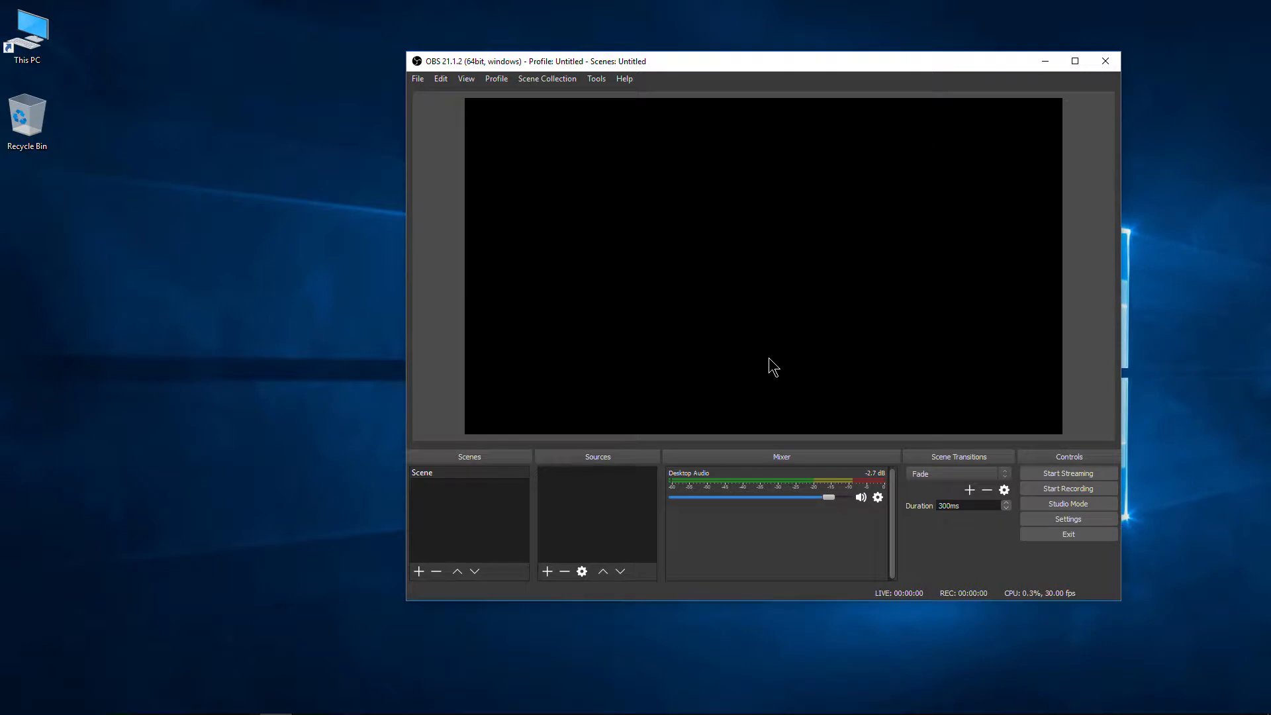
click(597, 80)
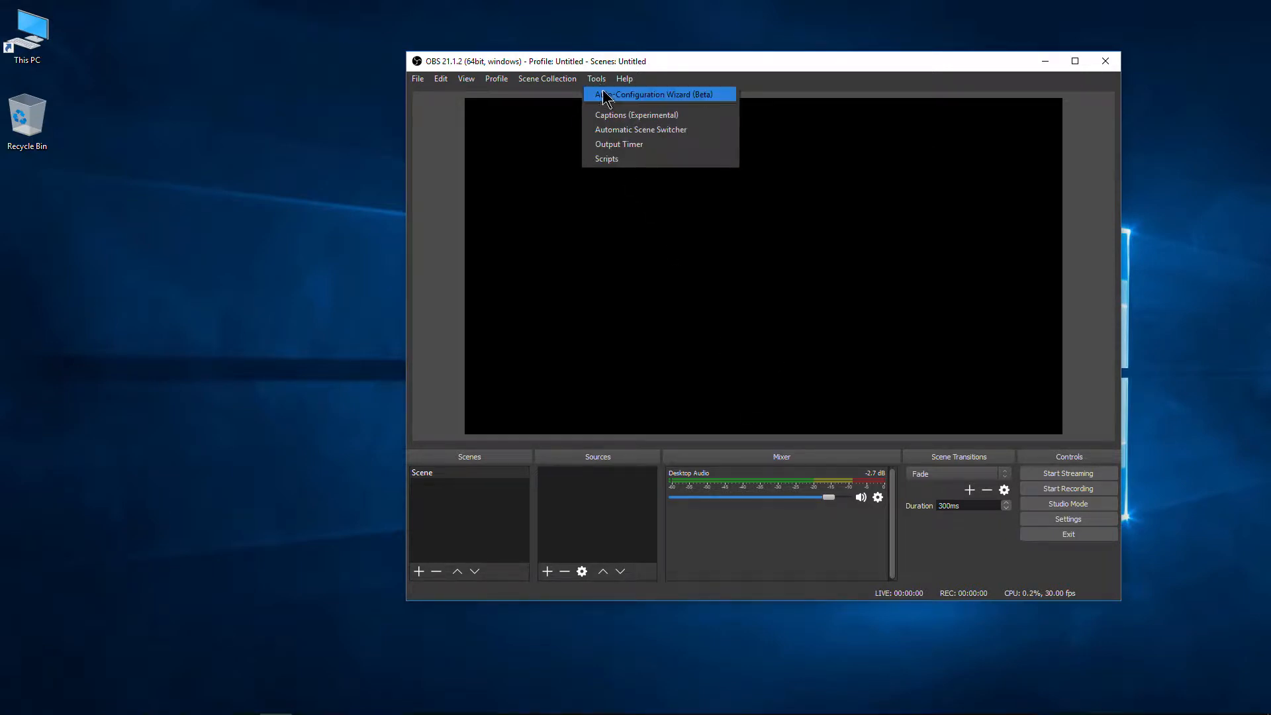
click(604, 95)
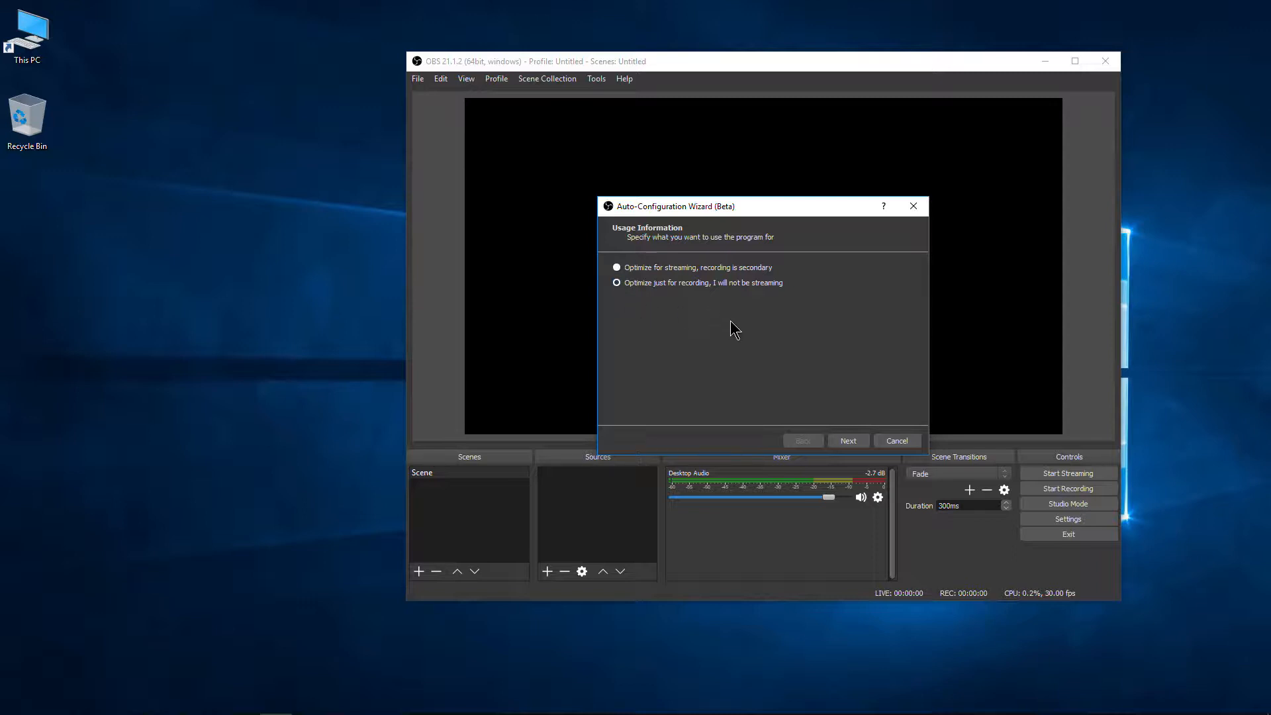
click(897, 441)
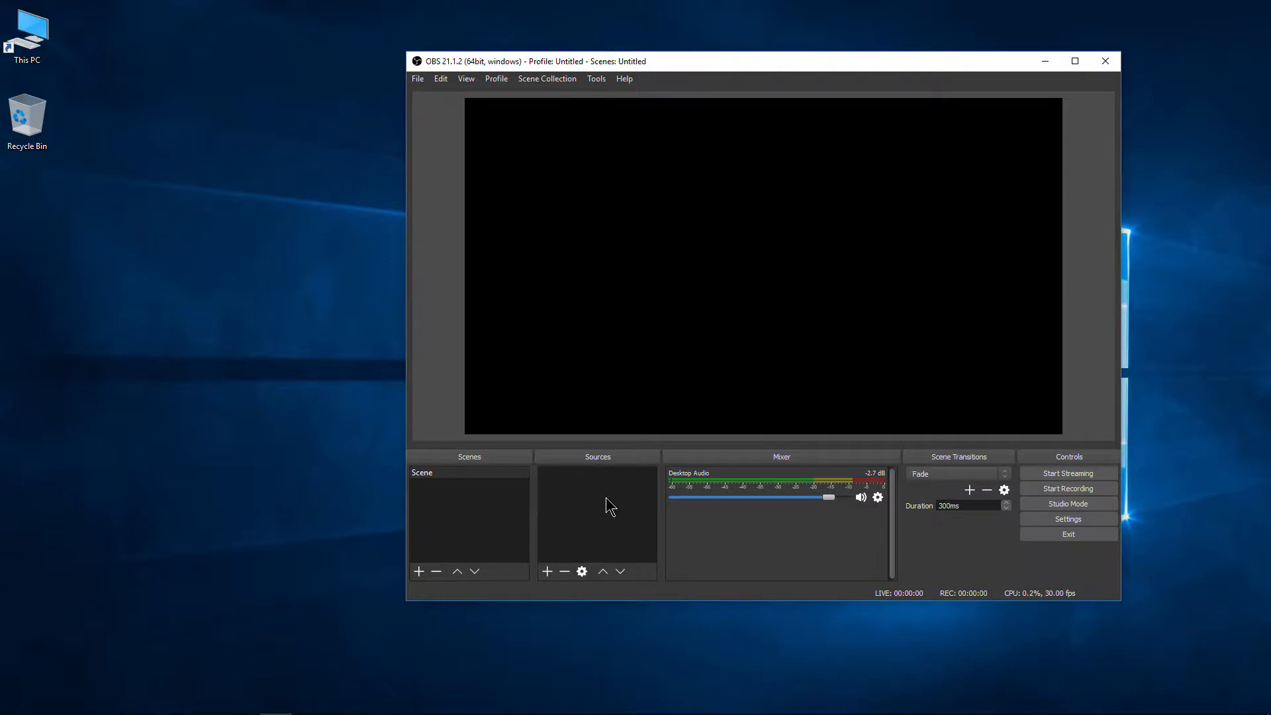
Add a new Display Capture source for Display 0: 1920x1080 @ 0,0 with cursor capture enabled.
click(549, 572)
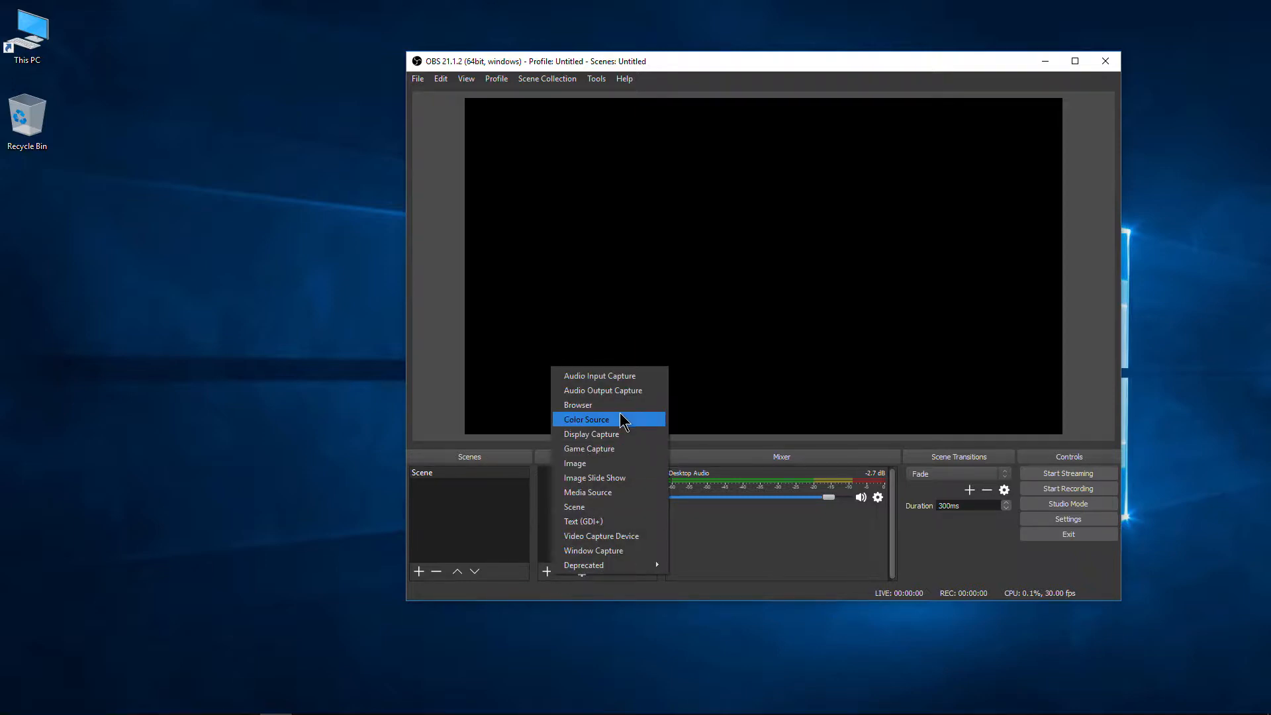
click(614, 436)
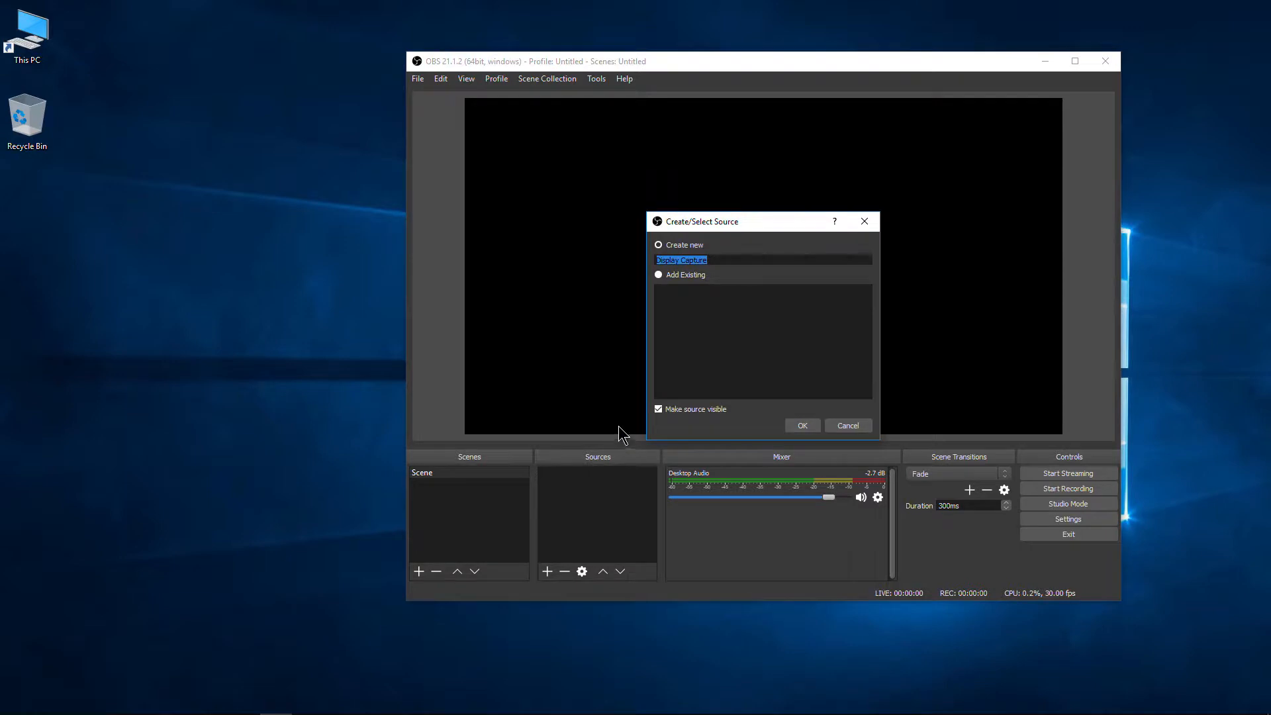
click(798, 425)
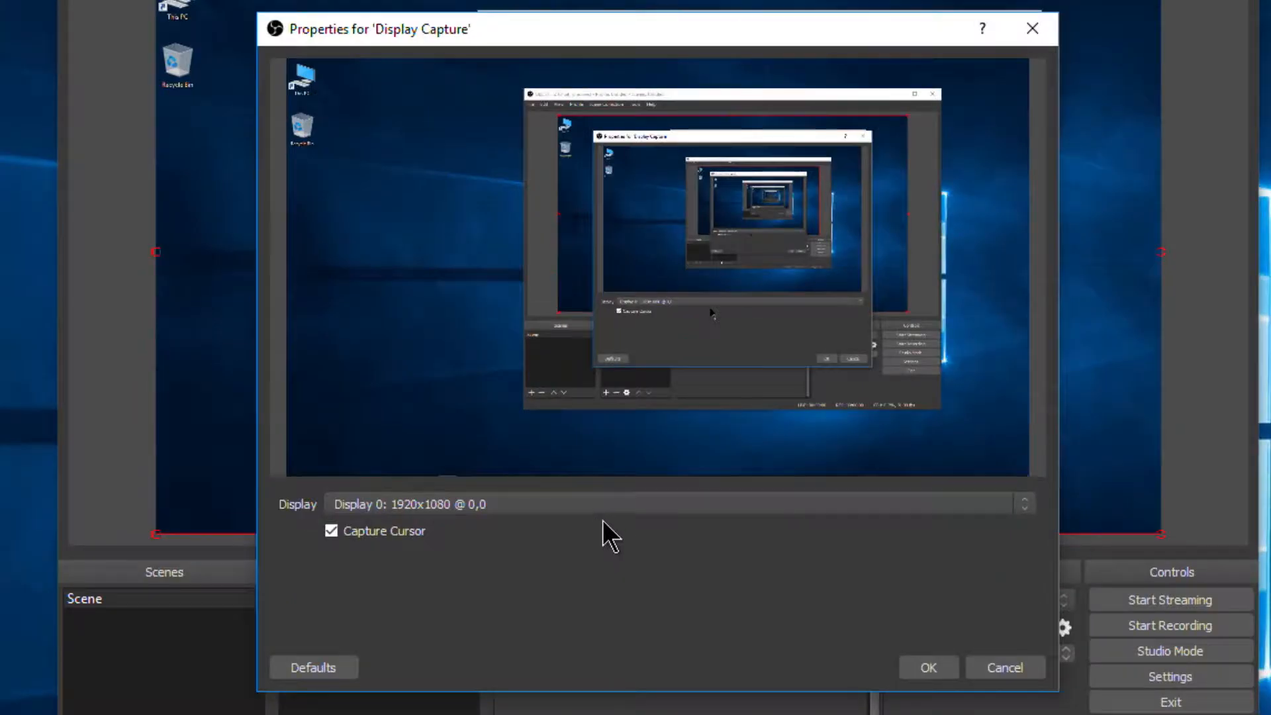
click(652, 506)
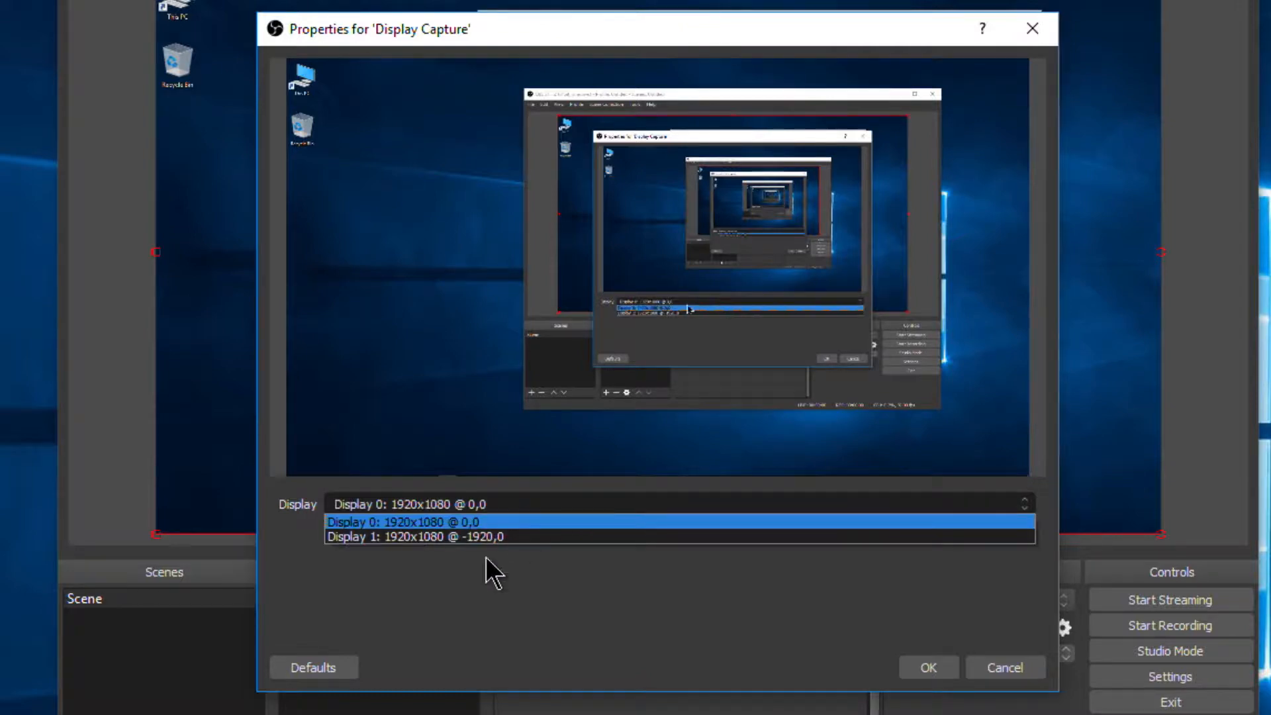
click(476, 522)
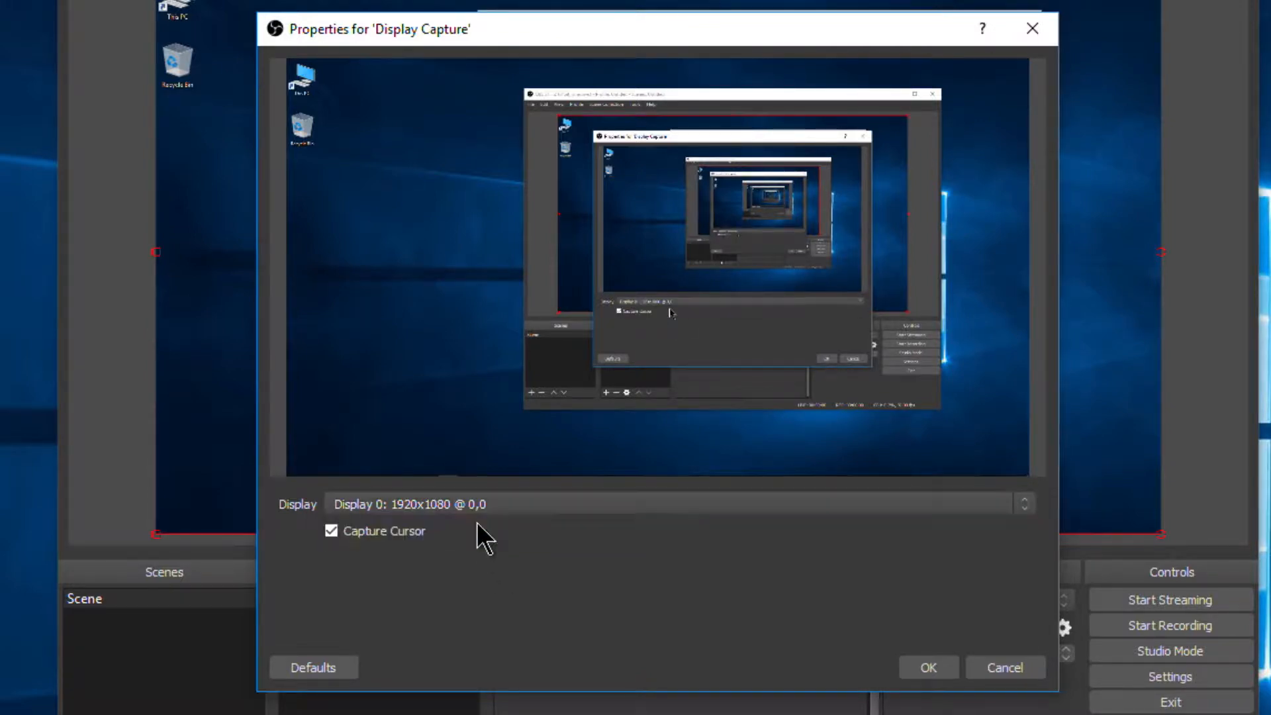
click(330, 532)
click(330, 530)
click(929, 667)
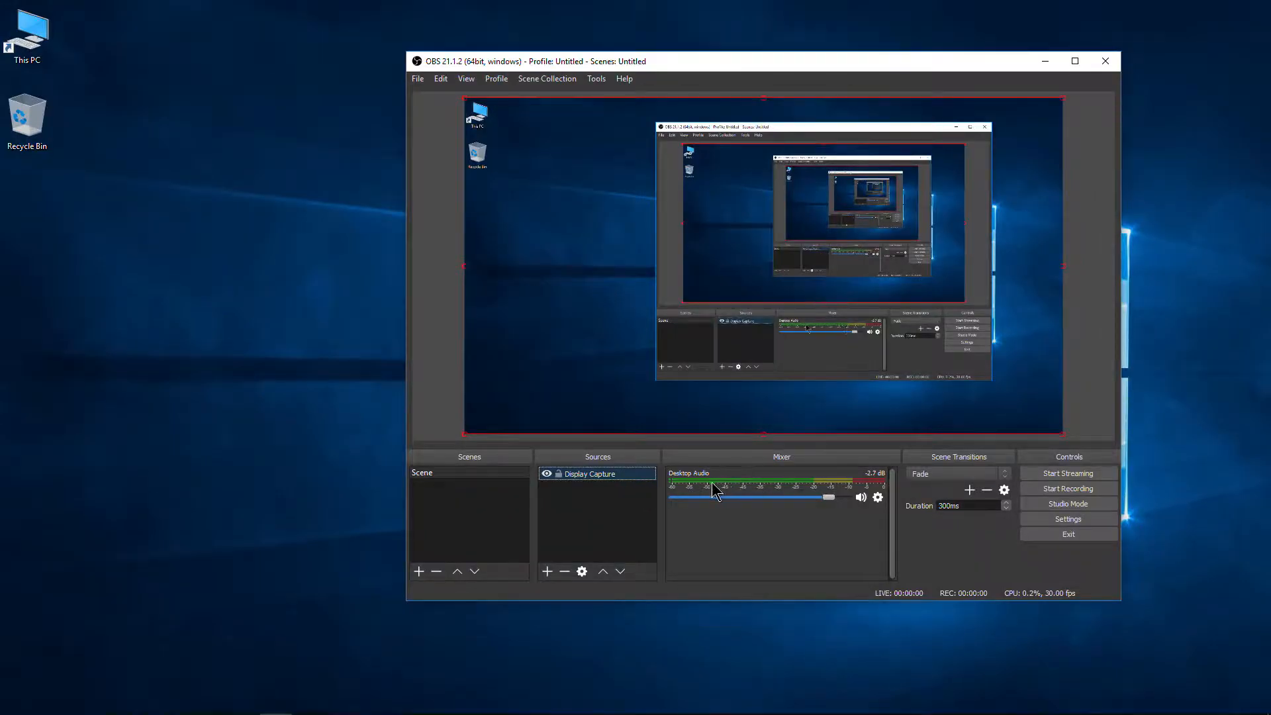
Raise the system speaker volume to 62.
mouse_move(1137, 692)
right_click(1186, 701)
click(1186, 702)
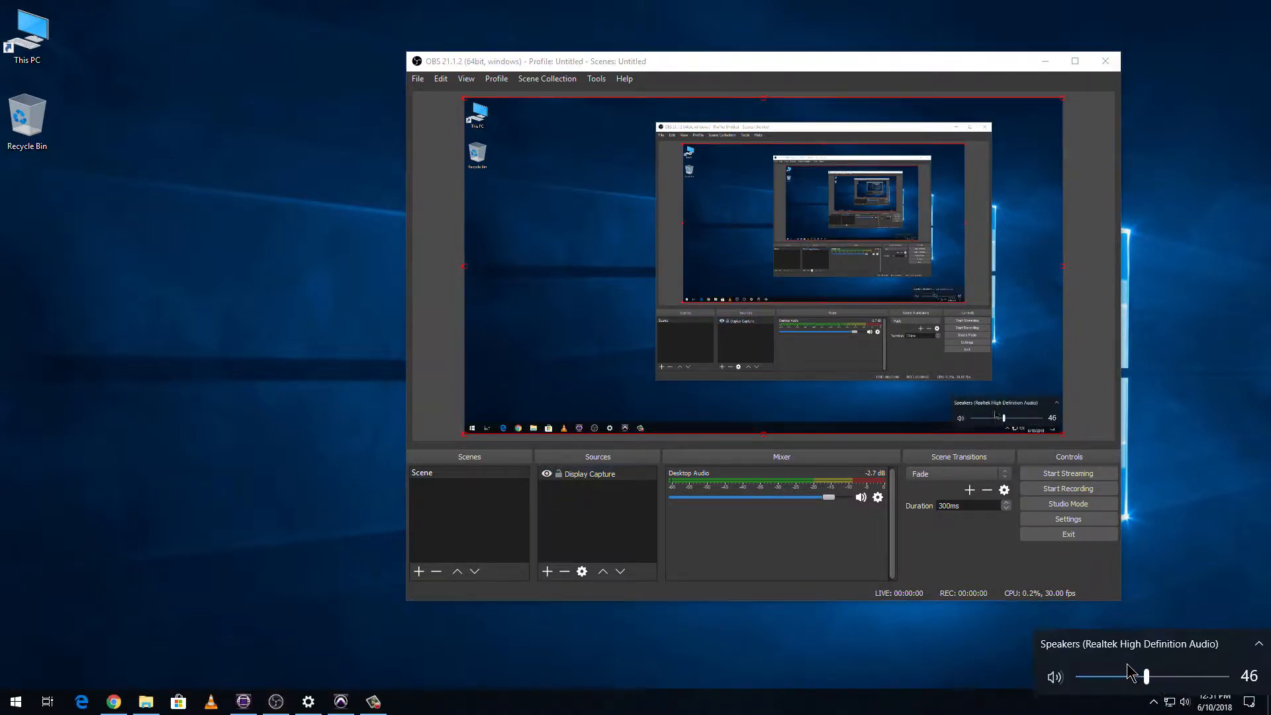
drag(1146, 670, 1170, 669)
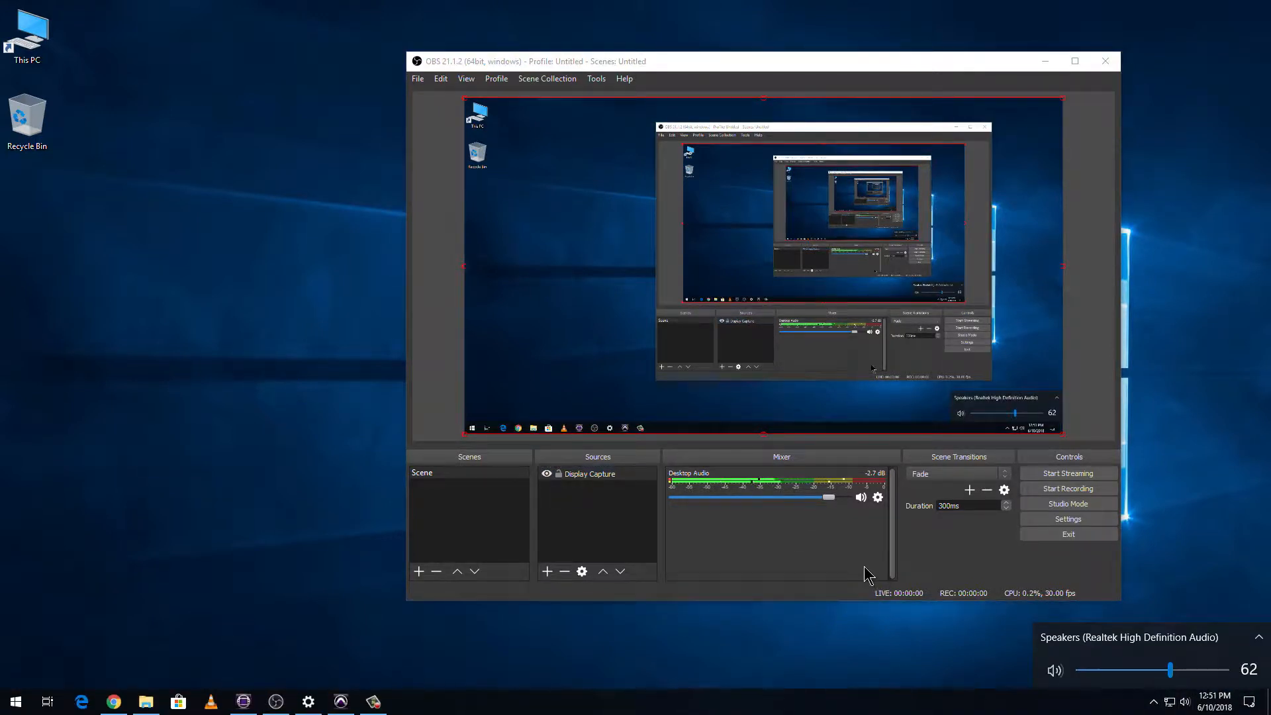
click(822, 580)
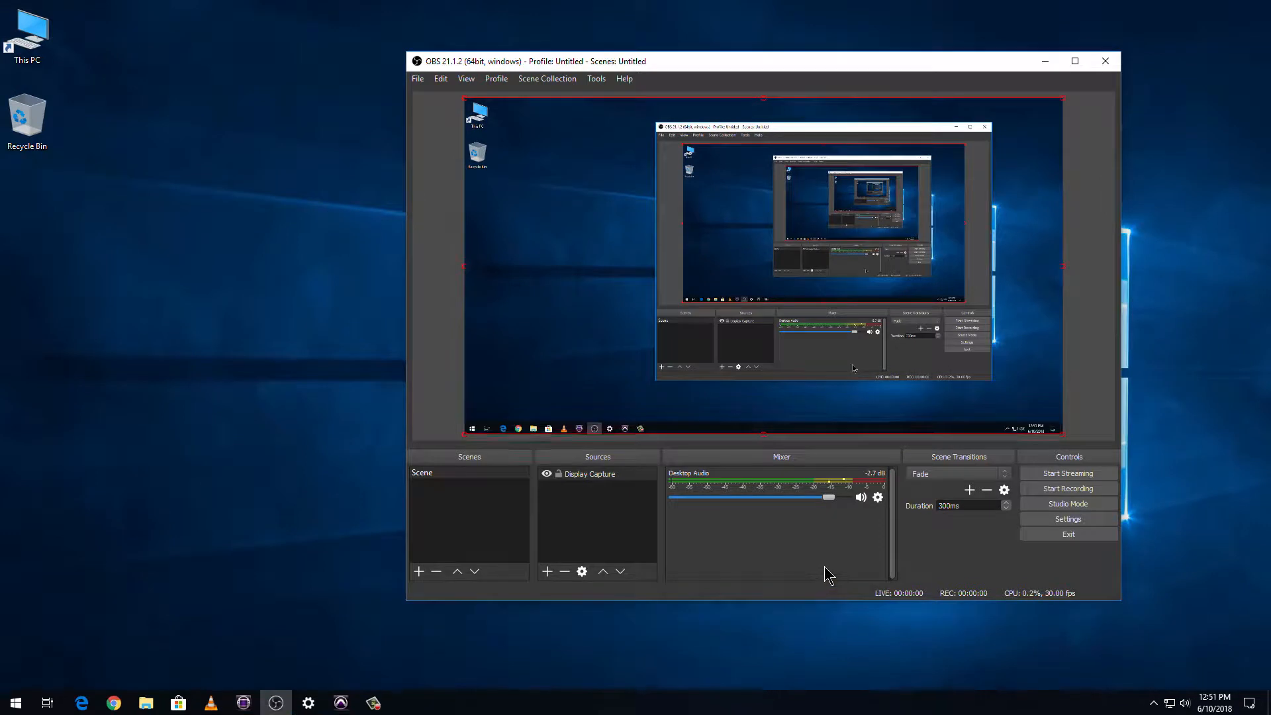
Add a new Video Capture Device source using the Microsoft LifeCam HD-5000 with its default settings.
right_click(597, 517)
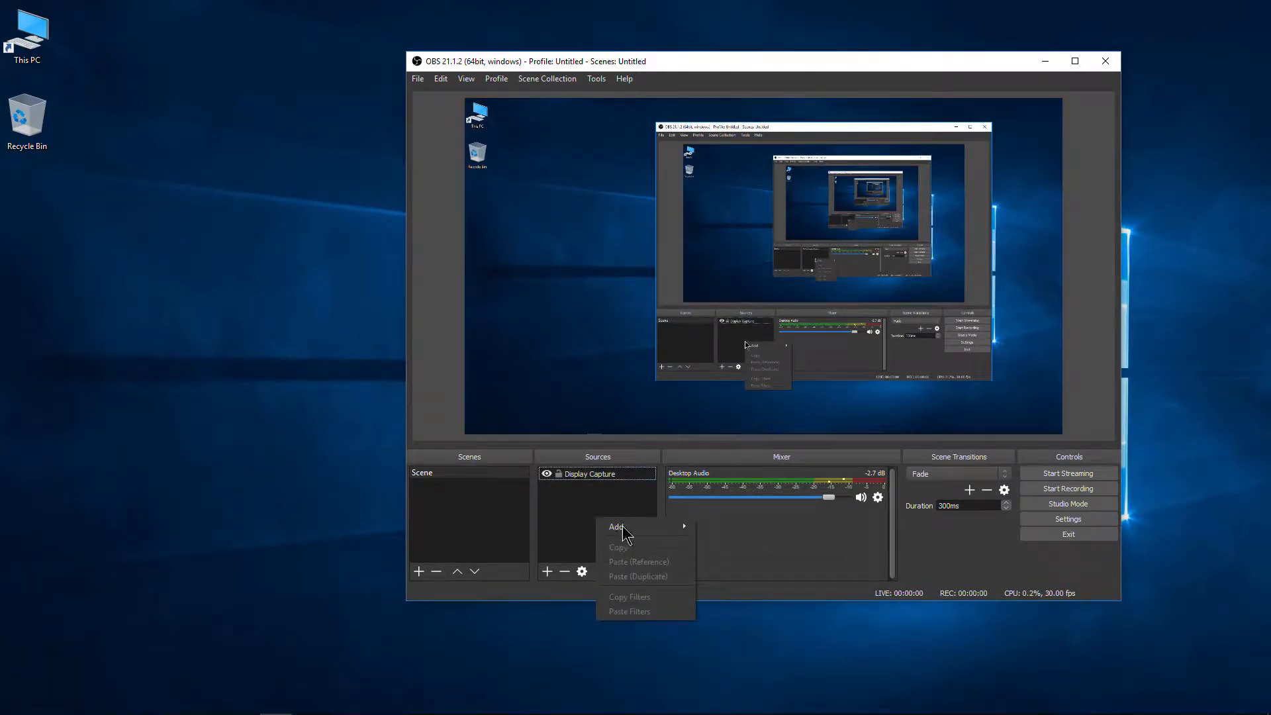
mouse_move(622, 526)
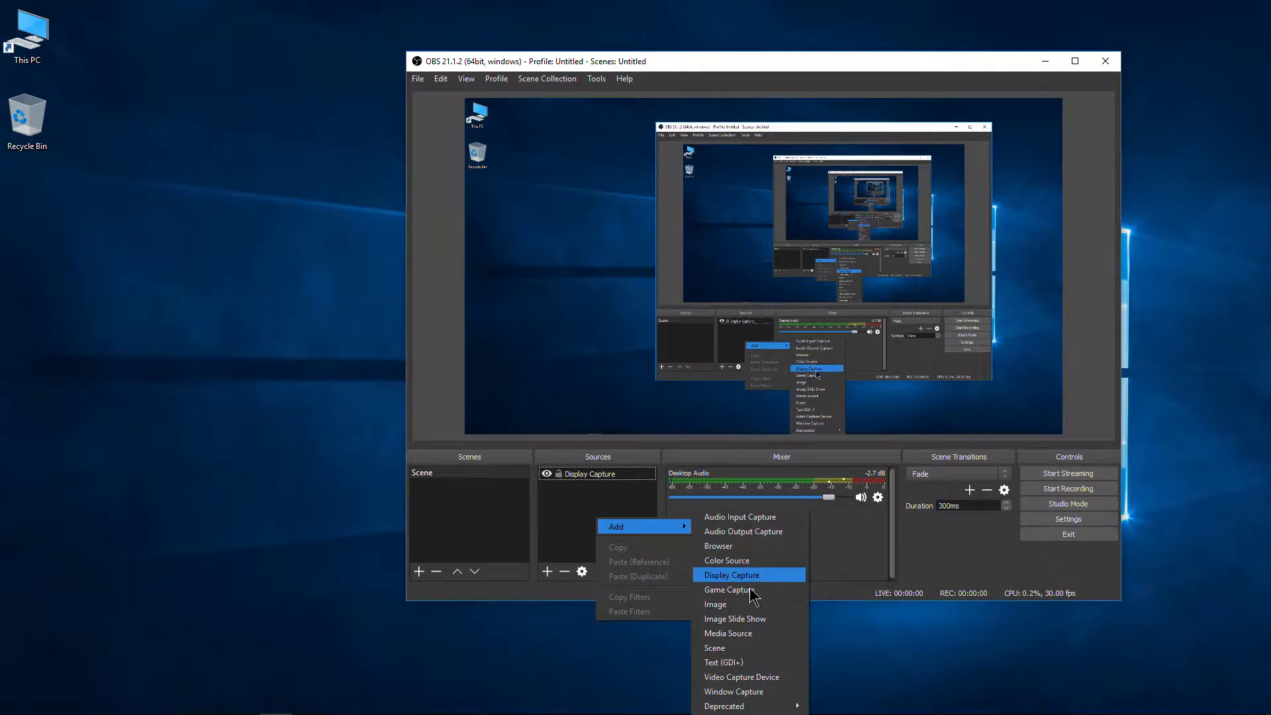
click(755, 681)
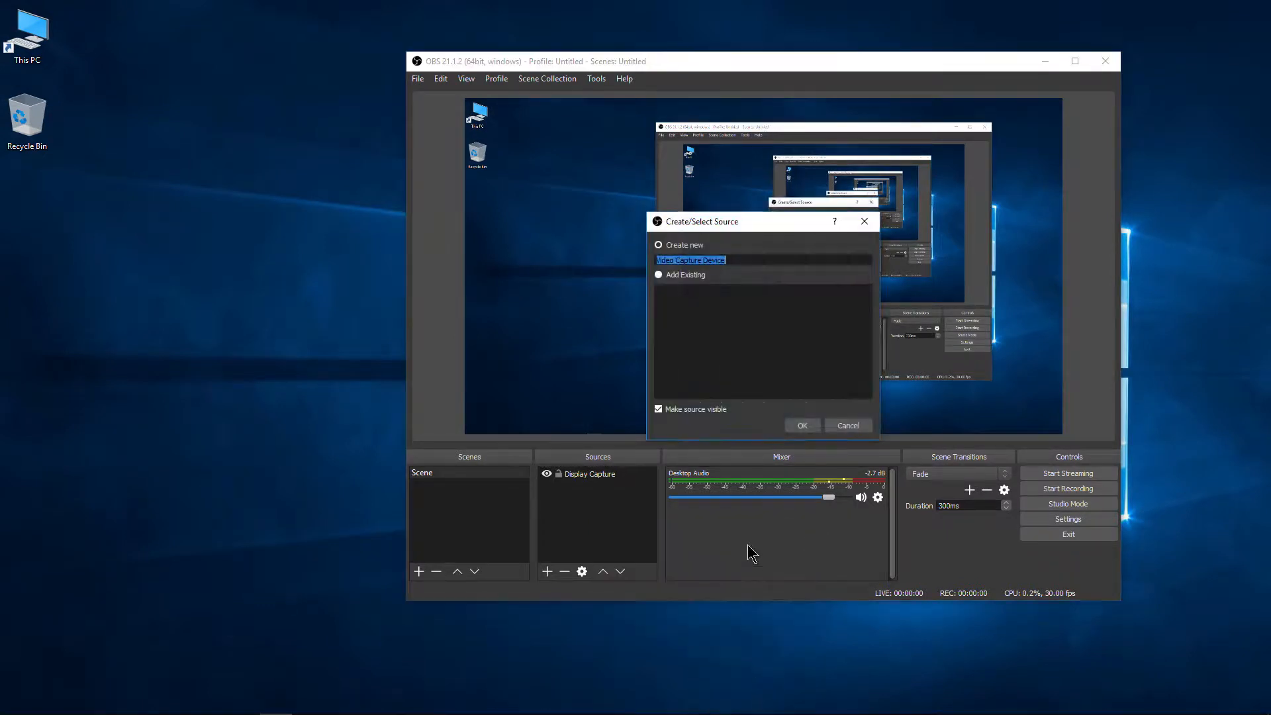
click(787, 427)
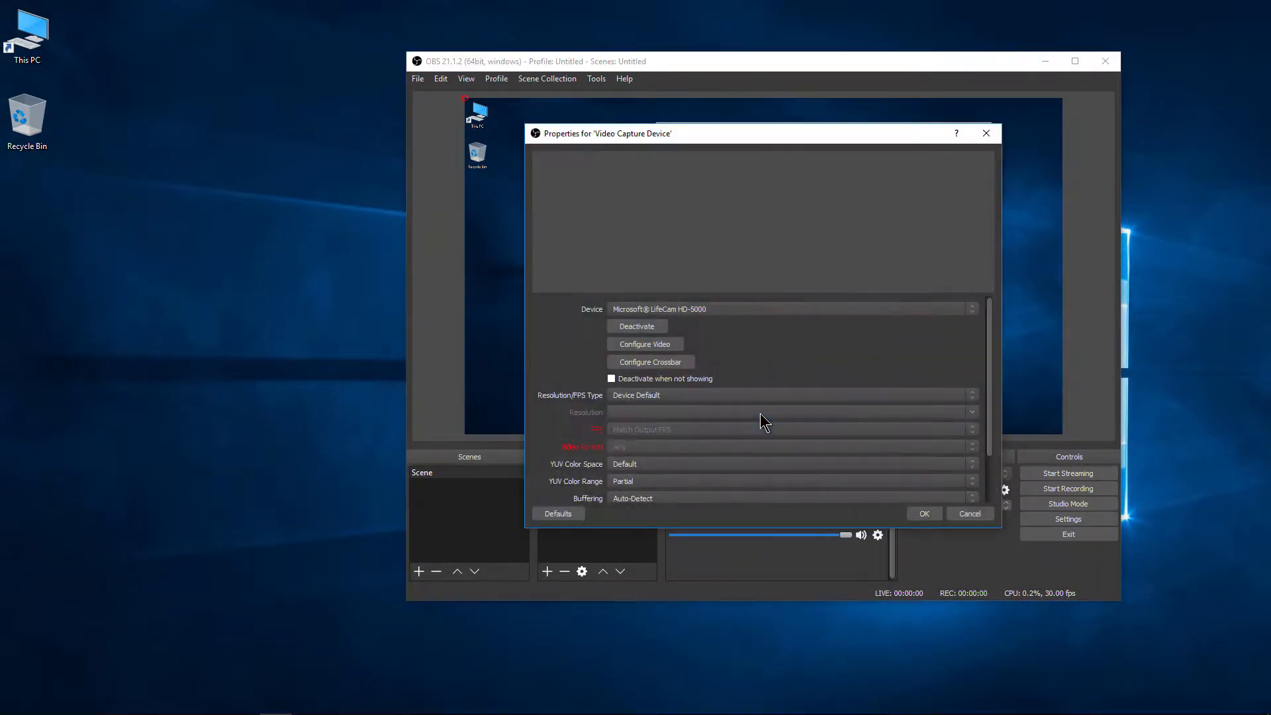
click(766, 308)
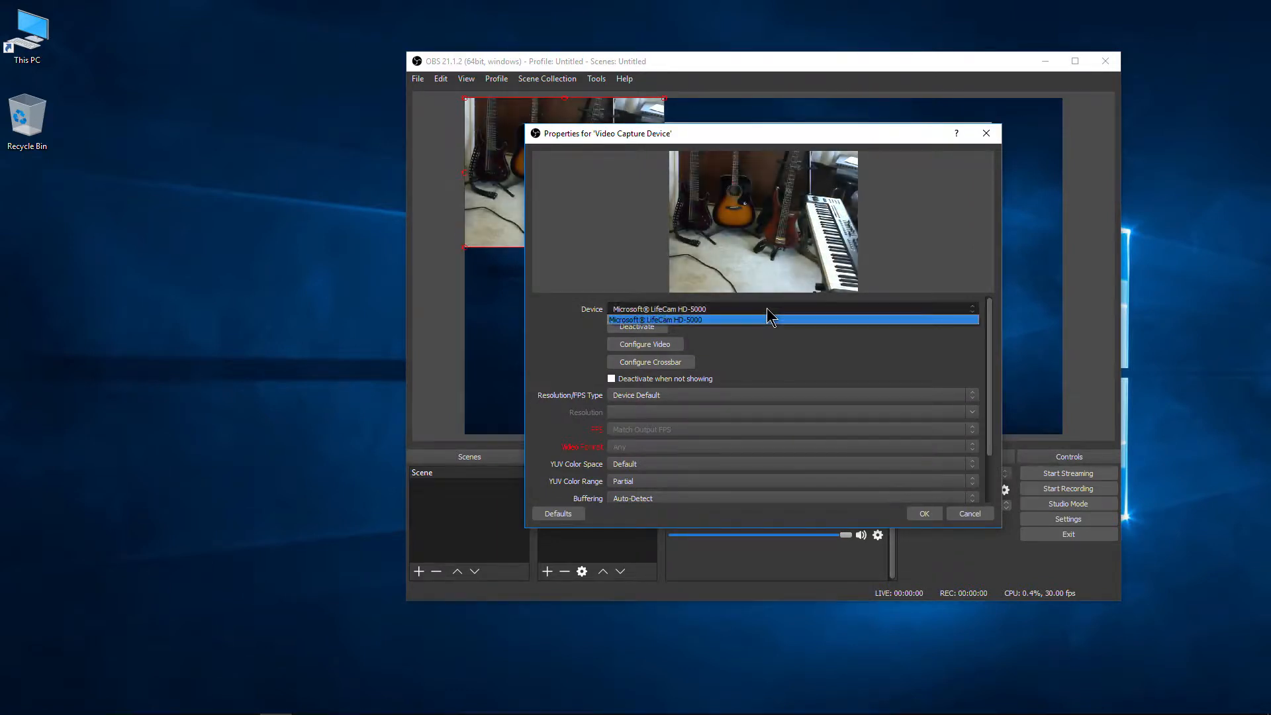
click(815, 320)
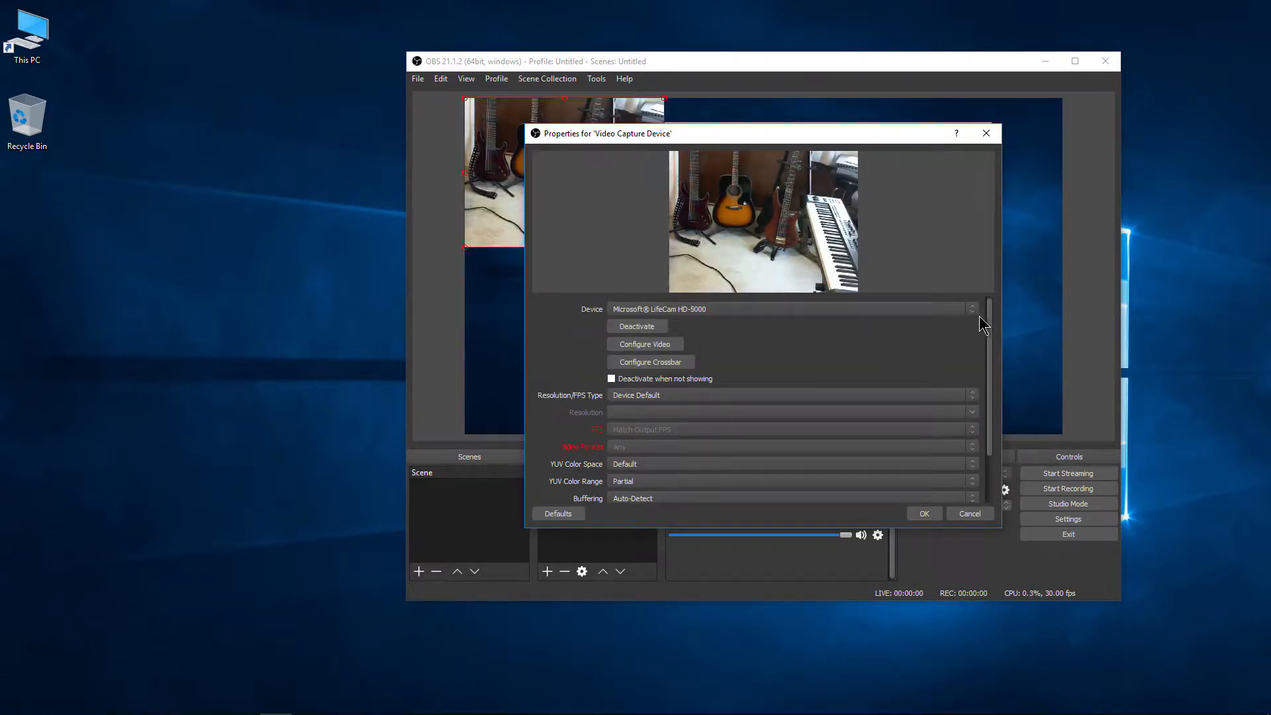
scroll(991, 377, down, 5)
click(924, 513)
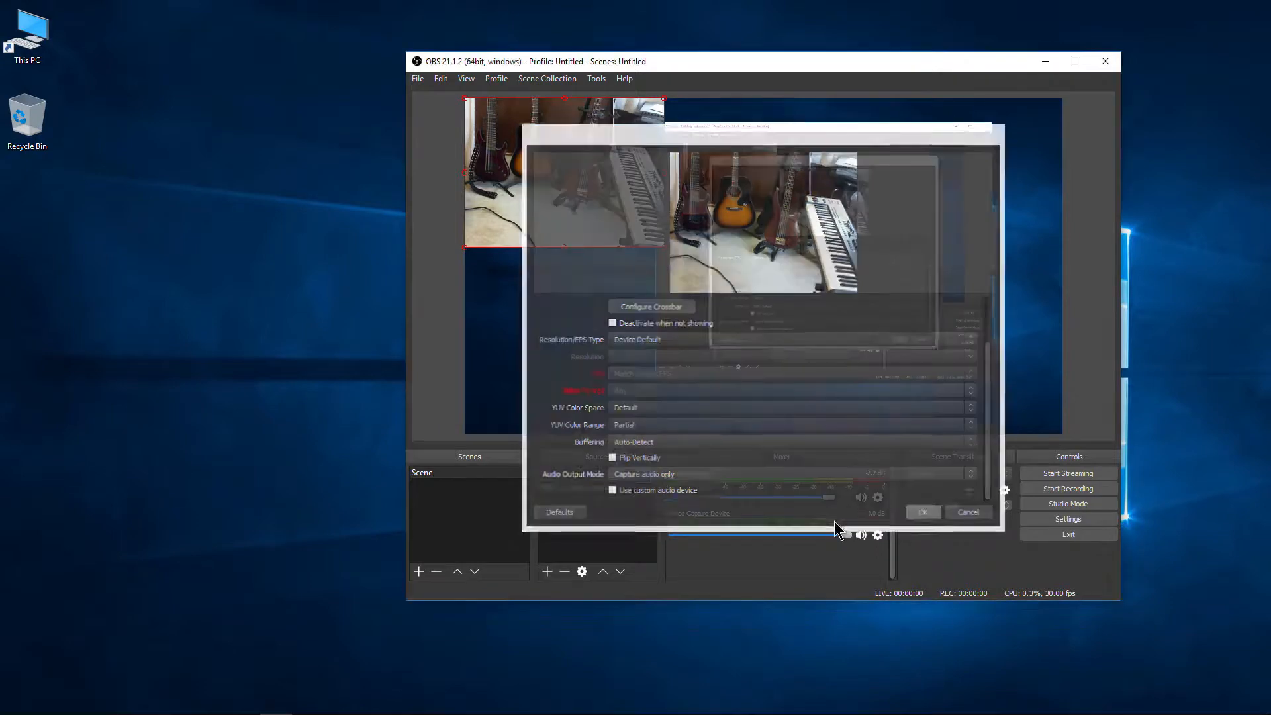
Move the webcam picture to the lower-left corner of the canvas and shrink it to a small inset.
drag(580, 184, 581, 372)
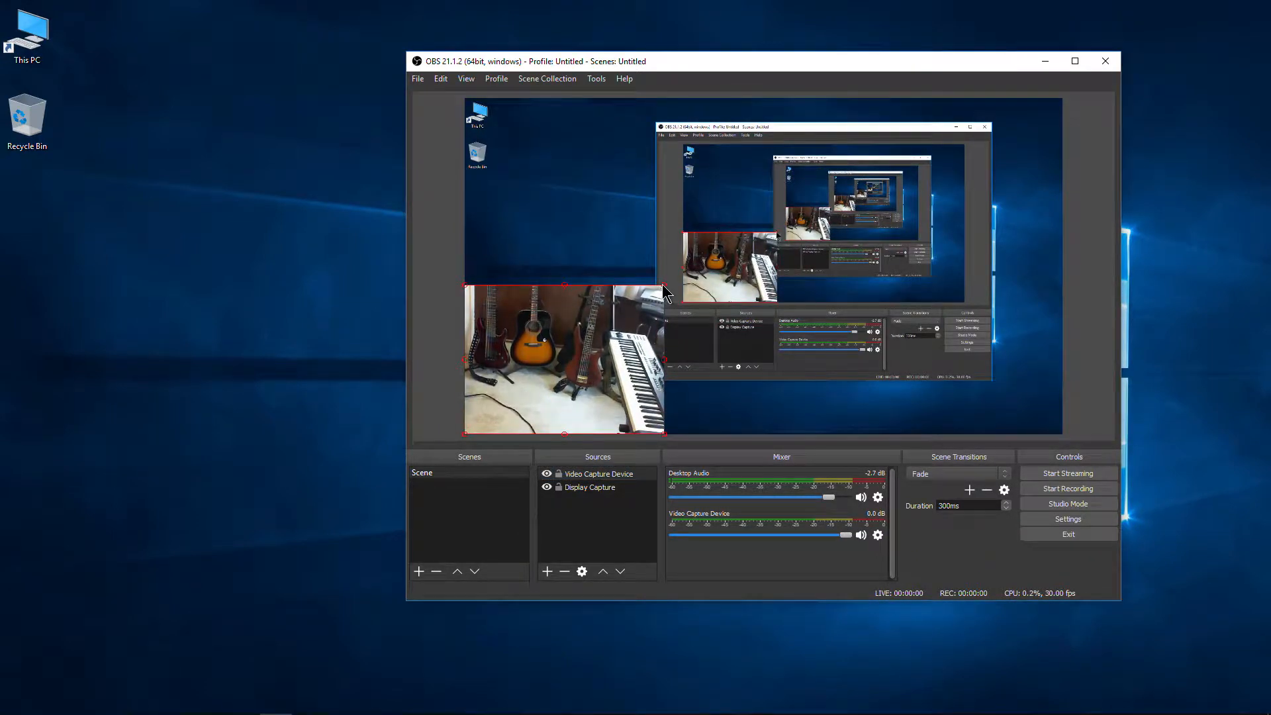
drag(665, 290, 572, 348)
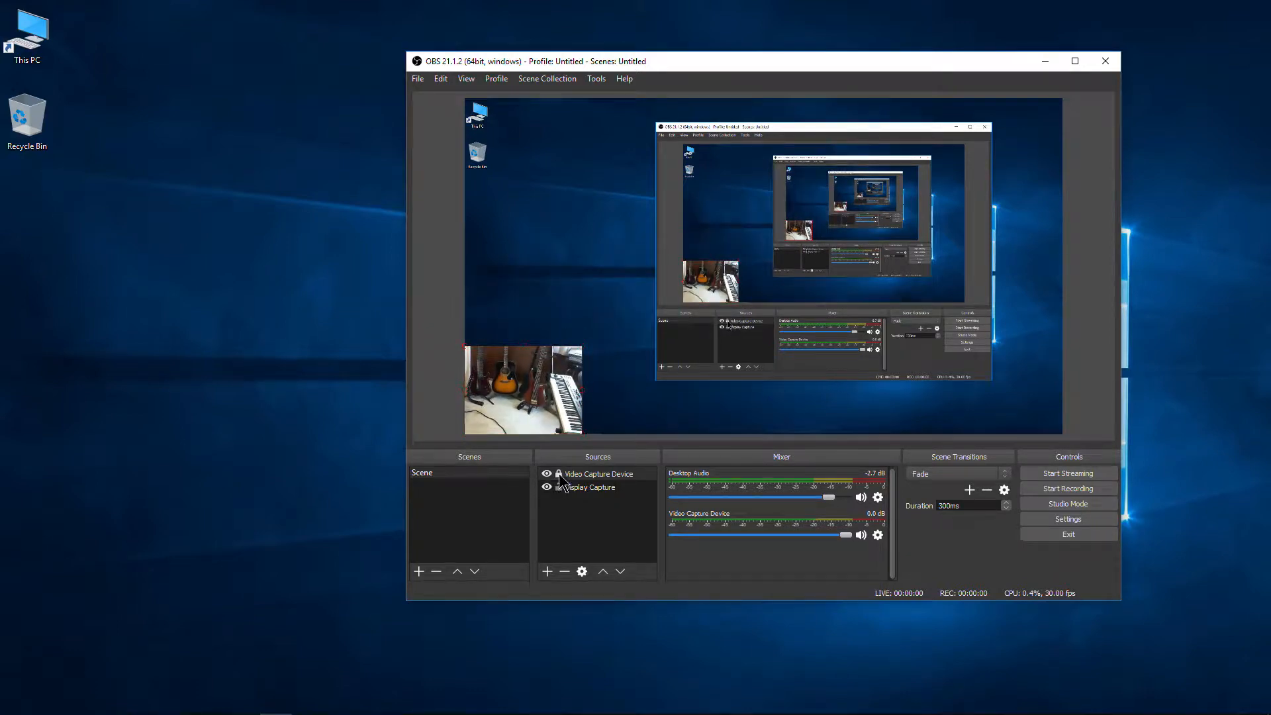
click(551, 386)
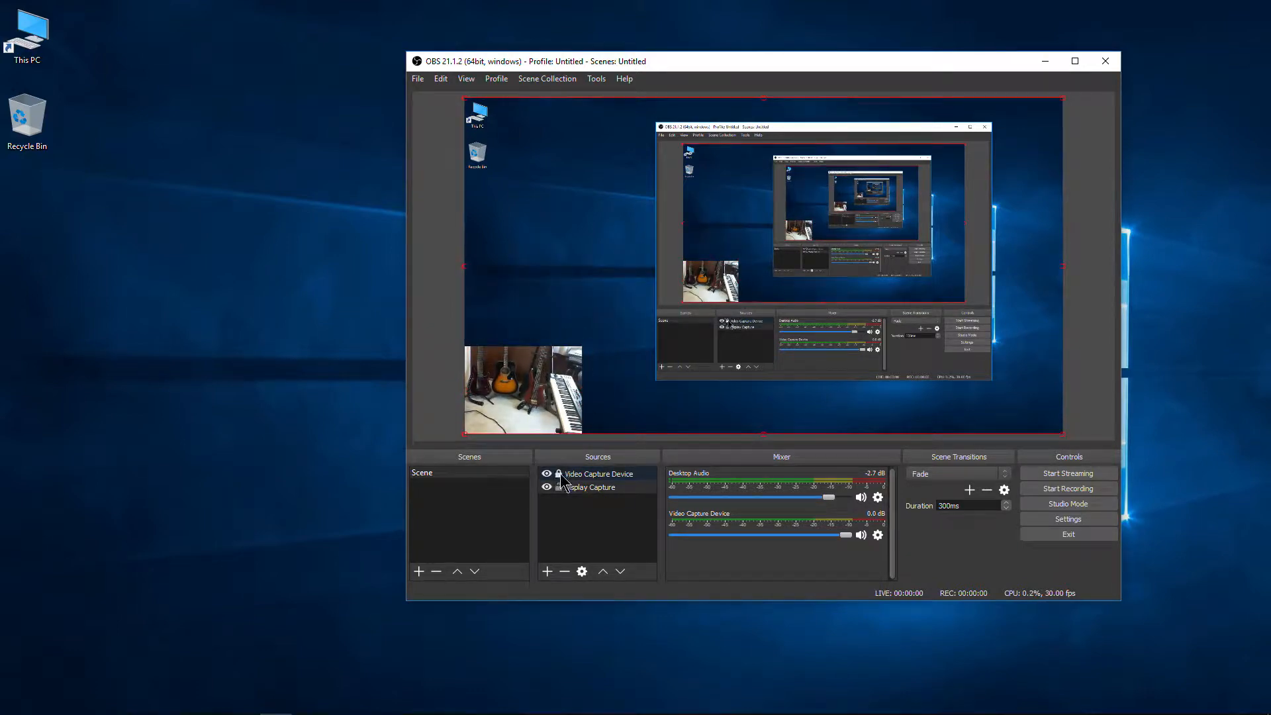
Hide and show the Video Capture Device source twice to try out its visibility toggle.
click(547, 474)
click(547, 474)
click(547, 474)
click(547, 474)
Add a new Audio Input Capture source using the ZOOM Recording Mixer (ZOOM H and F Series Audio) device.
right_click(600, 523)
mouse_move(620, 535)
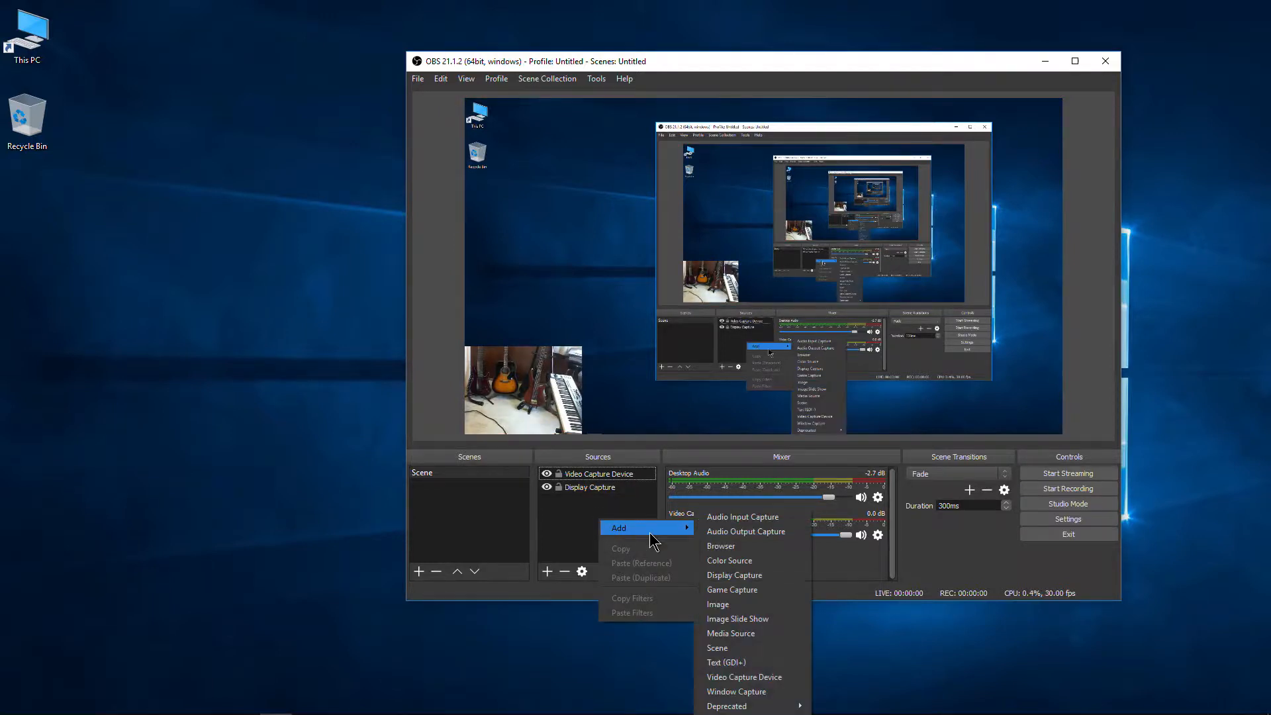
click(758, 524)
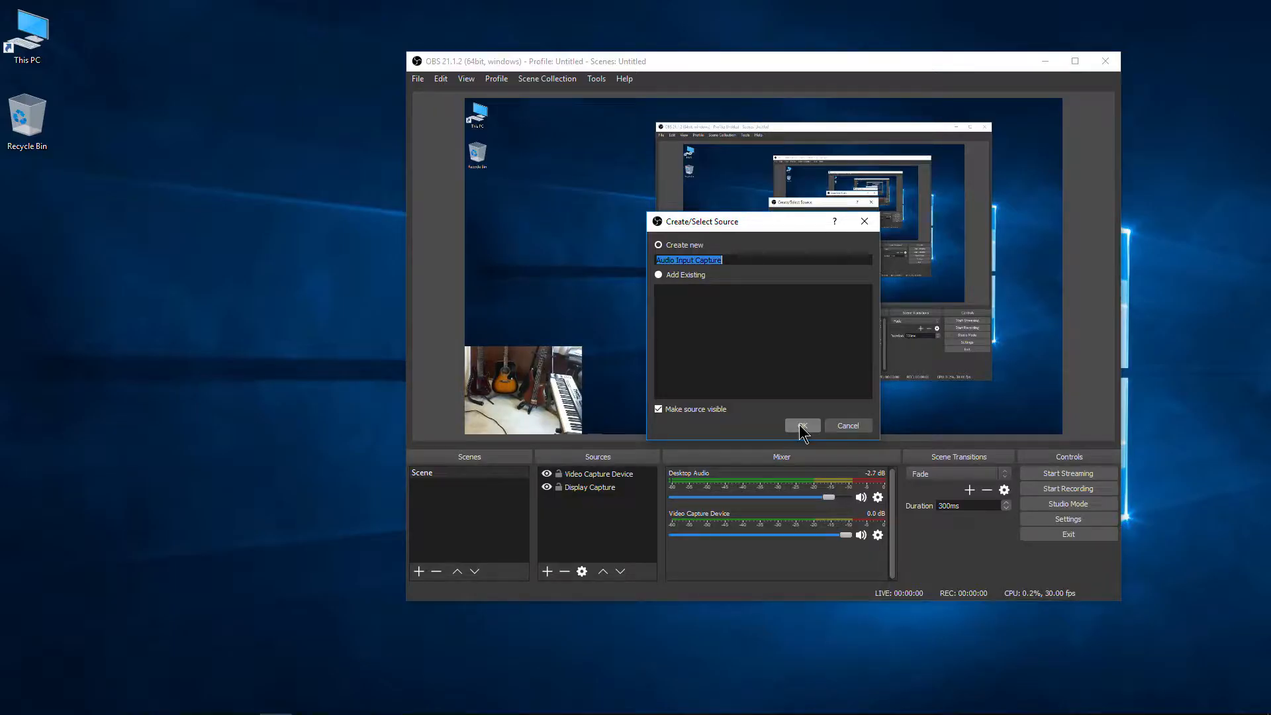
click(801, 426)
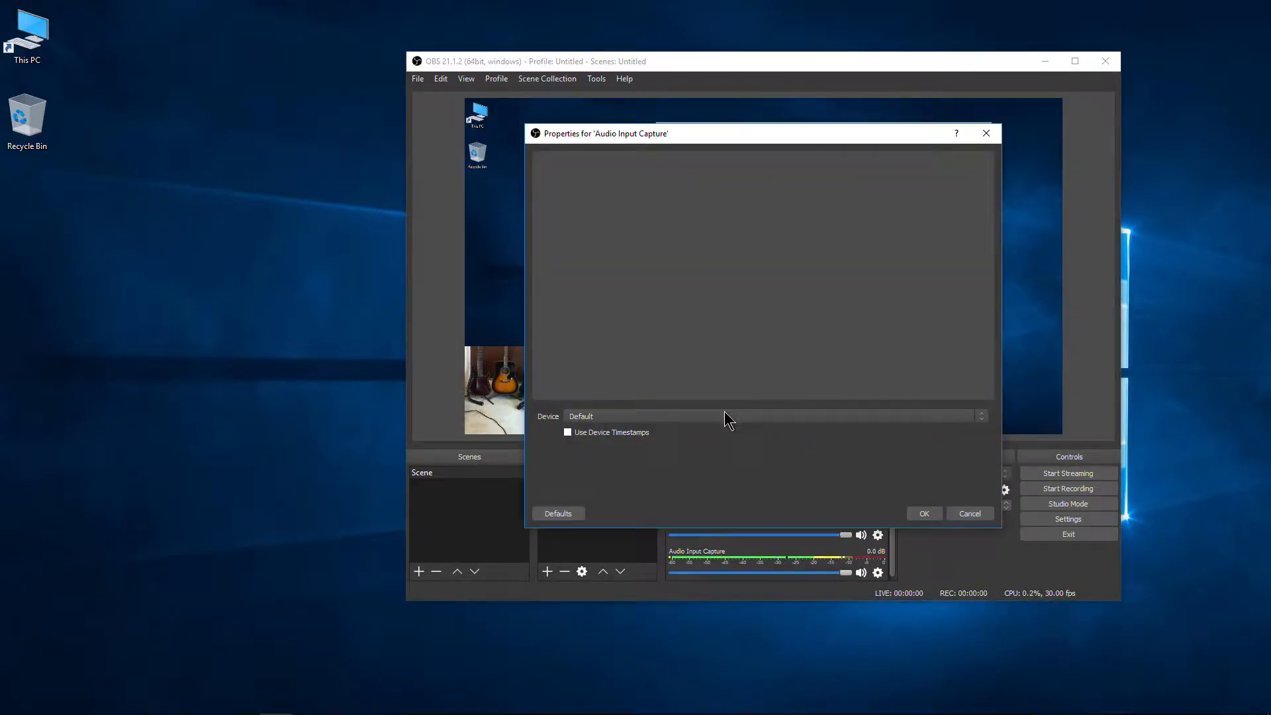
click(725, 412)
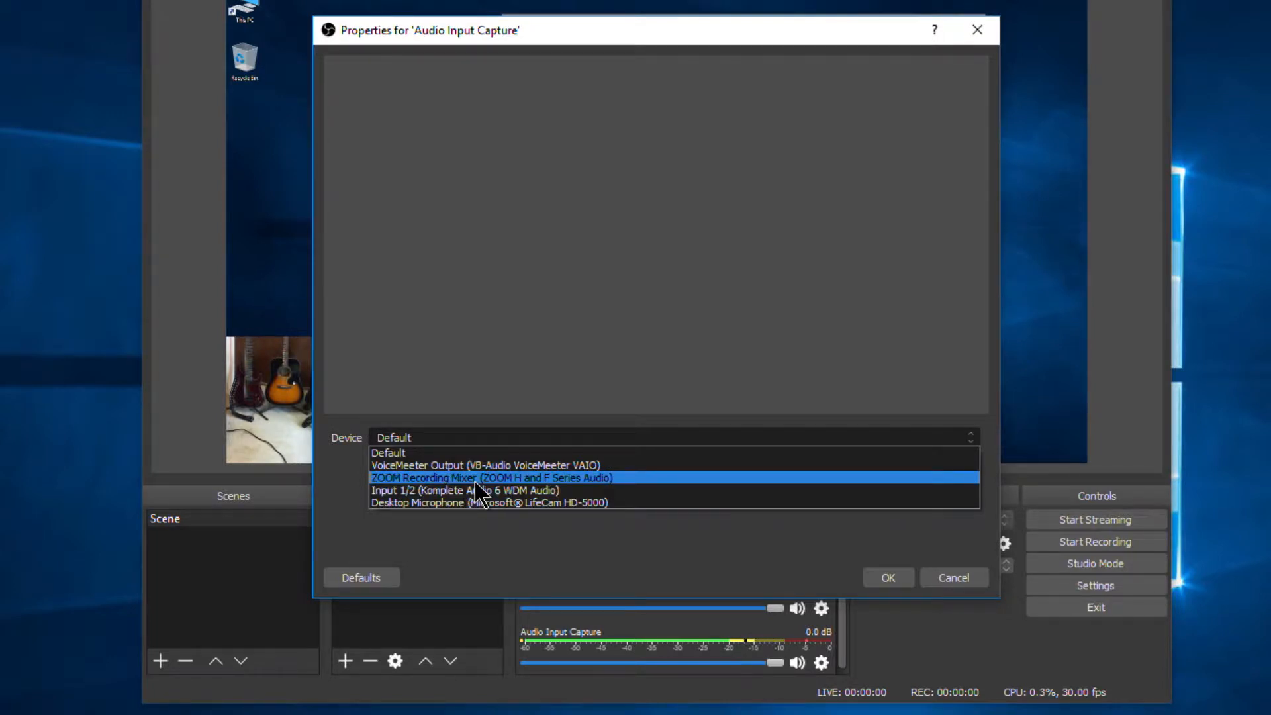
click(474, 481)
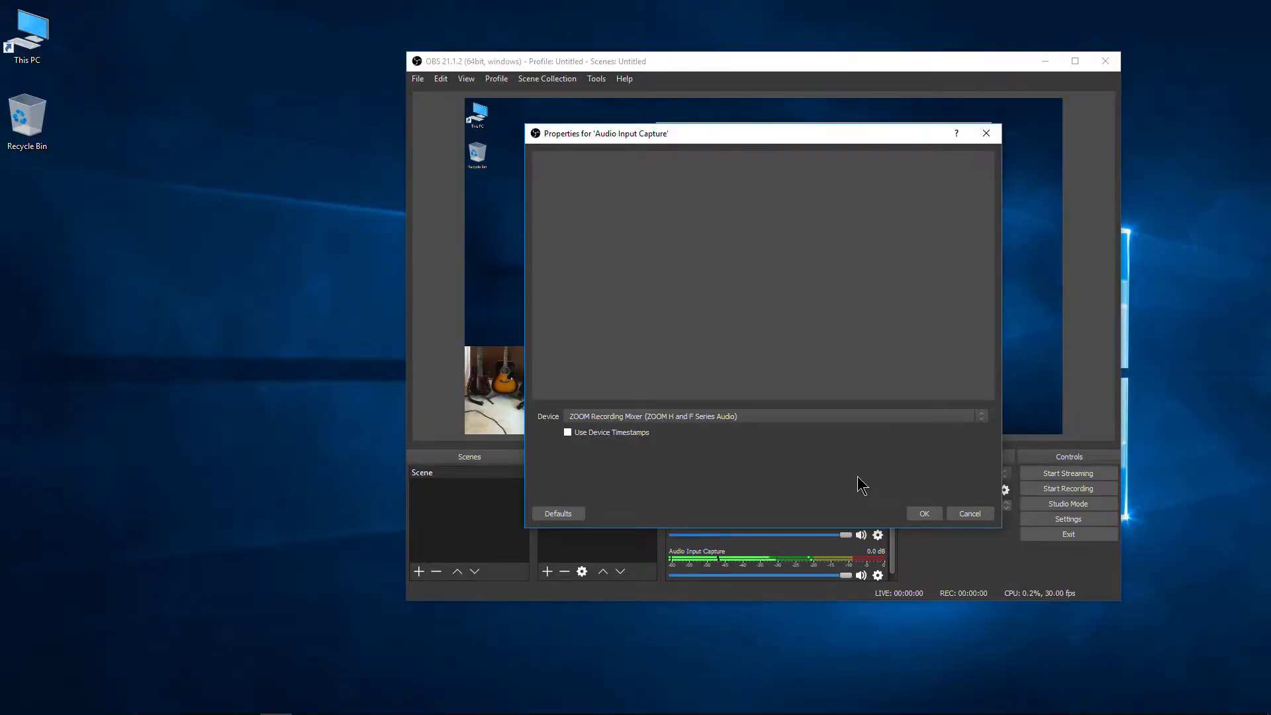
click(924, 513)
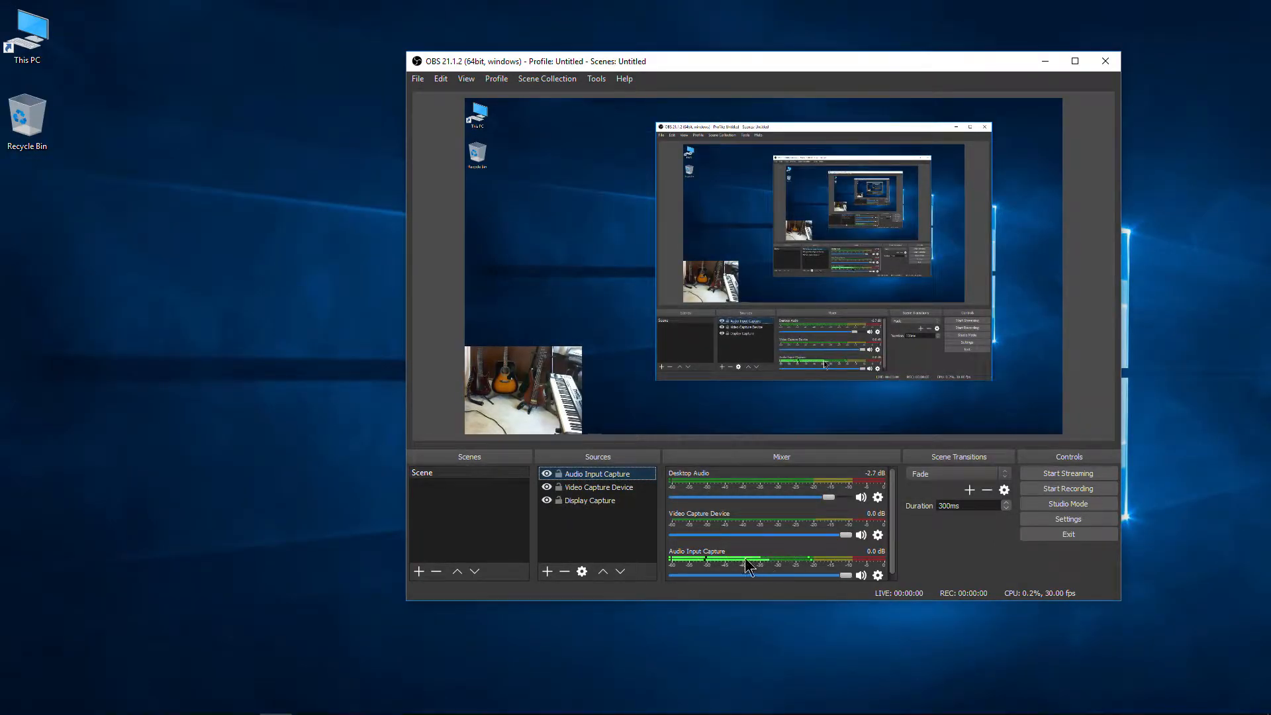
right_click(619, 536)
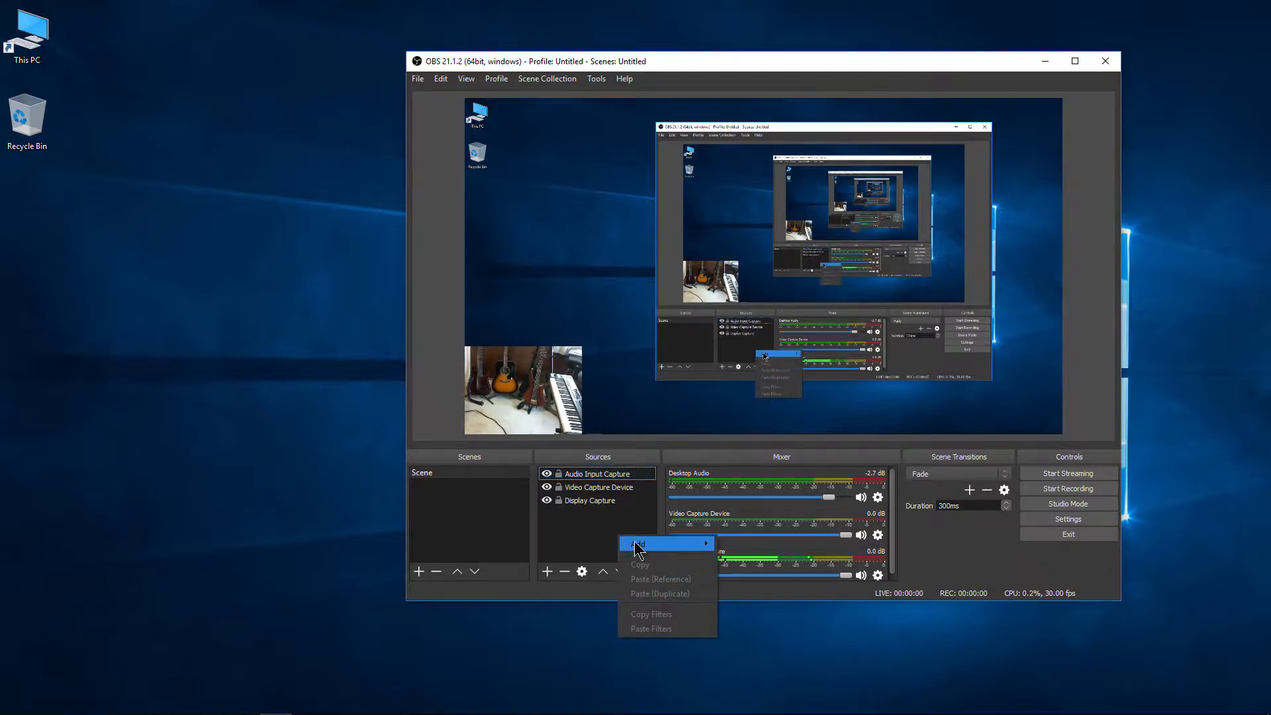
mouse_move(638, 544)
click(590, 537)
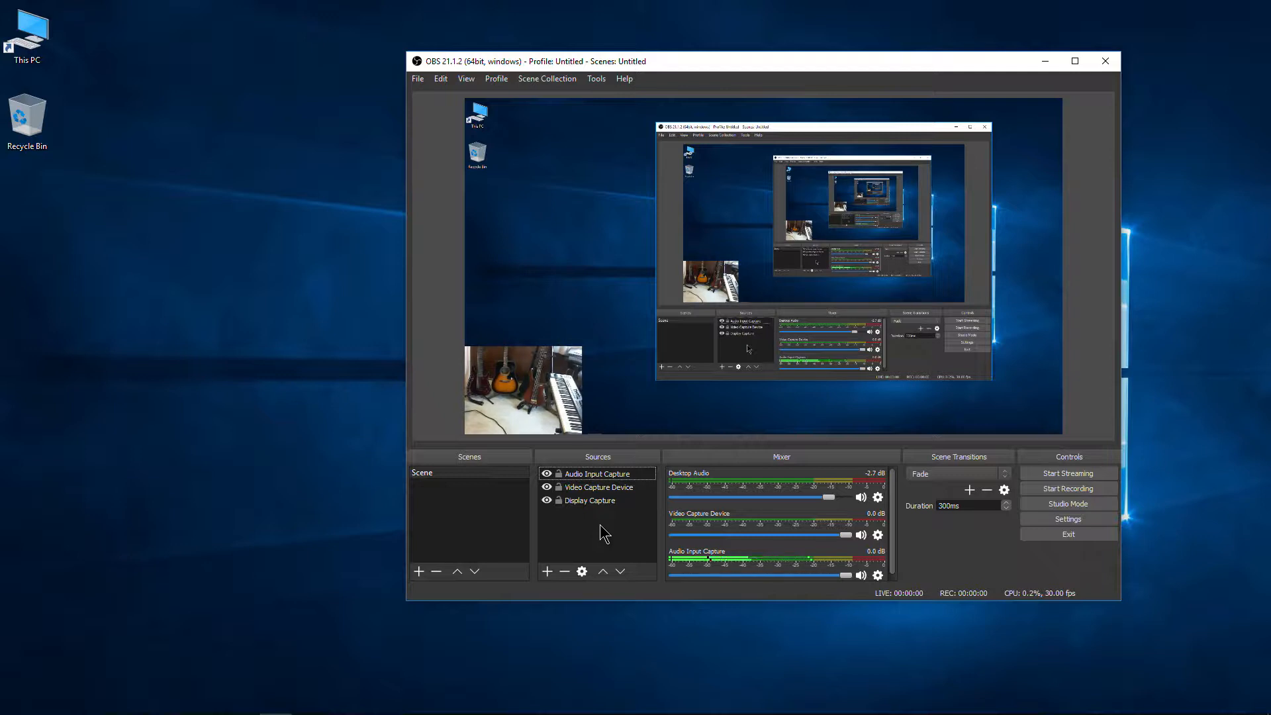
Add a new Display Capture source that captures Display 1 (1920x1080 @ -1920,0).
right_click(601, 526)
mouse_move(652, 534)
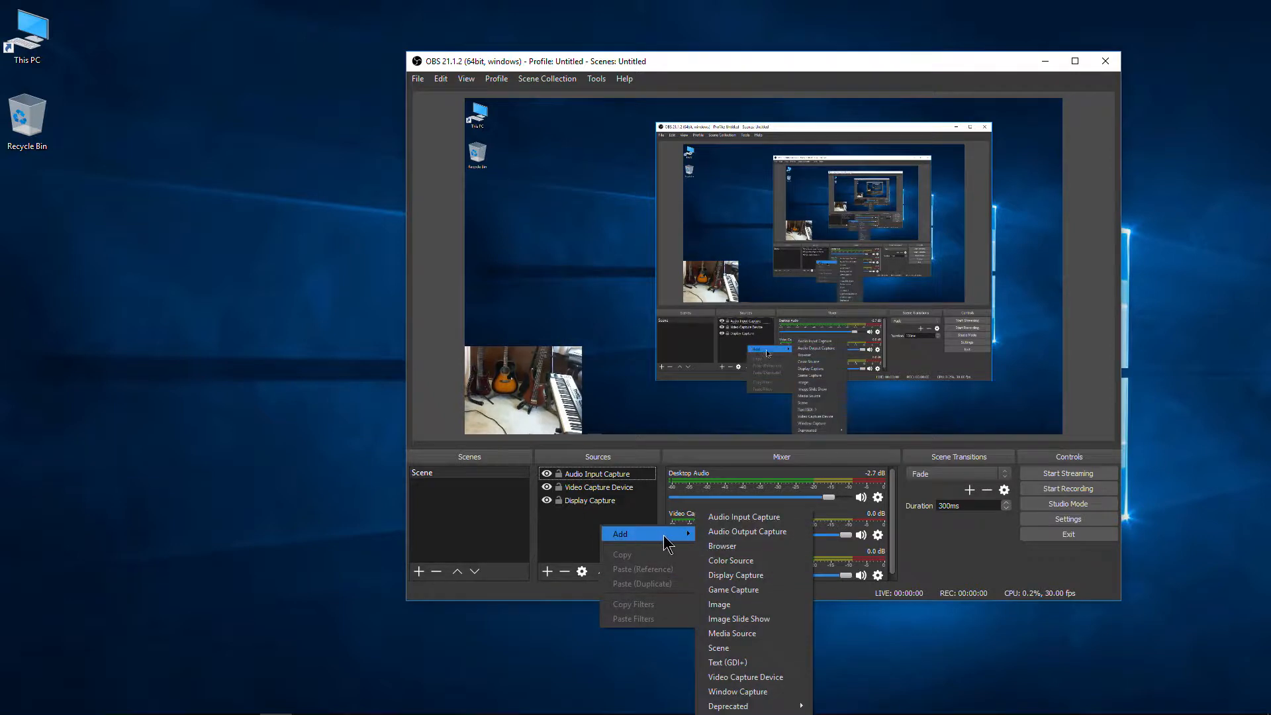
click(754, 575)
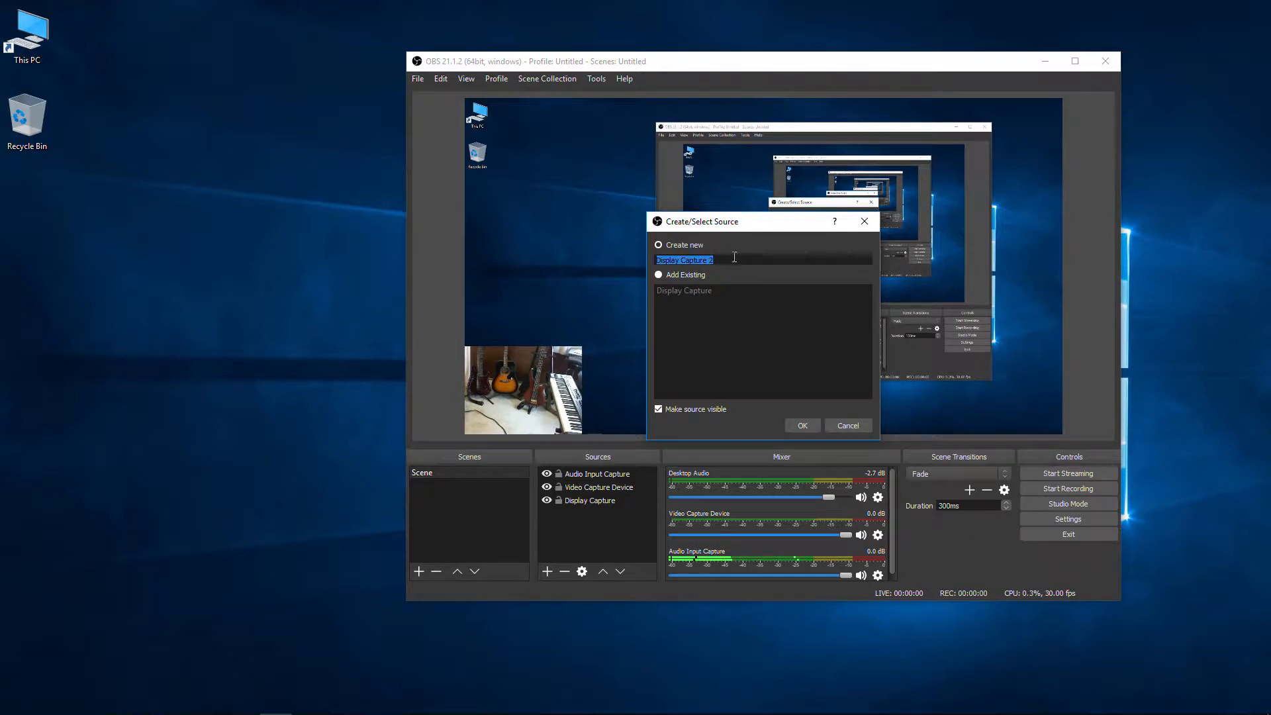
click(802, 425)
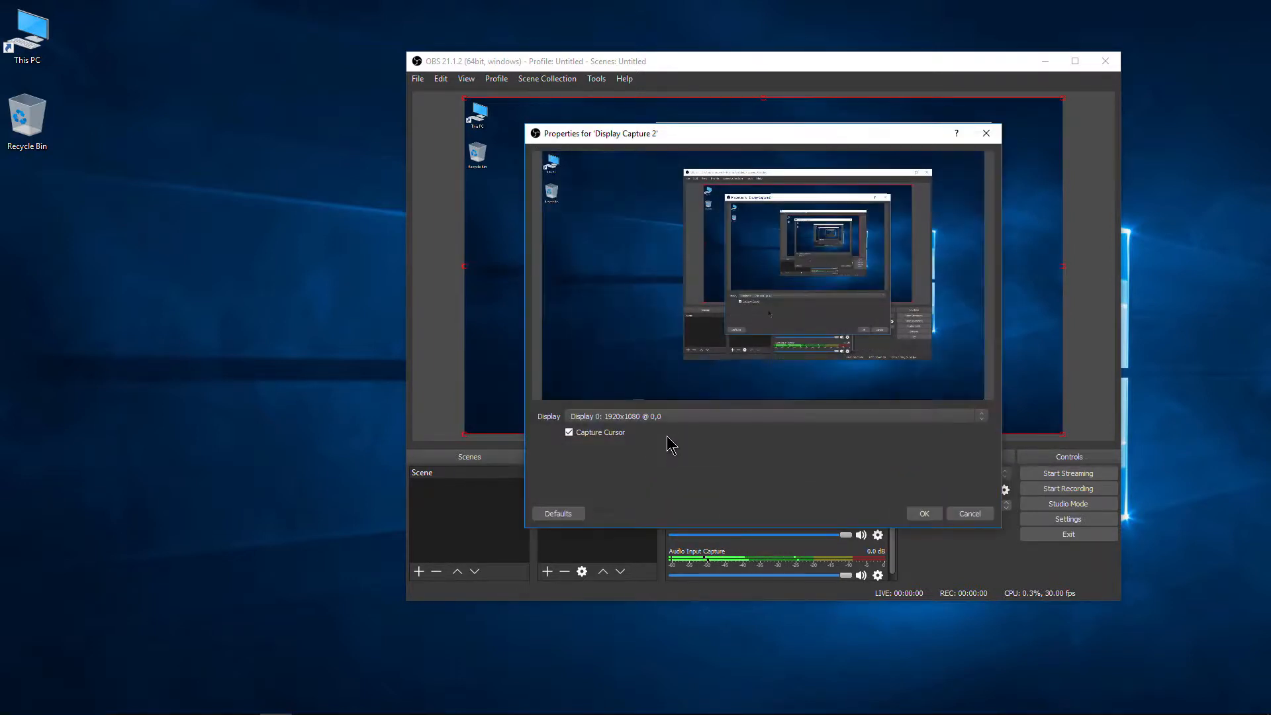
click(670, 416)
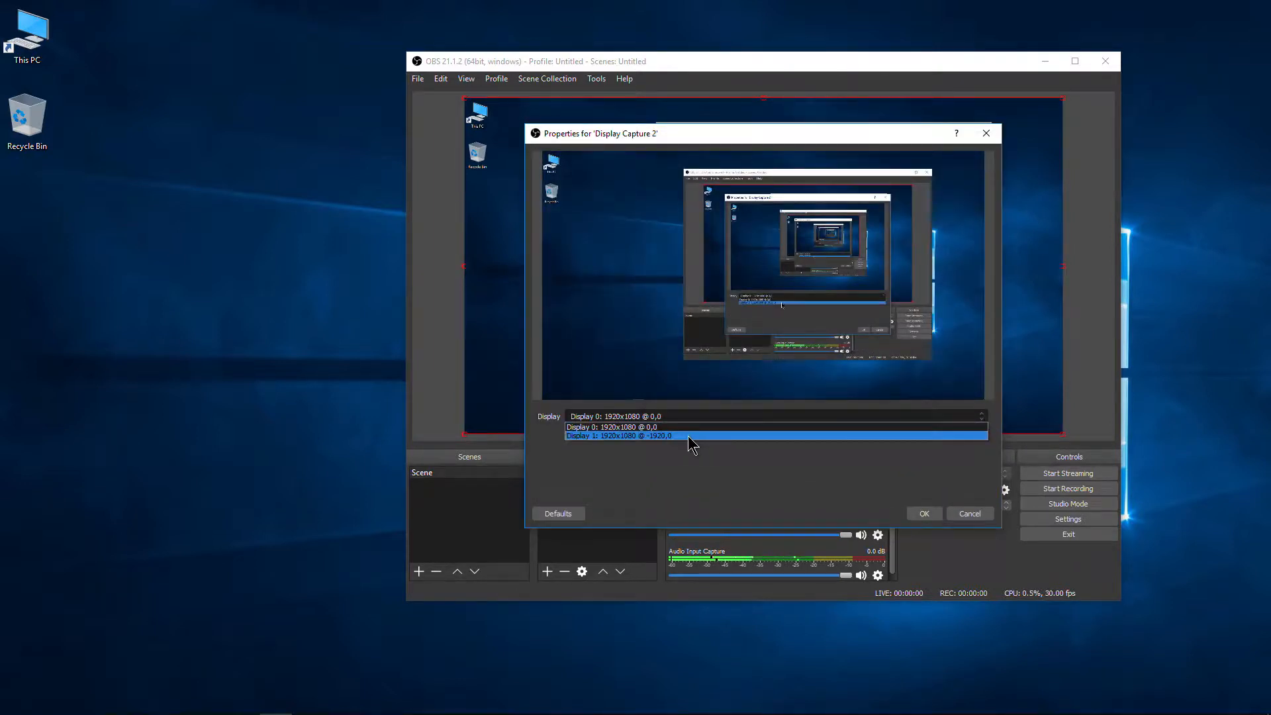
click(688, 435)
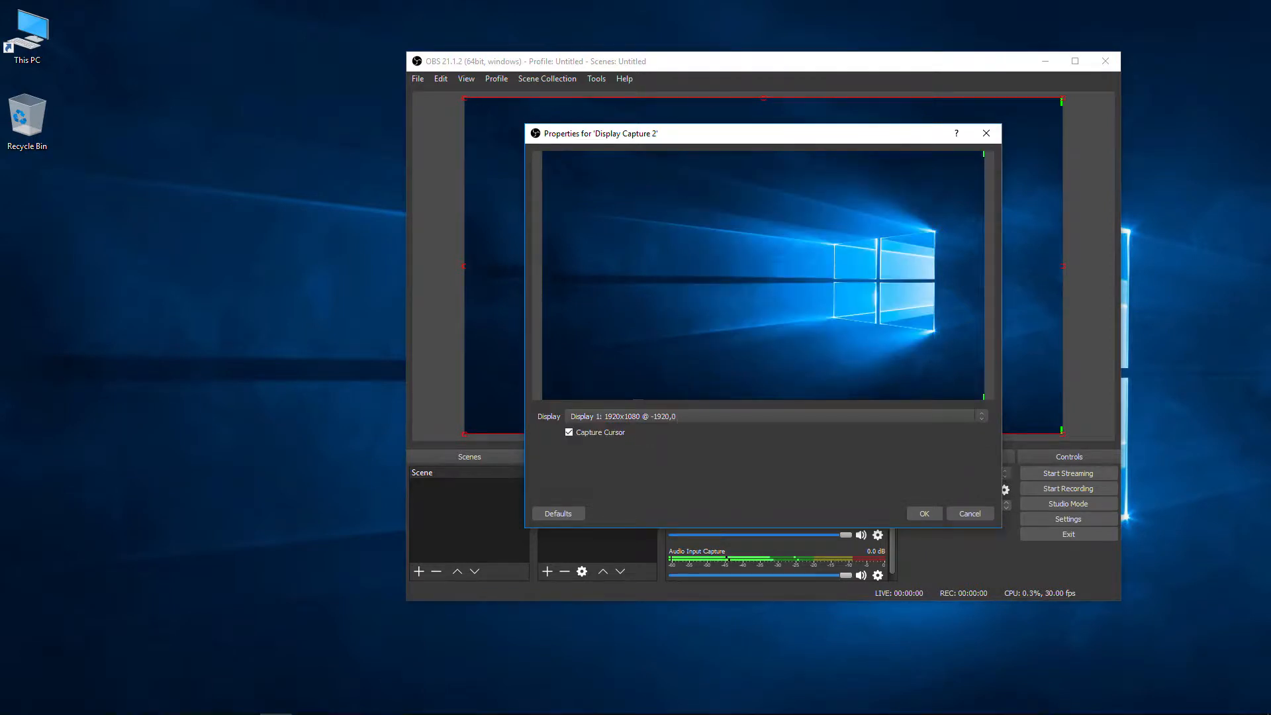
click(922, 513)
Shrink the second display capture to about half size in the canvas's upper-left corner and hide it along with the Video Capture Device.
drag(467, 435, 787, 285)
drag(870, 230, 589, 228)
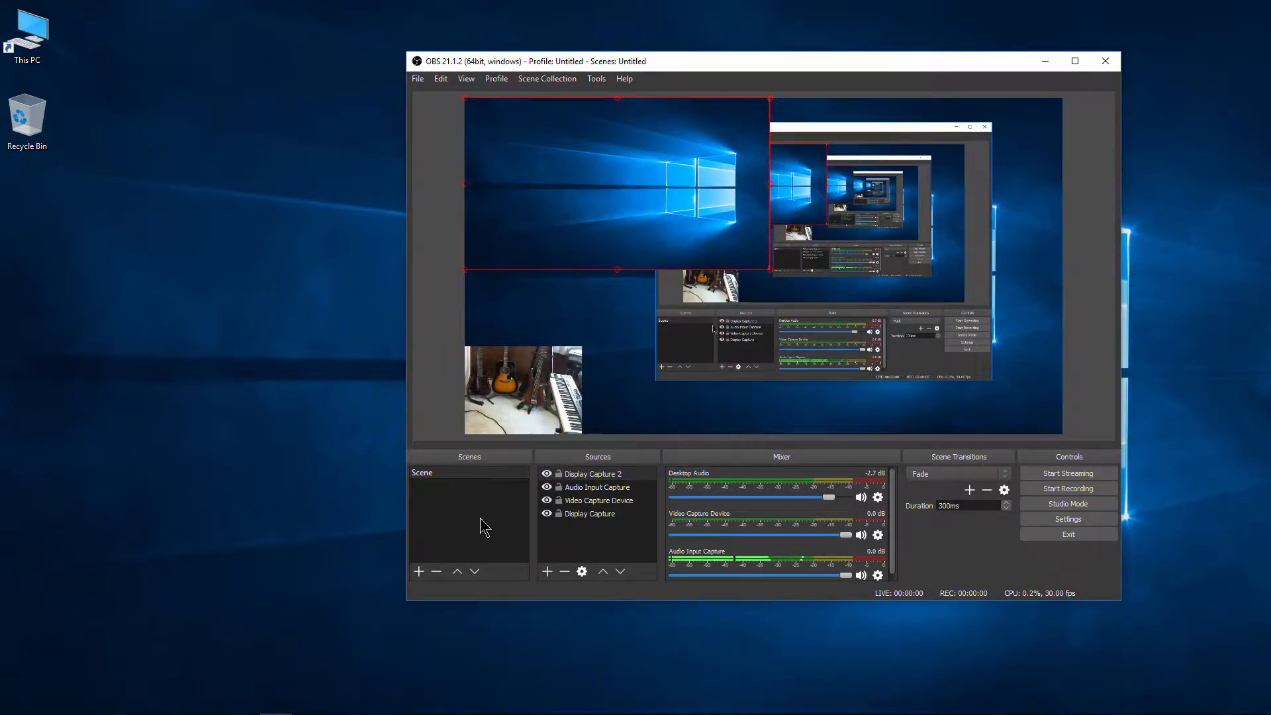
click(547, 474)
click(546, 501)
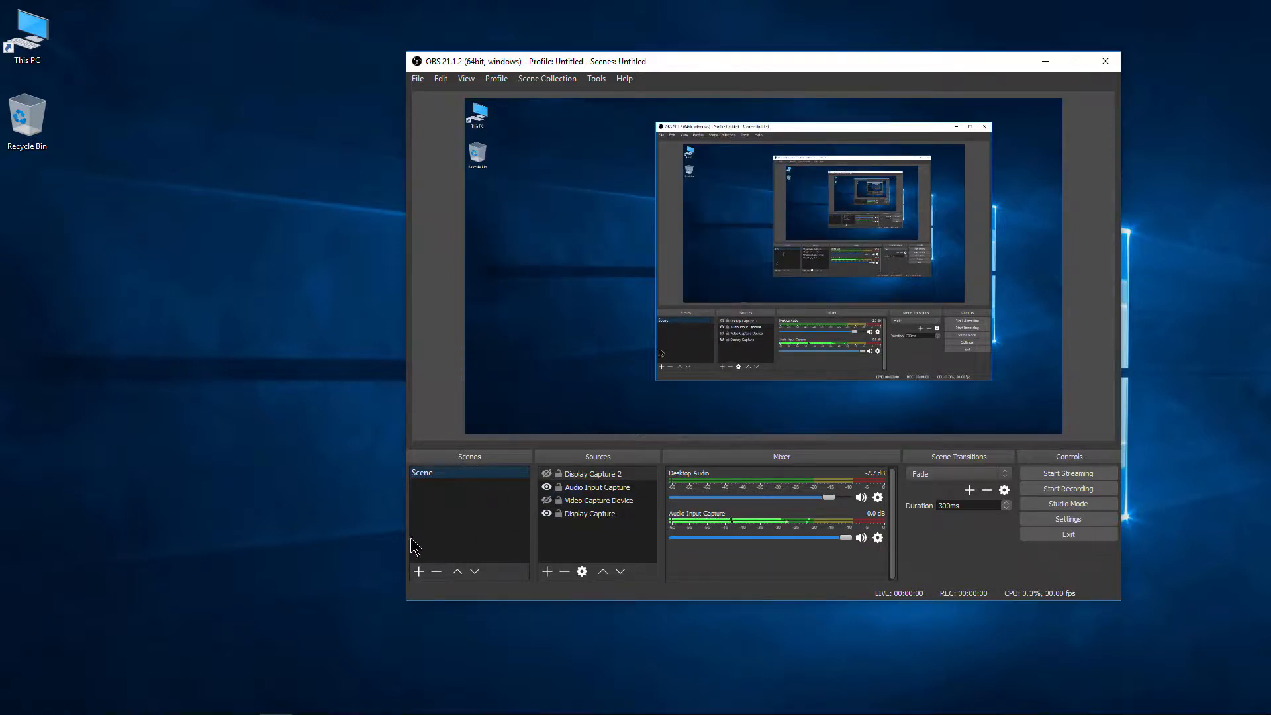
Add a second scene with the default name.
click(419, 571)
click(738, 355)
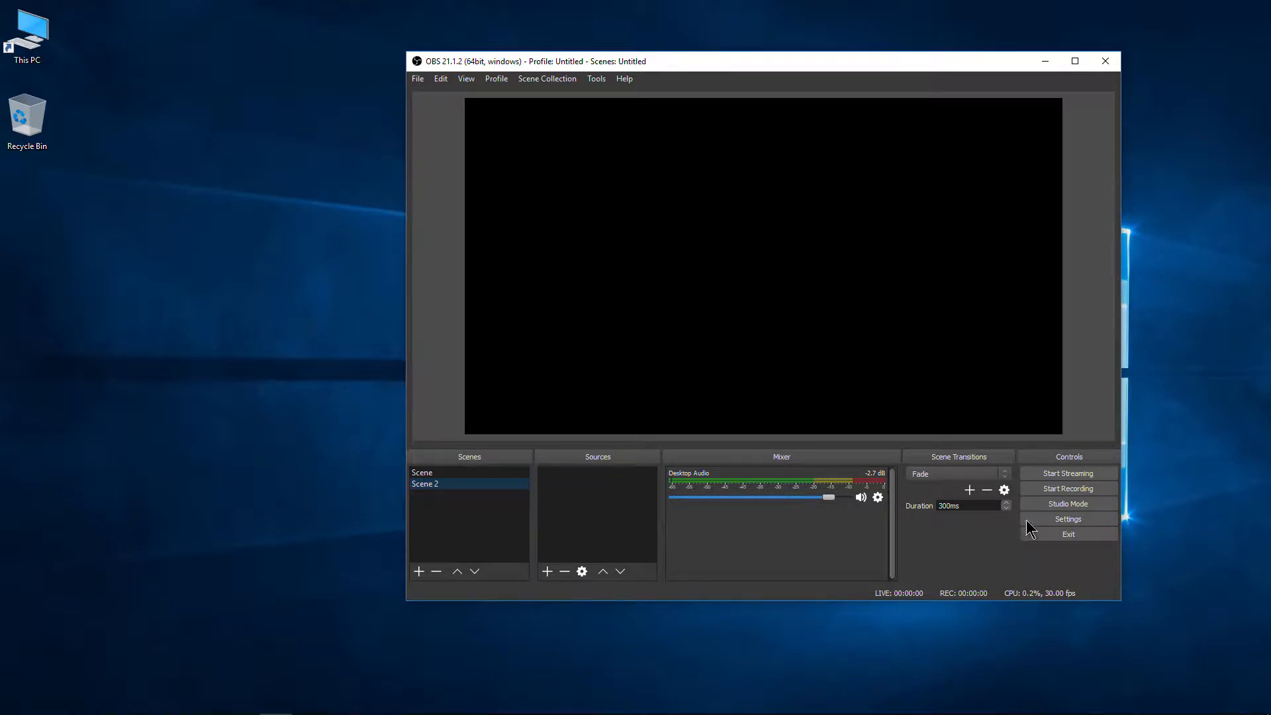
Review the audio settings, including the device choices for Mic/Auxiliary Audio Device, and leave them as they are.
click(1099, 519)
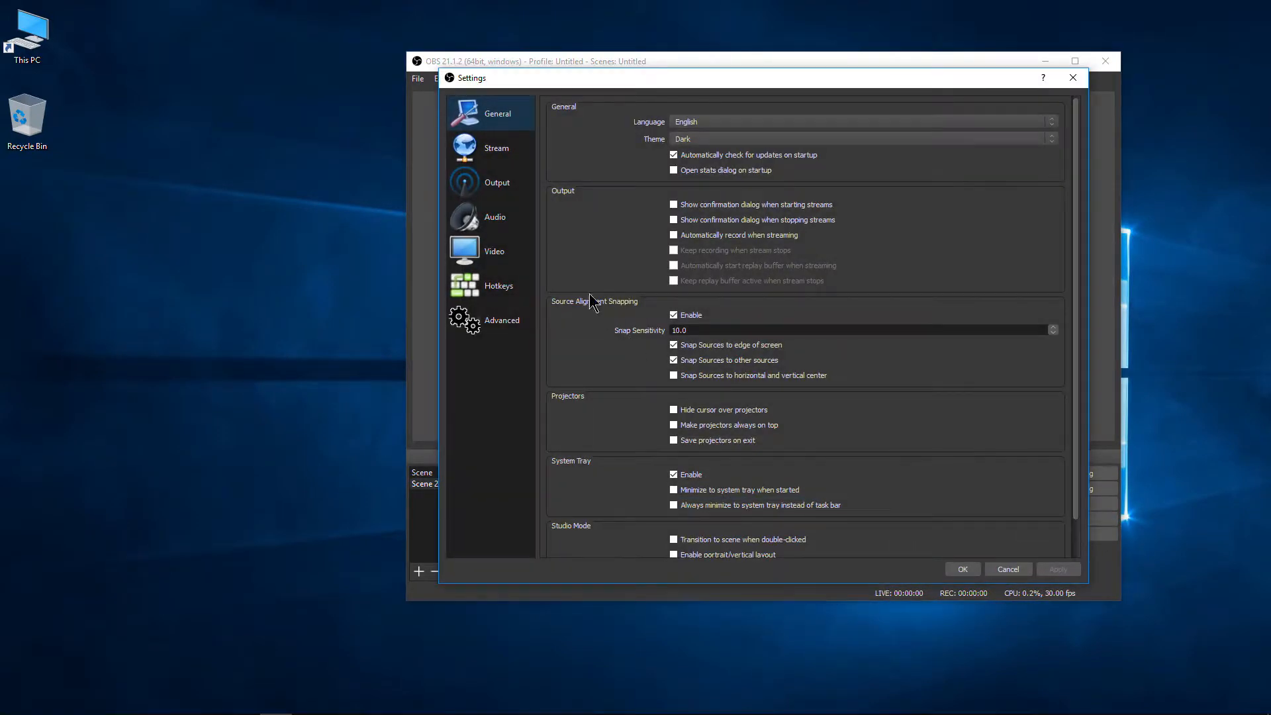
click(502, 217)
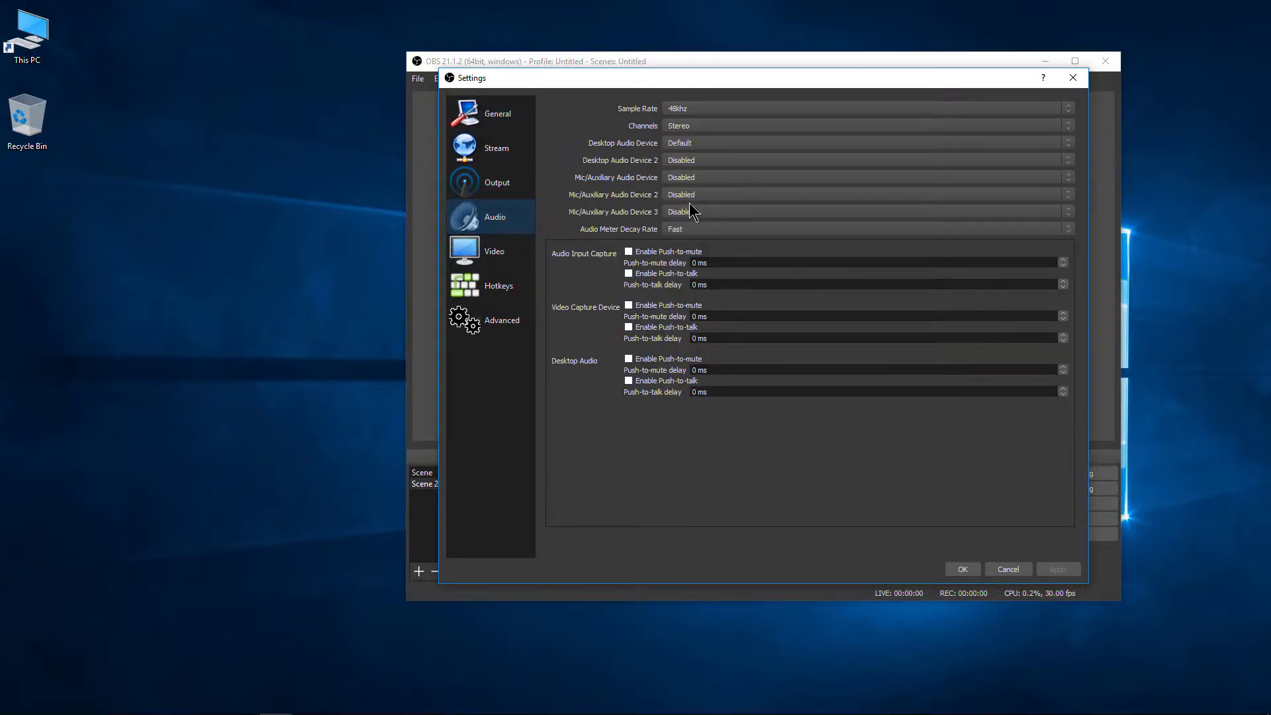
click(731, 179)
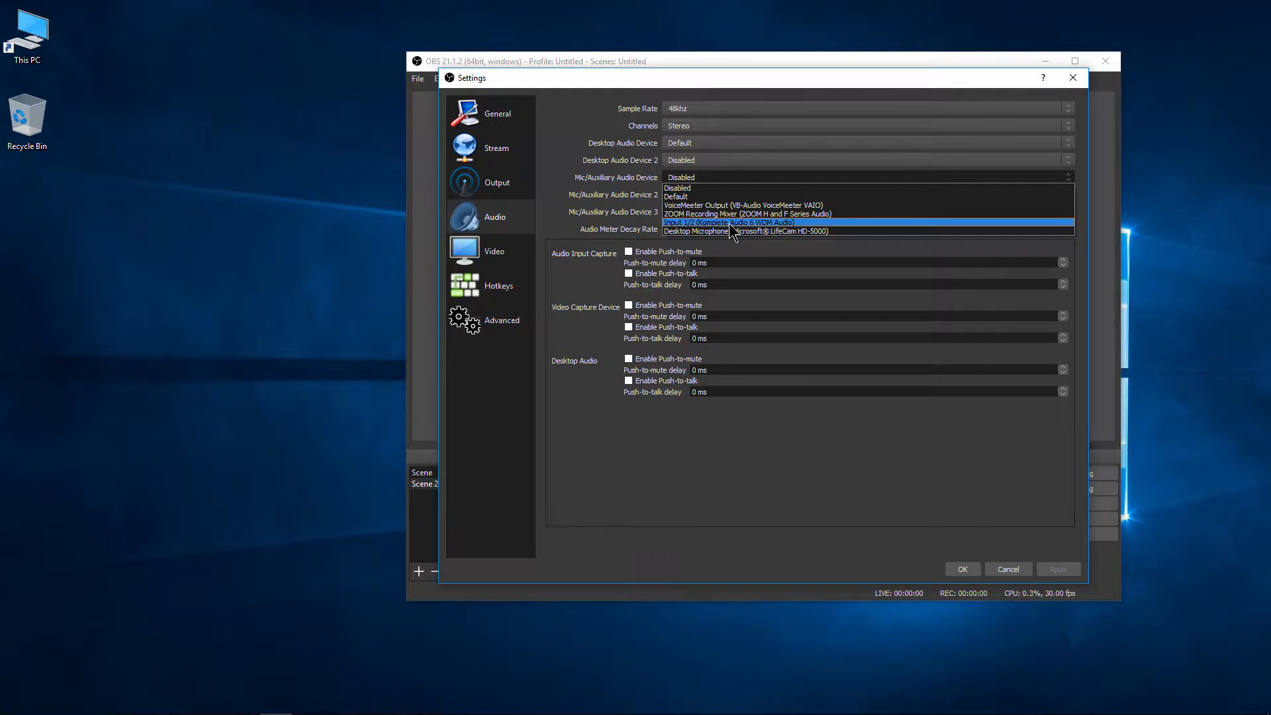
click(605, 191)
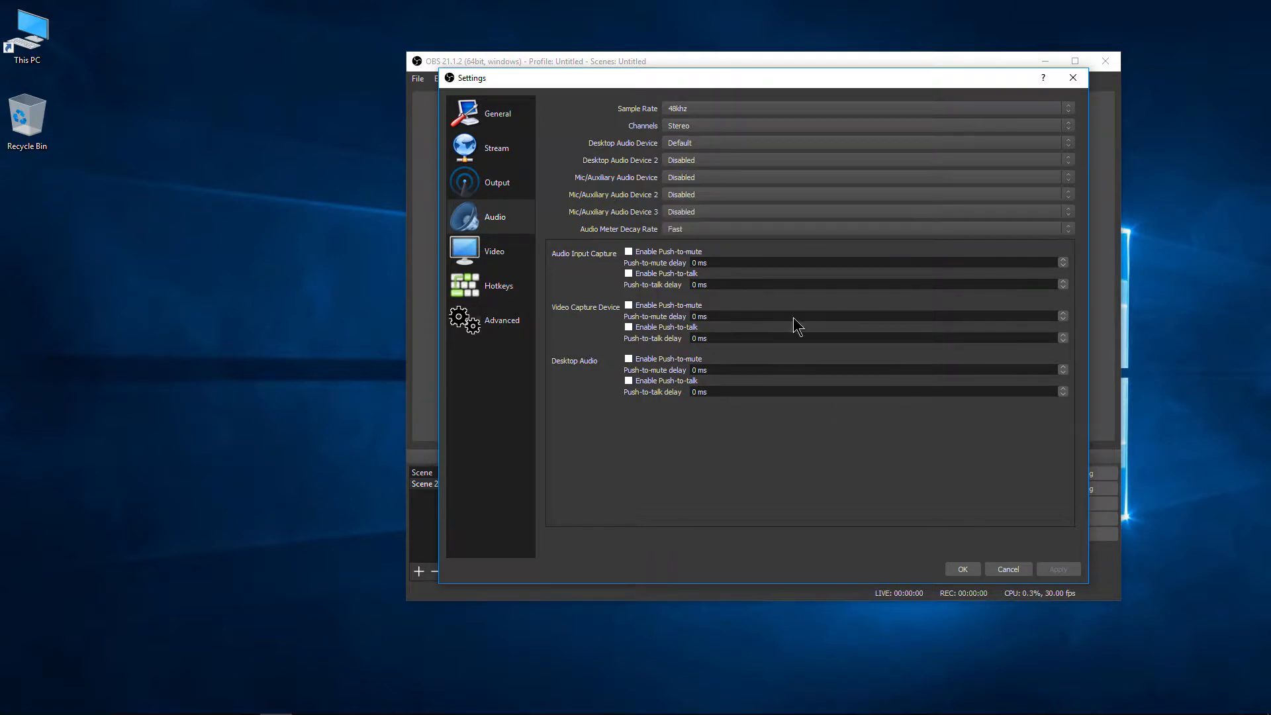
click(960, 568)
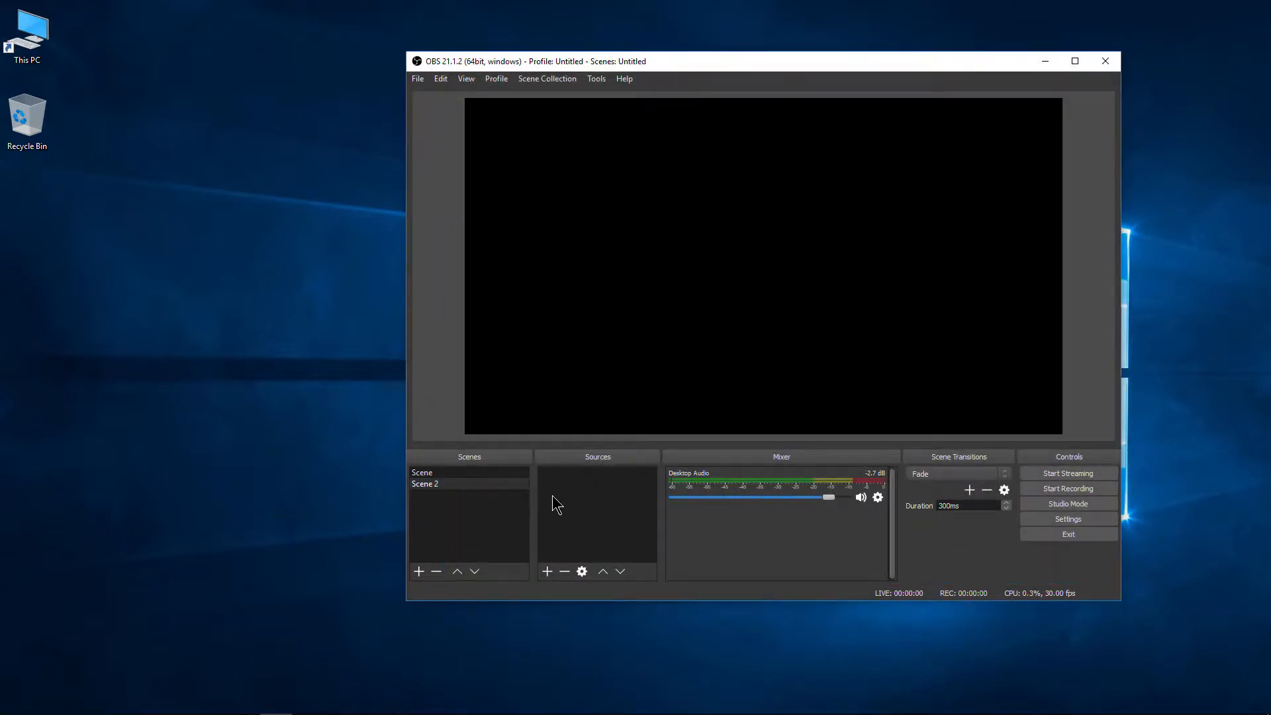
right_click(572, 490)
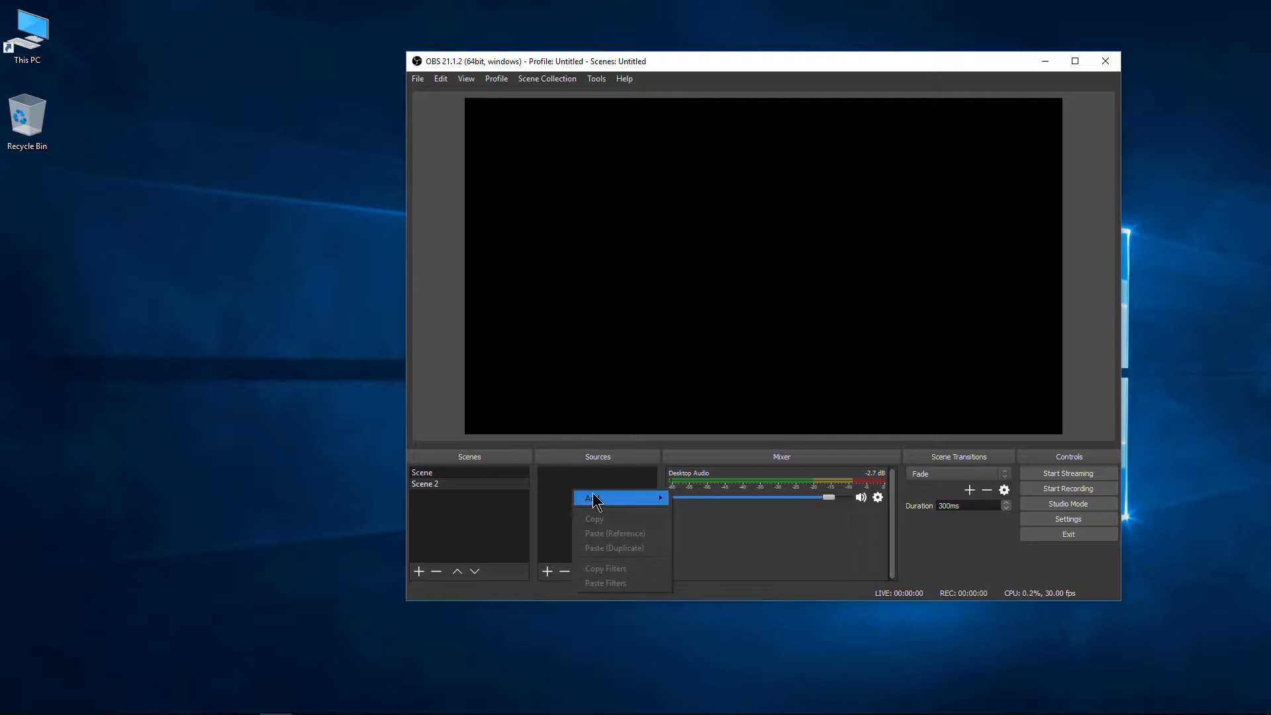
mouse_move(595, 499)
click(541, 507)
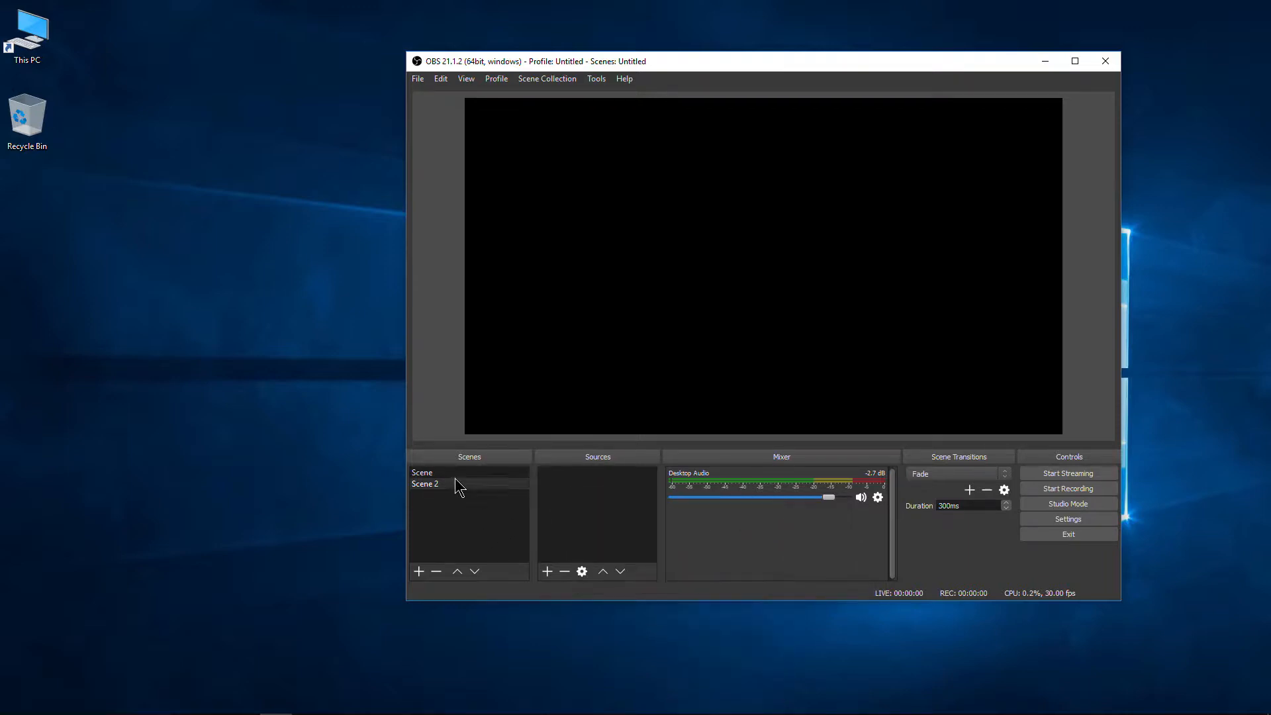
Copy the Display Capture 2 source from Scene and paste it as a reference into Scene 2.
click(447, 473)
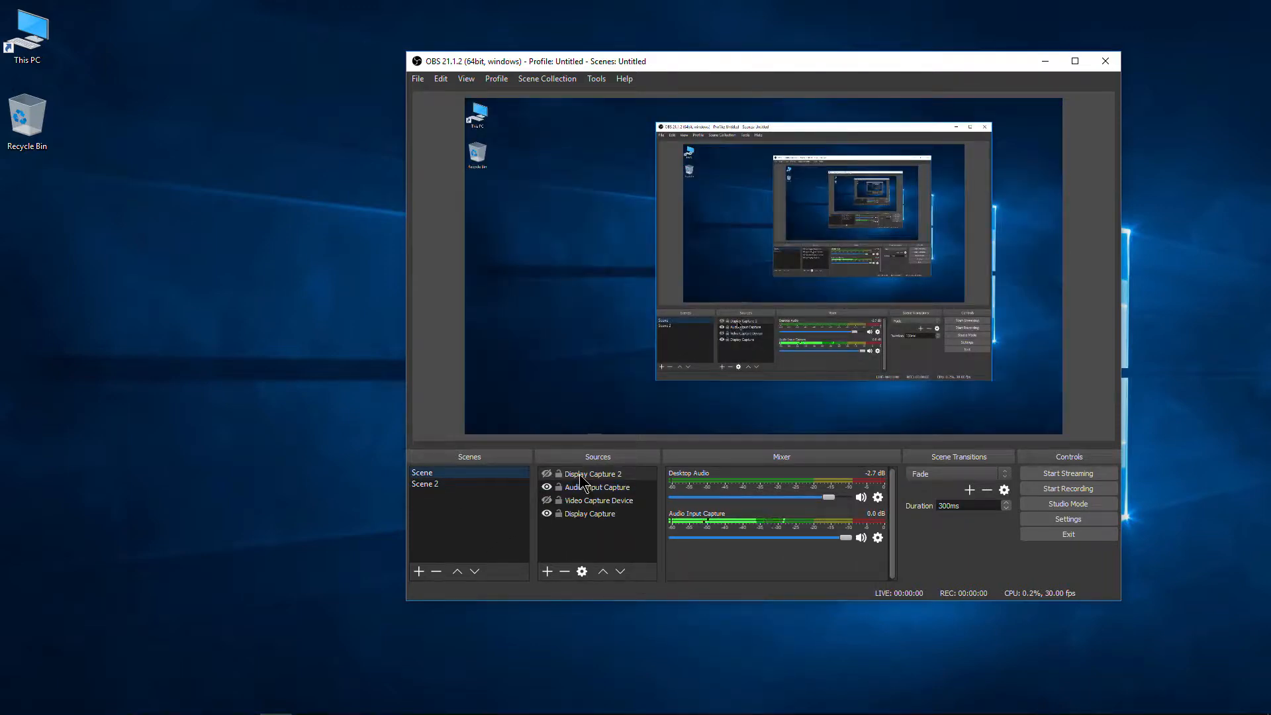
right_click(580, 475)
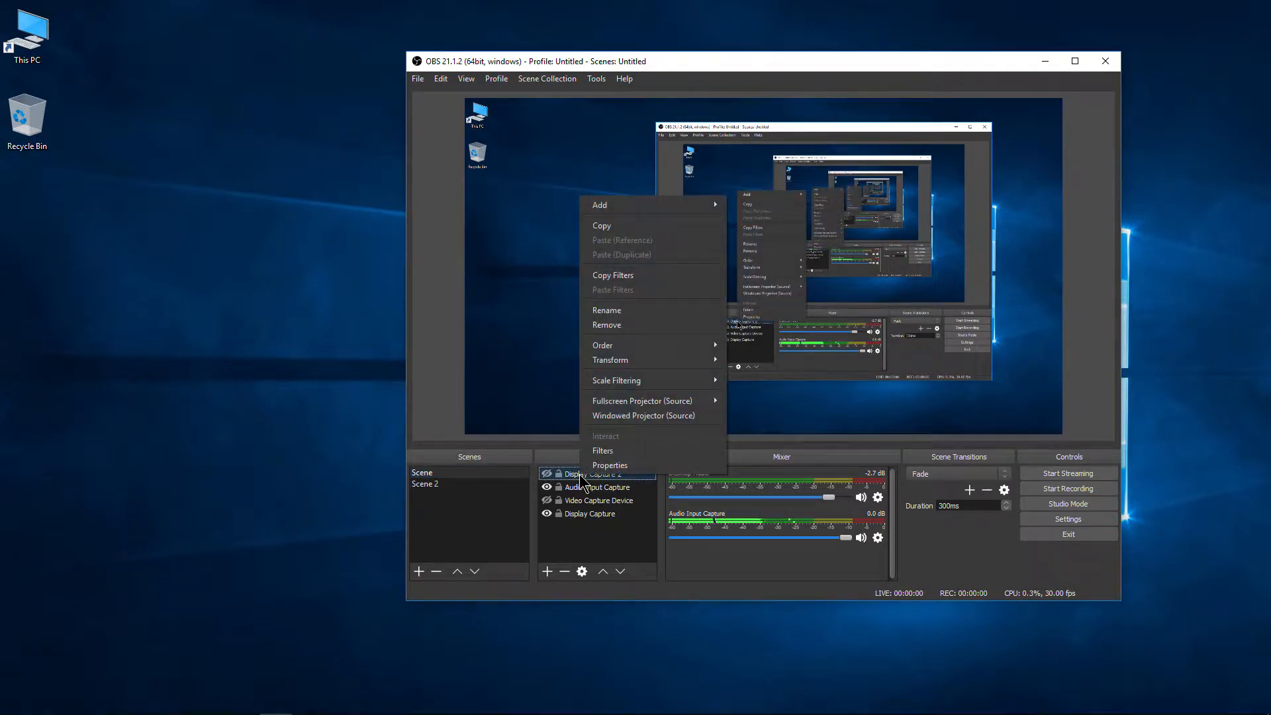
click(616, 225)
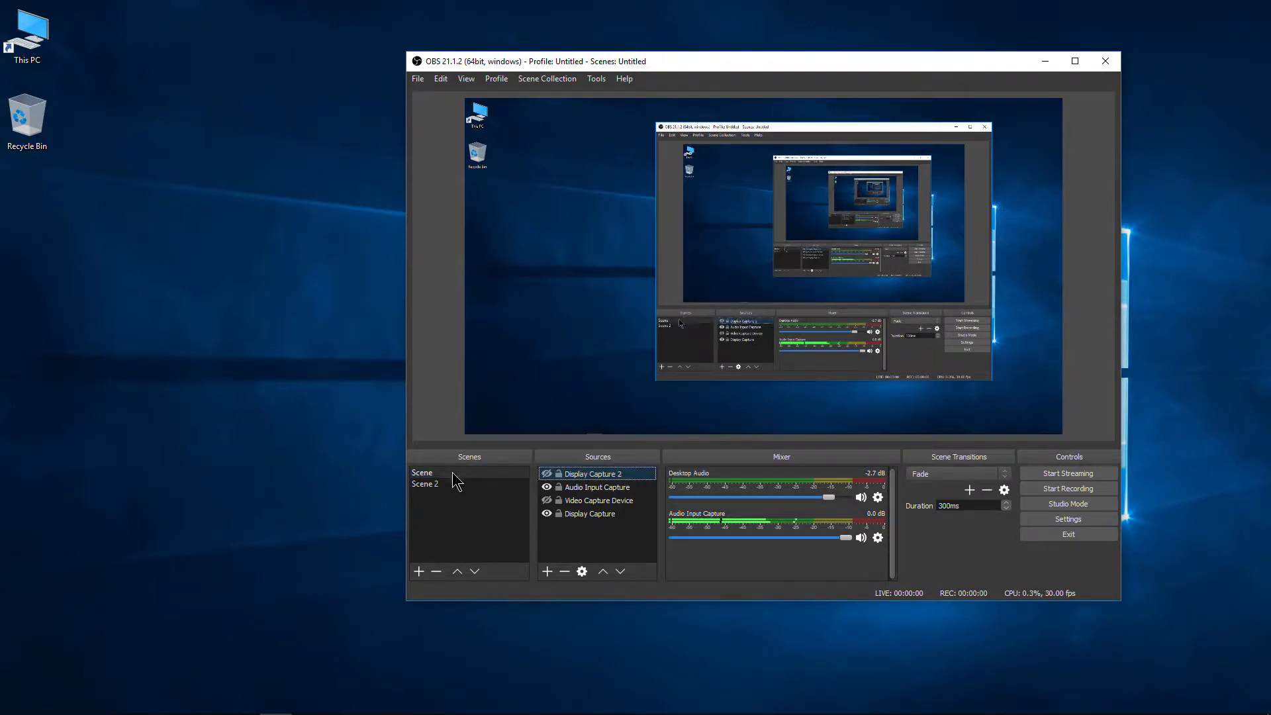
click(457, 483)
right_click(581, 498)
click(616, 544)
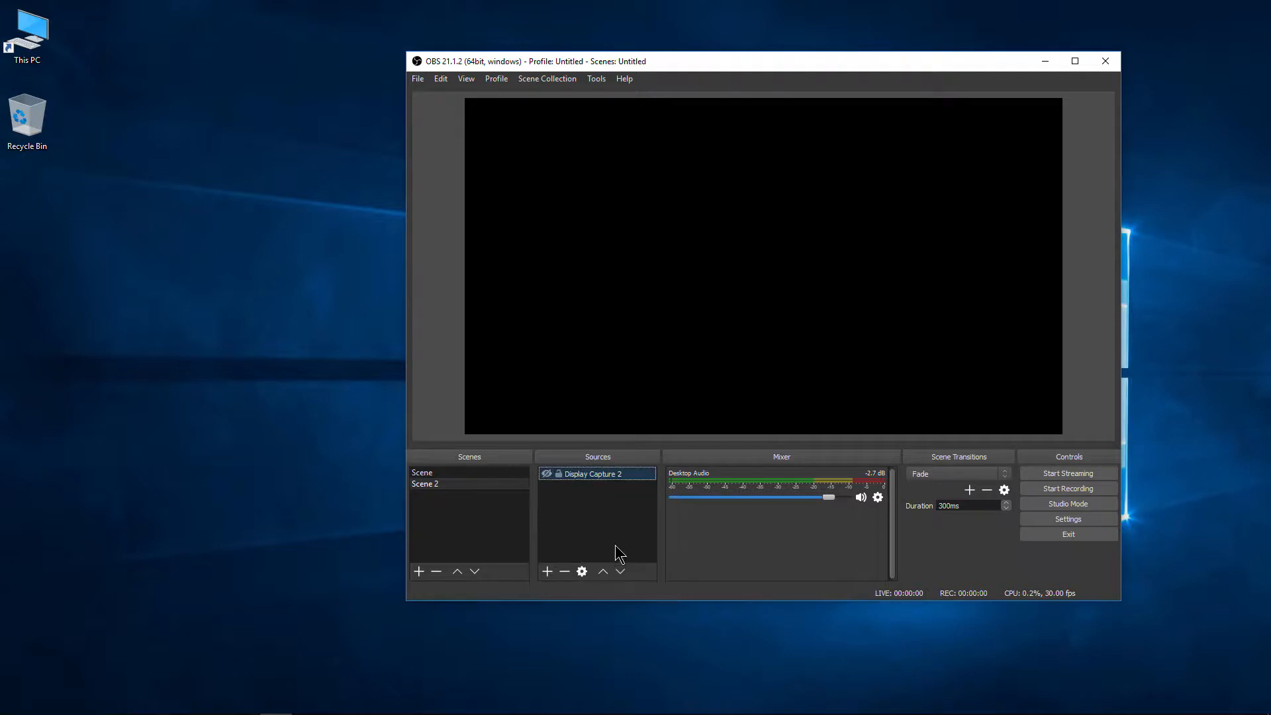
Show the pasted Display Capture 2 source in Scene 2 and enlarge it to fill the canvas.
click(546, 474)
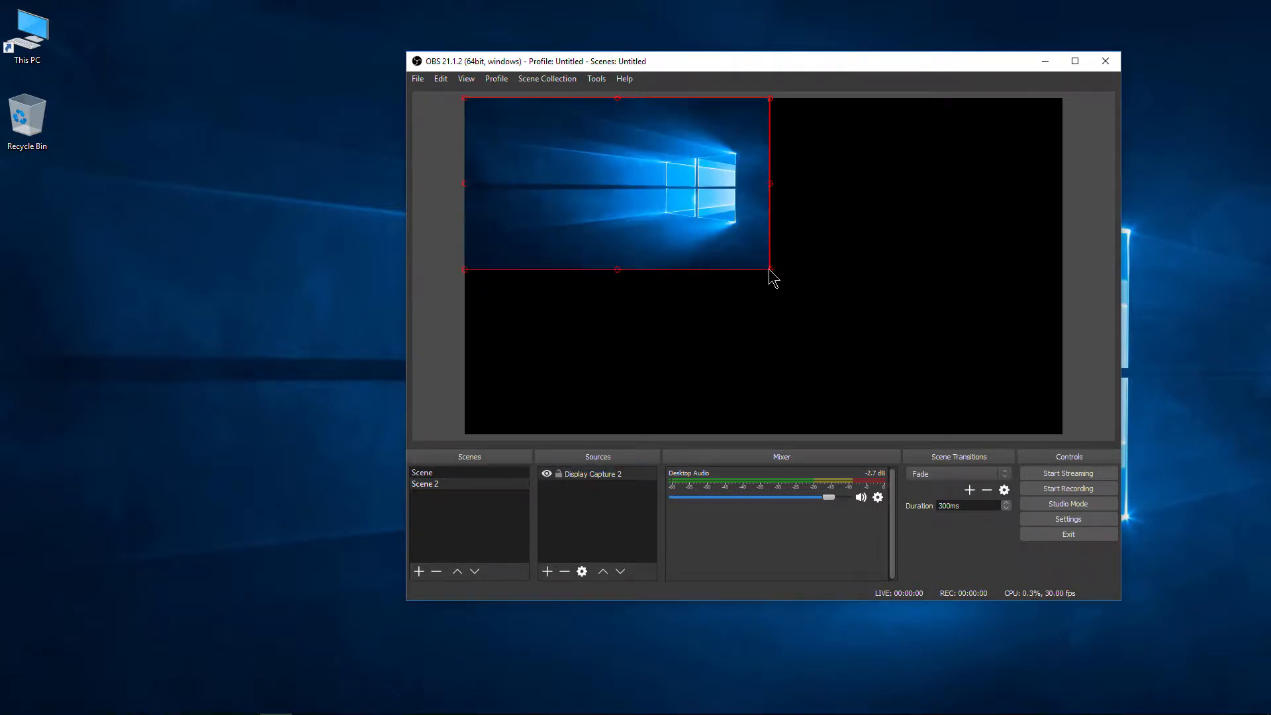
drag(770, 270, 982, 434)
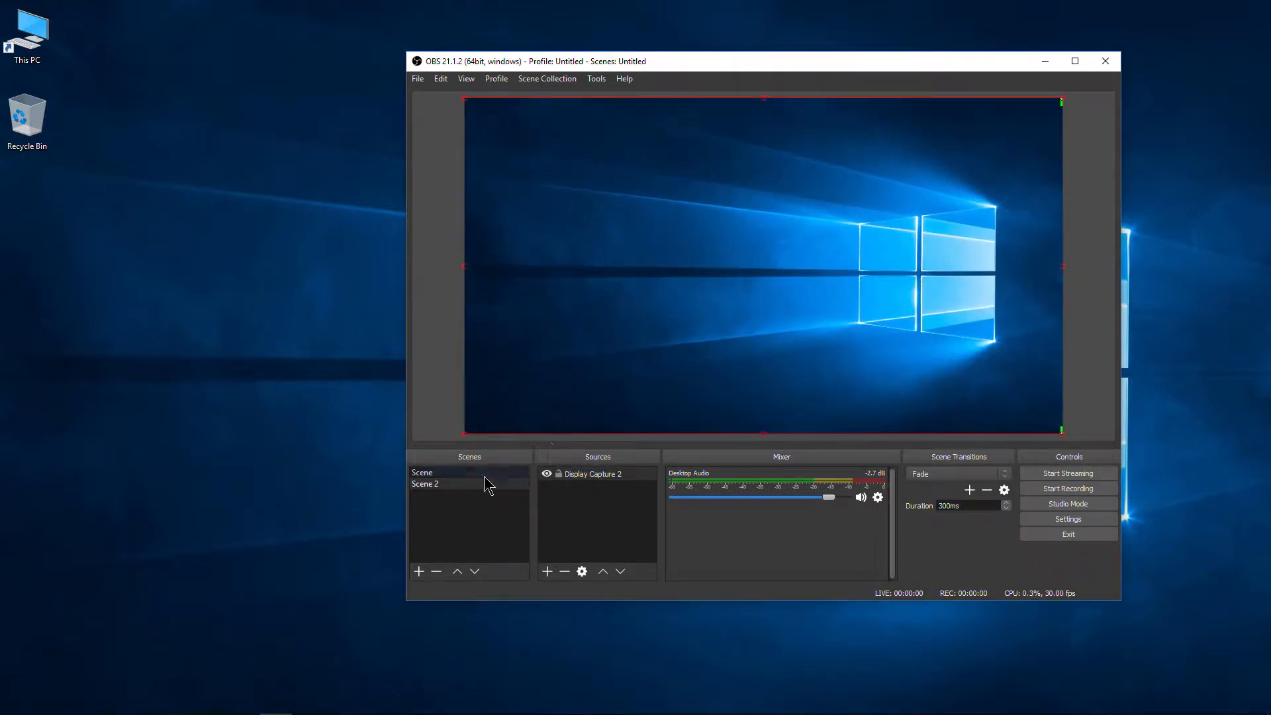
click(427, 473)
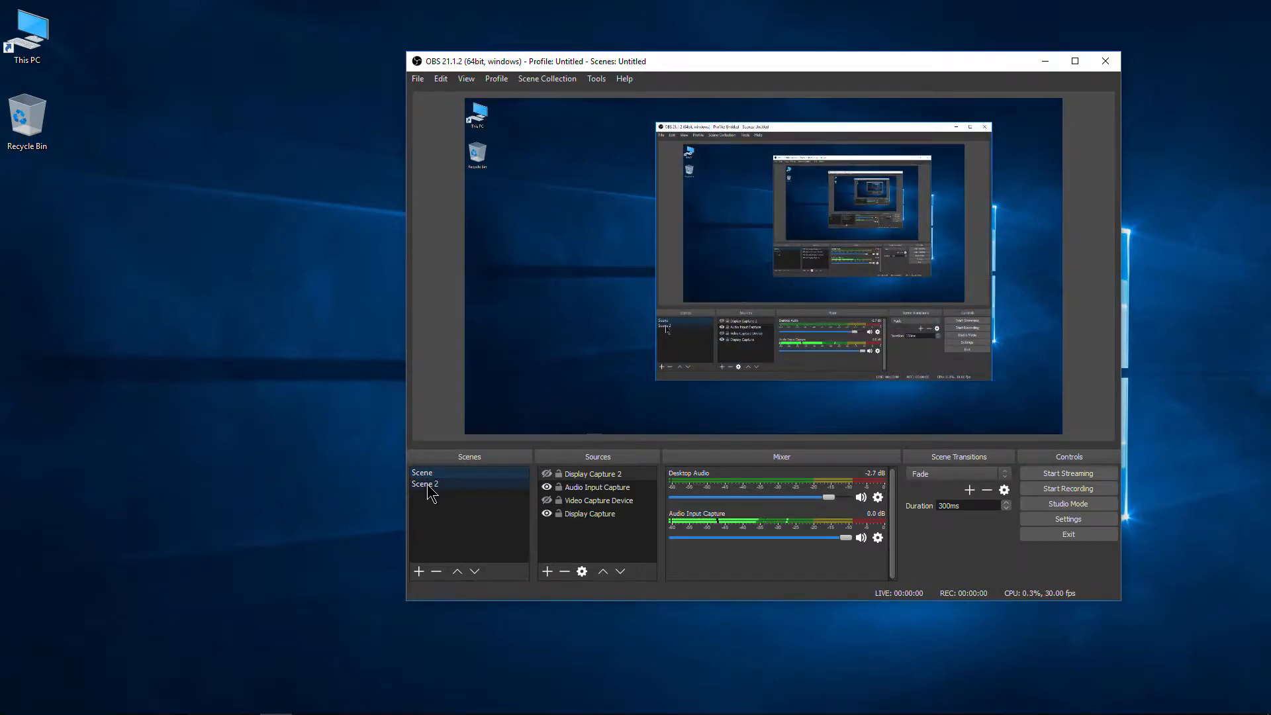
click(428, 486)
Copy the Video Capture Device source from Scene and paste it as a reference into Scene 2.
click(427, 473)
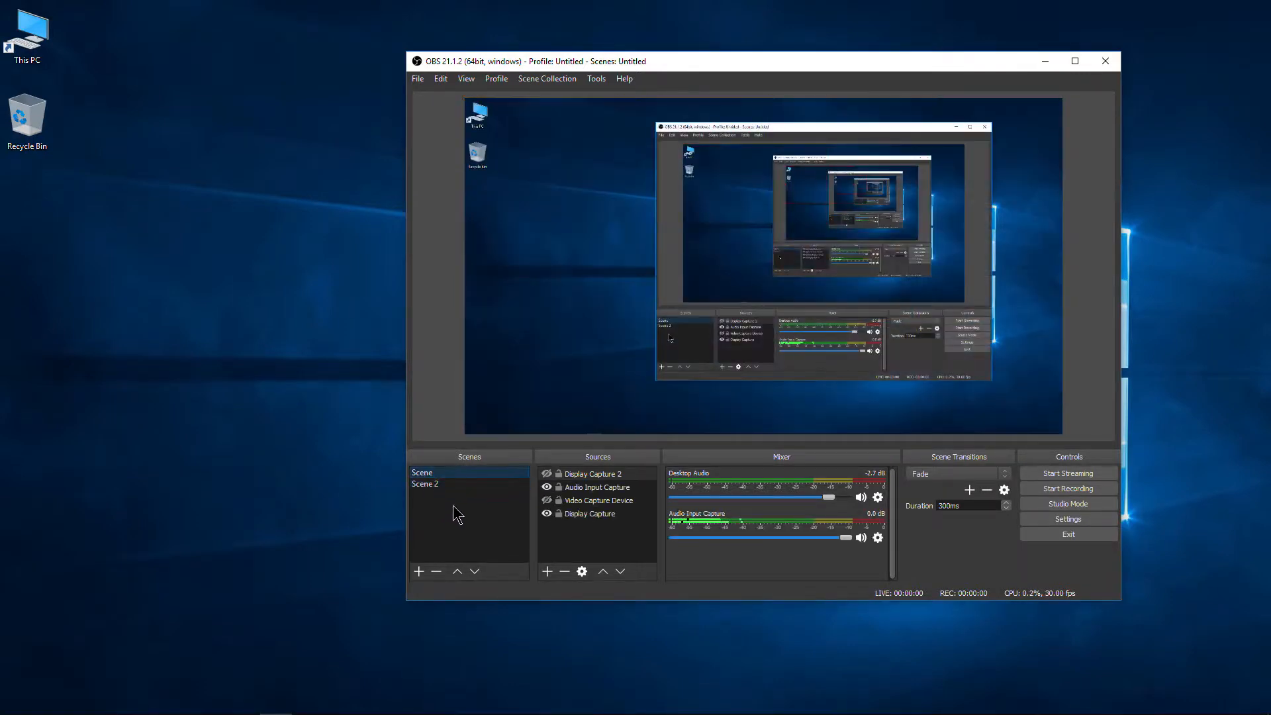
click(601, 504)
right_click(601, 505)
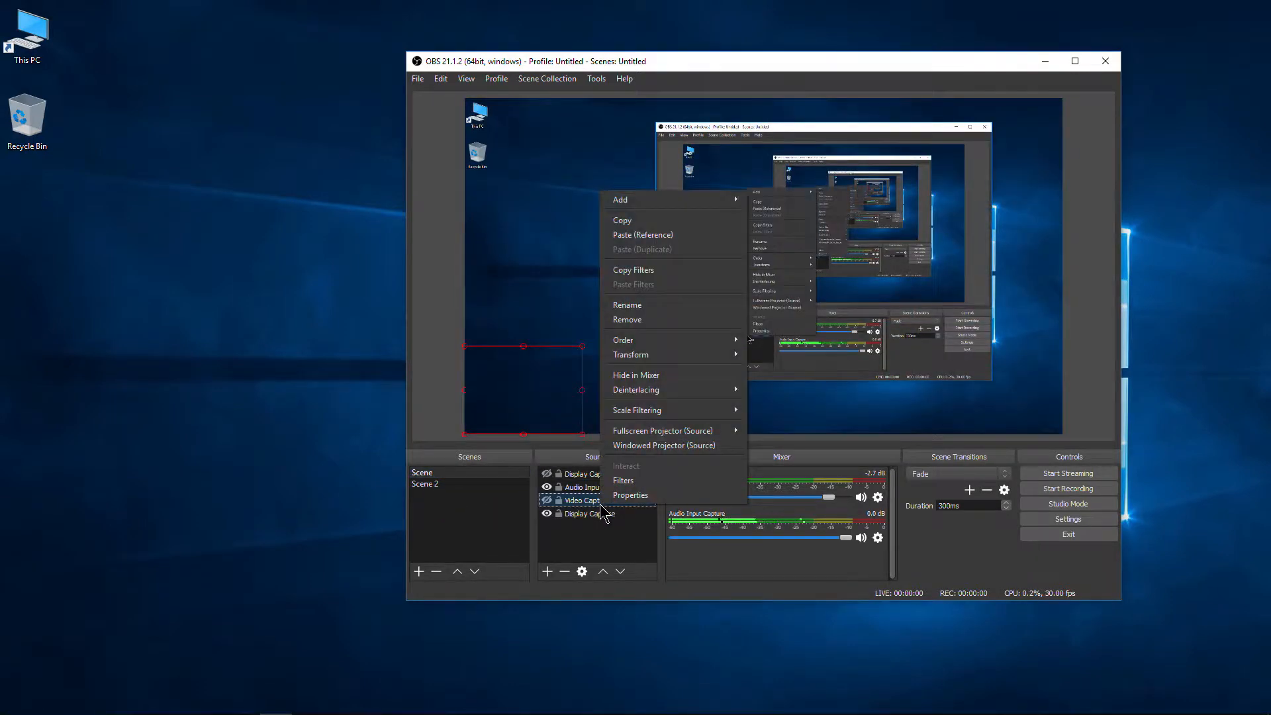
click(637, 222)
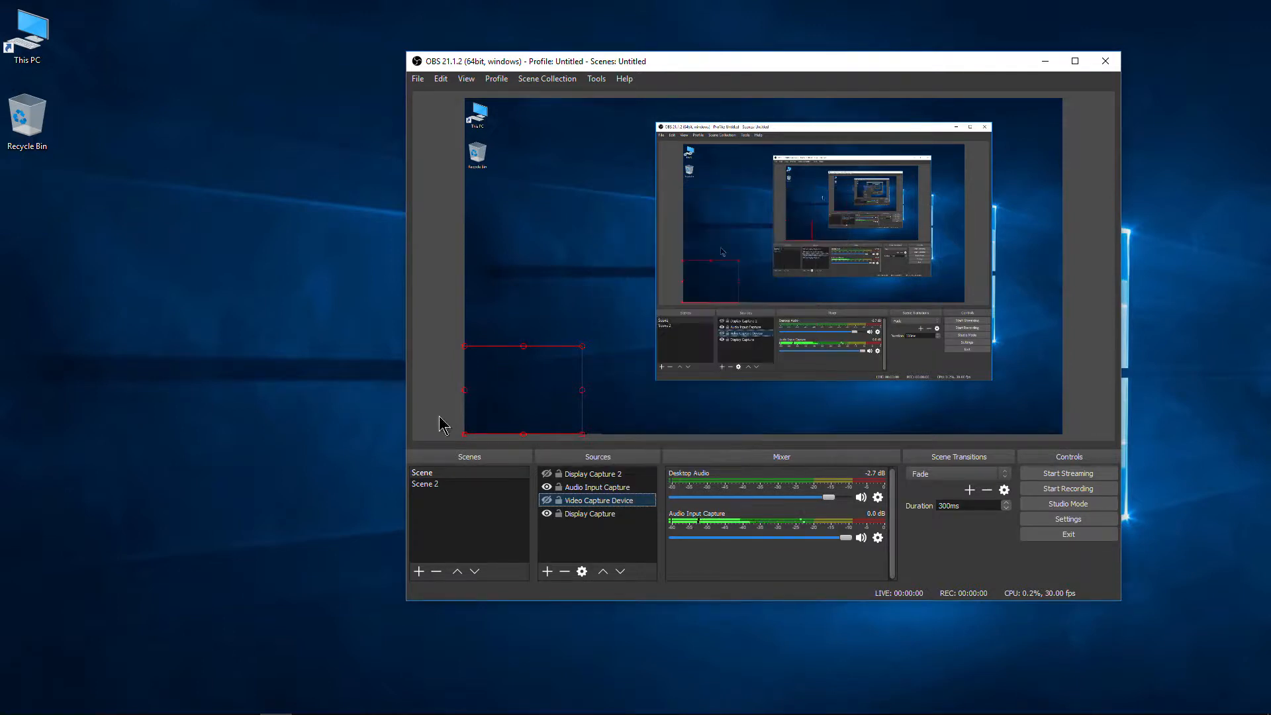
click(425, 484)
right_click(595, 547)
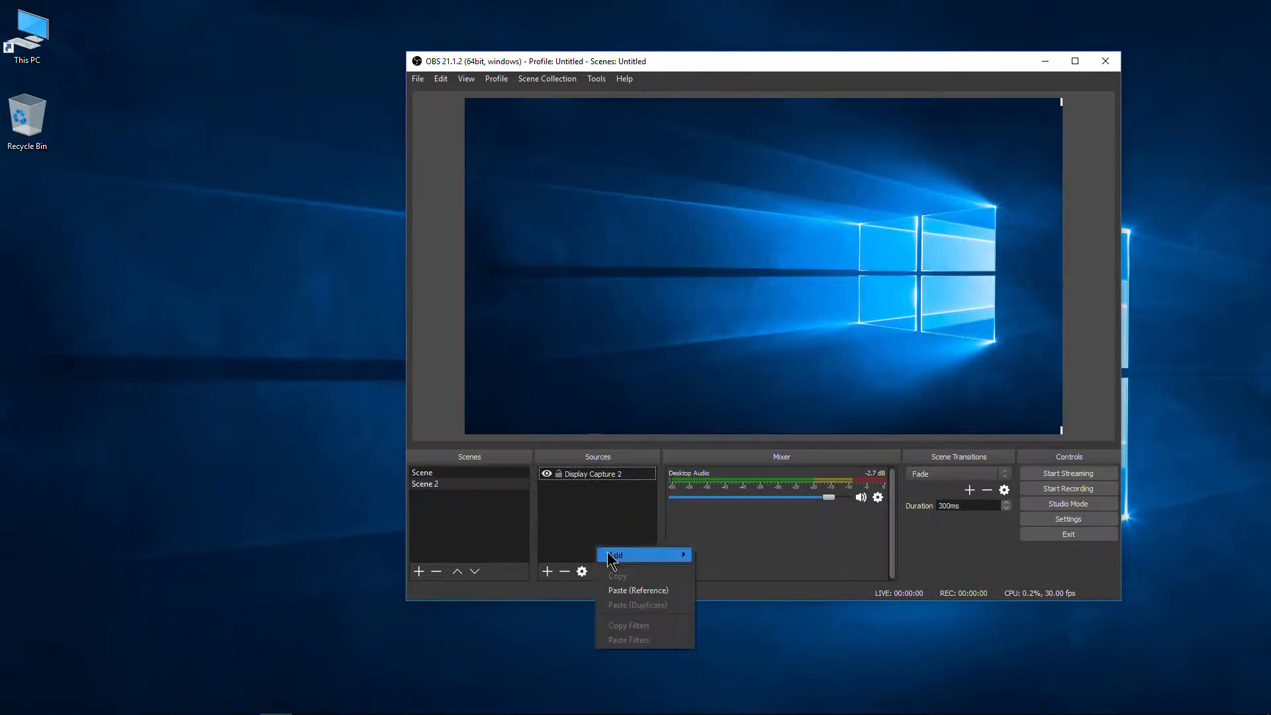
click(621, 591)
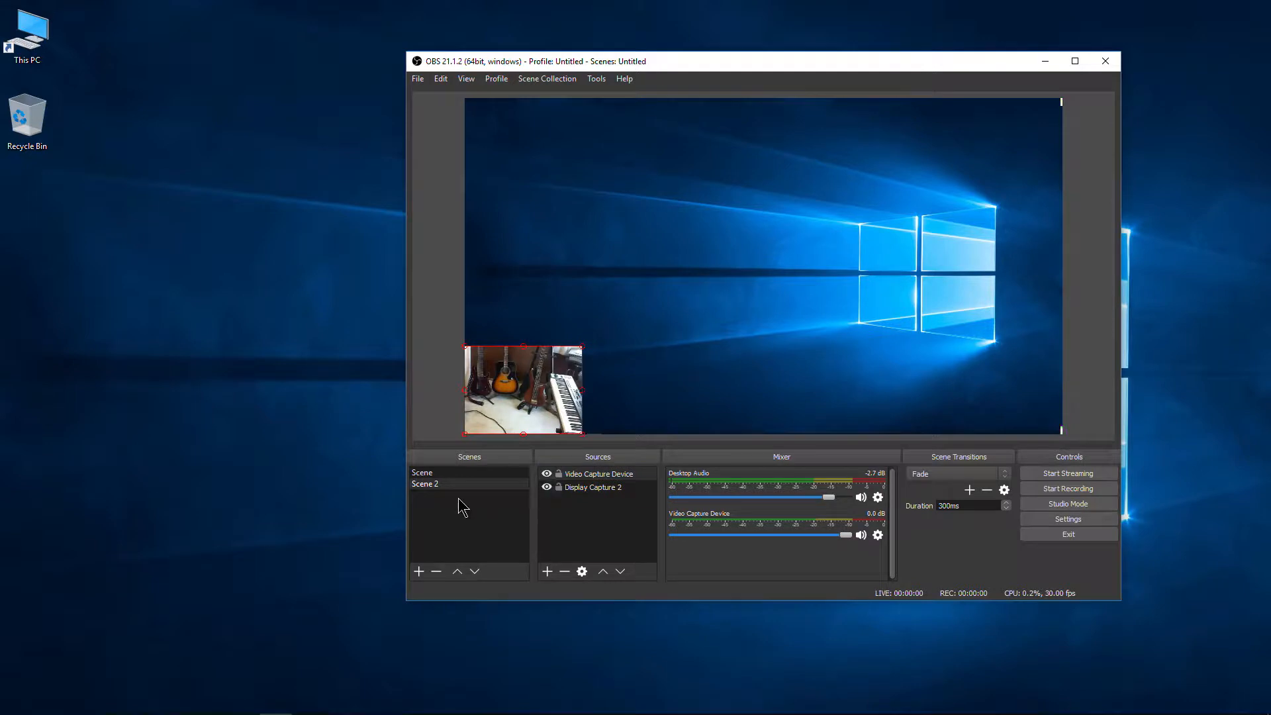
Switch back and forth between Scene and Scene 2 to compare their sources and mixer channels.
click(431, 474)
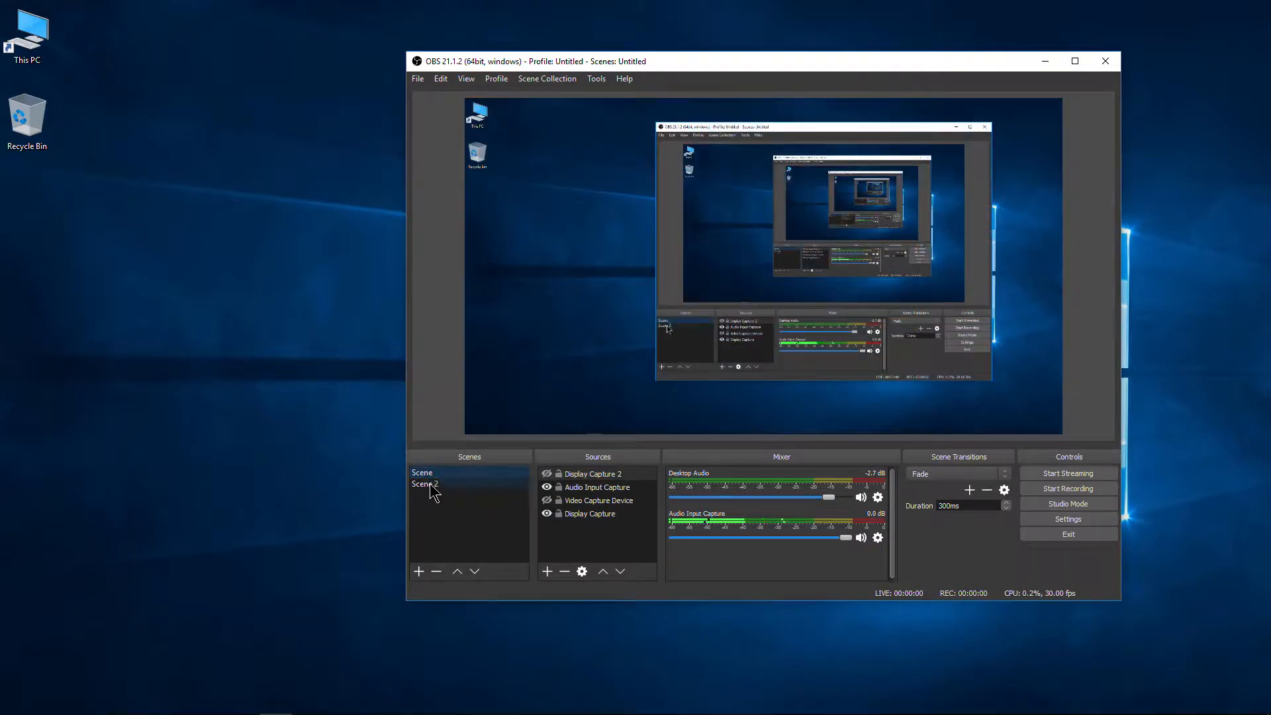
click(431, 484)
click(430, 474)
click(431, 485)
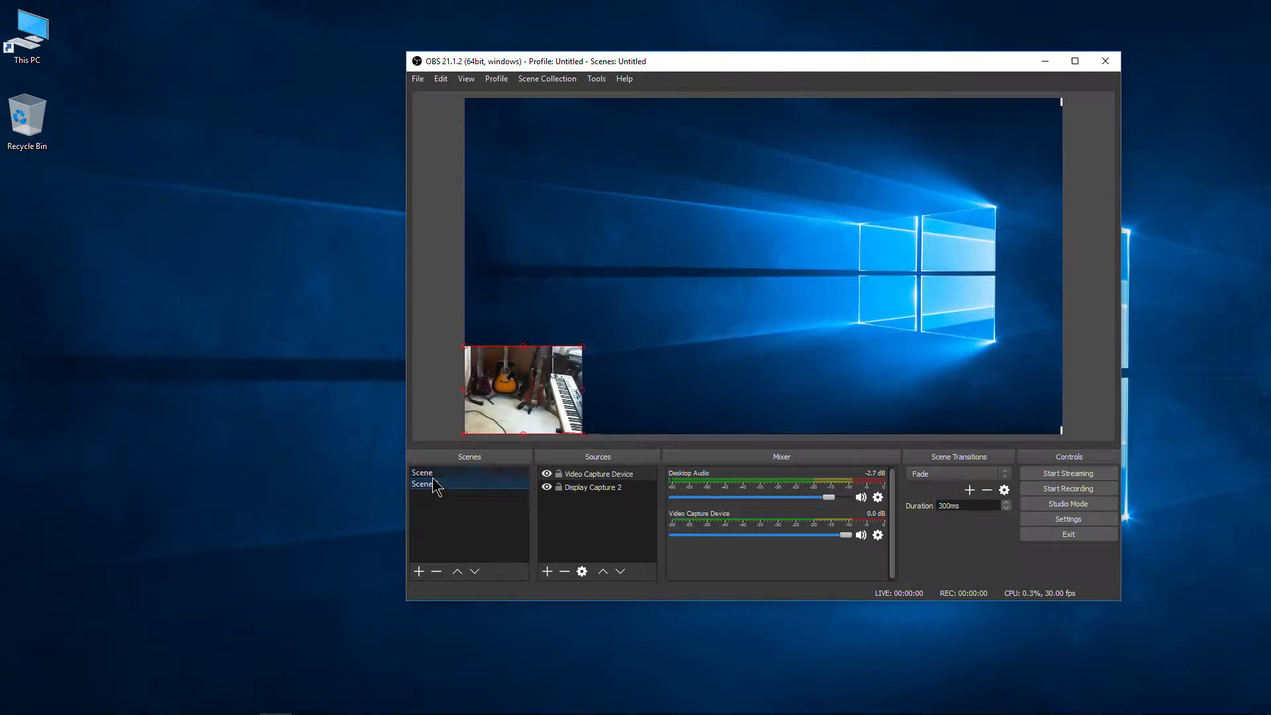
click(432, 473)
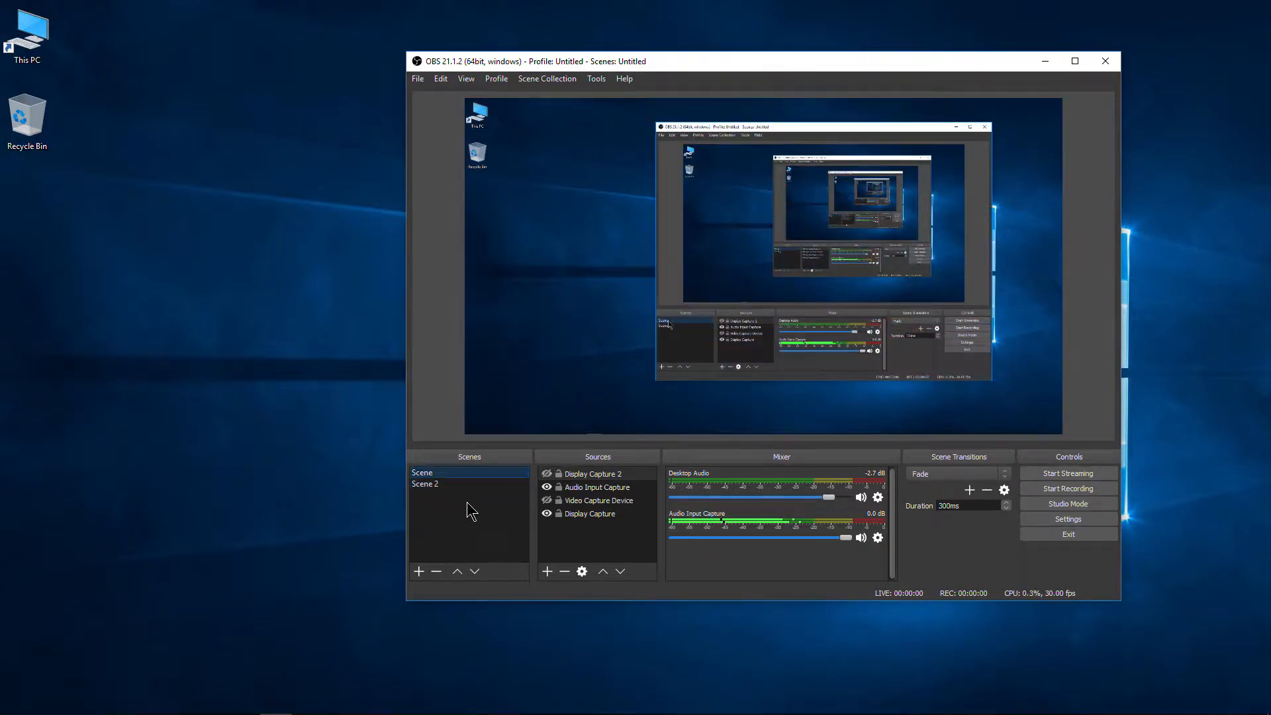
click(434, 485)
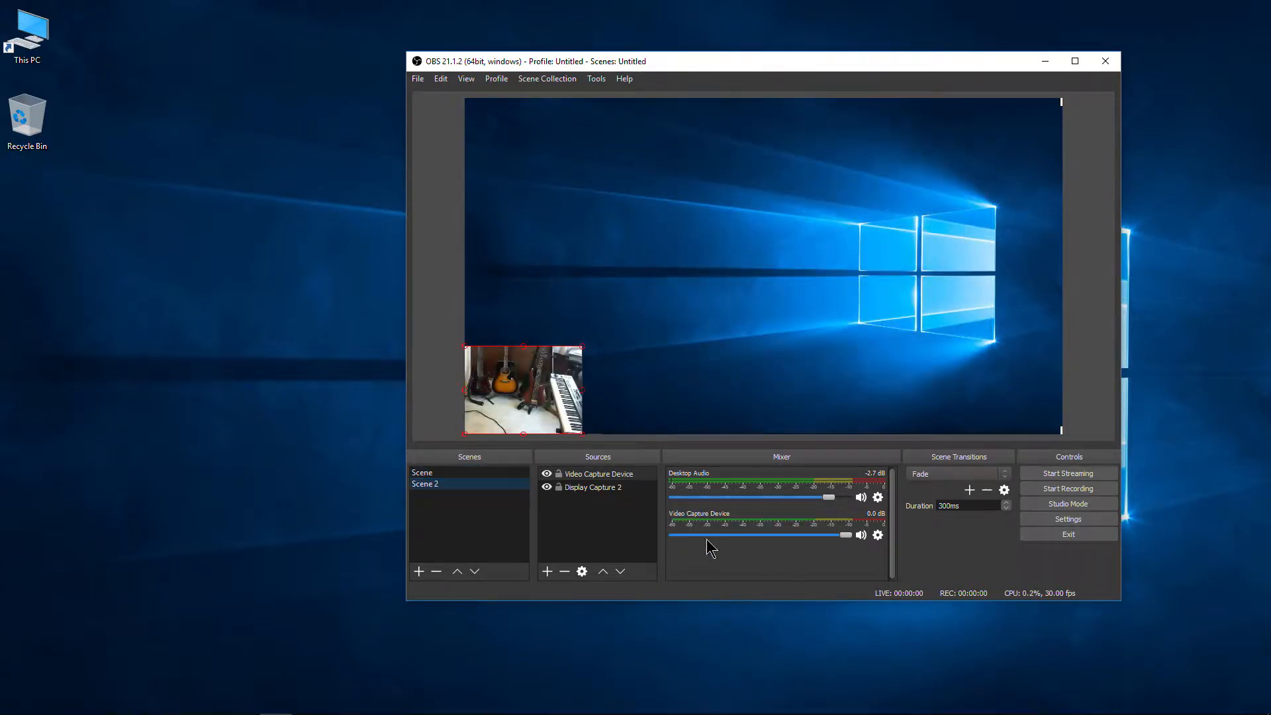
click(429, 473)
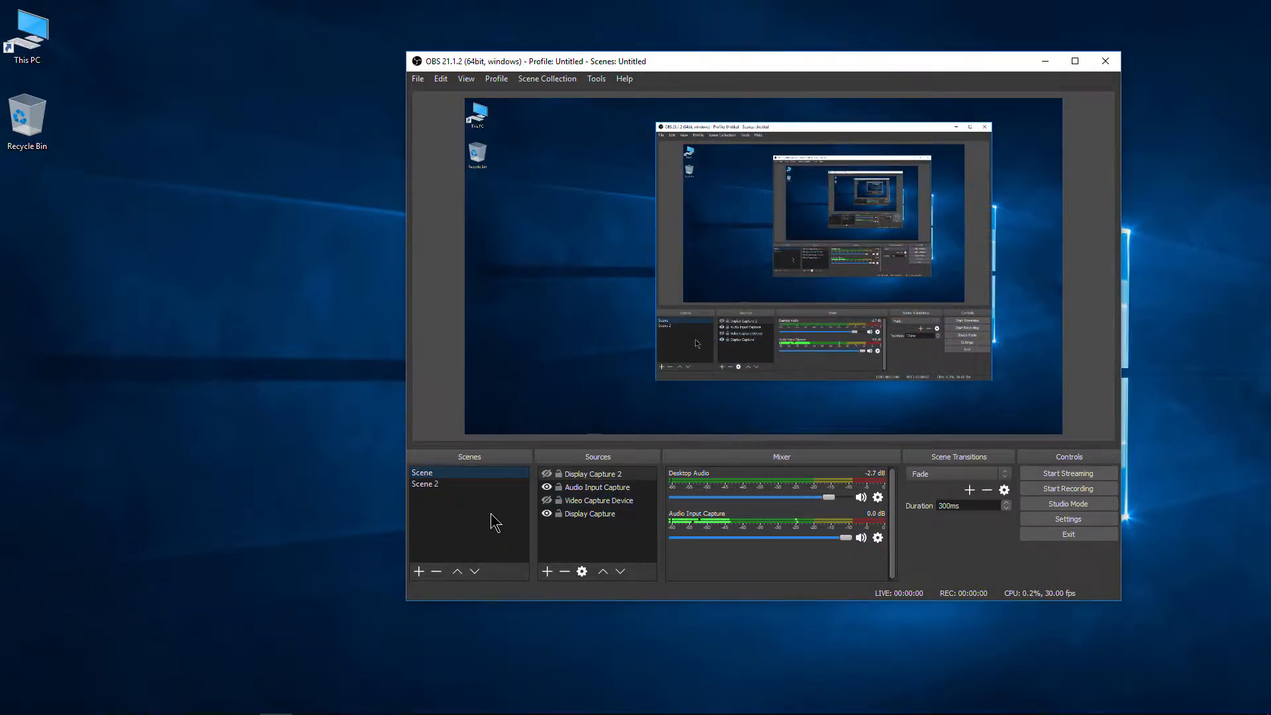
Remove Scene 2 from the scene collection.
click(444, 486)
right_click(444, 488)
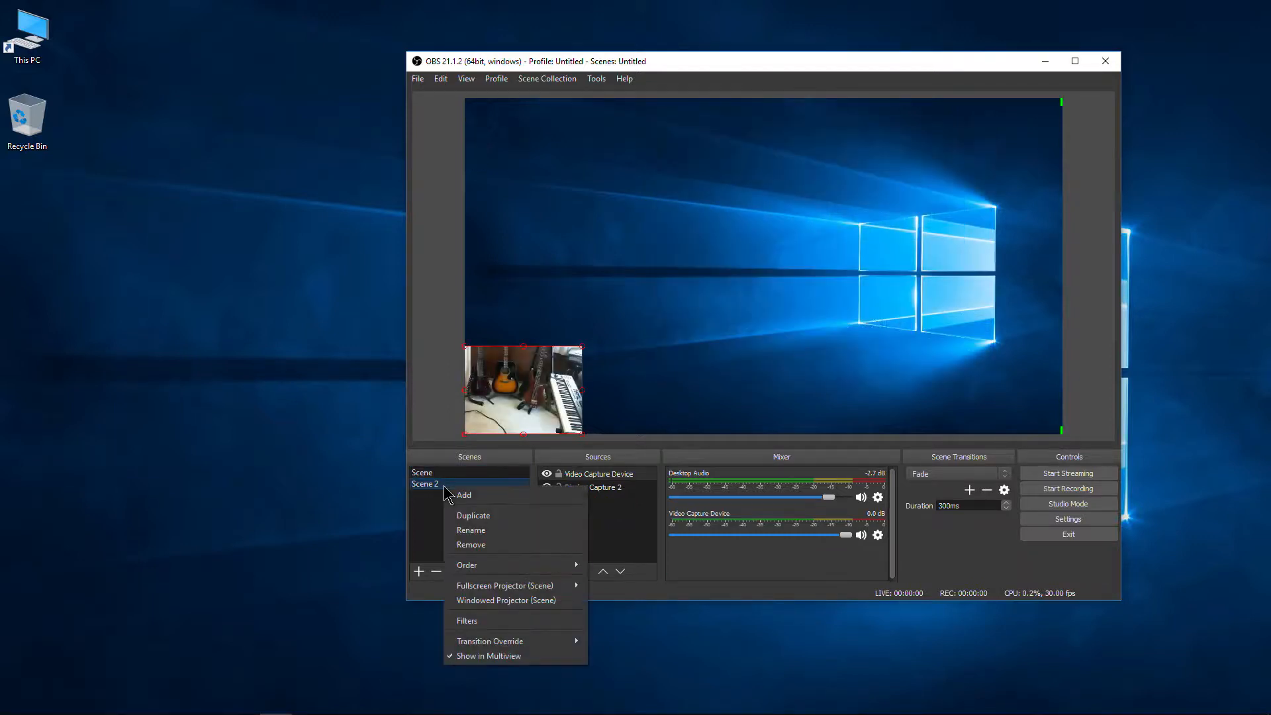
click(471, 544)
click(797, 351)
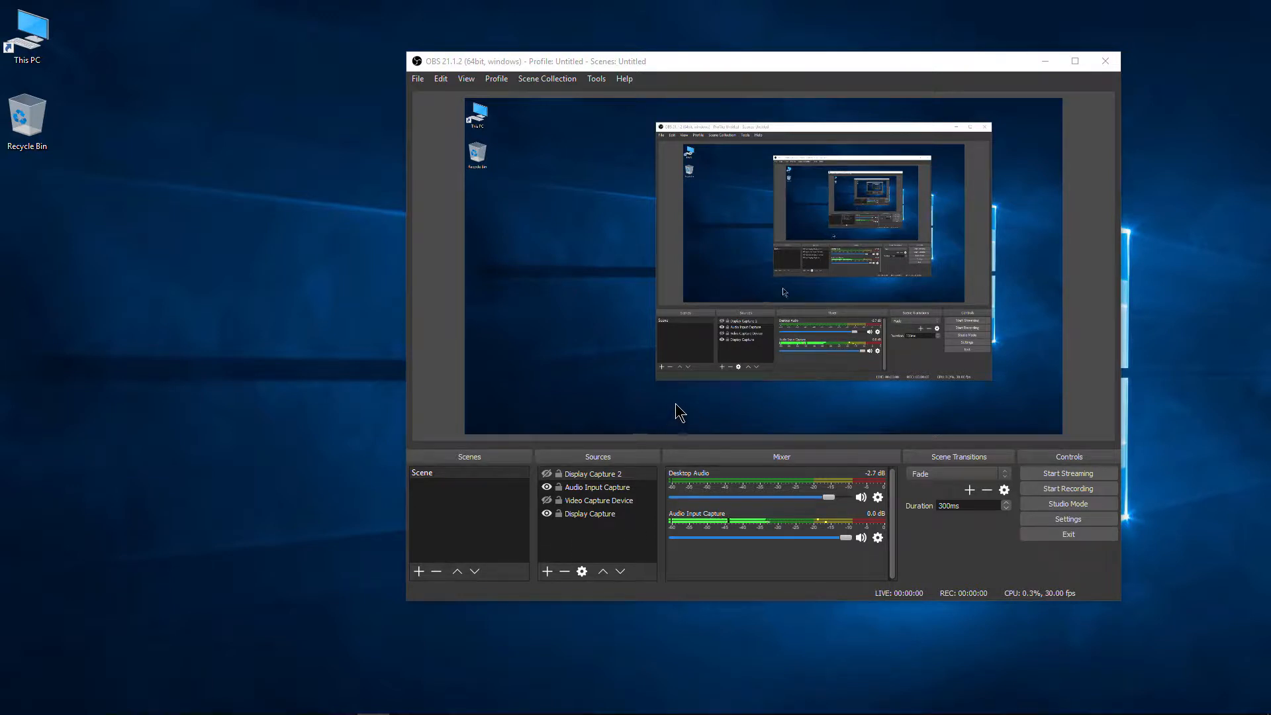
Switch to Avid Media Composer with the OBS recordings on the timeline.
click(245, 704)
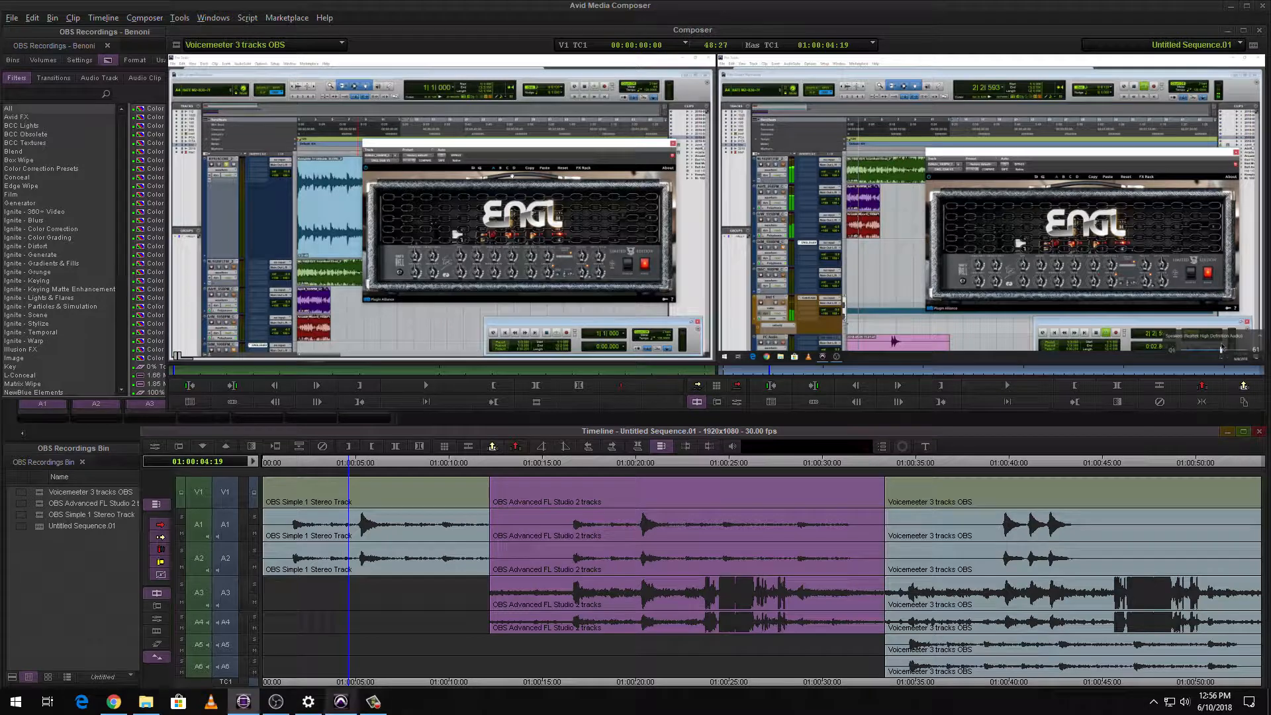
Bring up Pro Tools, switch to OBS in front of it and open the Output settings.
click(339, 703)
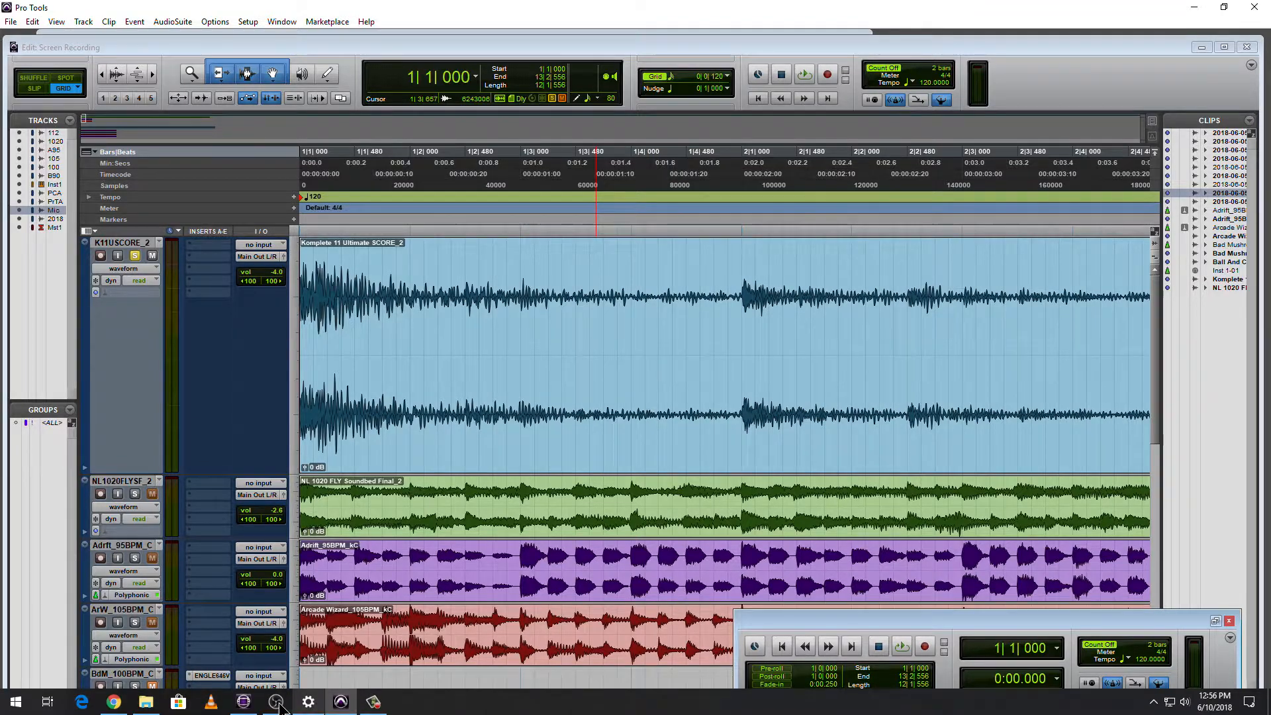
click(276, 701)
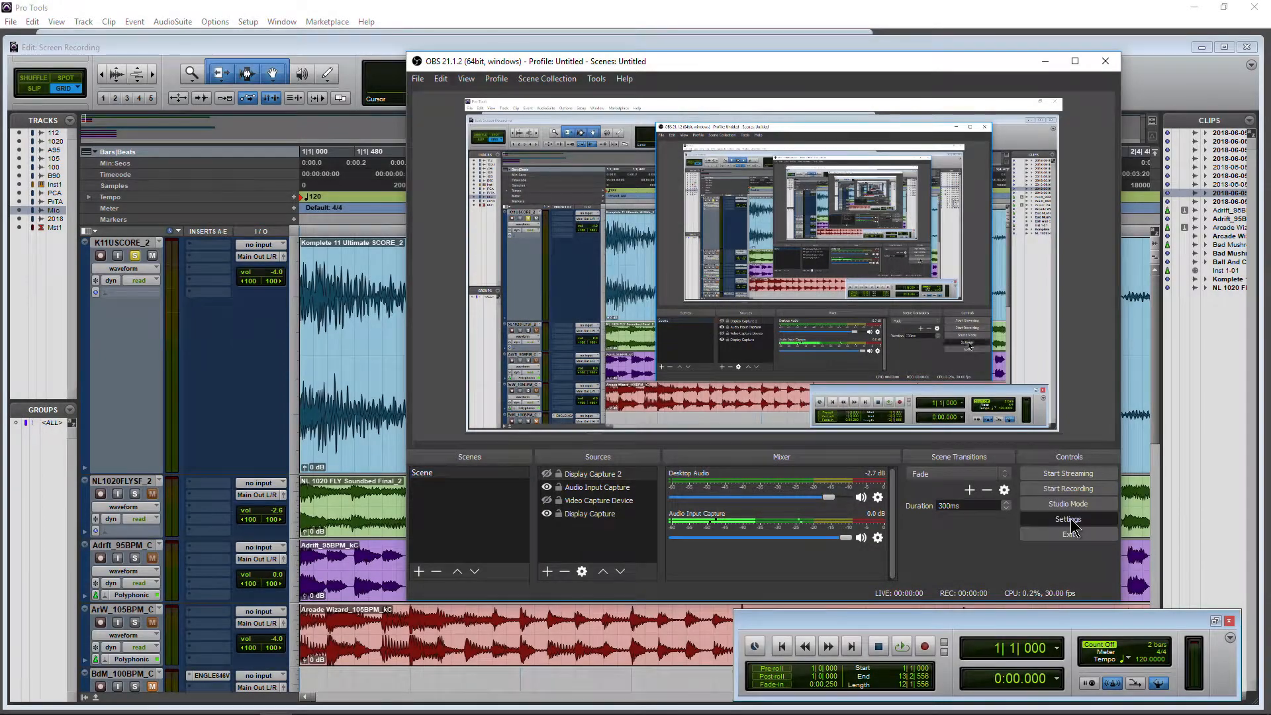
click(1070, 519)
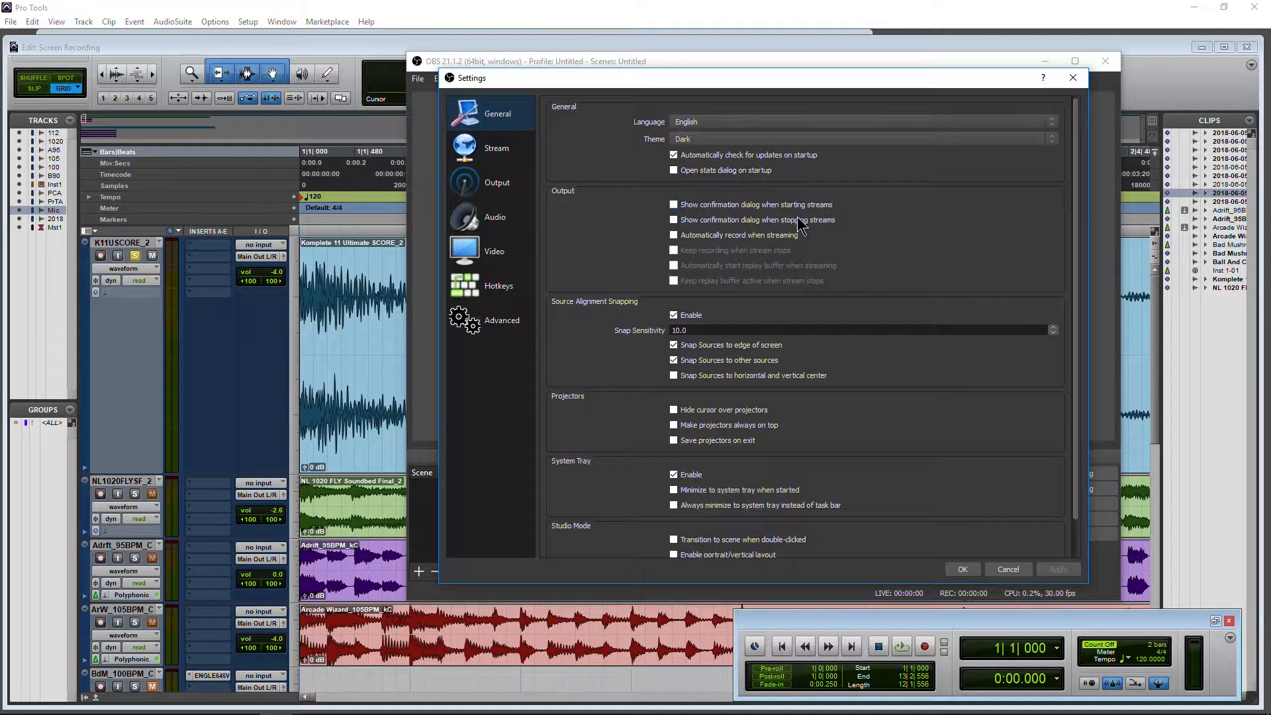
click(498, 191)
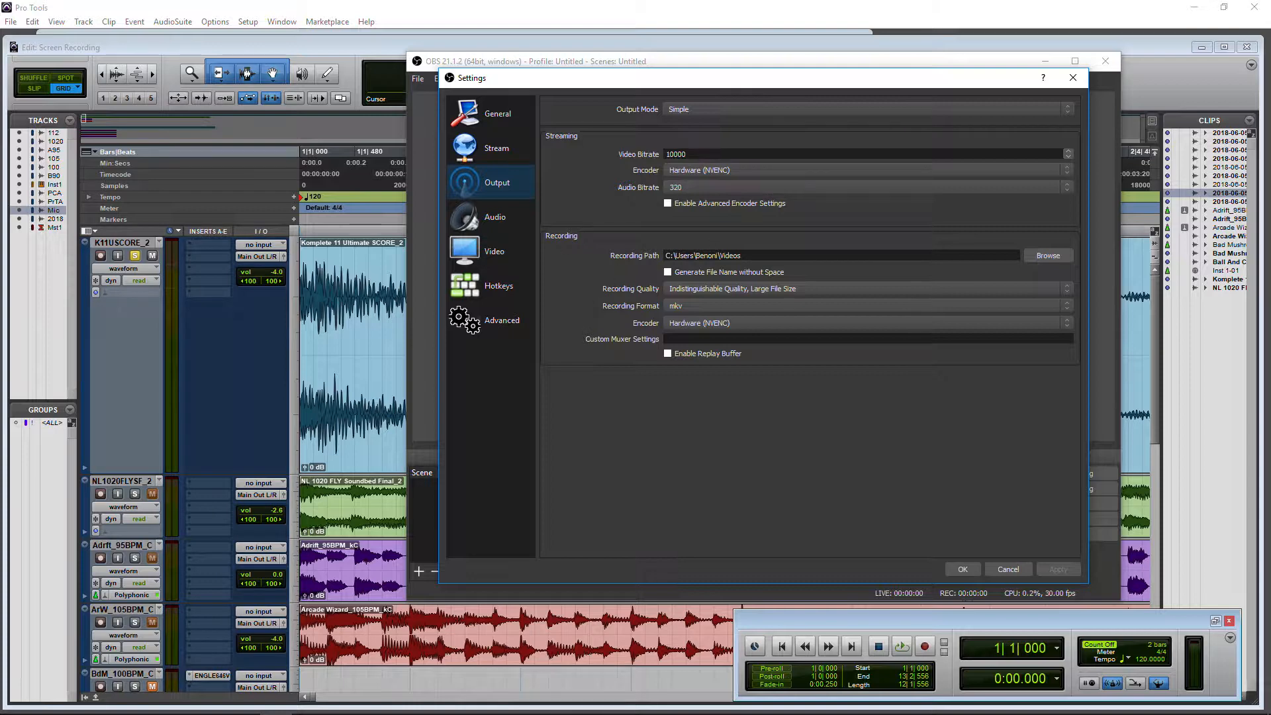
Look at the test recordings in the Videos folder in File Explorer and move its window off the screen.
click(146, 704)
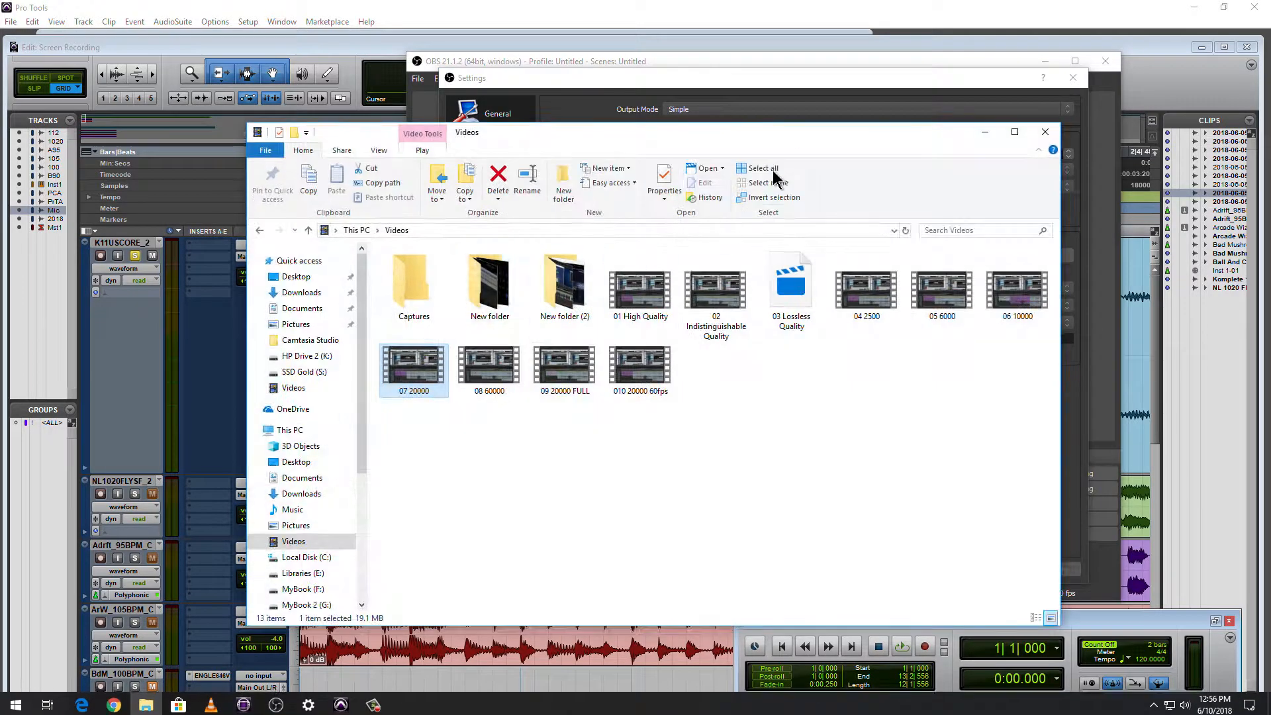
drag(777, 134, 0, 112)
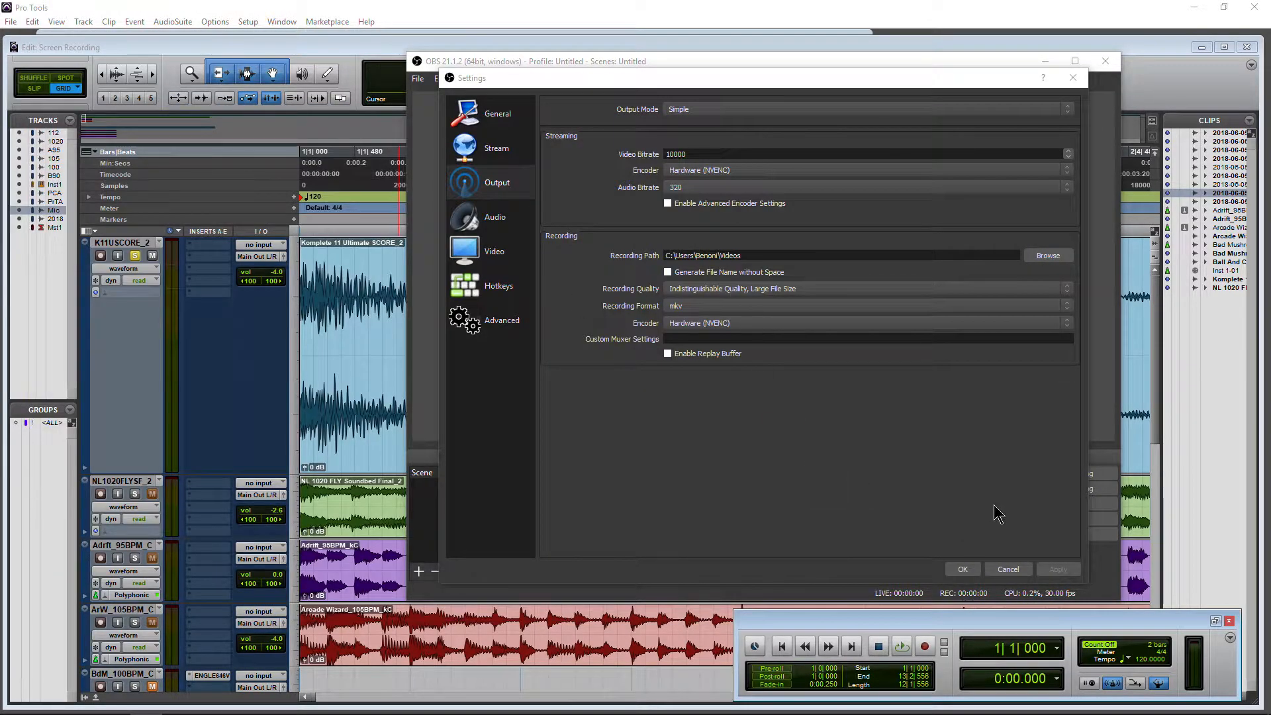
drag(0, 73, 648, 134)
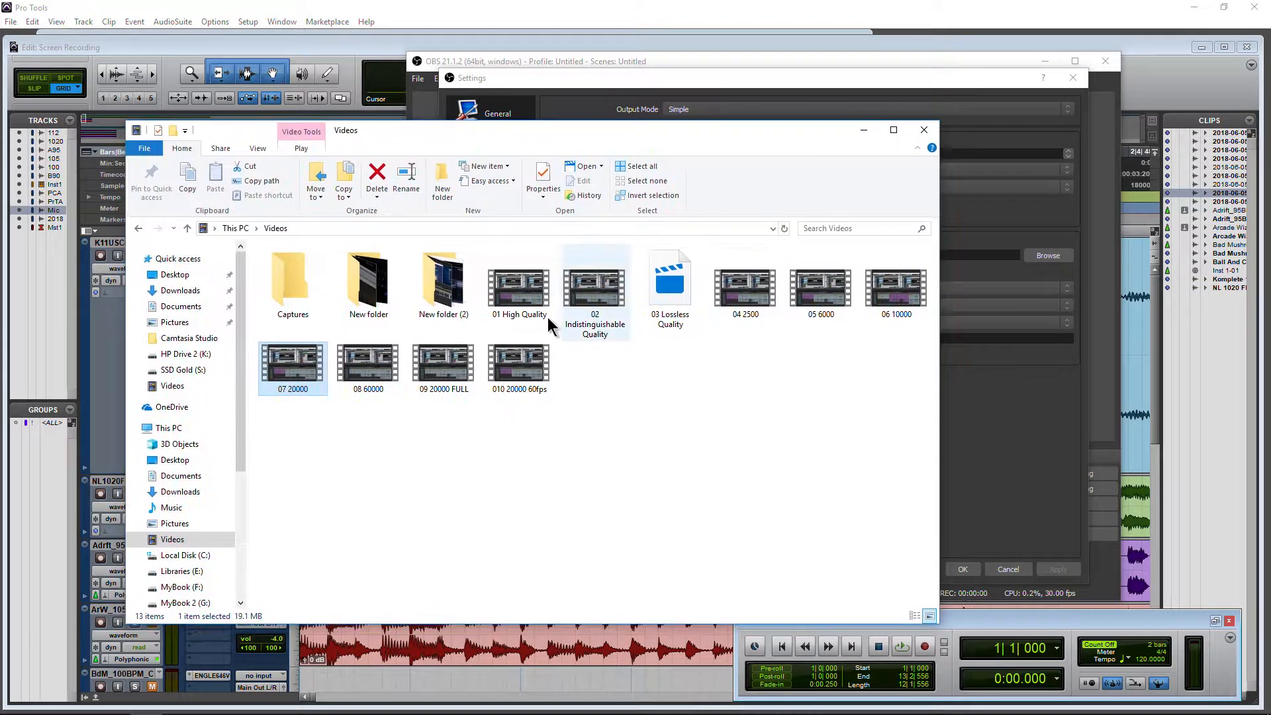
drag(775, 138, 0, 133)
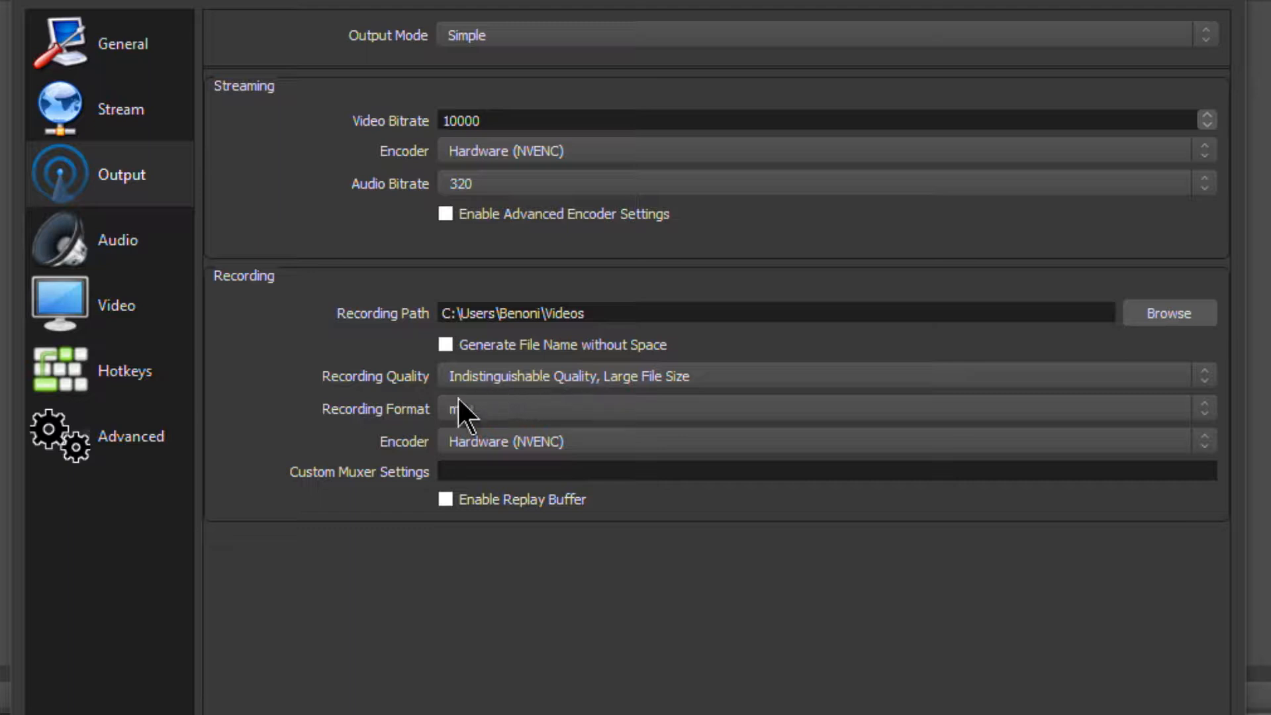
Try mp4 and mov as the recording format, ending on mp4.
click(497, 412)
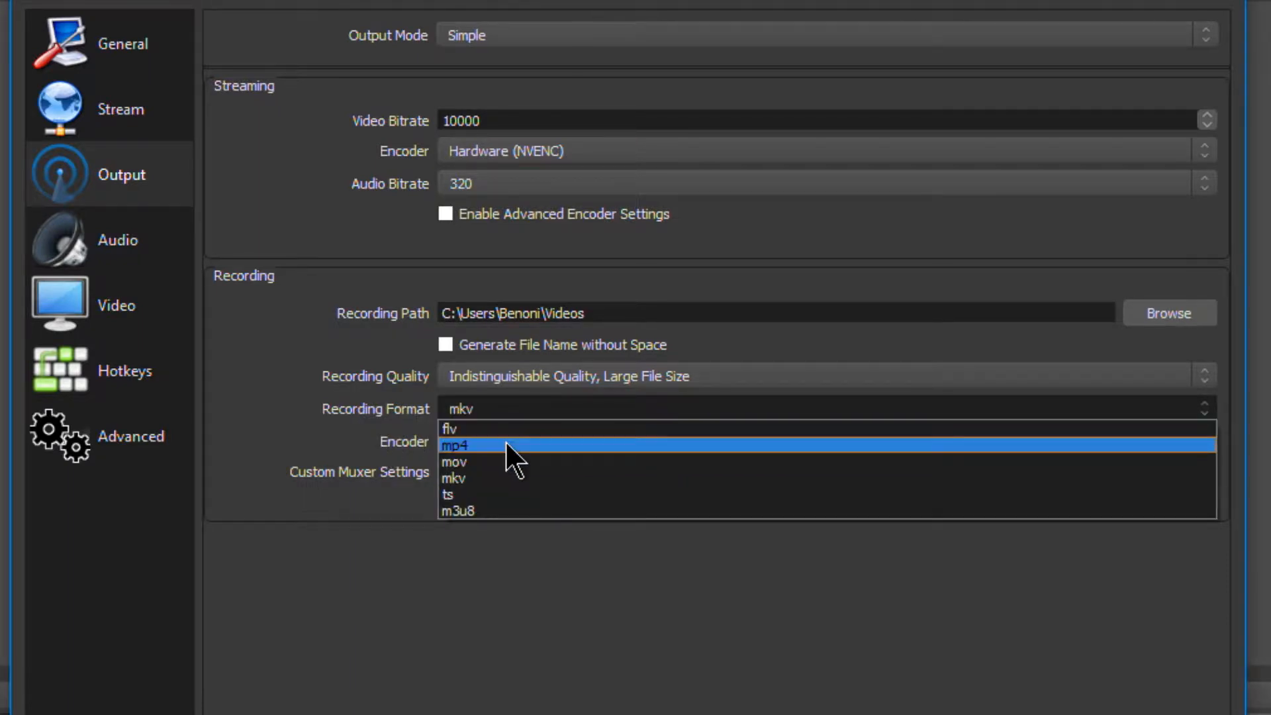
click(506, 444)
click(506, 413)
click(497, 461)
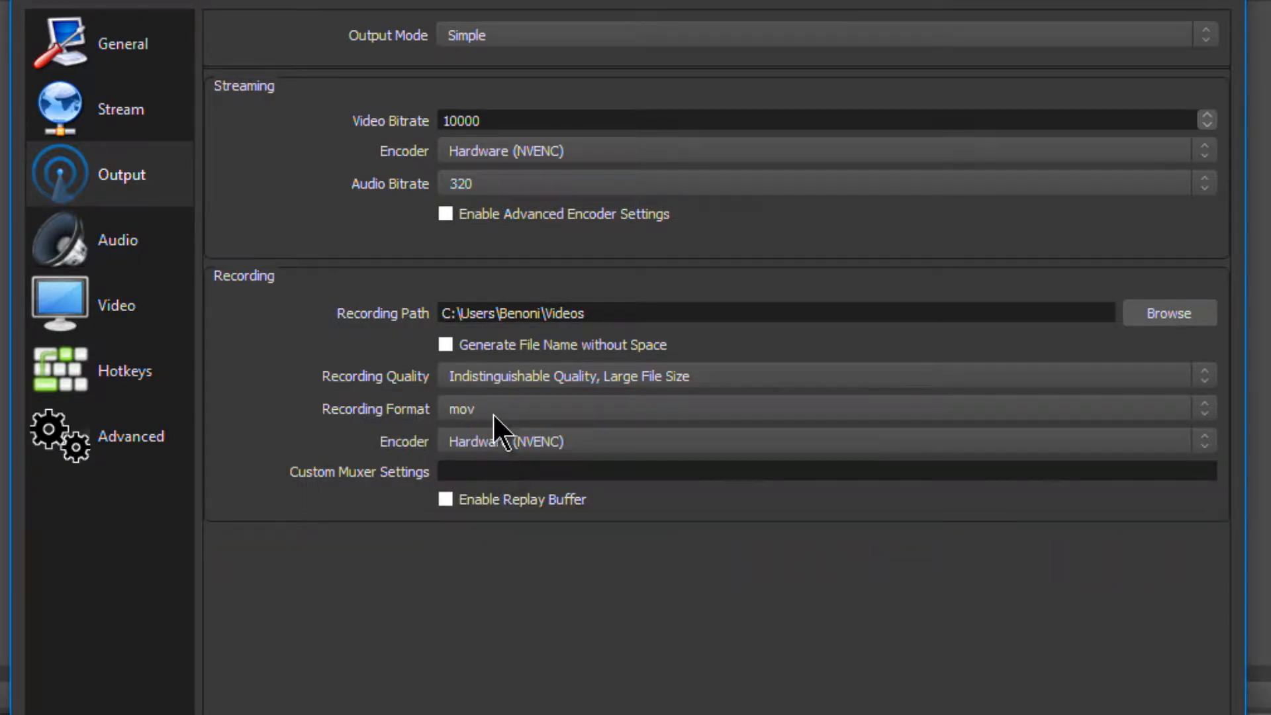
click(492, 413)
click(499, 445)
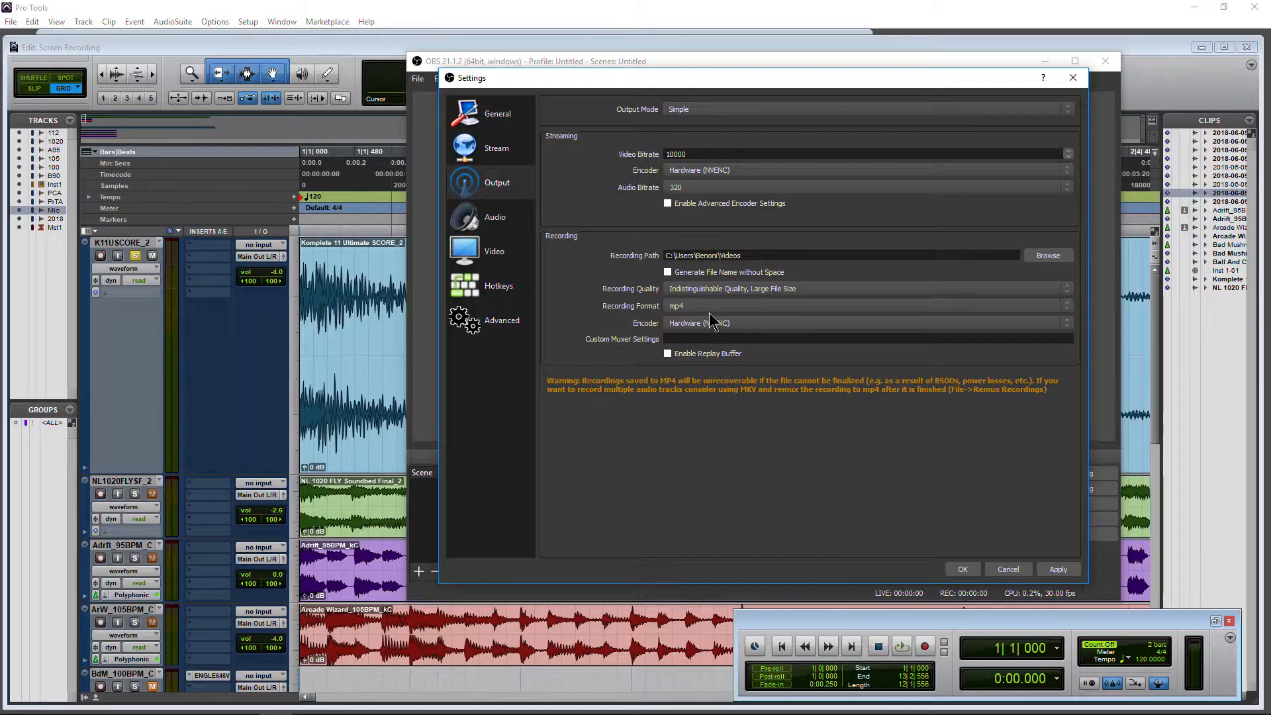
Set the recording format to mkv and accept the settings.
click(511, 408)
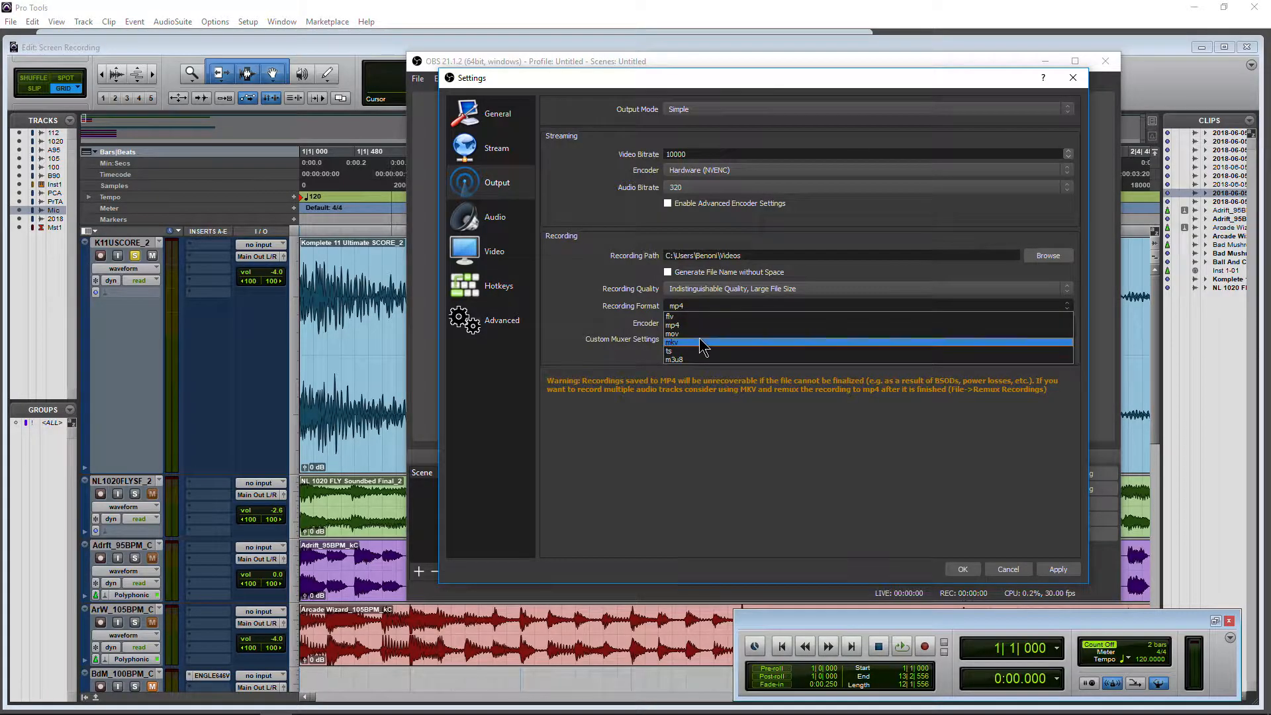
click(702, 342)
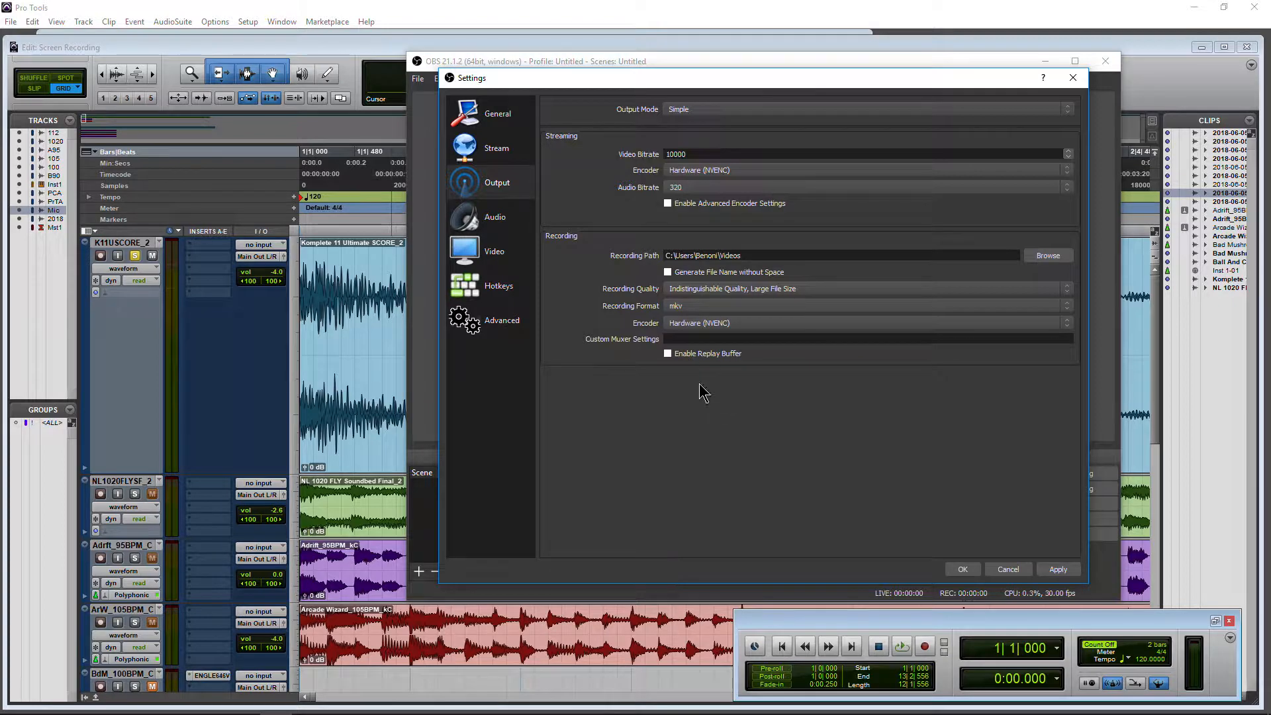
click(964, 569)
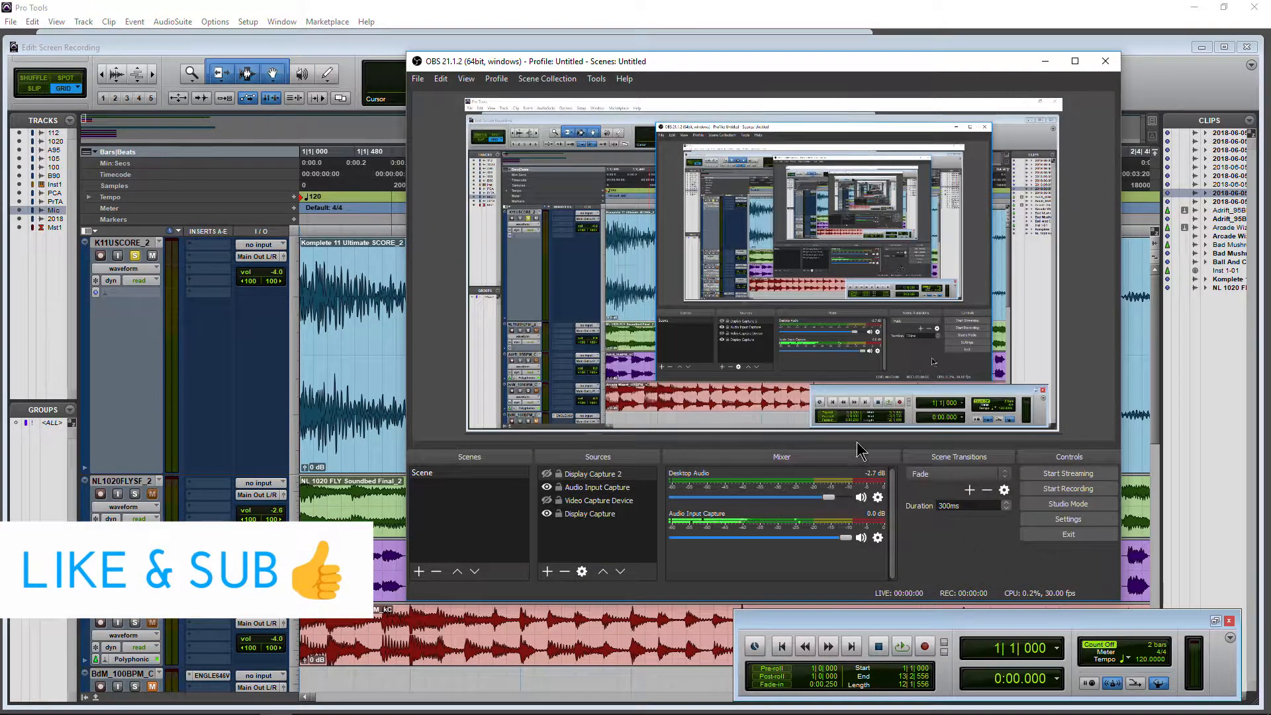
Load the recording 01 High Quality.mp4 into Remux Recordings and close the dialog without remuxing.
click(419, 79)
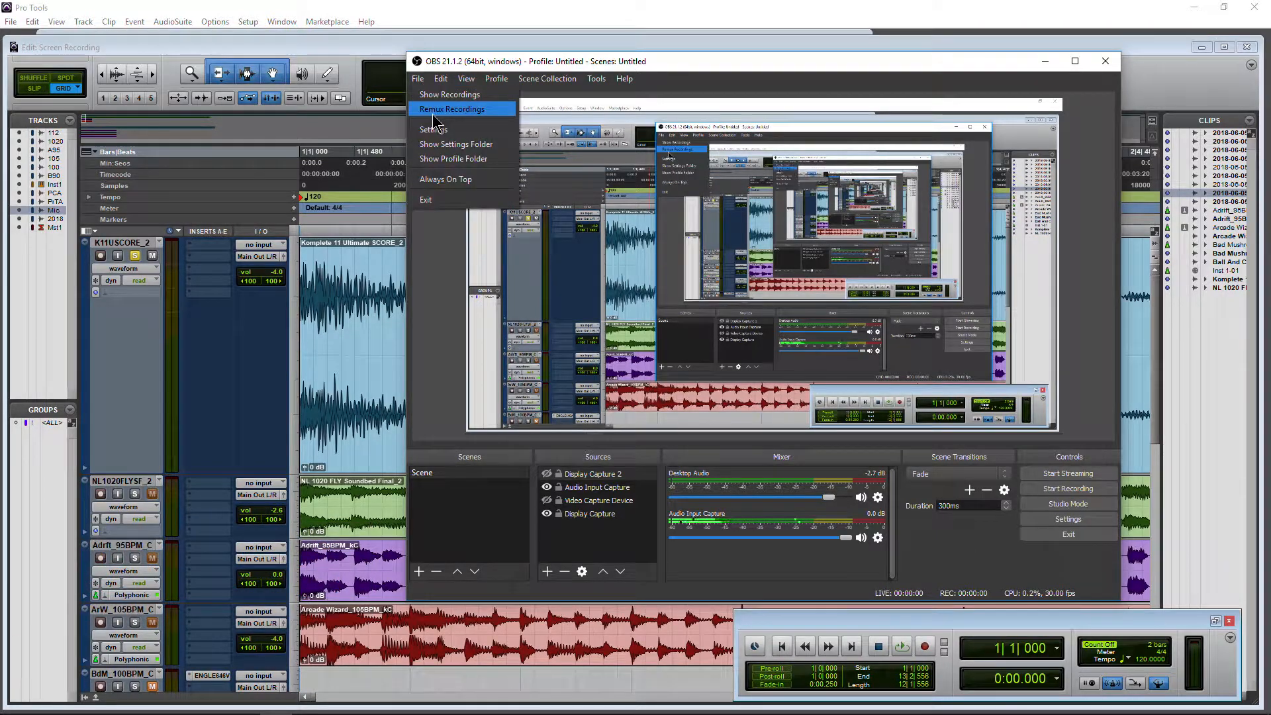
click(452, 109)
click(891, 314)
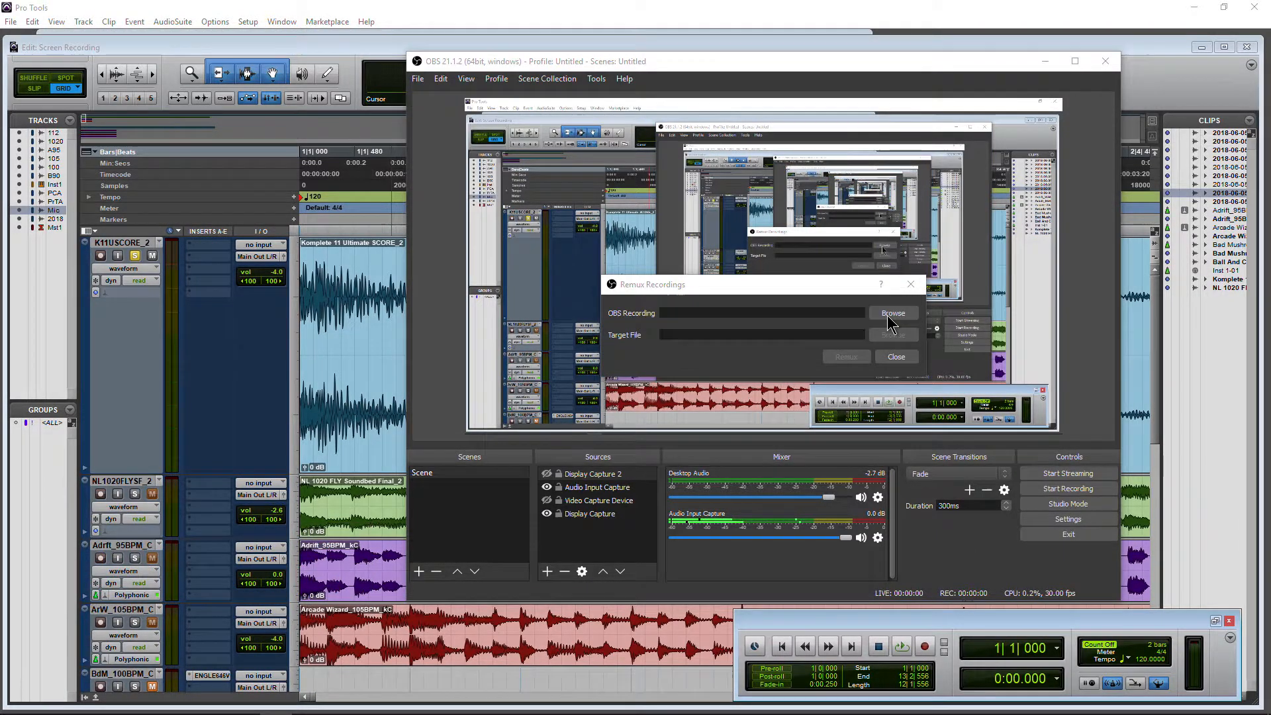
click(958, 419)
click(1124, 629)
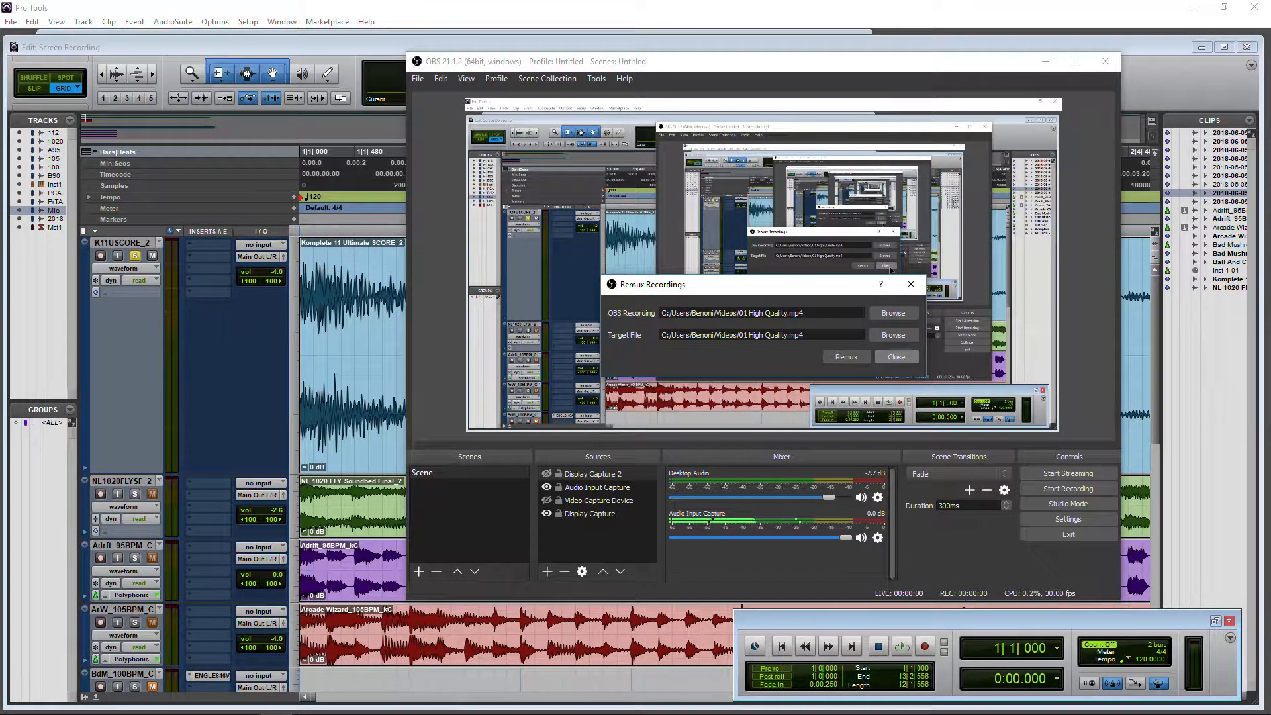
click(896, 357)
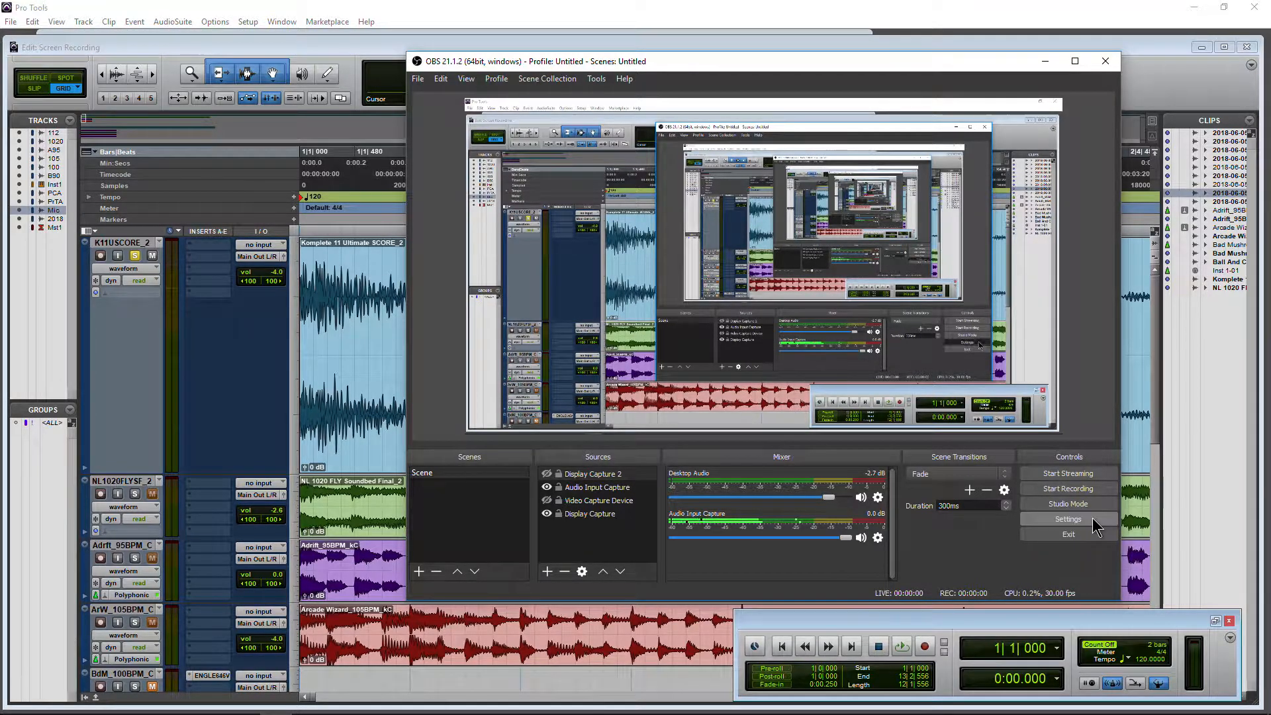
Set the recording format to mp4 in the Output settings and apply it.
click(1068, 519)
click(507, 188)
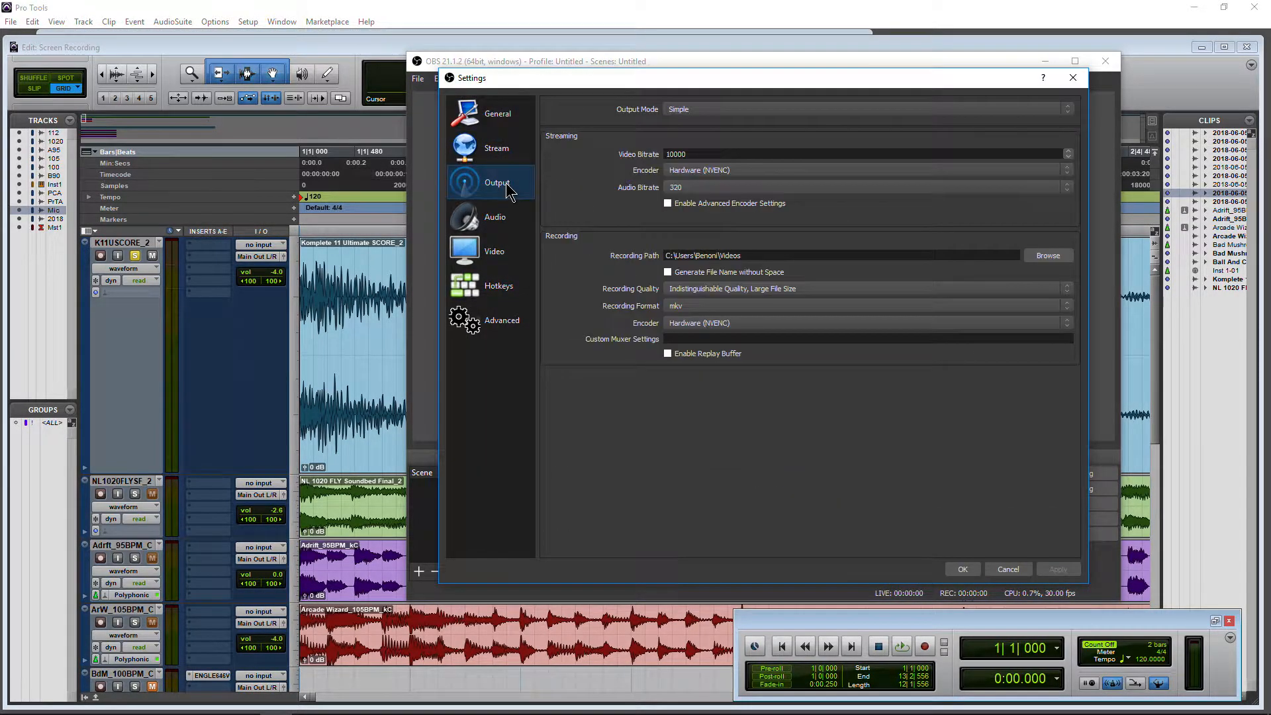
click(712, 305)
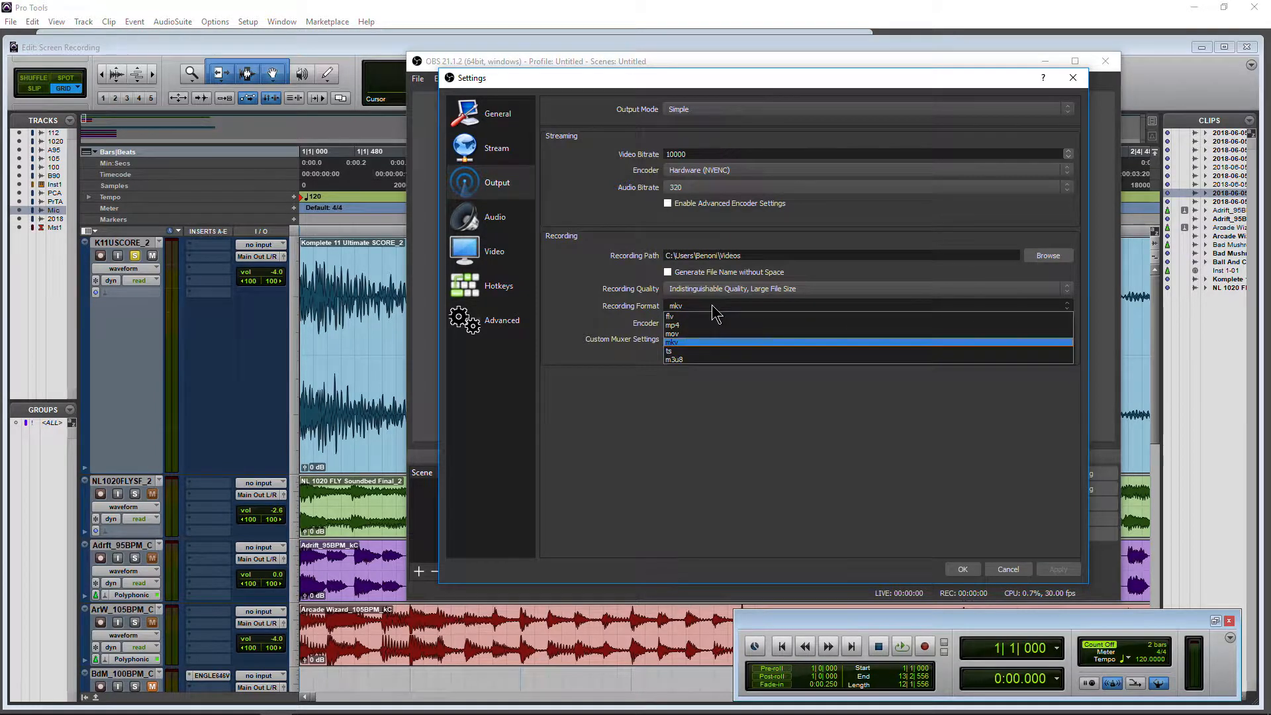
click(709, 325)
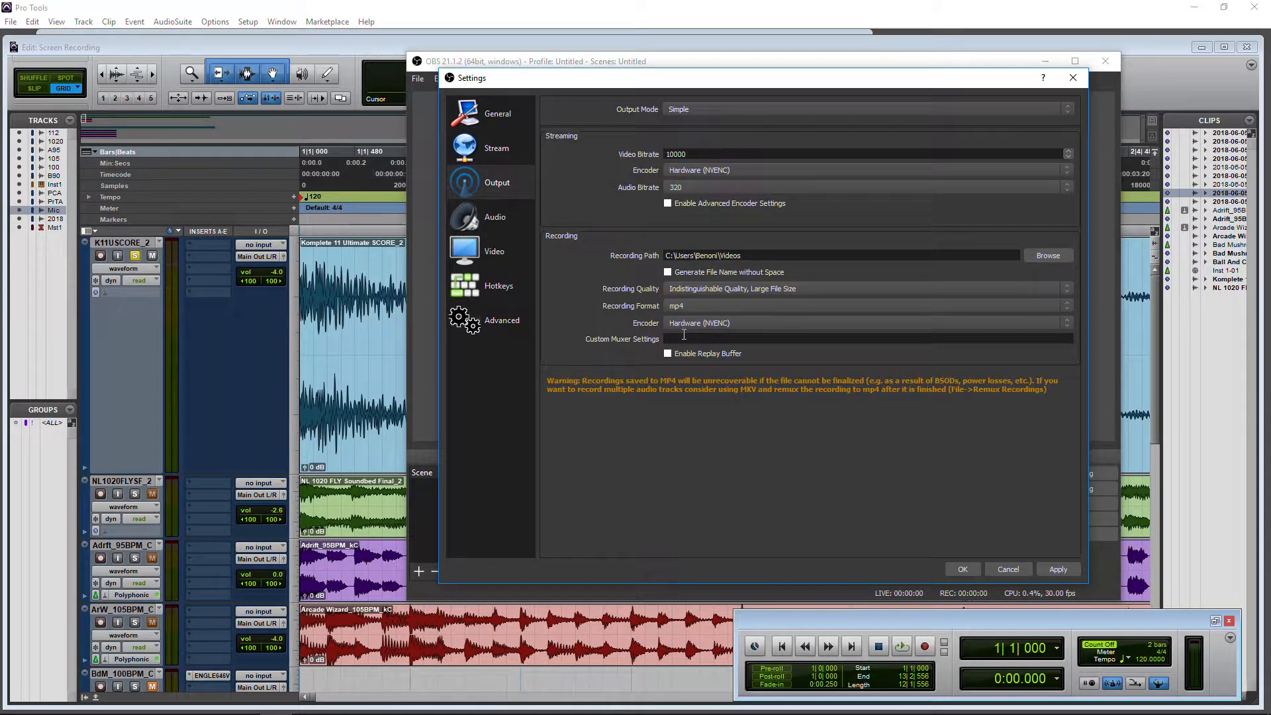
click(1058, 569)
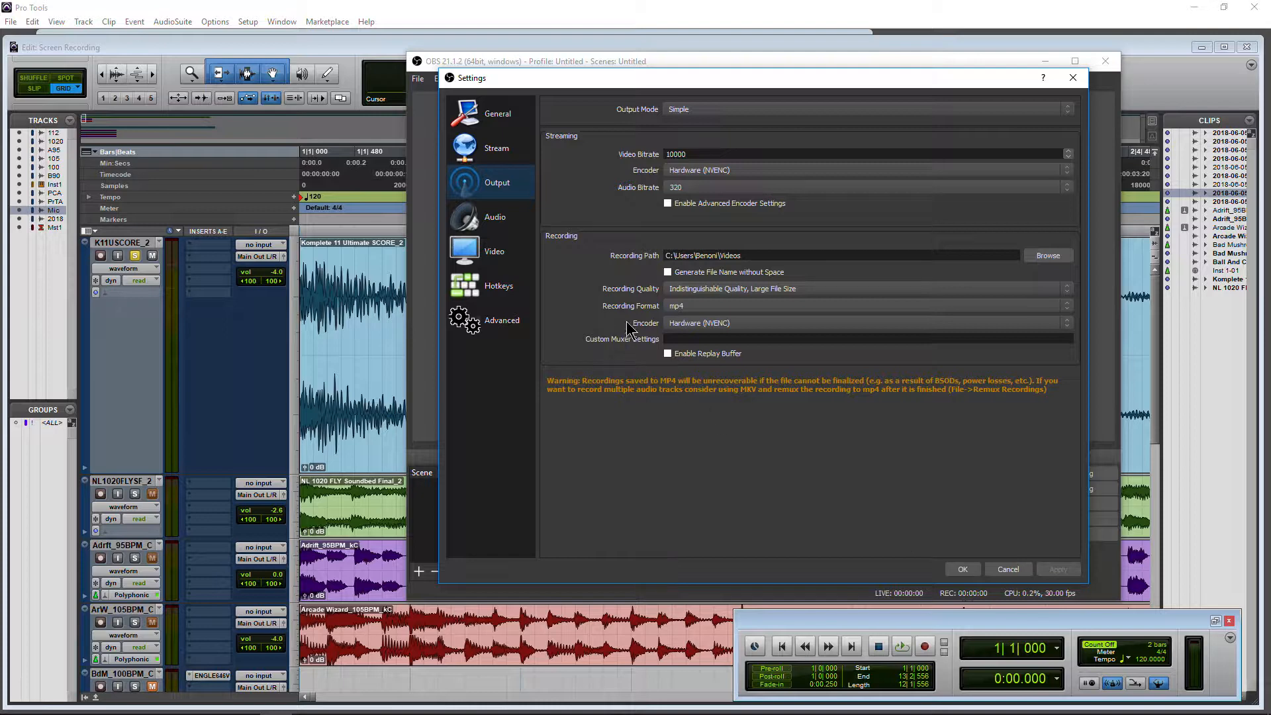
Try Software (x264) as the recording encoder and return it to Hardware (NVENC).
click(713, 323)
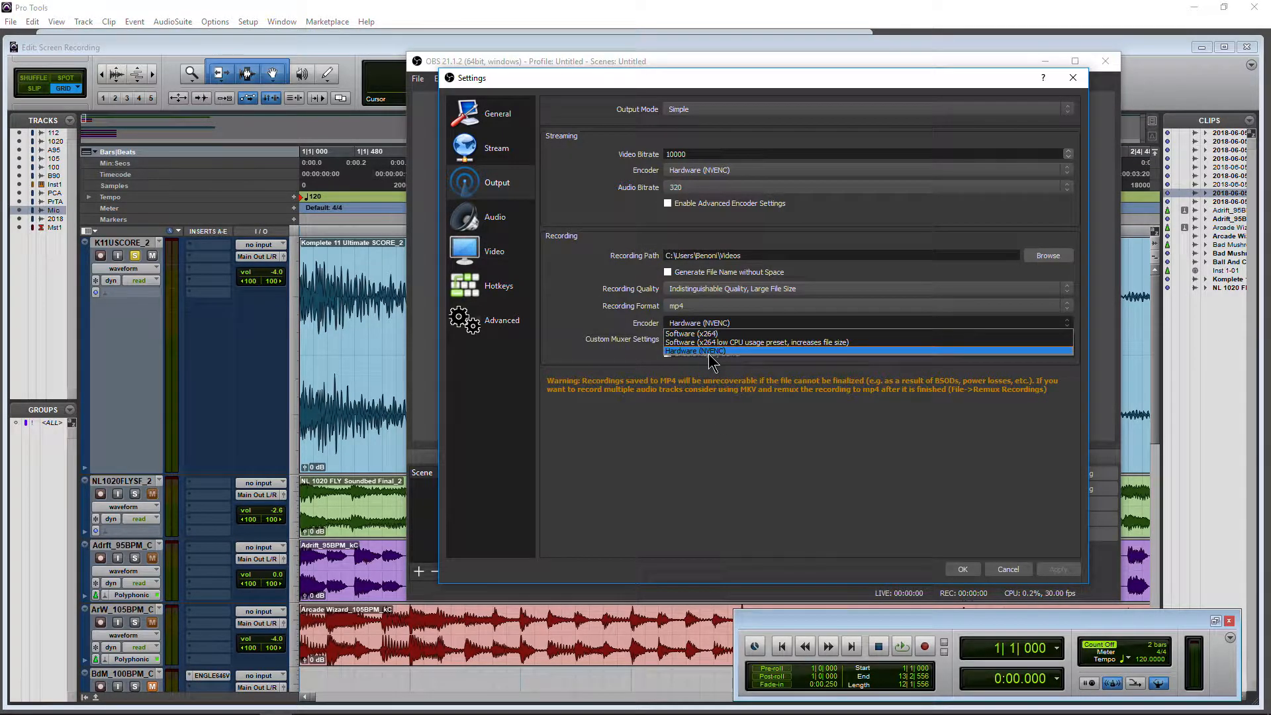
click(705, 333)
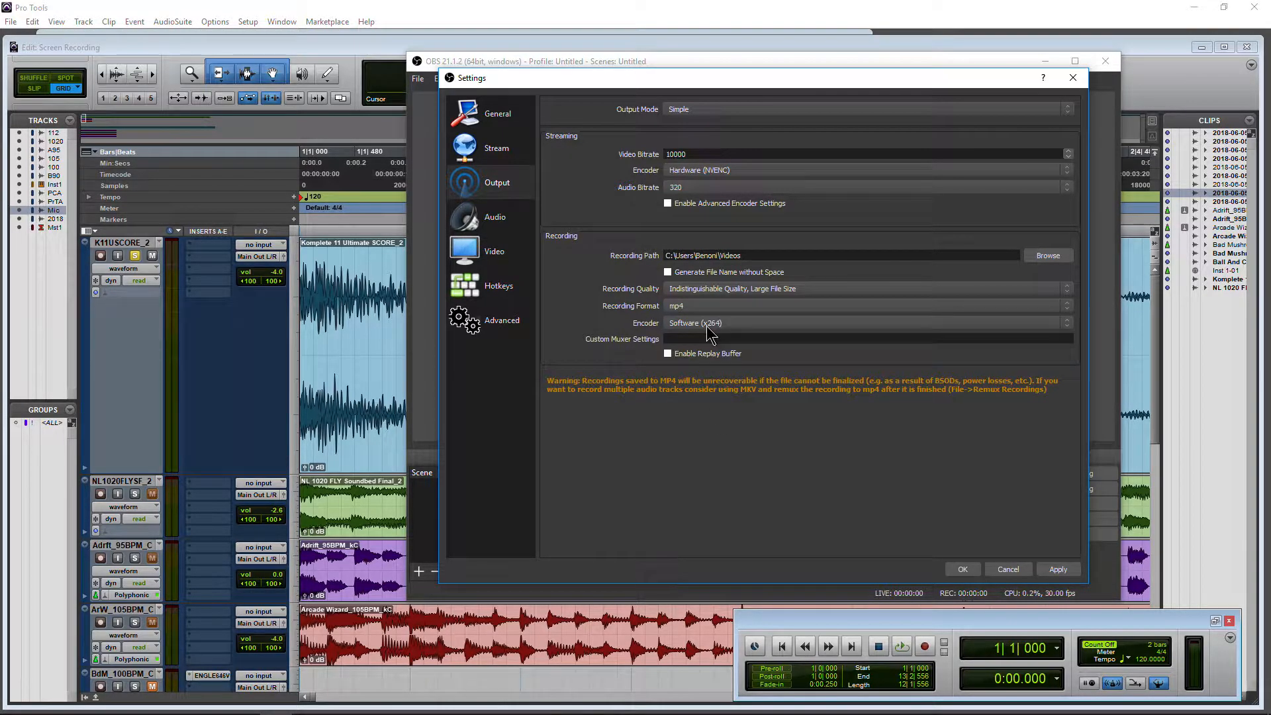
click(706, 324)
click(706, 350)
Set the recording quality to Same as stream and highlight the streaming video bitrate that governs it.
click(739, 291)
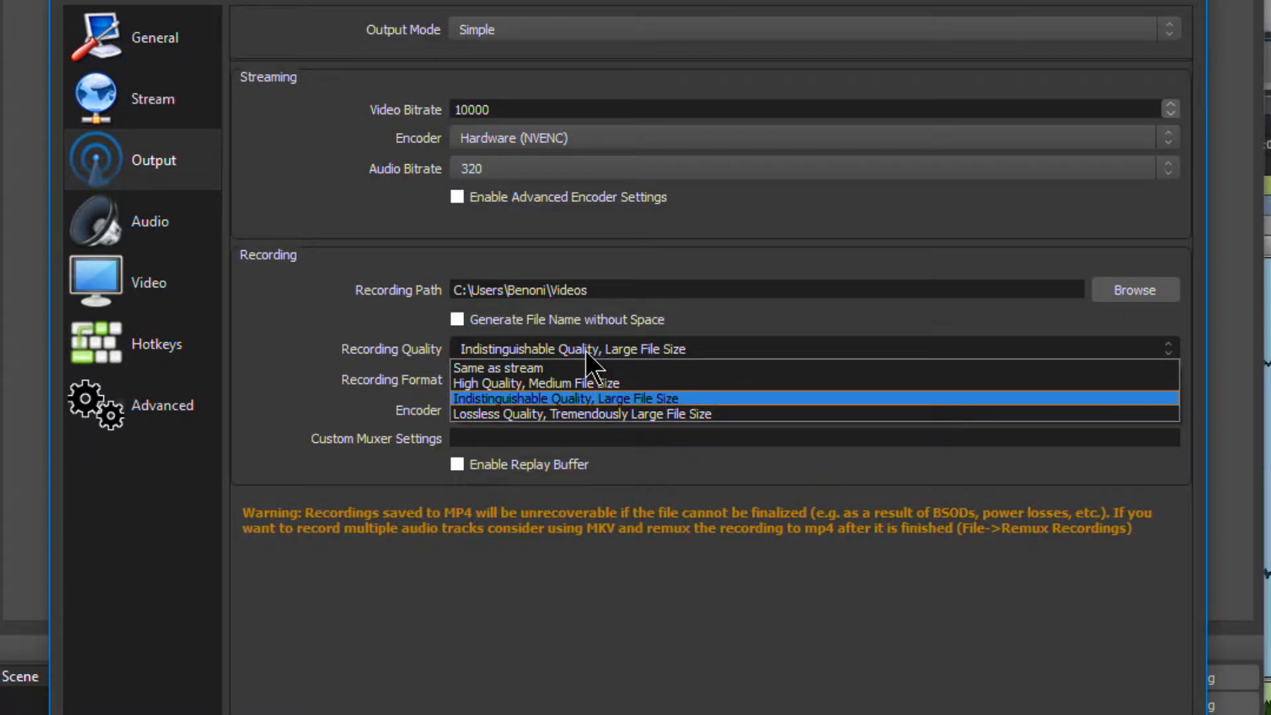
click(557, 367)
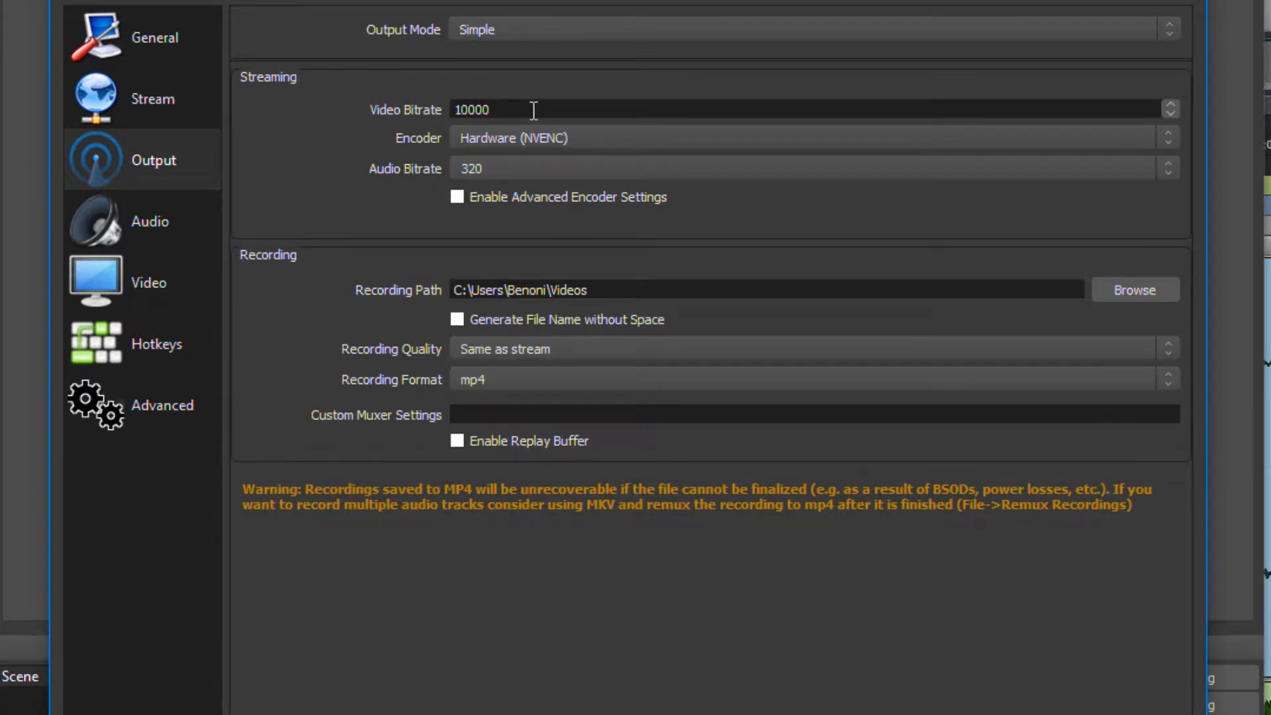
drag(534, 108, 402, 135)
click(483, 33)
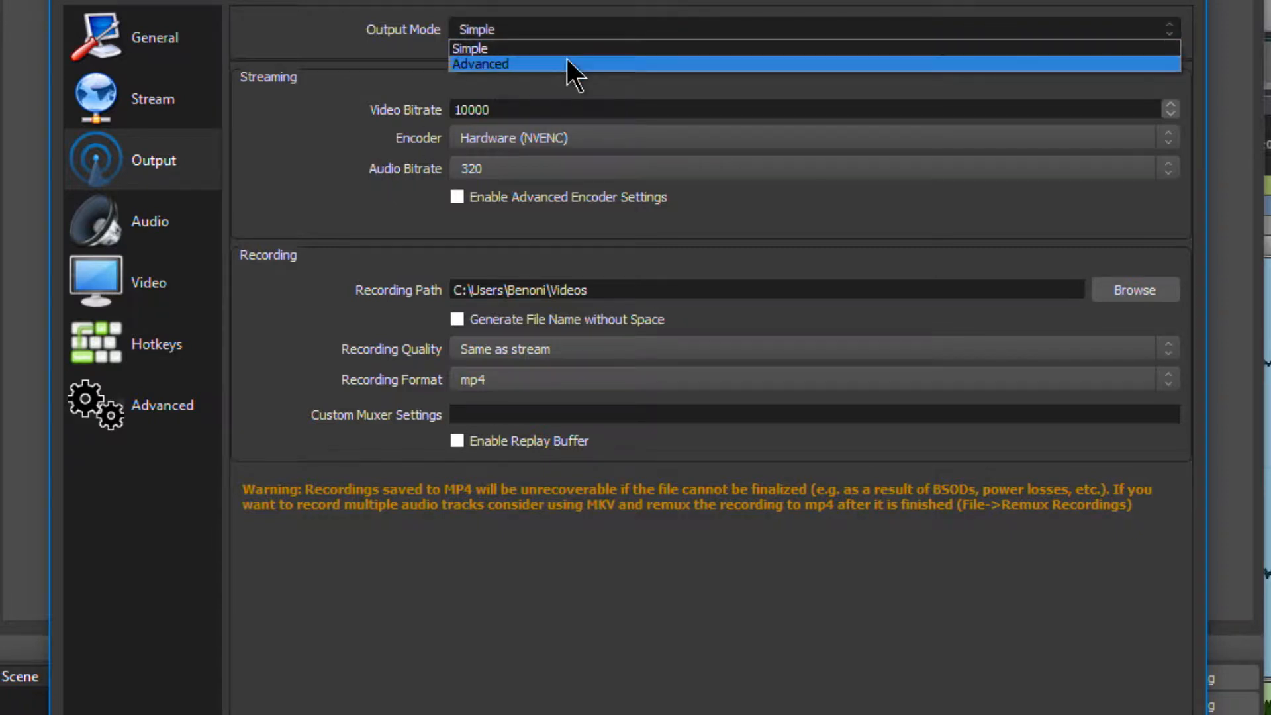
click(367, 121)
drag(514, 108, 417, 102)
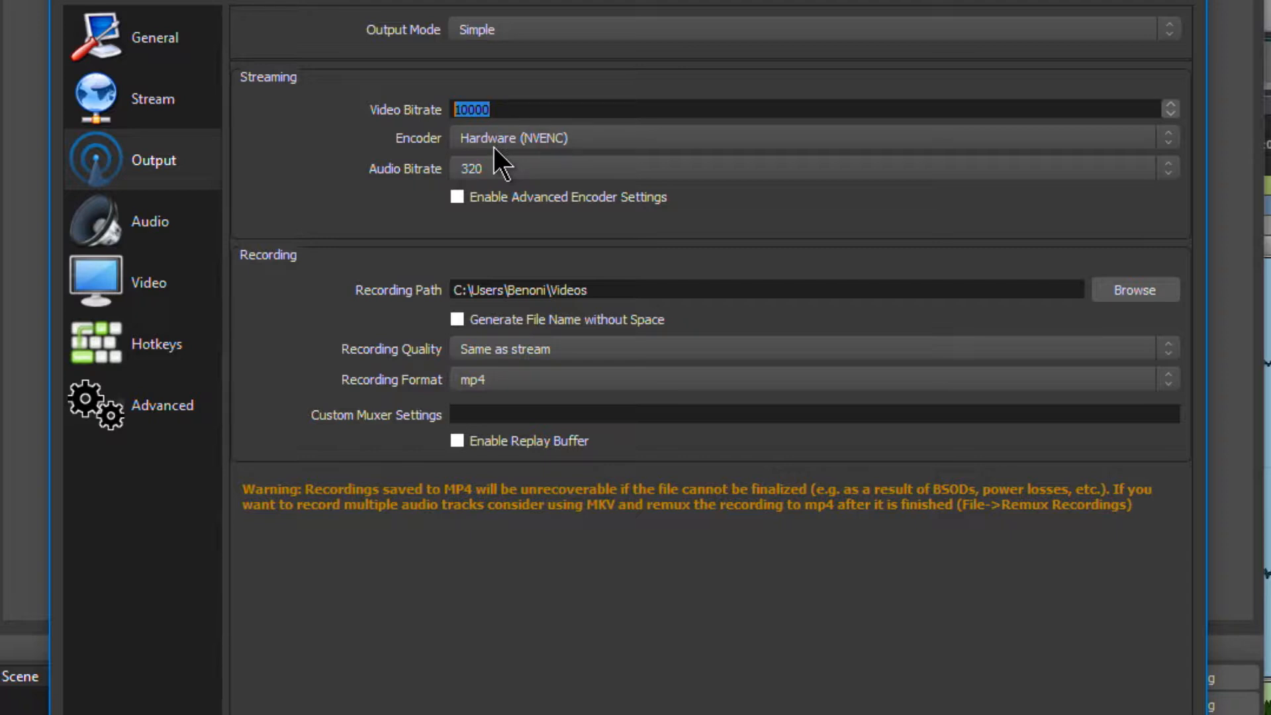
click(302, 194)
click(583, 161)
click(324, 176)
Set the recording quality to Lossless Quality, Tremendously Large File Size and accept its use.
click(496, 350)
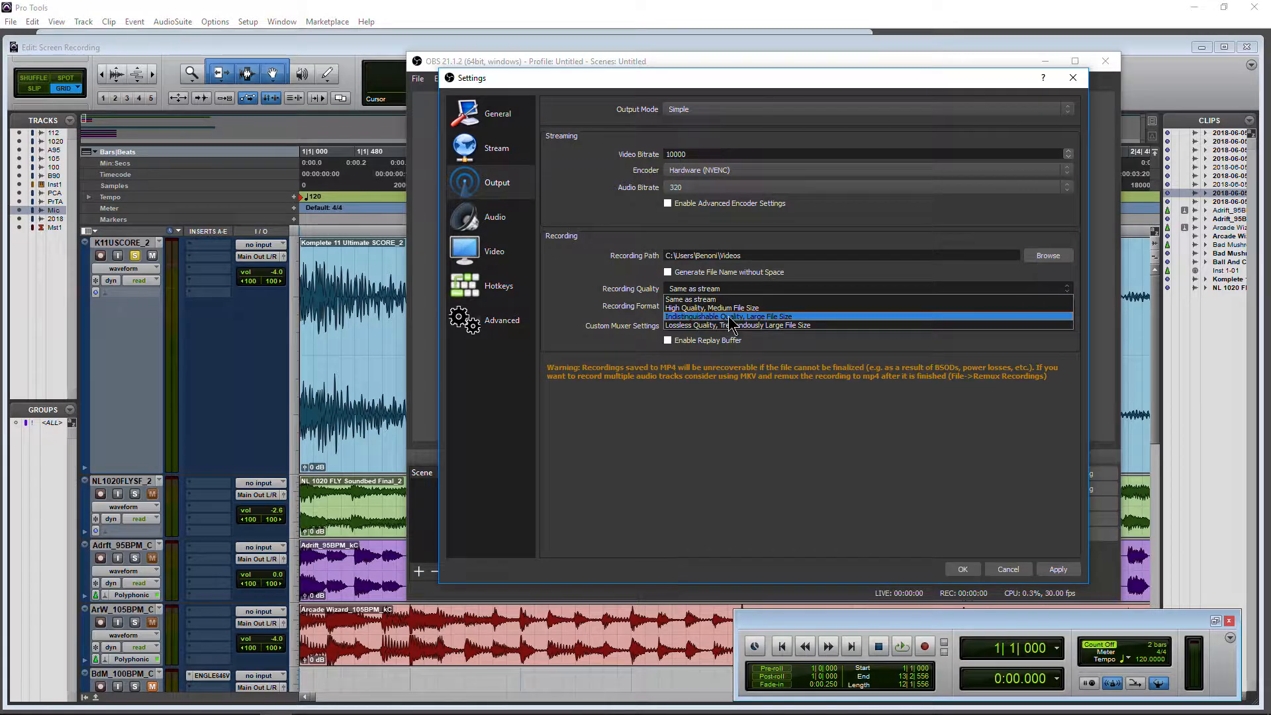
click(732, 325)
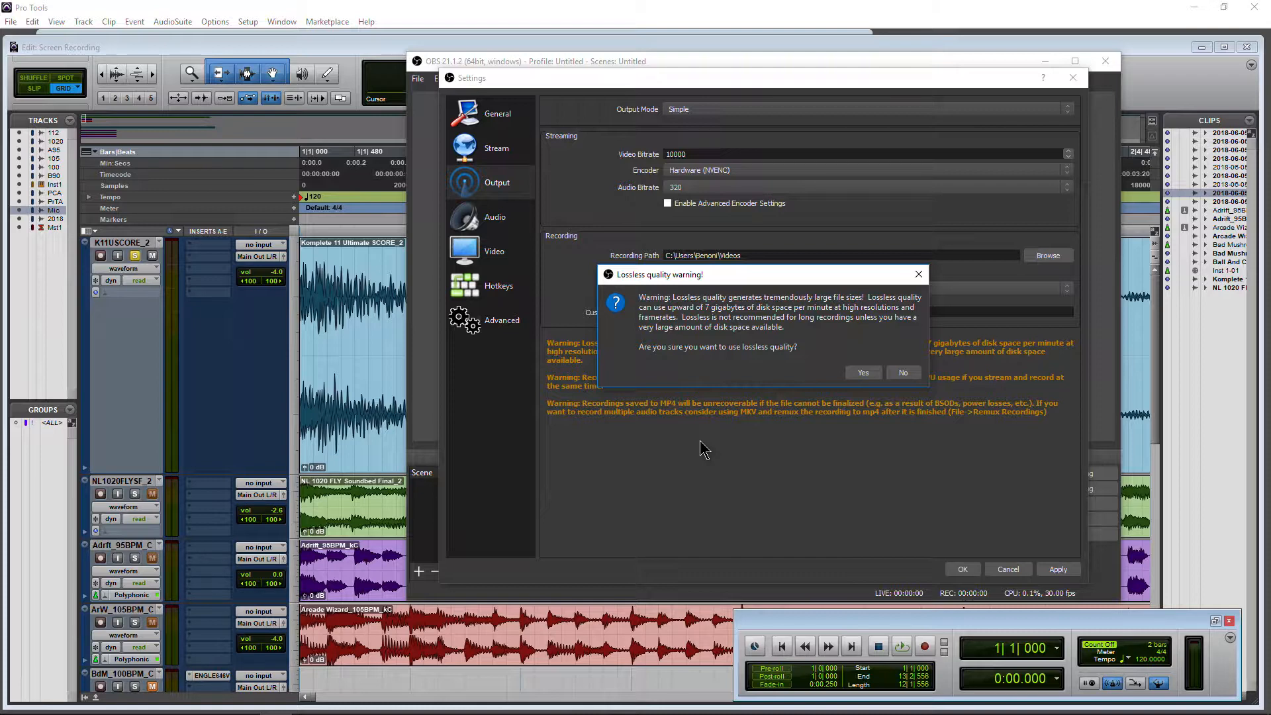
click(863, 372)
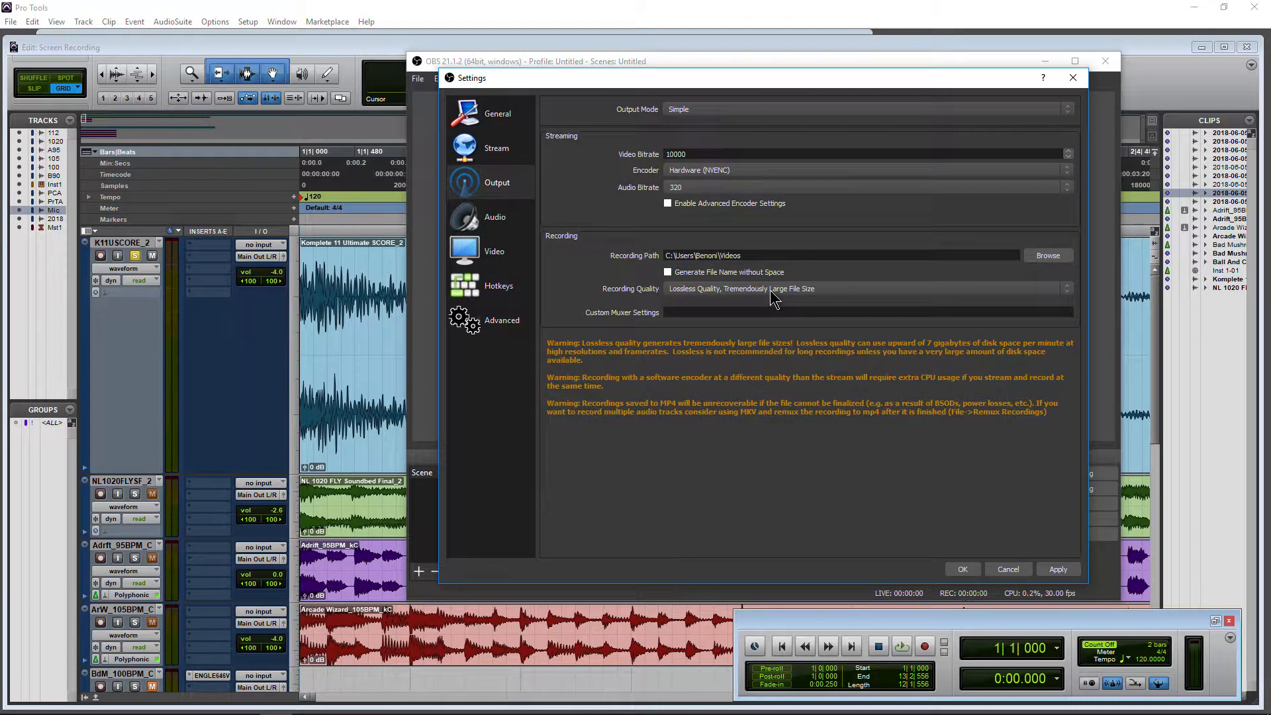
Set the recording quality to Indistinguishable Quality, Large File Size and apply the output settings.
click(773, 298)
click(781, 321)
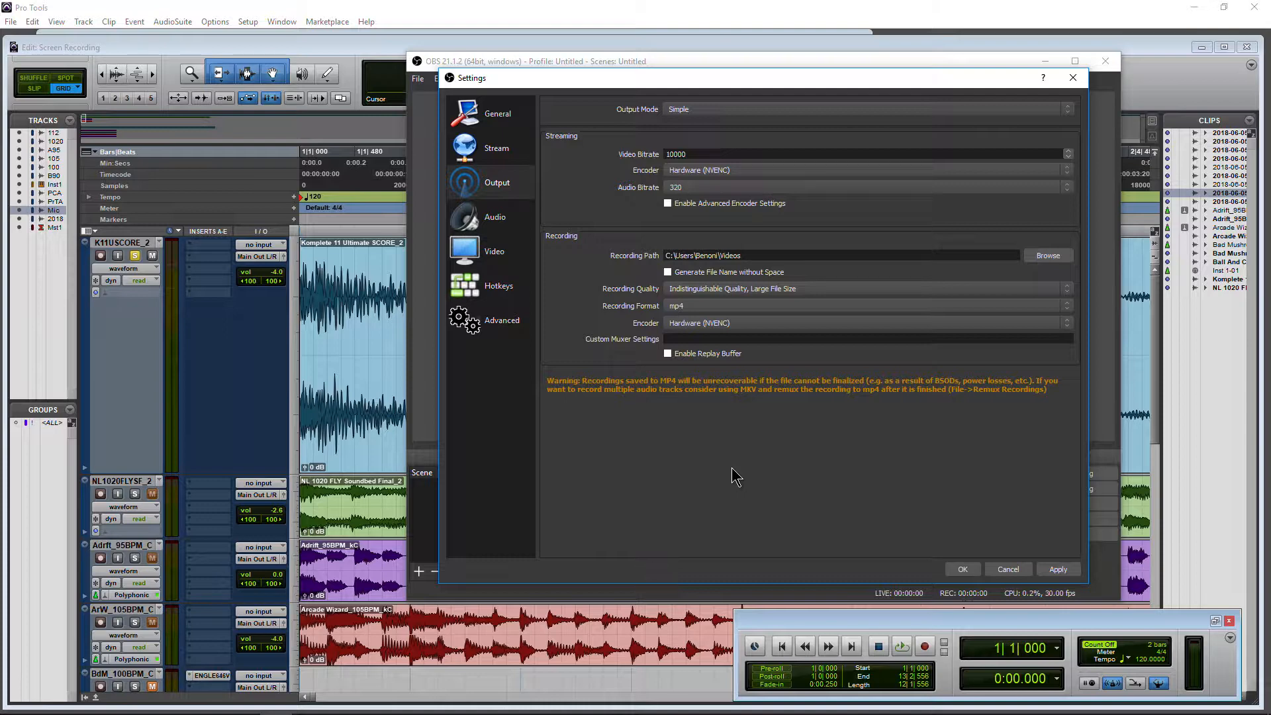
click(1057, 569)
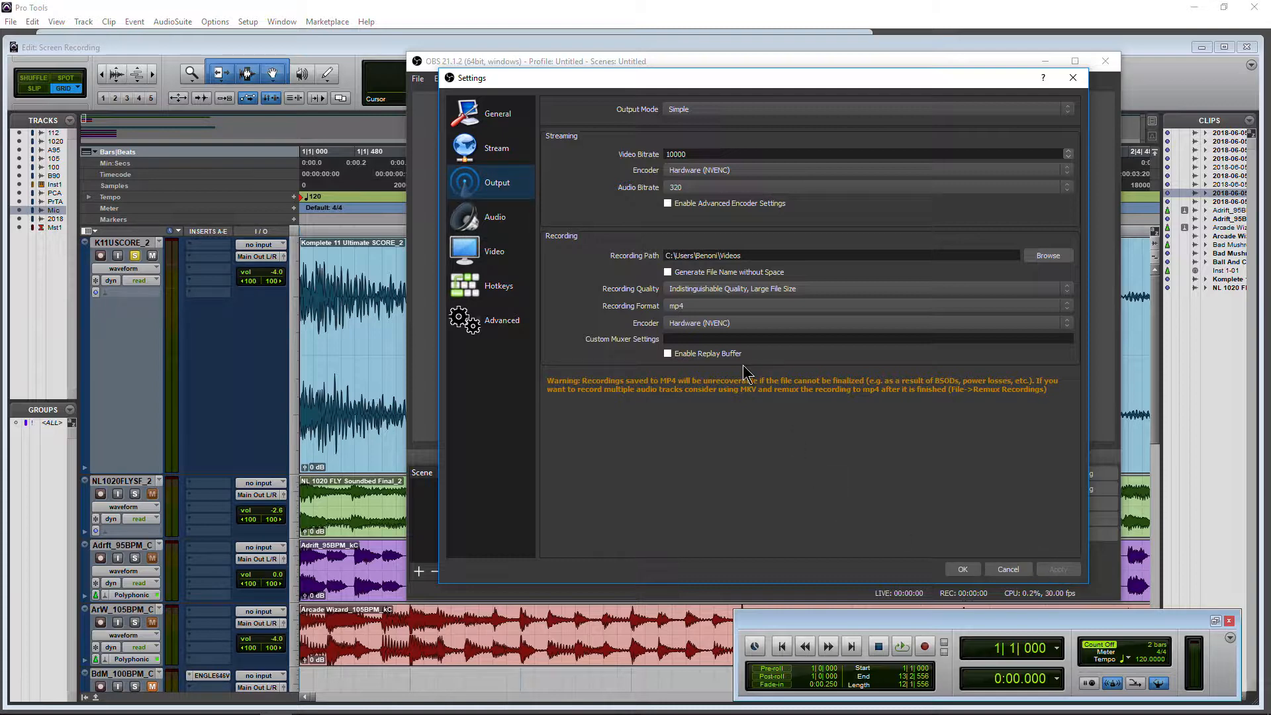
Switch by way of Pro Tools to Avid Media Composer with the OBS recordings timeline.
click(347, 697)
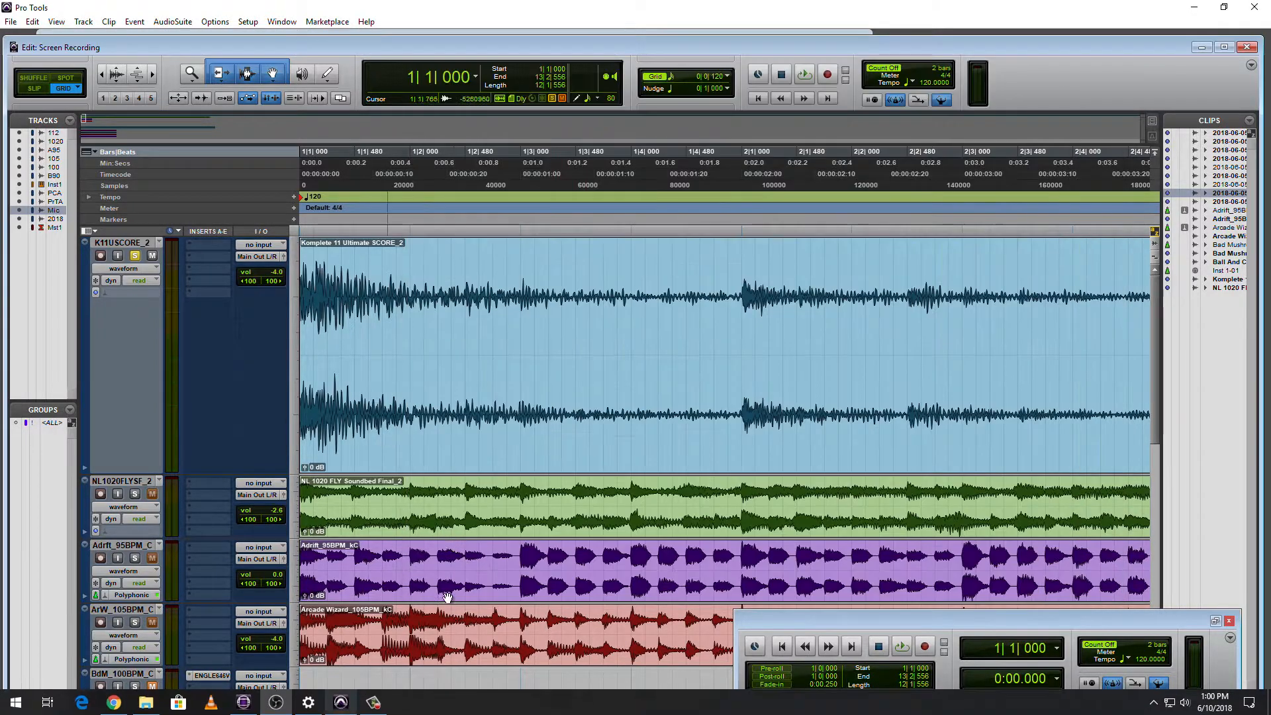
click(245, 700)
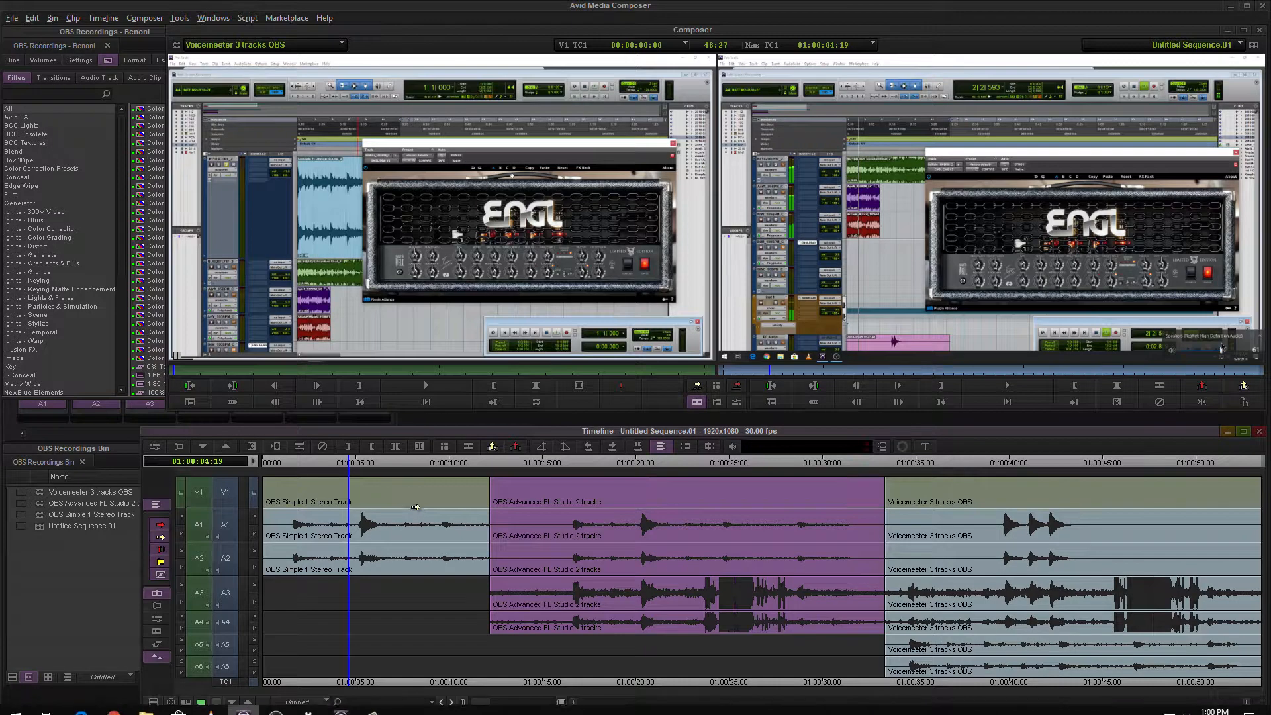
Compare the OBS Simple 1 Stereo Track clip with the OBS mixer sources and move the Avid playhead to 01:00:22:27 in the OBS Advanced clip.
click(392, 484)
drag(355, 463, 327, 473)
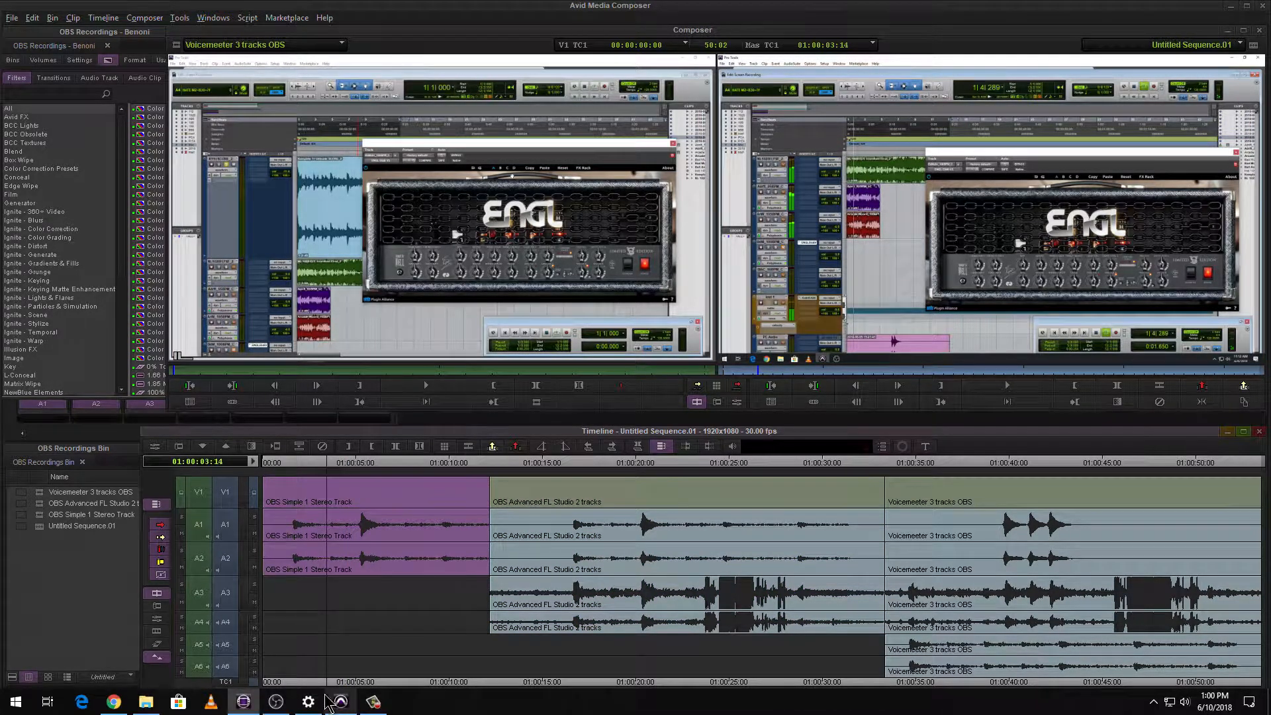
click(276, 700)
click(963, 569)
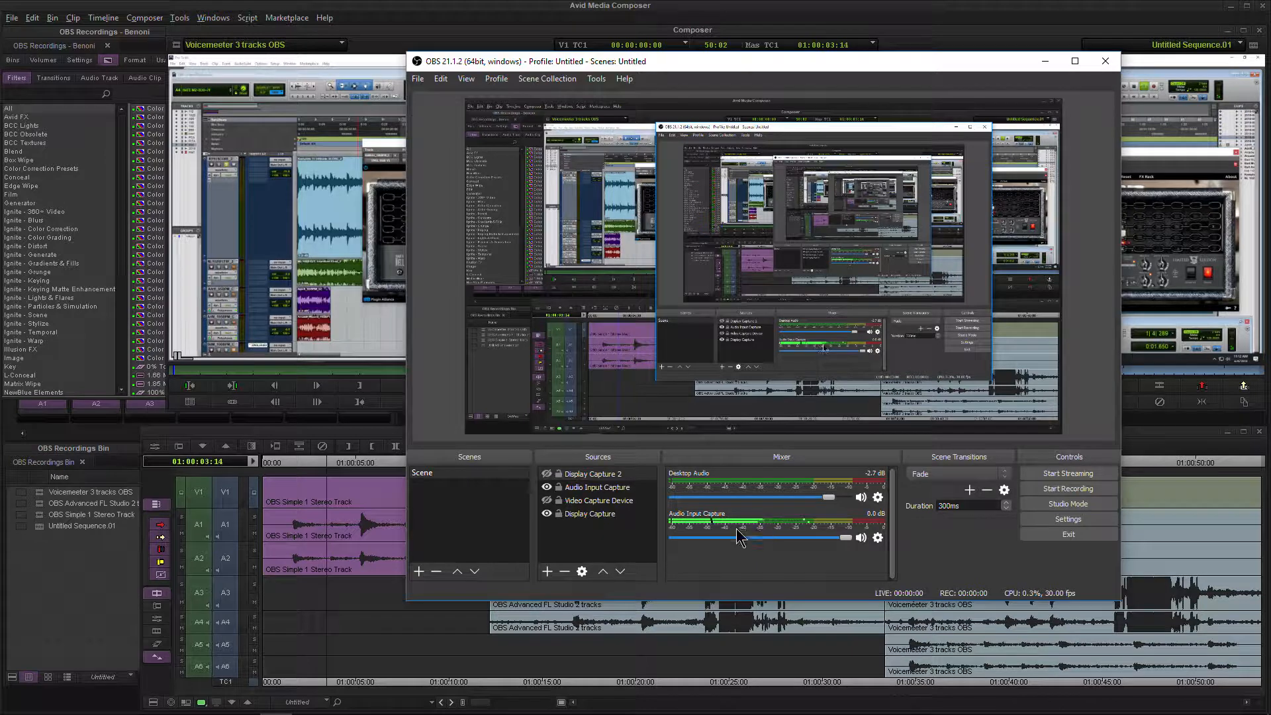
click(341, 495)
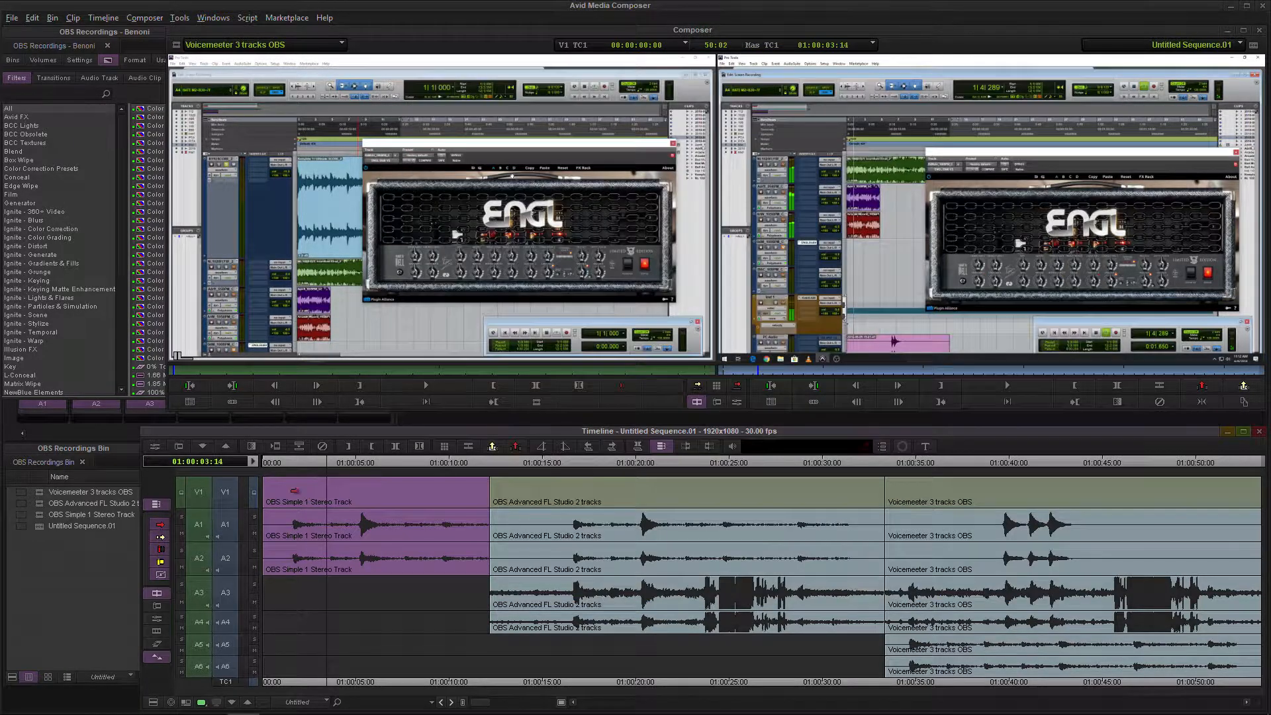
drag(326, 463, 686, 527)
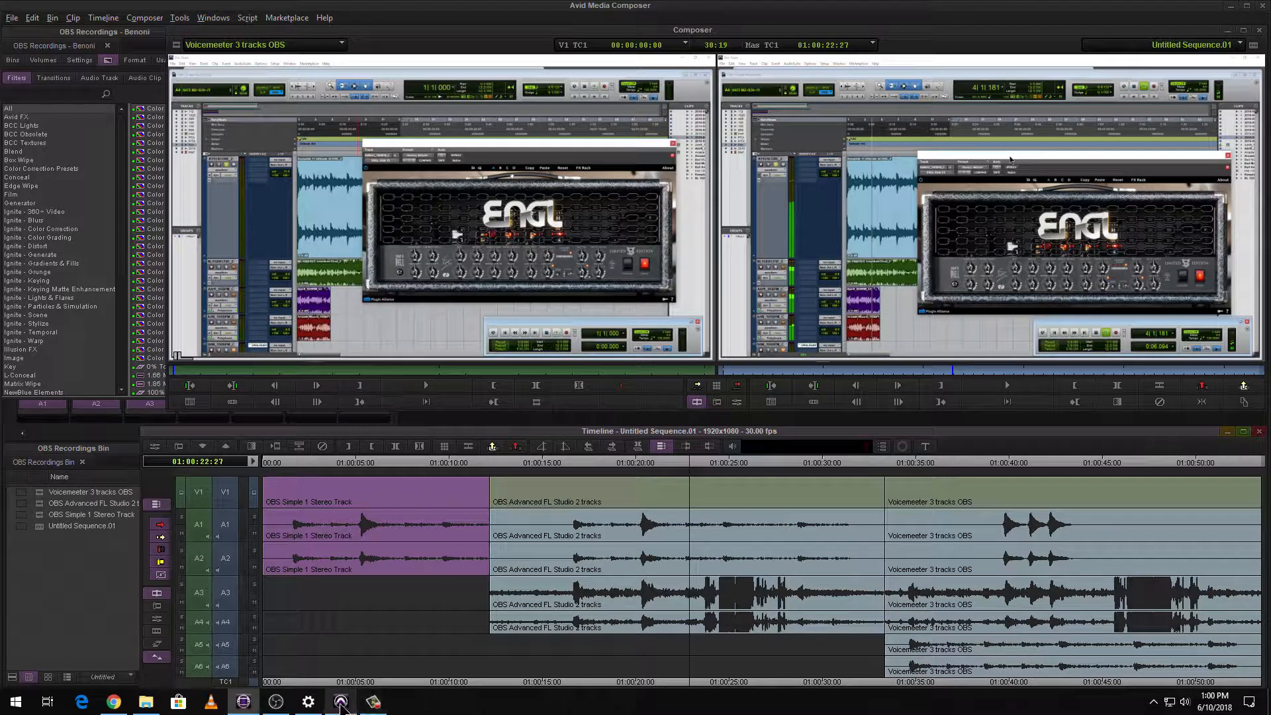
Switch to OBS, open its settings, and review the available themes and the streaming service settings.
click(341, 702)
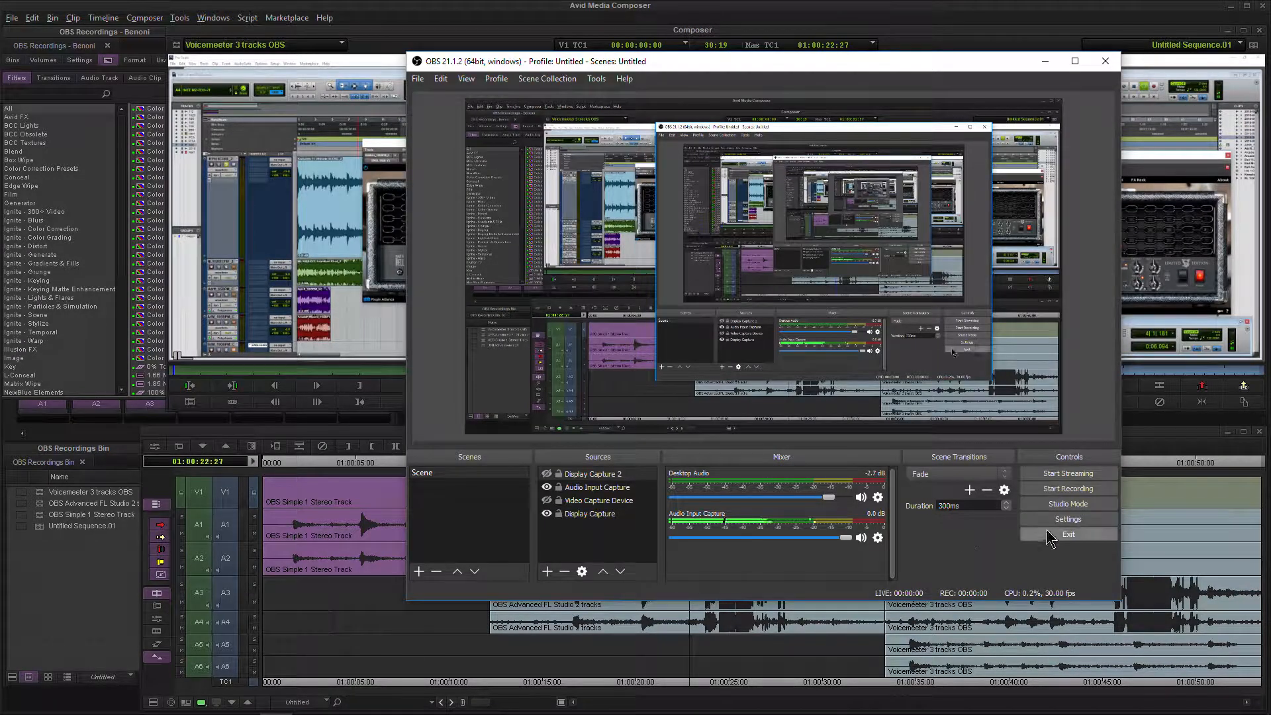
click(1067, 519)
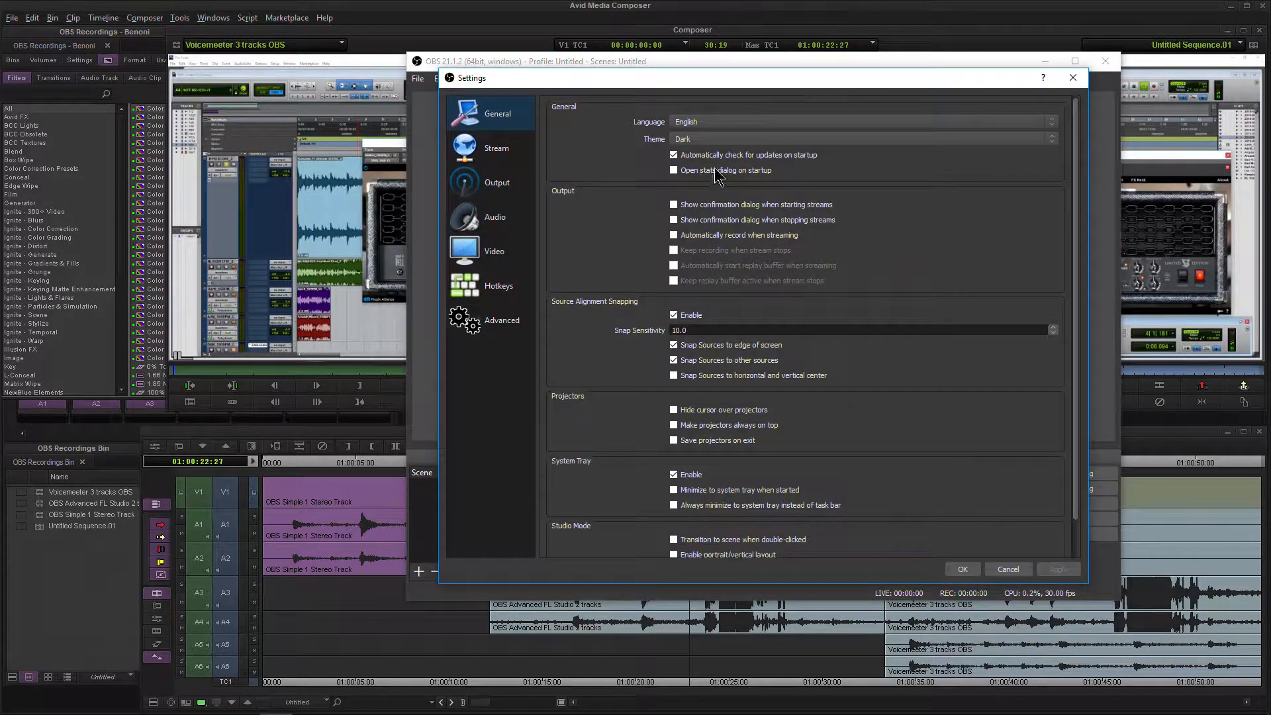
click(721, 138)
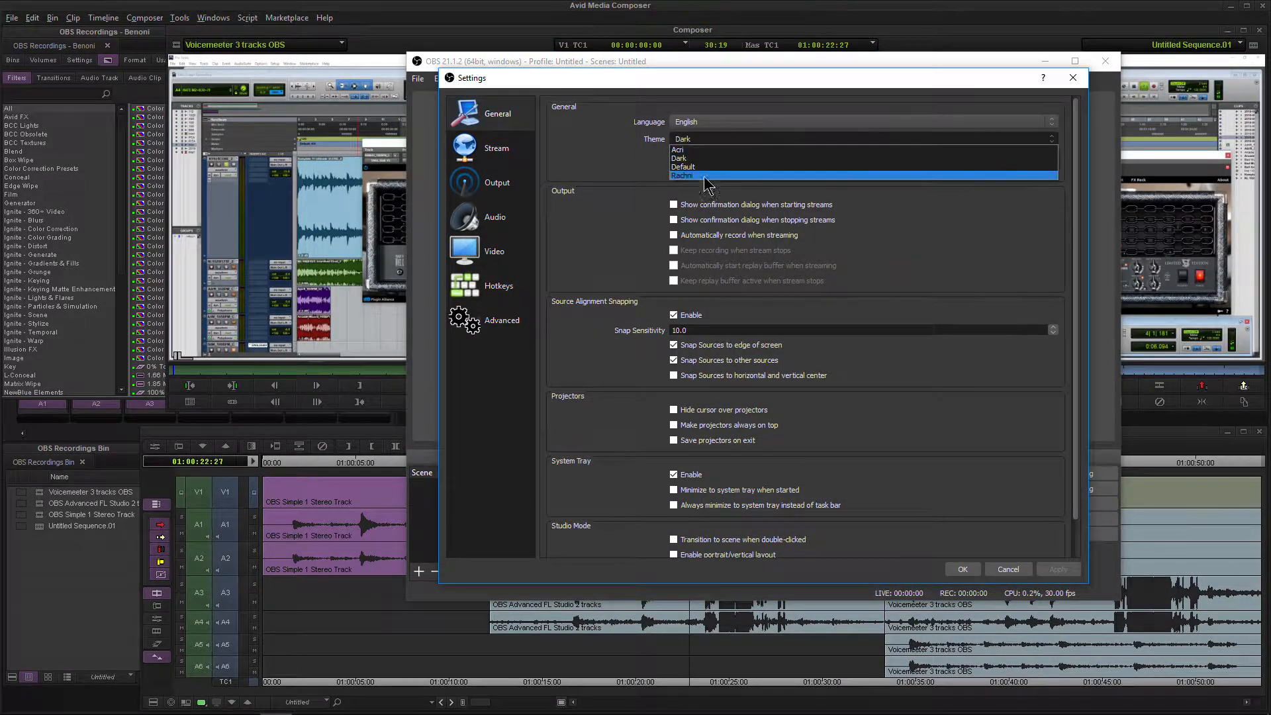
click(593, 166)
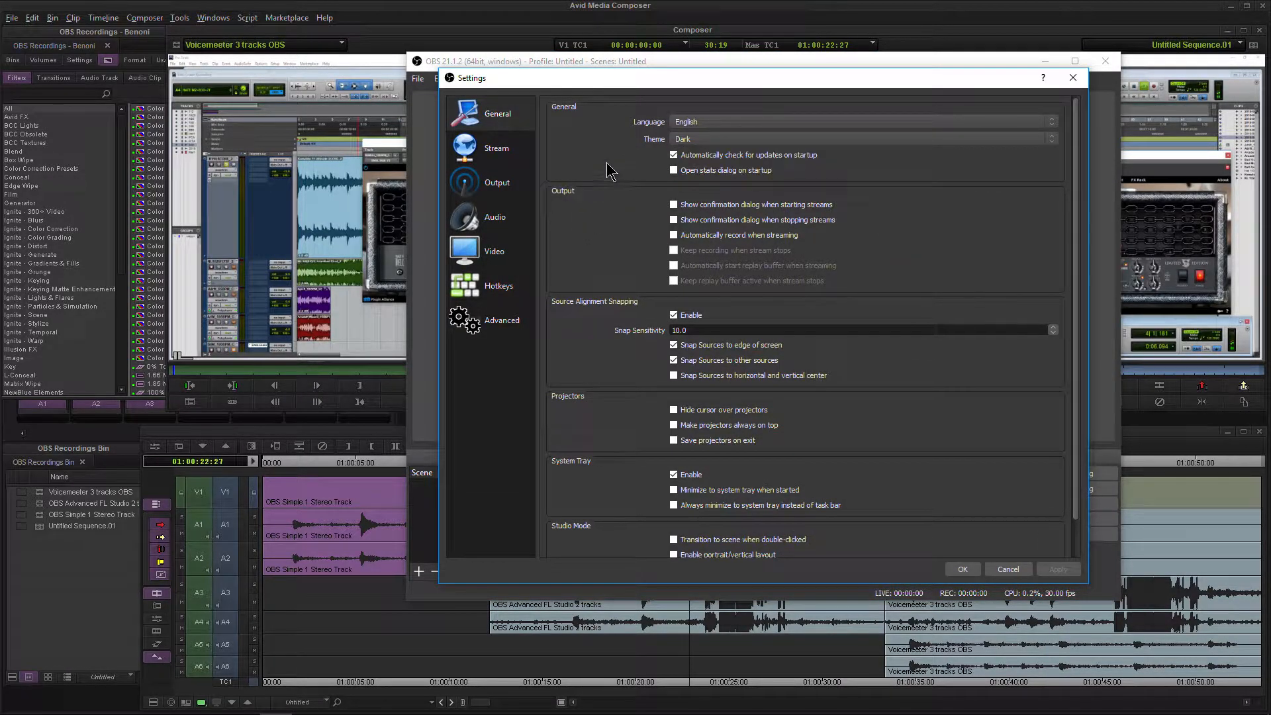
click(491, 157)
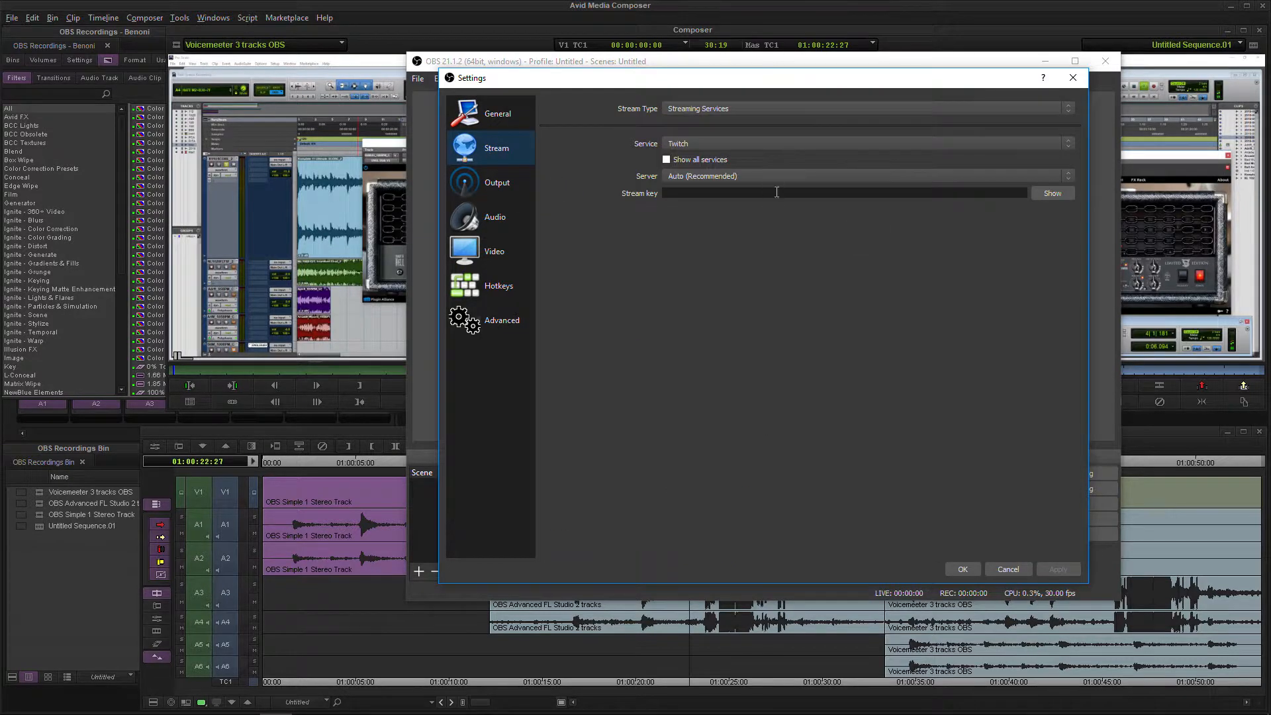
From the OBS audio settings, open the Windows sound devices and check the default format of the Realtek Speakers playback device.
click(514, 217)
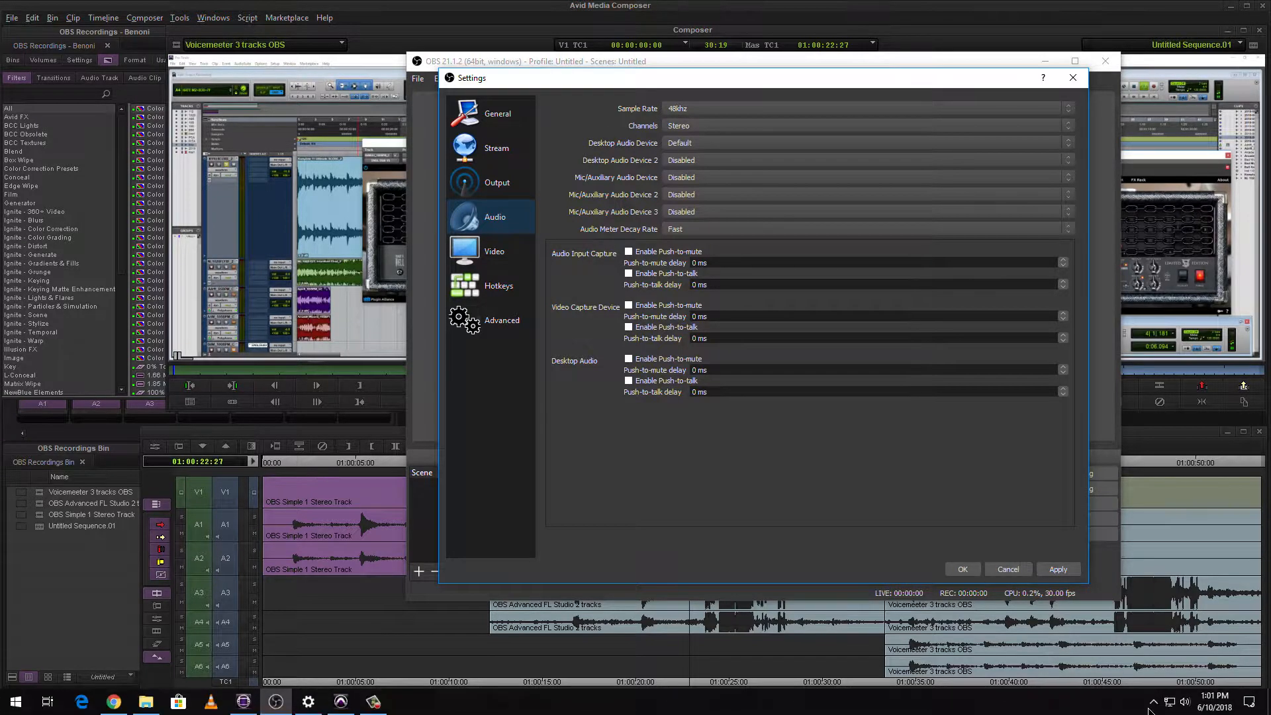
right_click(1183, 705)
click(1164, 669)
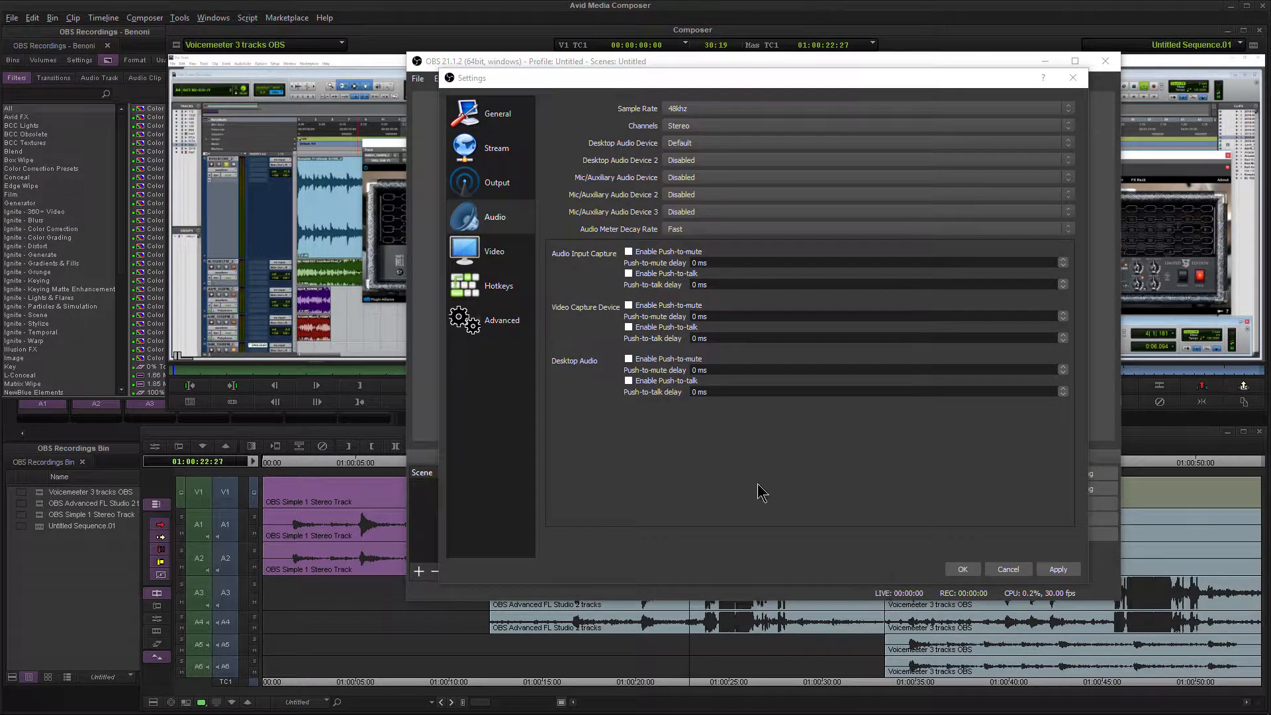
click(169, 135)
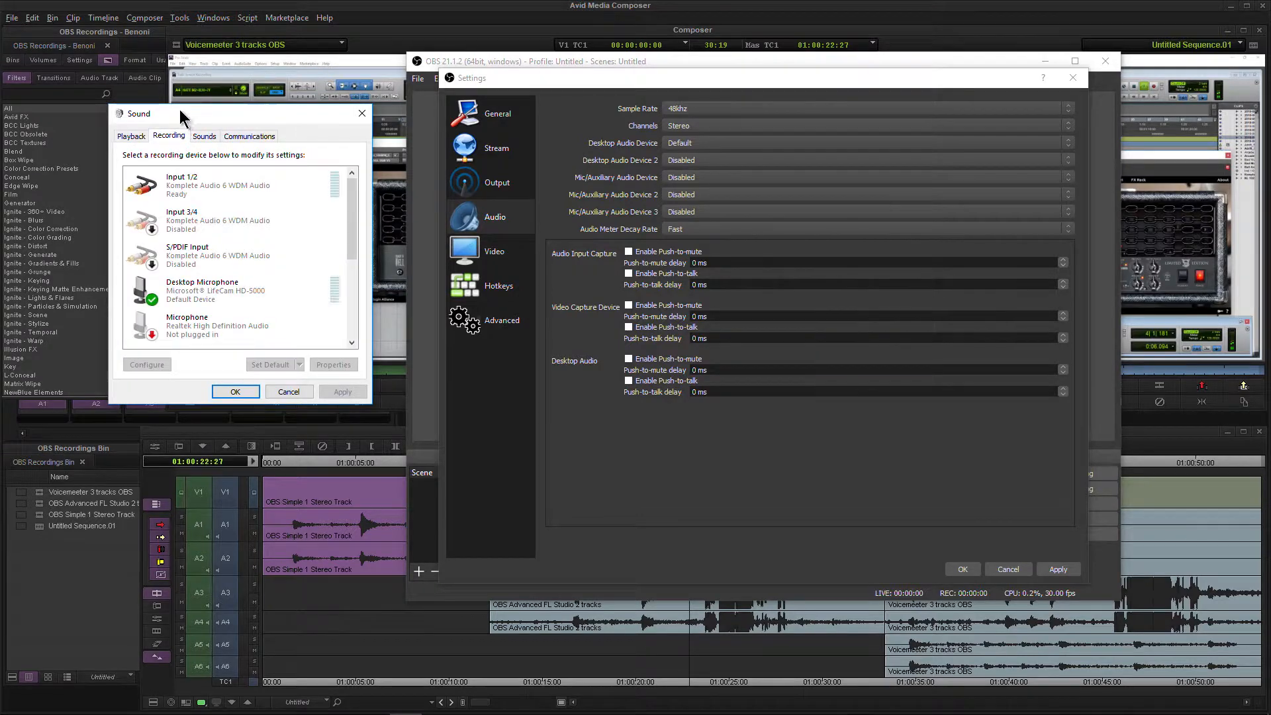
drag(180, 118, 594, 90)
click(546, 108)
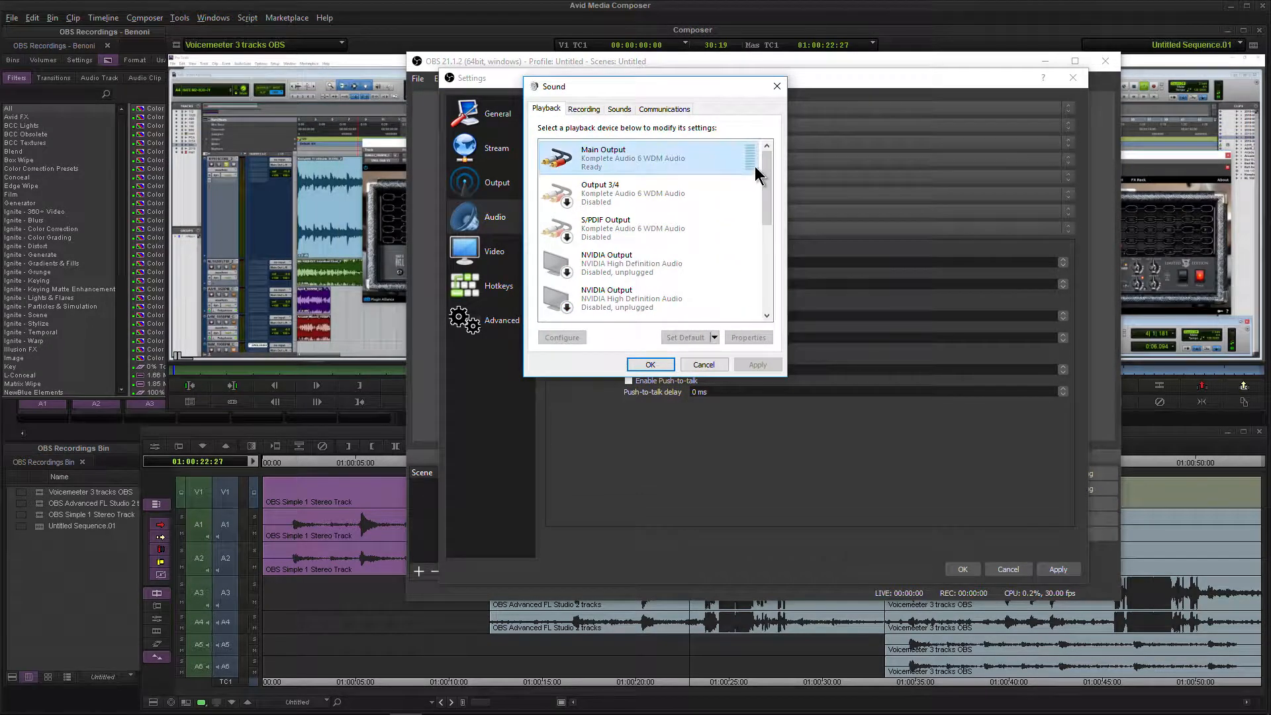
scroll(728, 212, down, 4)
right_click(648, 198)
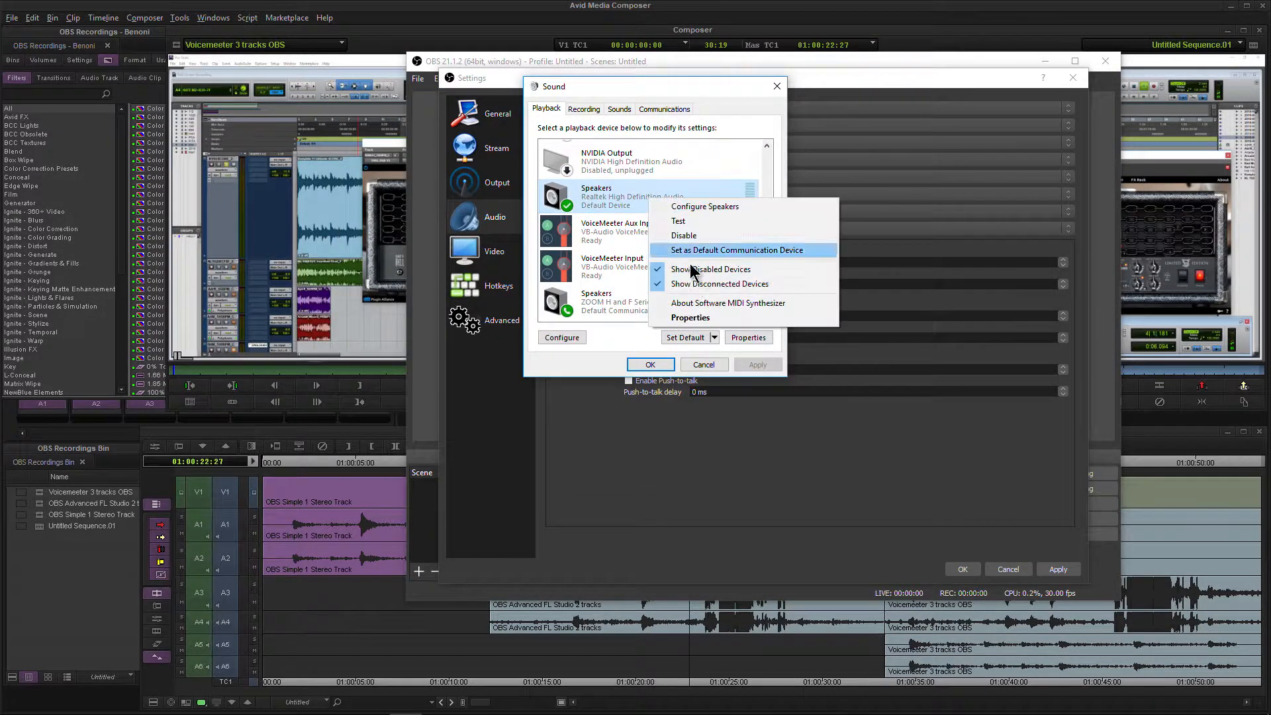
click(690, 317)
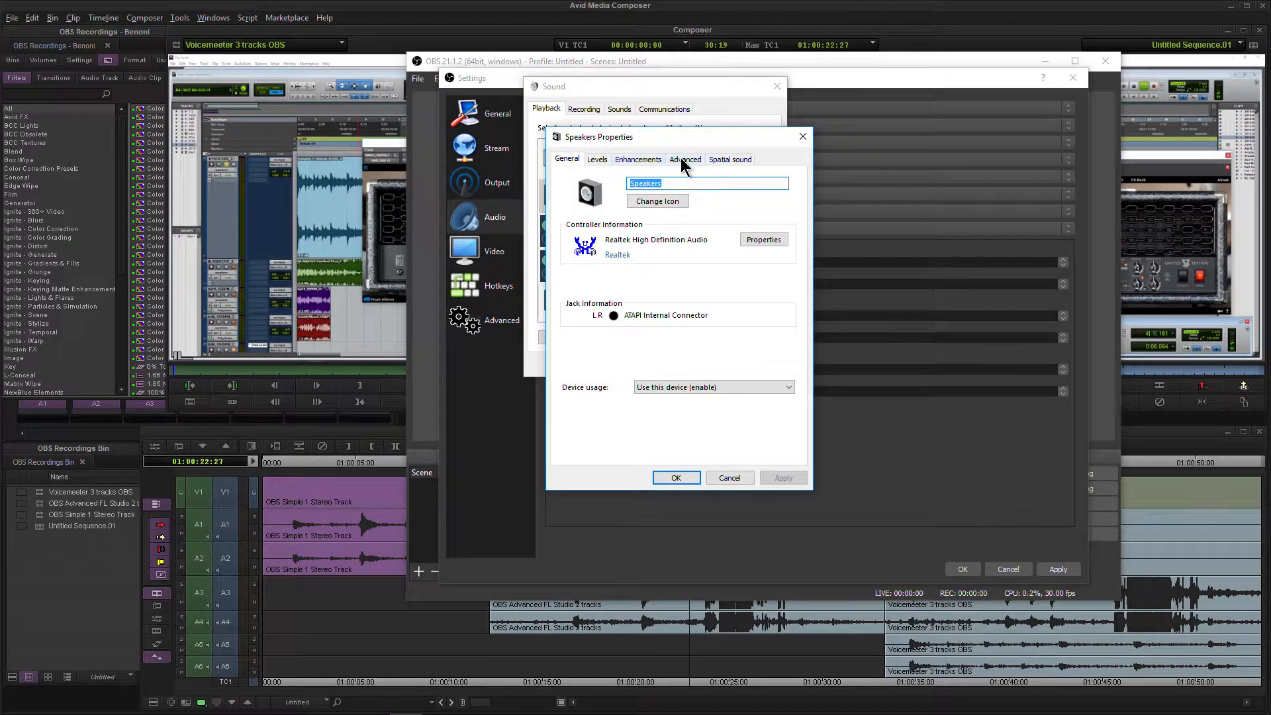
click(684, 160)
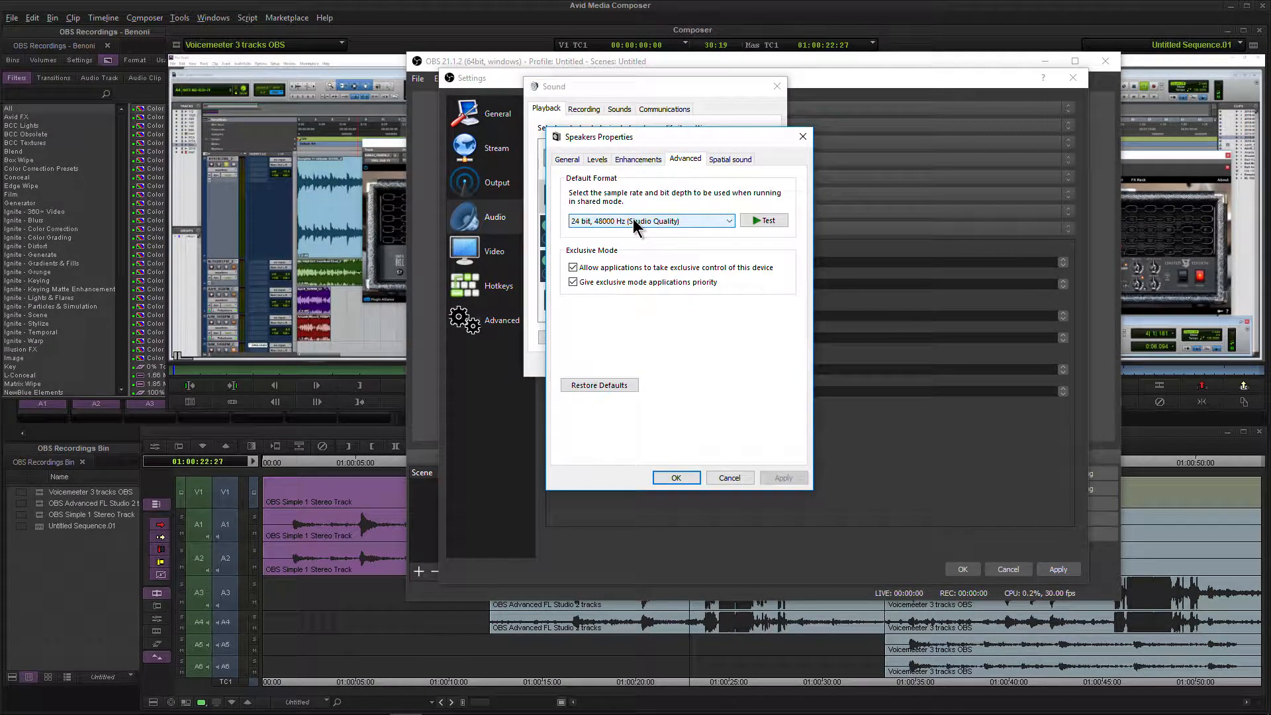
click(675, 478)
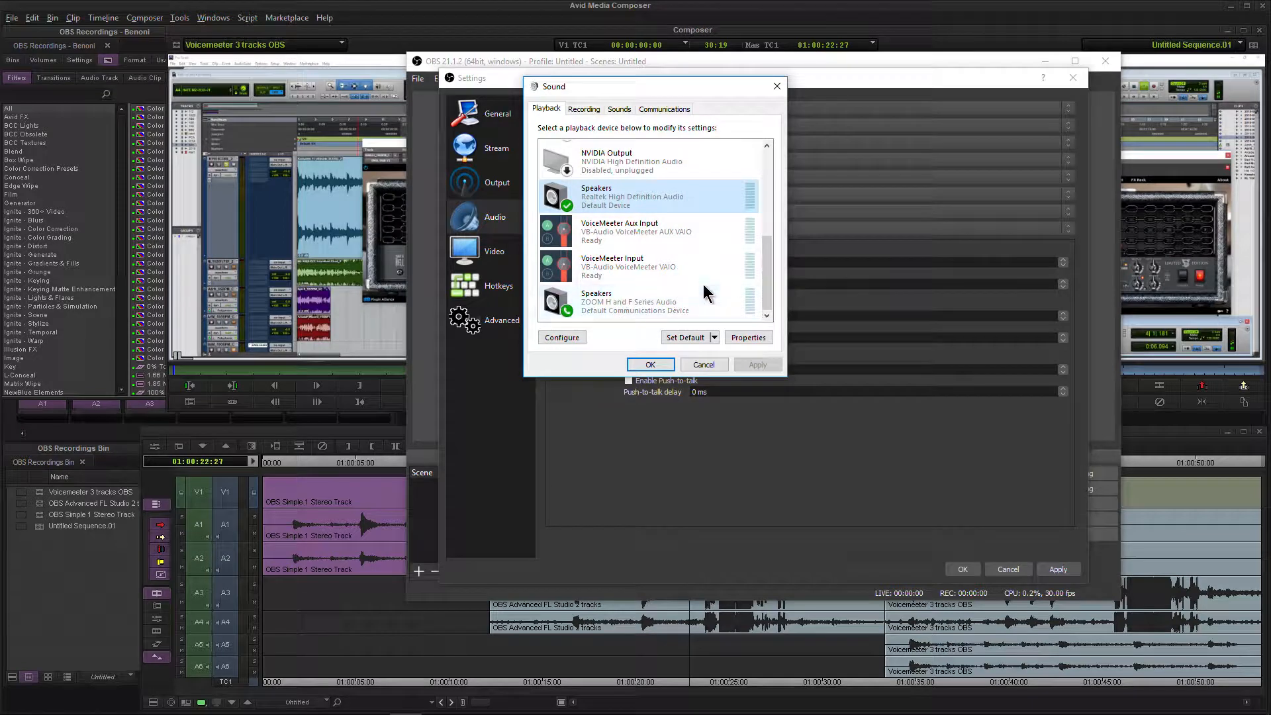
Check the default format options of the Desktop Microphone recording device and close the Windows sound dialogs.
click(585, 109)
drag(771, 184, 763, 220)
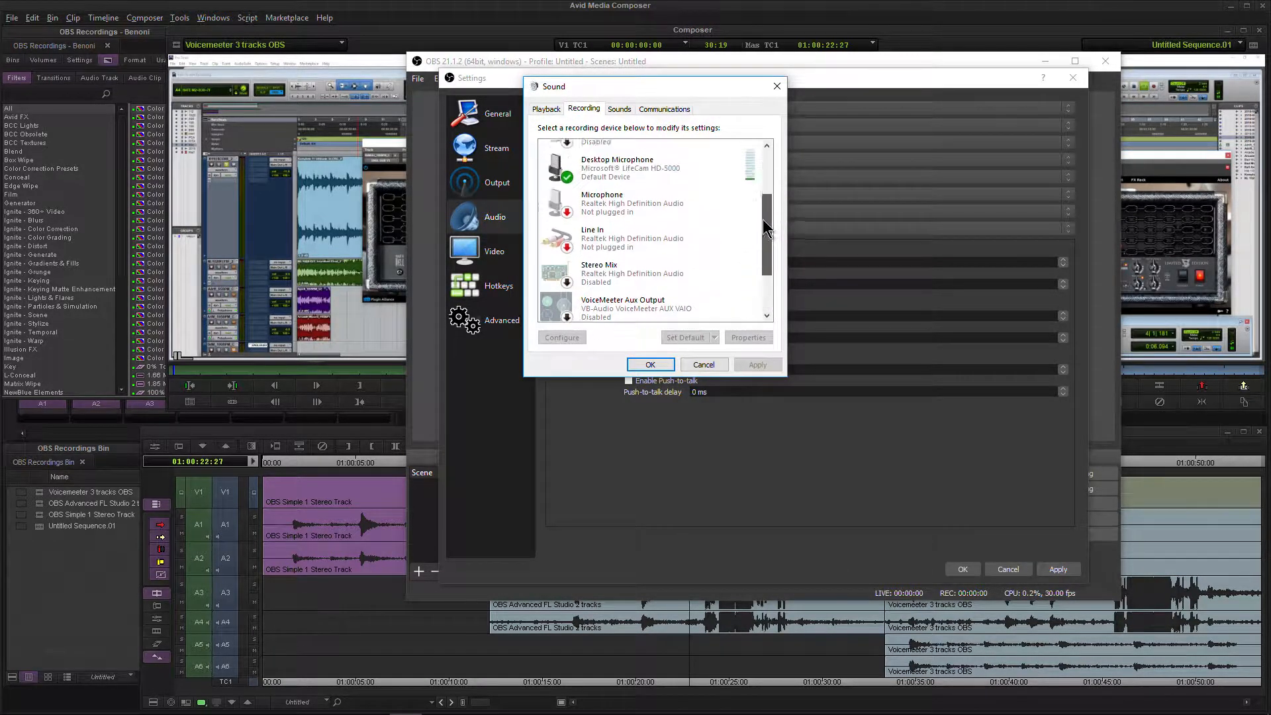
click(672, 221)
right_click(685, 232)
click(707, 295)
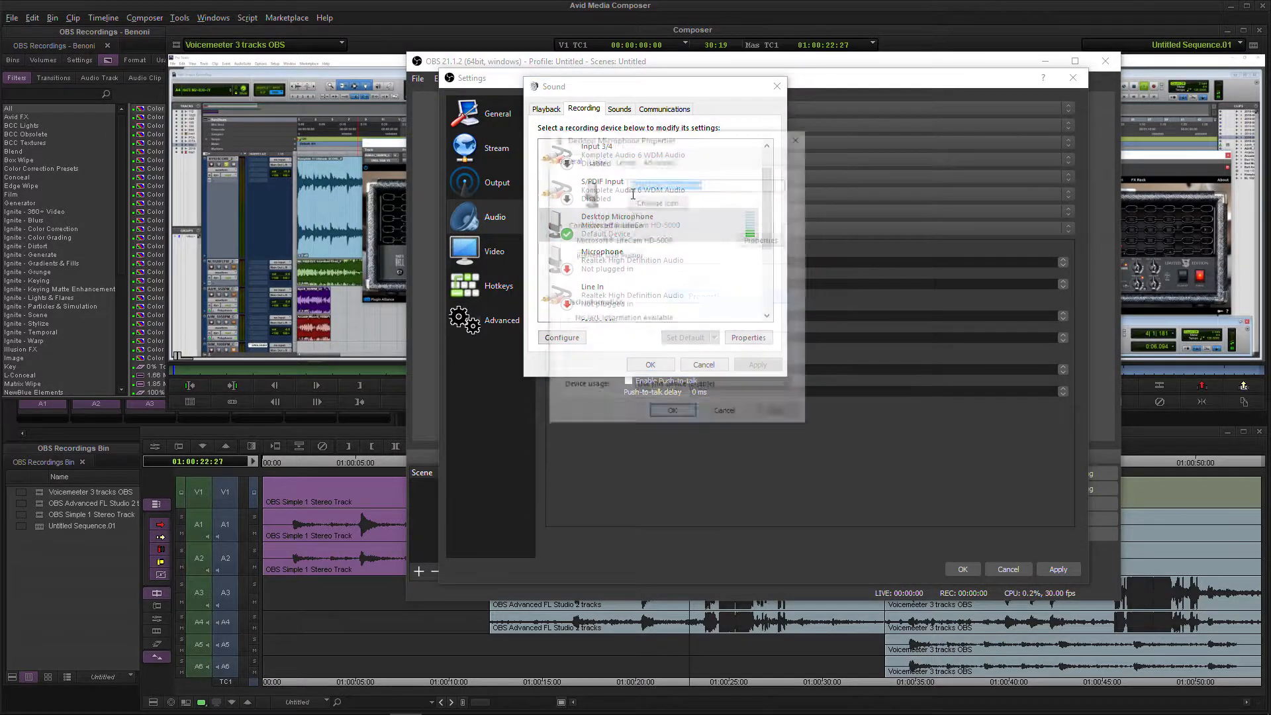
click(659, 161)
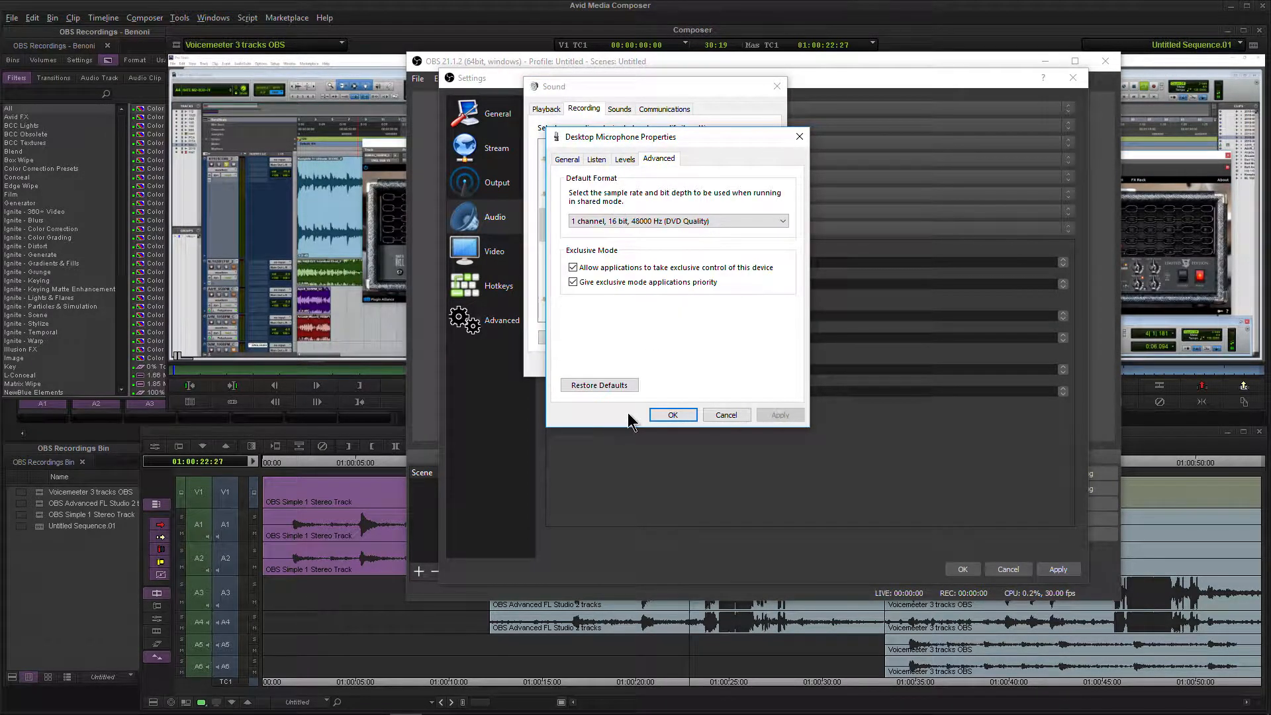
click(684, 223)
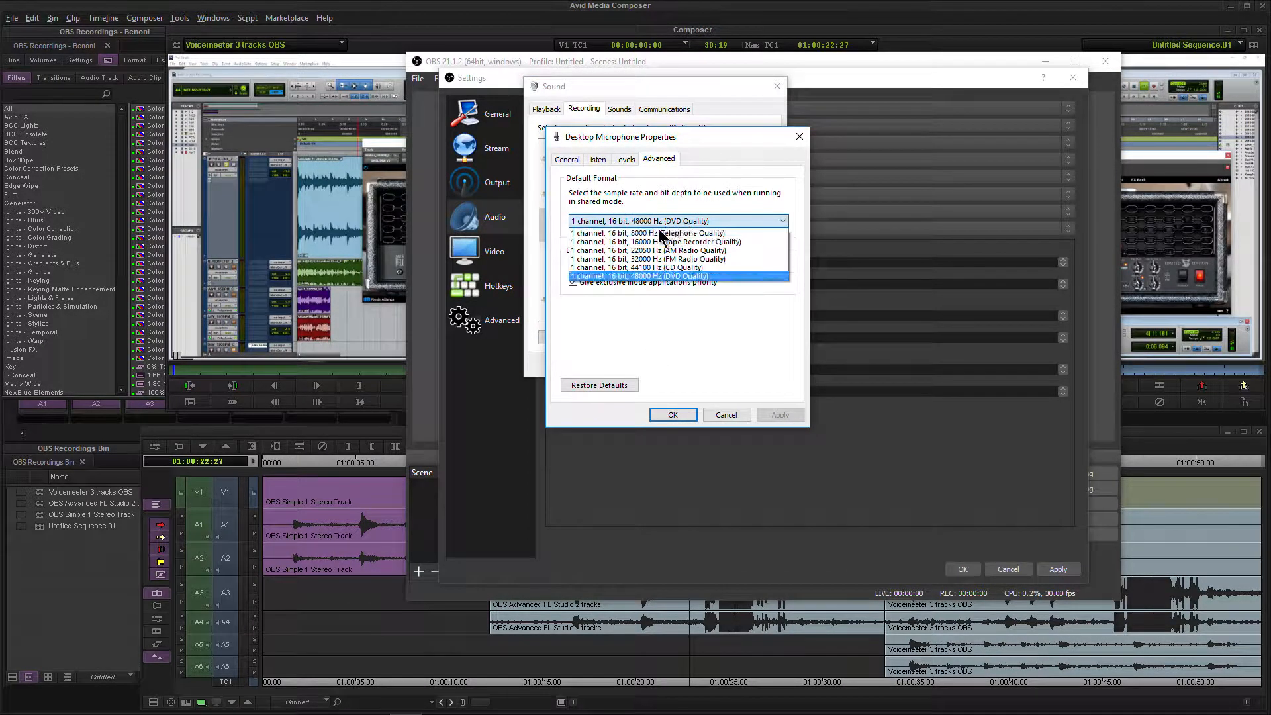
click(673, 414)
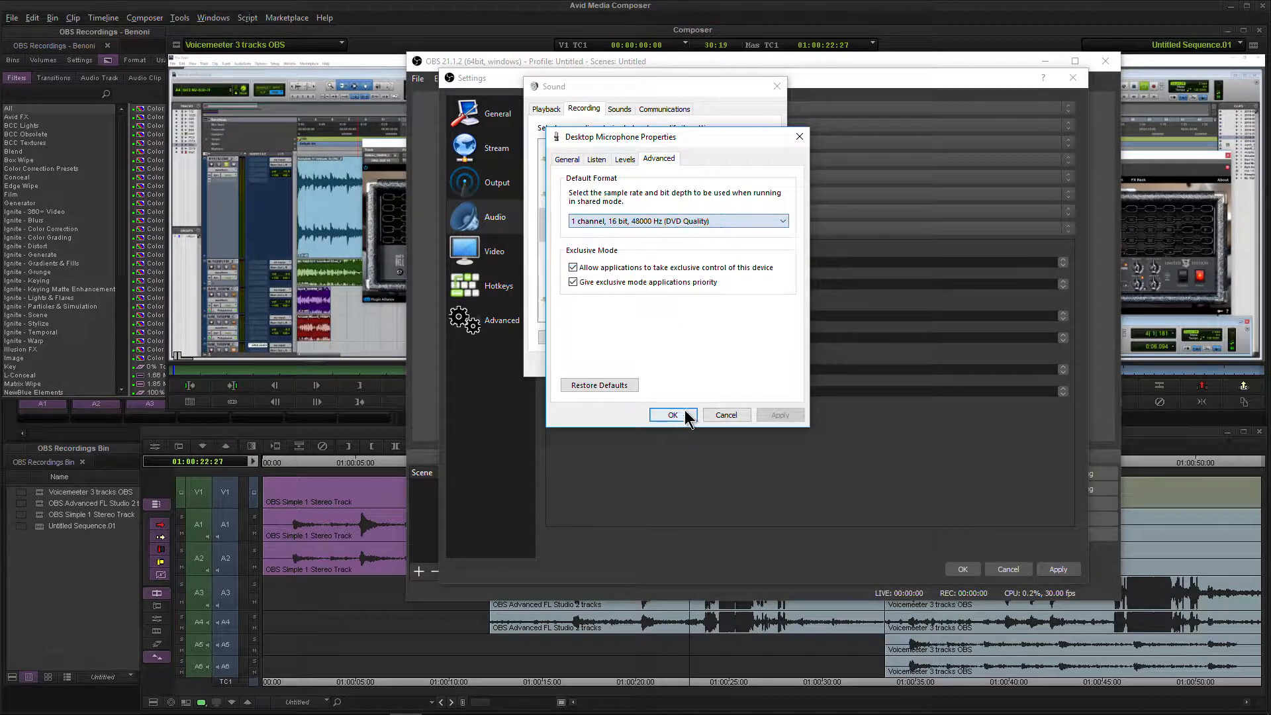
click(723, 415)
click(651, 365)
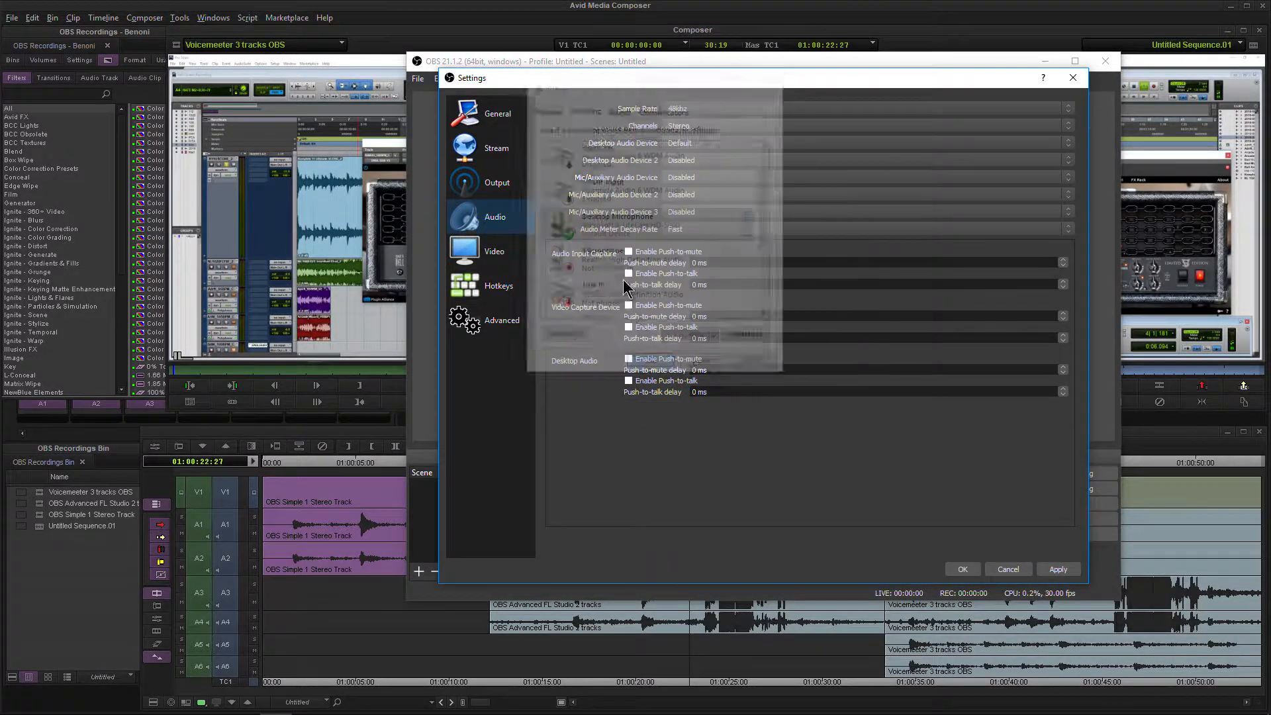
Review the OBS sample rate options and select Stereo channels and Default as the Desktop Audio Device.
click(745, 109)
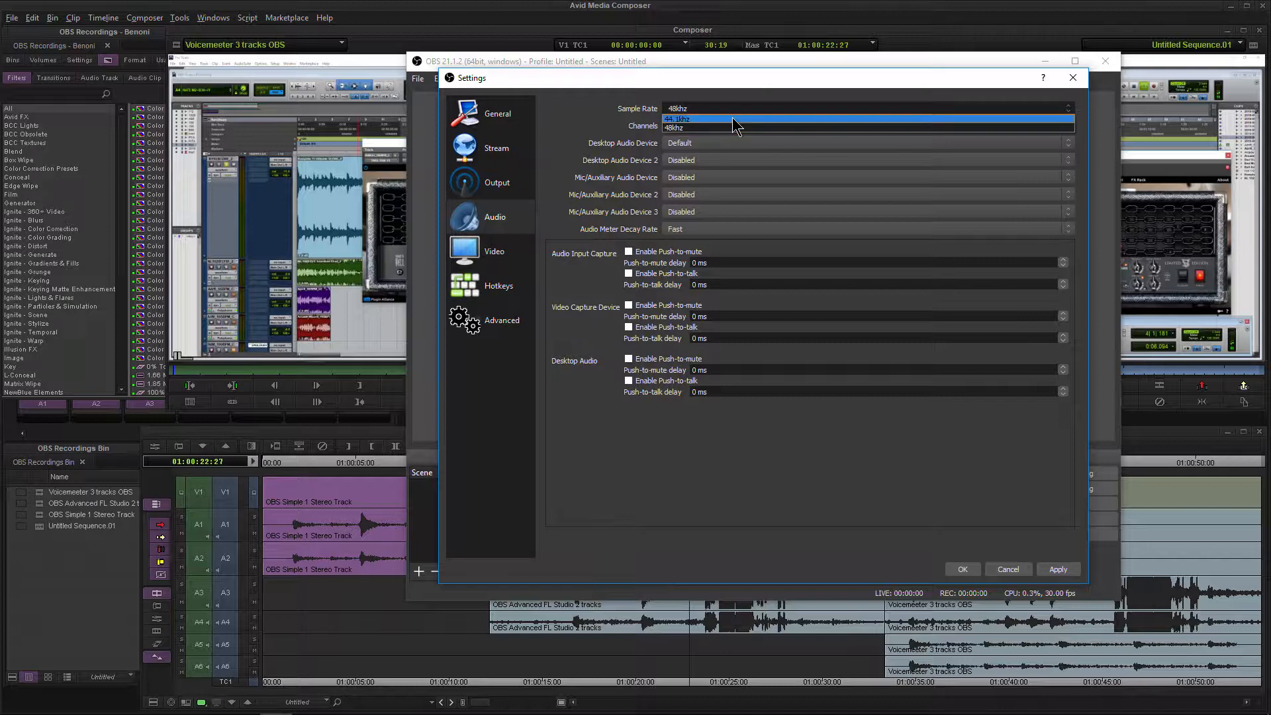
click(589, 122)
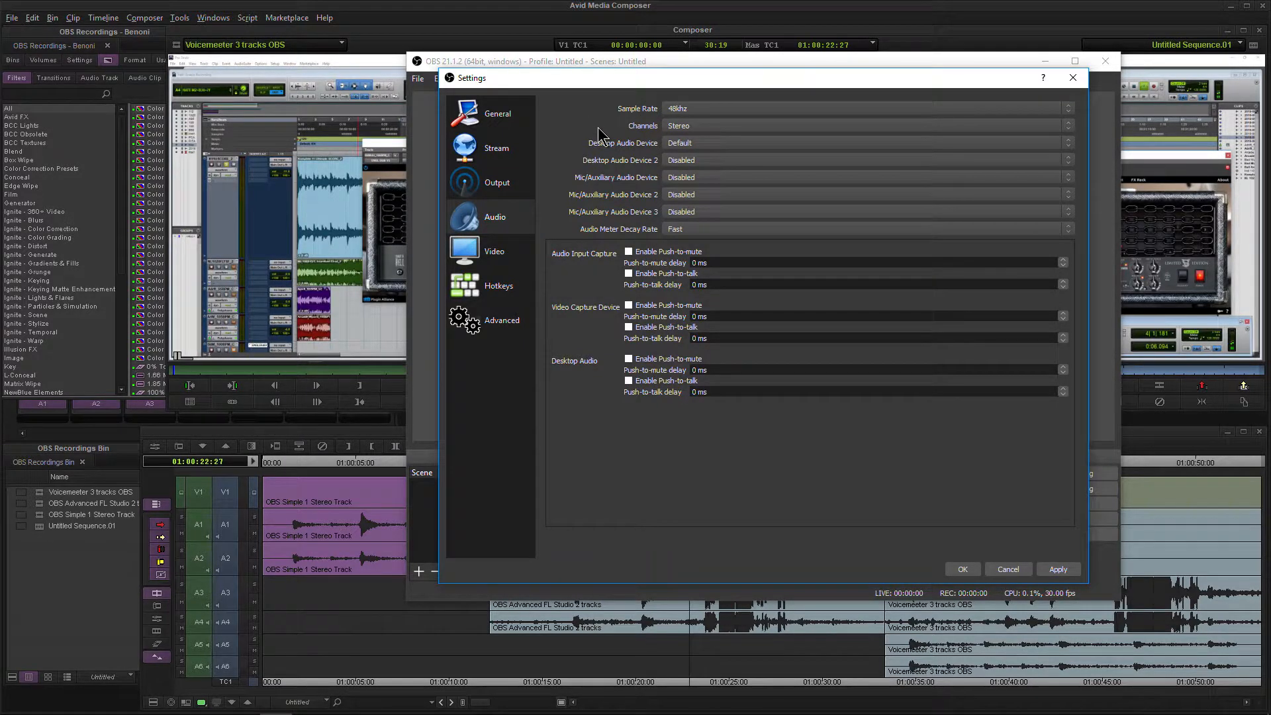
click(714, 126)
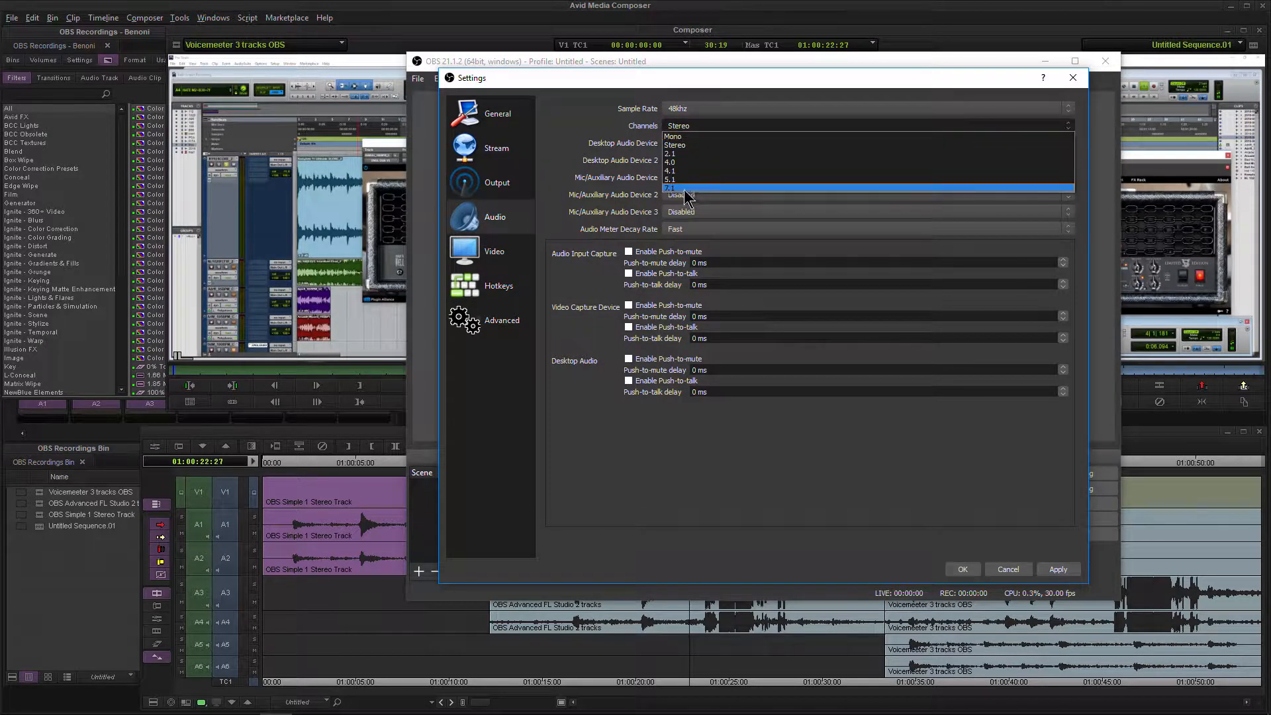
click(695, 146)
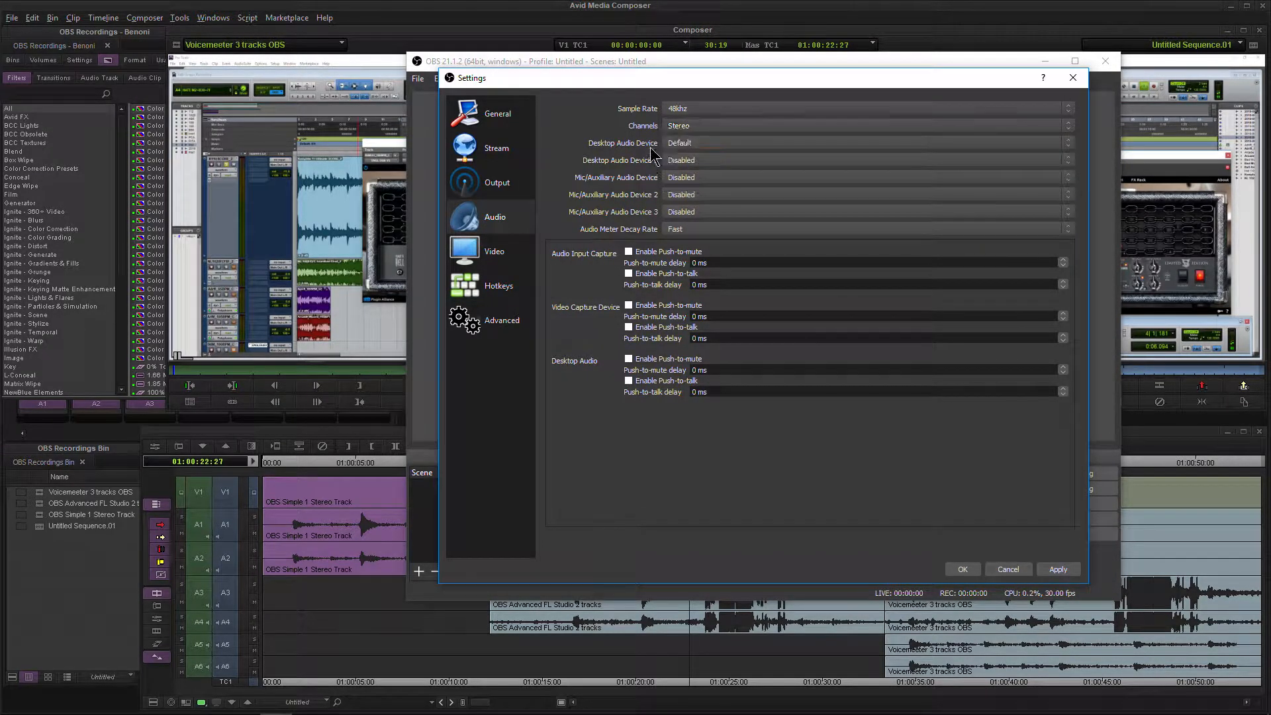
click(706, 145)
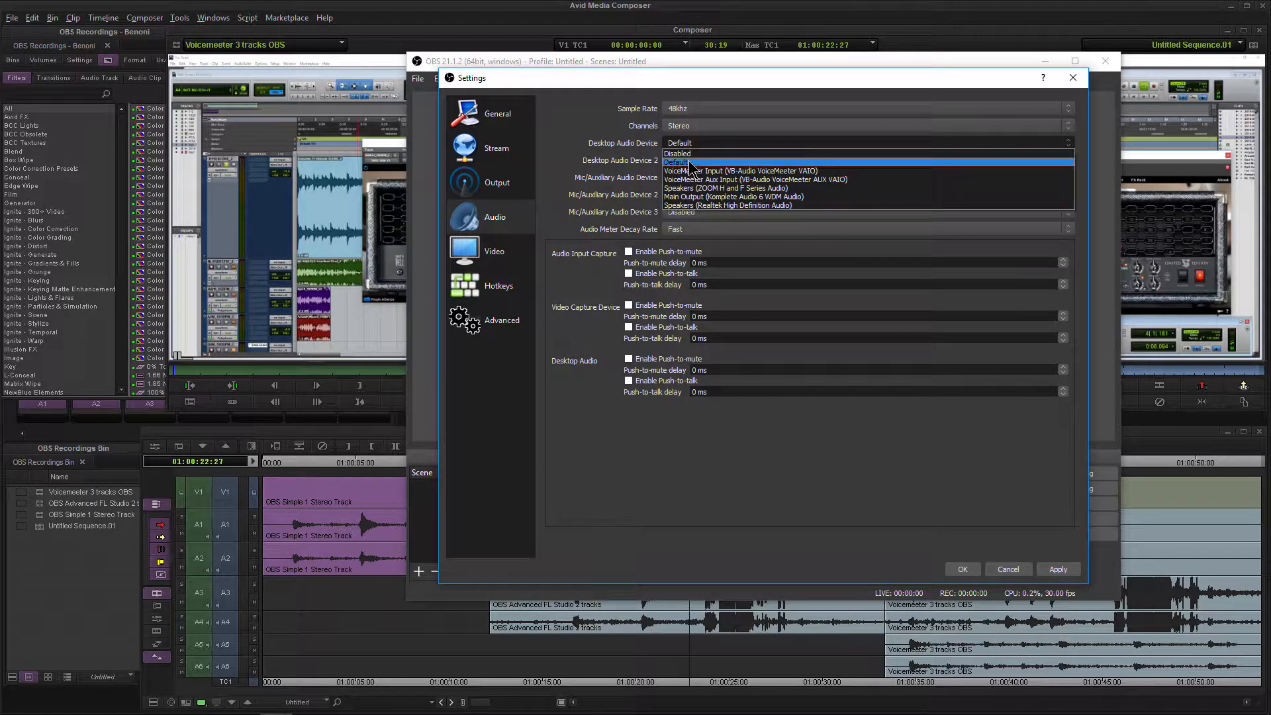
click(693, 165)
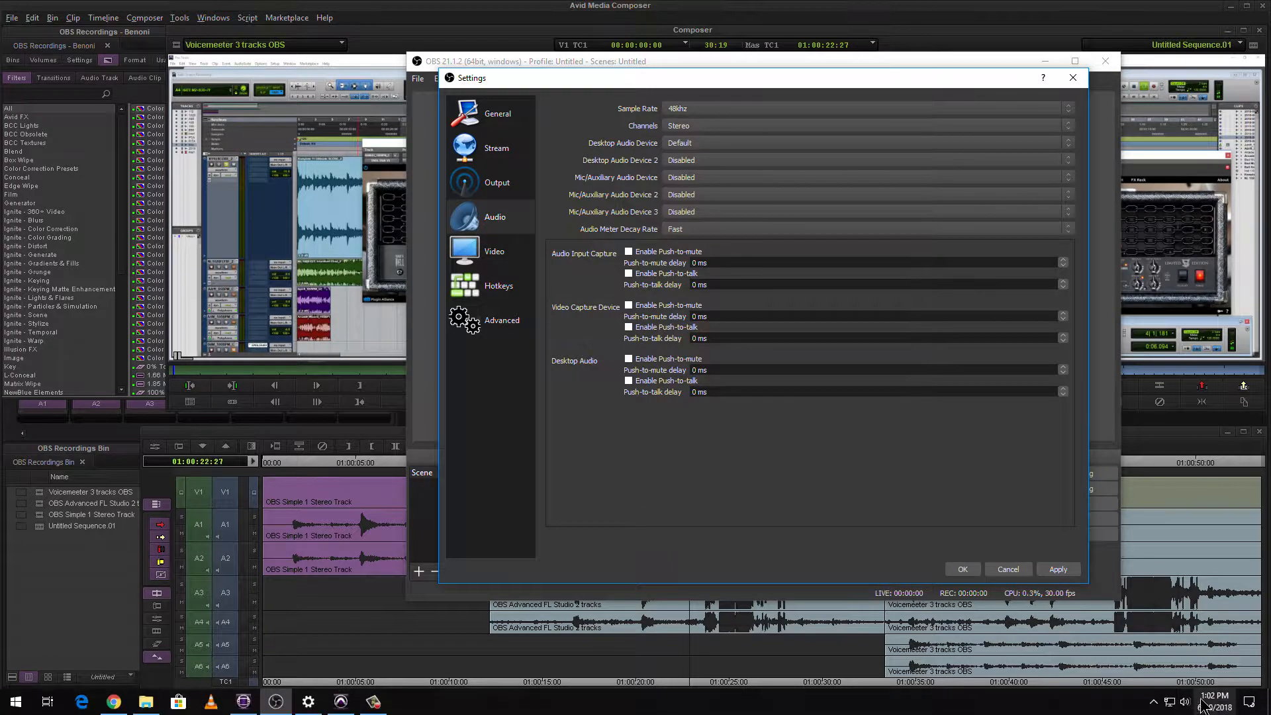
Check the Windows playback device choices and look at the options for Desktop Audio Device 2 in OBS.
click(1184, 702)
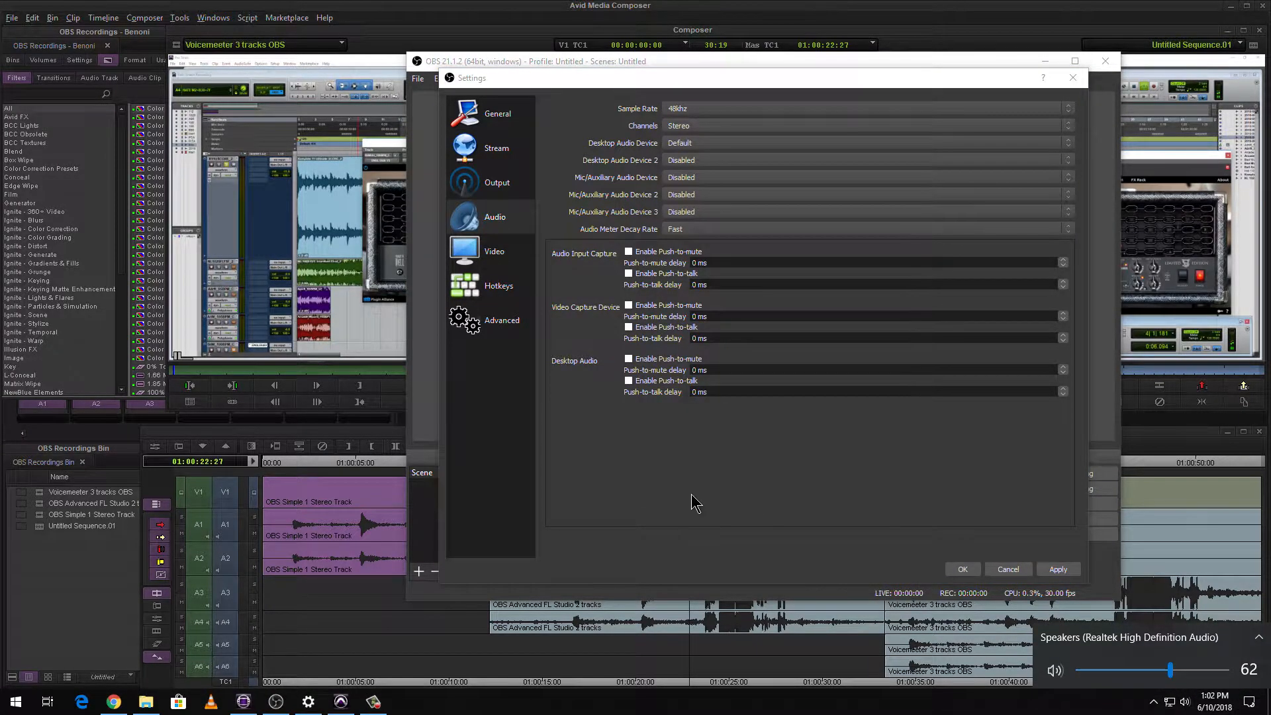
click(1259, 640)
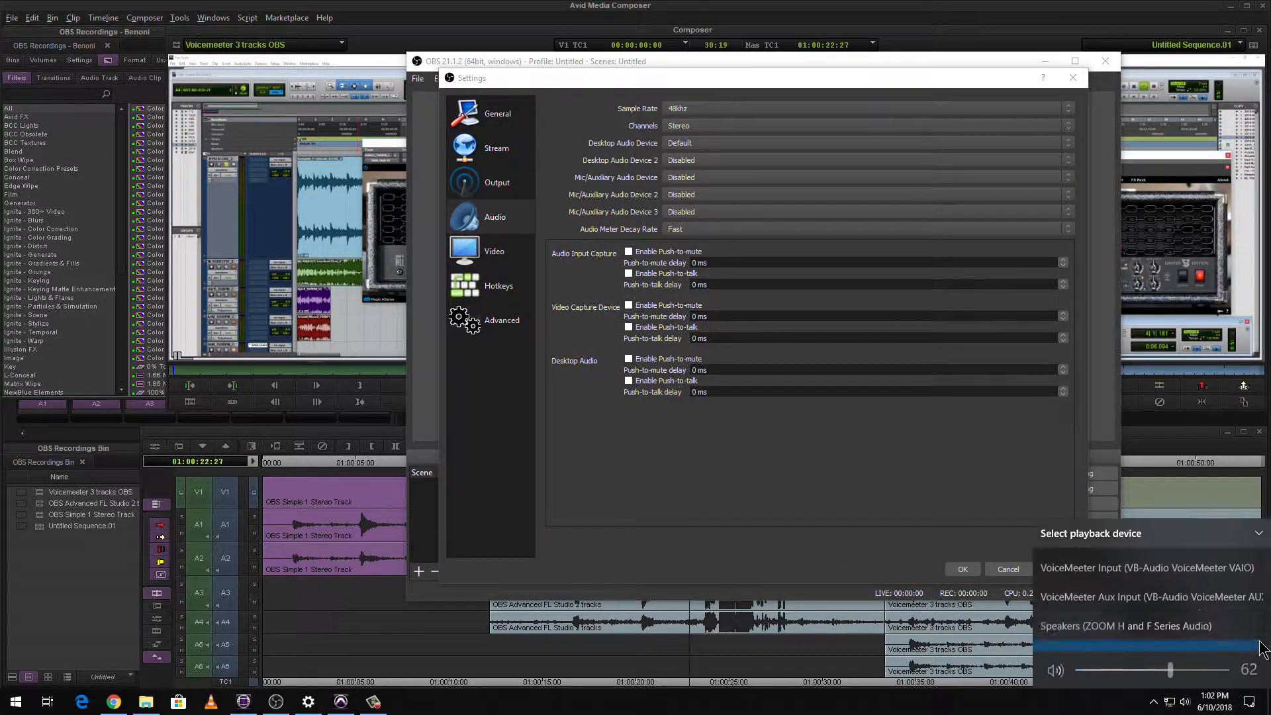
click(748, 393)
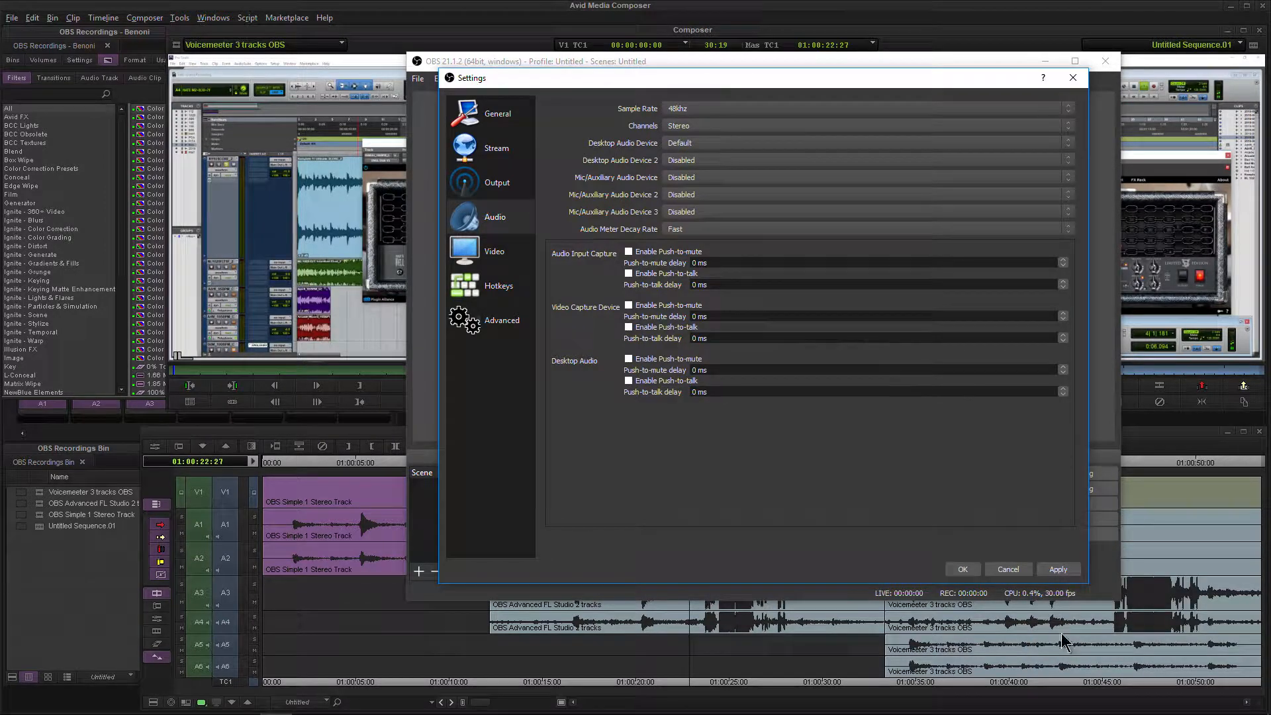
click(699, 161)
click(558, 175)
Open the OBS video settings and check the Windows display resolution against the canvas and output resolutions.
click(486, 255)
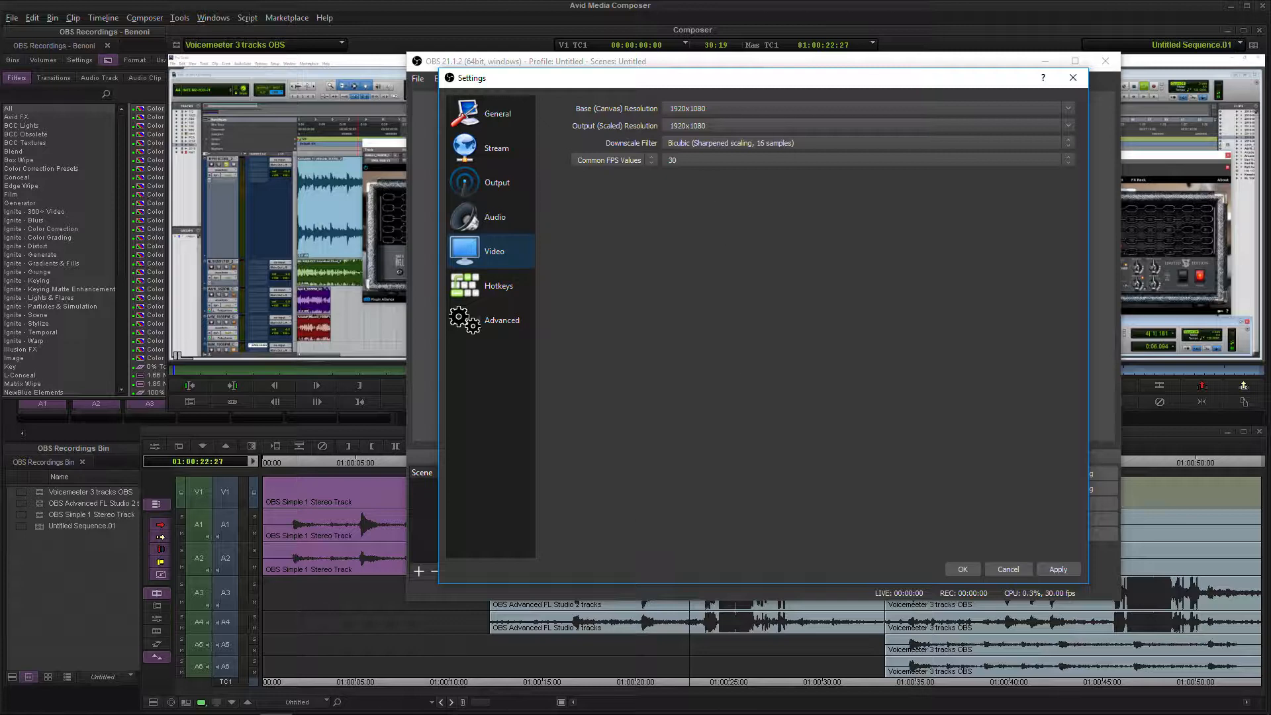
click(309, 702)
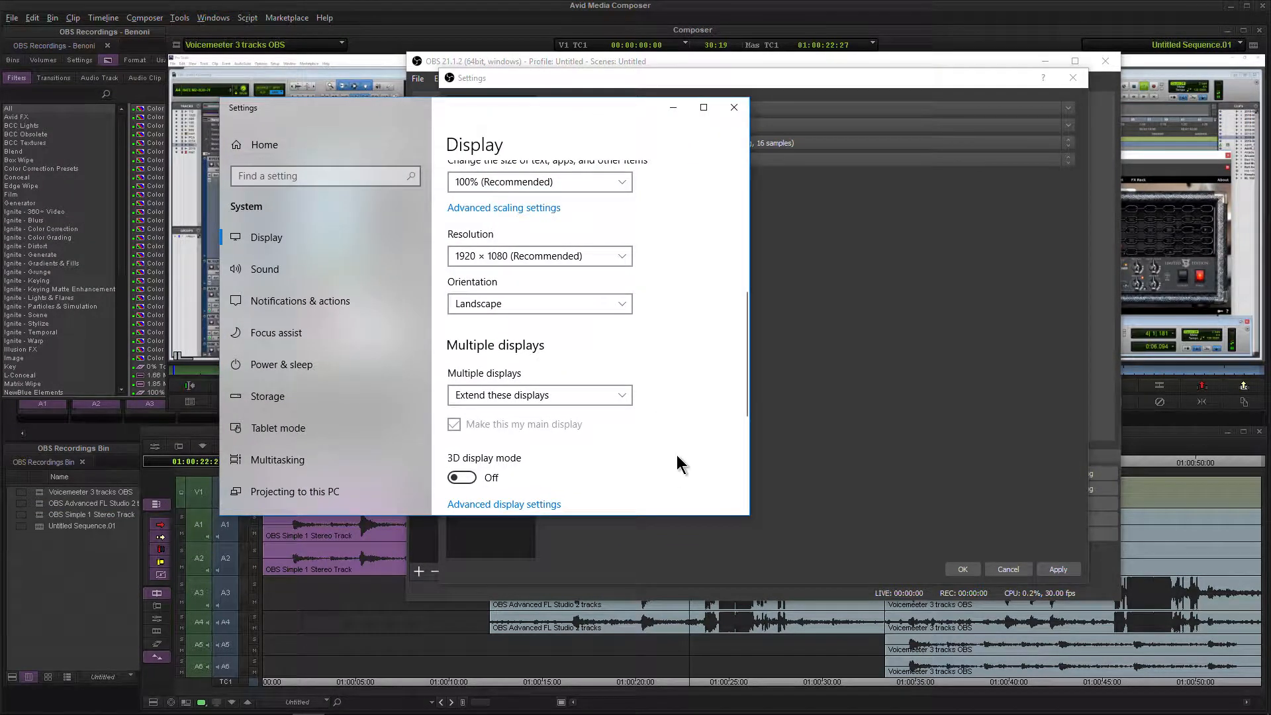
key(alt+F4)
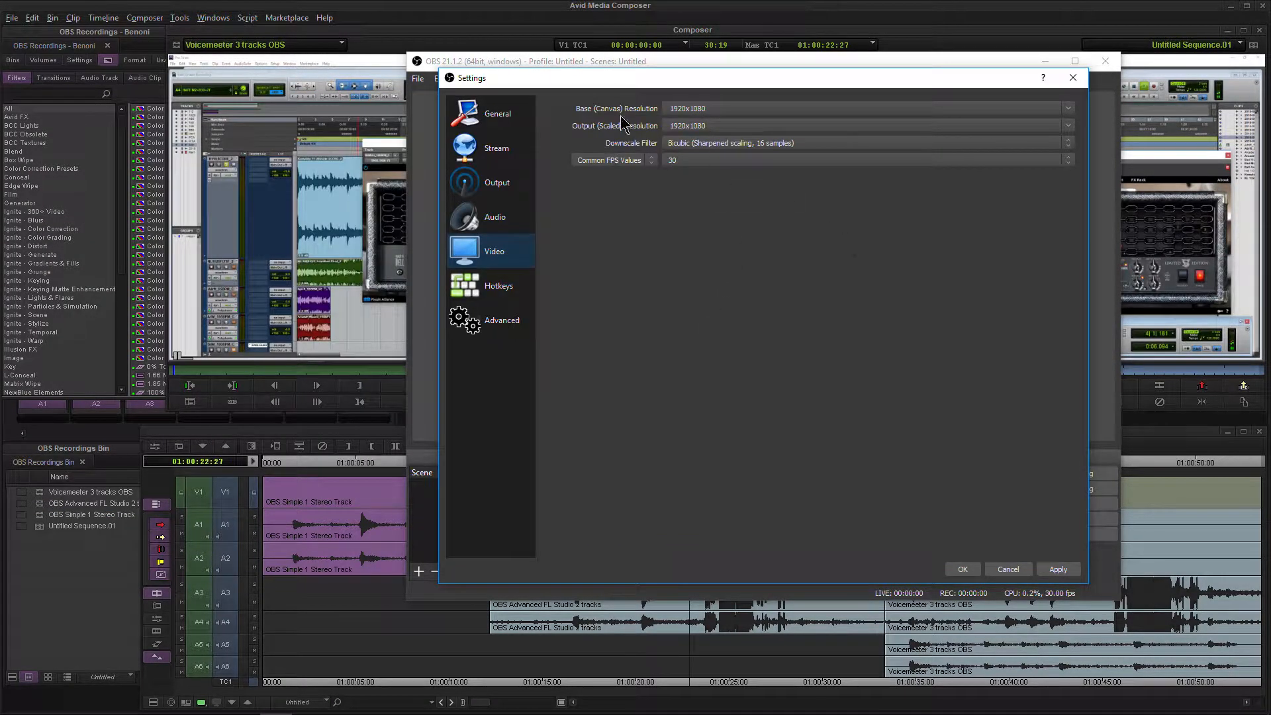
Check the output resolution choices and select 30 as the common FPS value.
click(1067, 127)
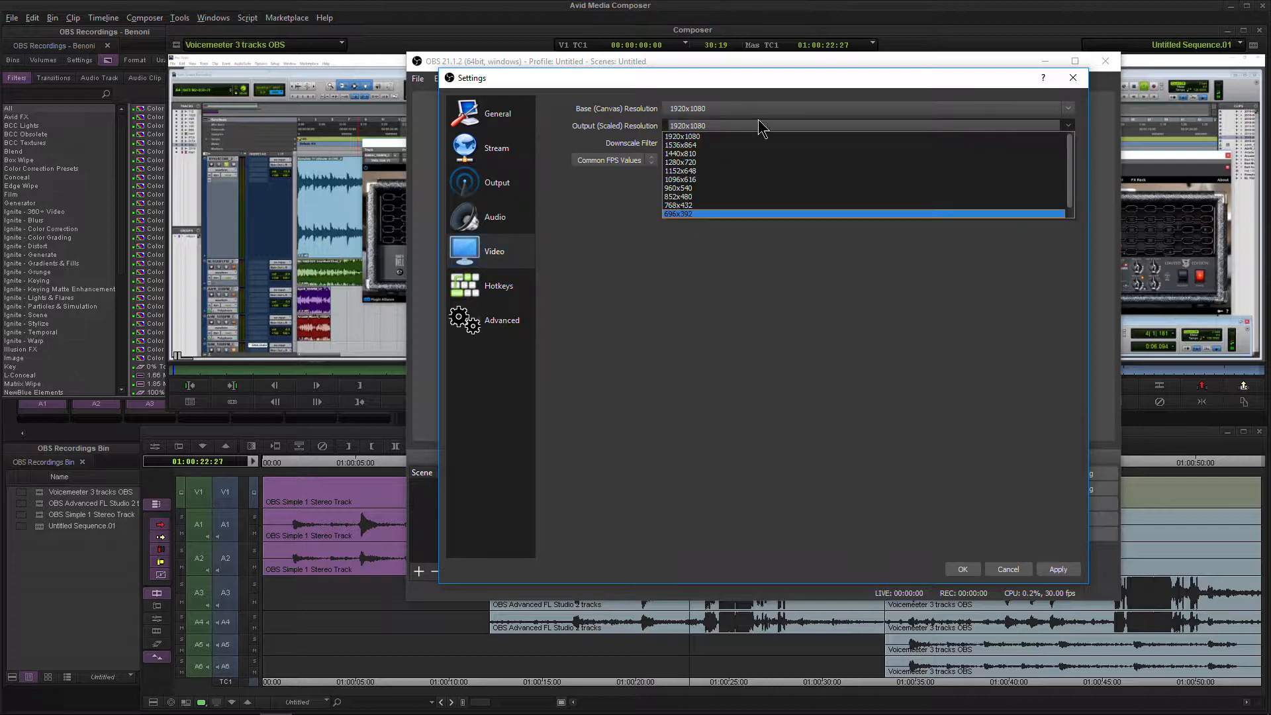
click(697, 117)
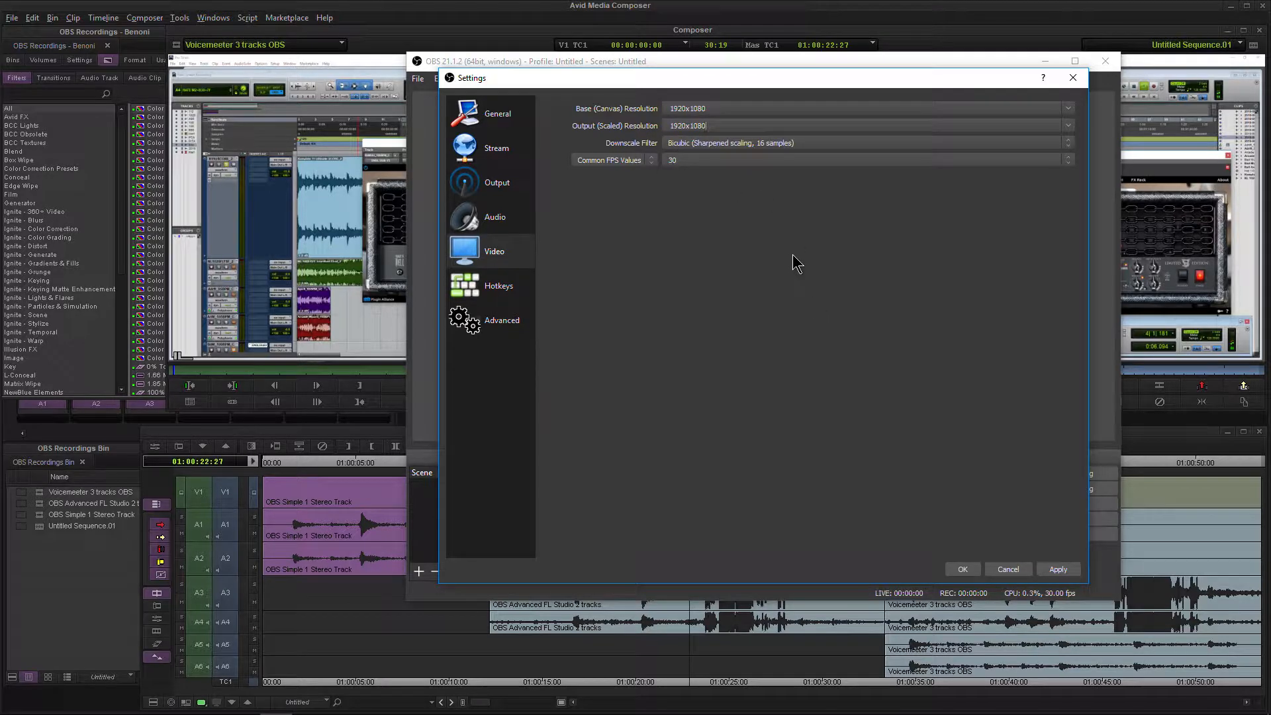
click(624, 161)
click(722, 262)
click(718, 161)
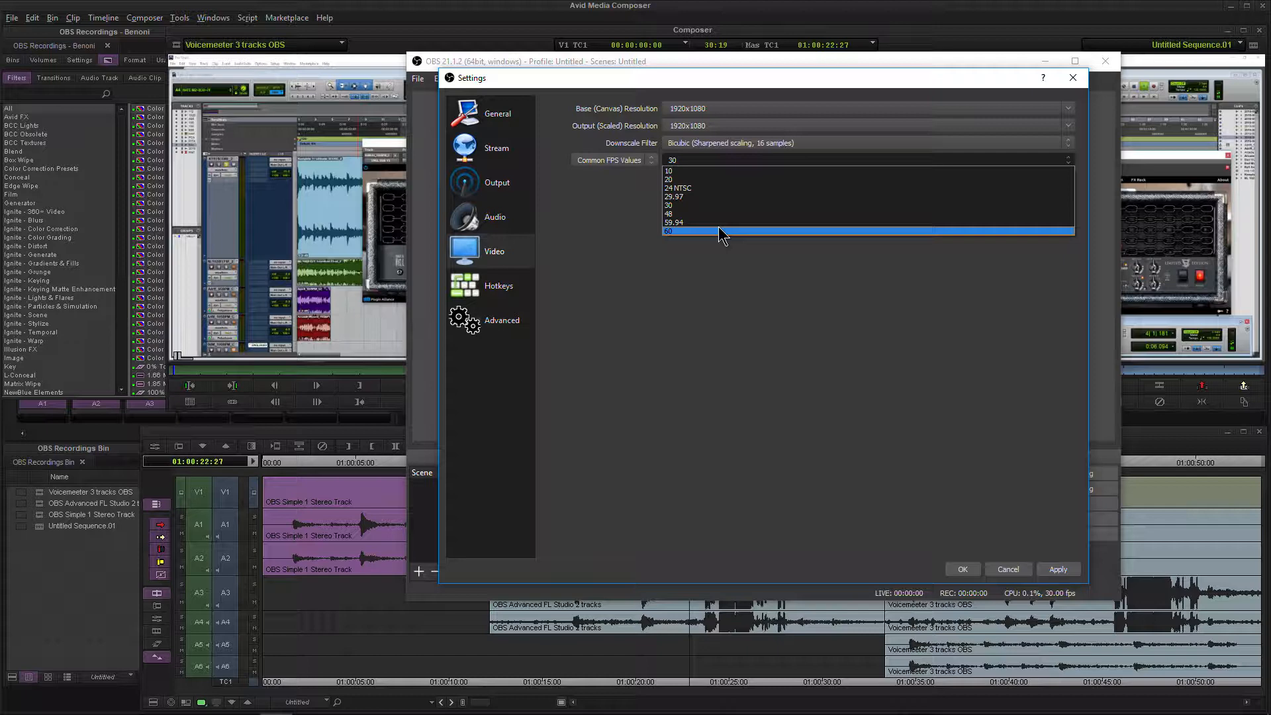
click(696, 206)
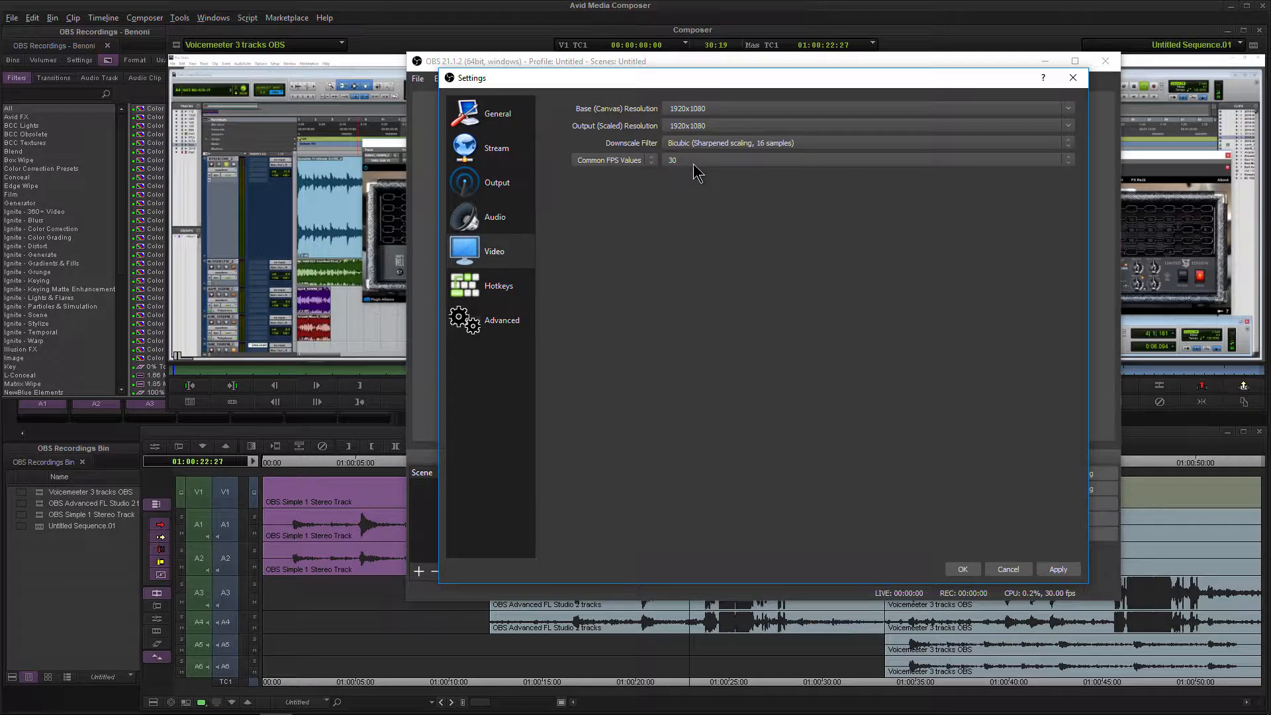
click(695, 165)
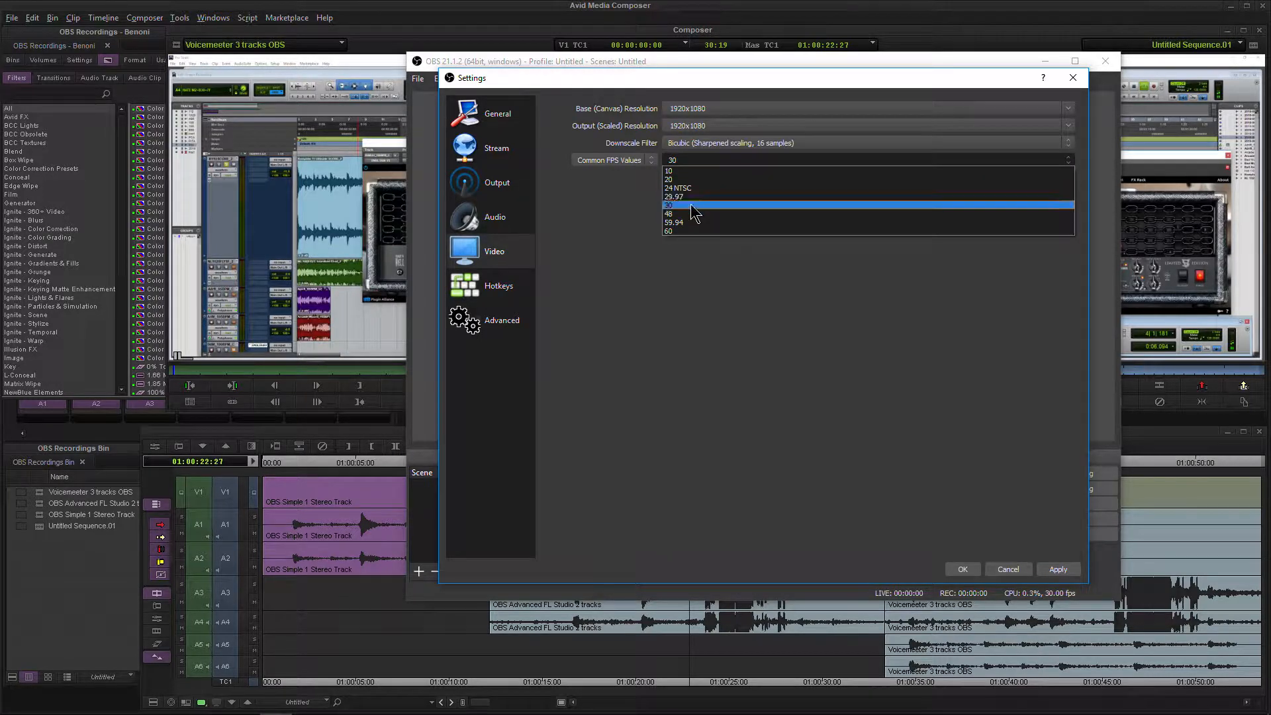
click(490, 292)
Look through the hotkey settings and check the process priority and renderer options in the advanced settings.
click(493, 286)
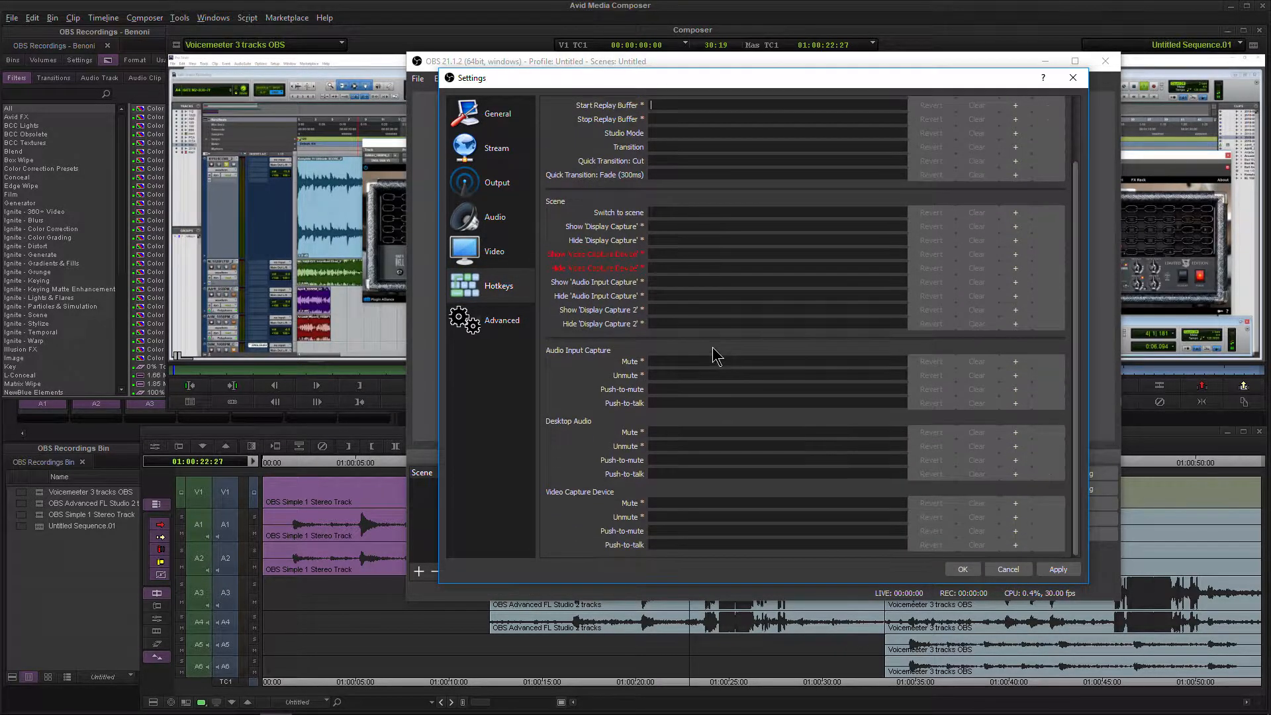
click(513, 327)
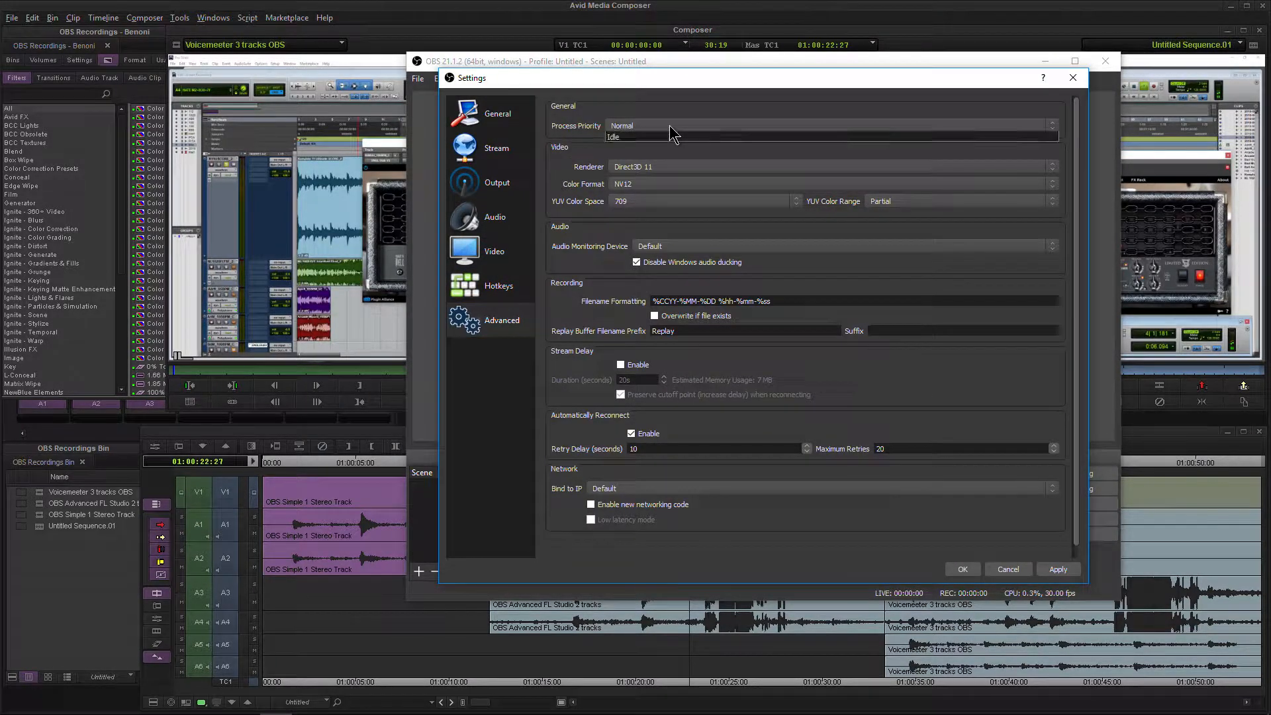
click(672, 132)
click(666, 124)
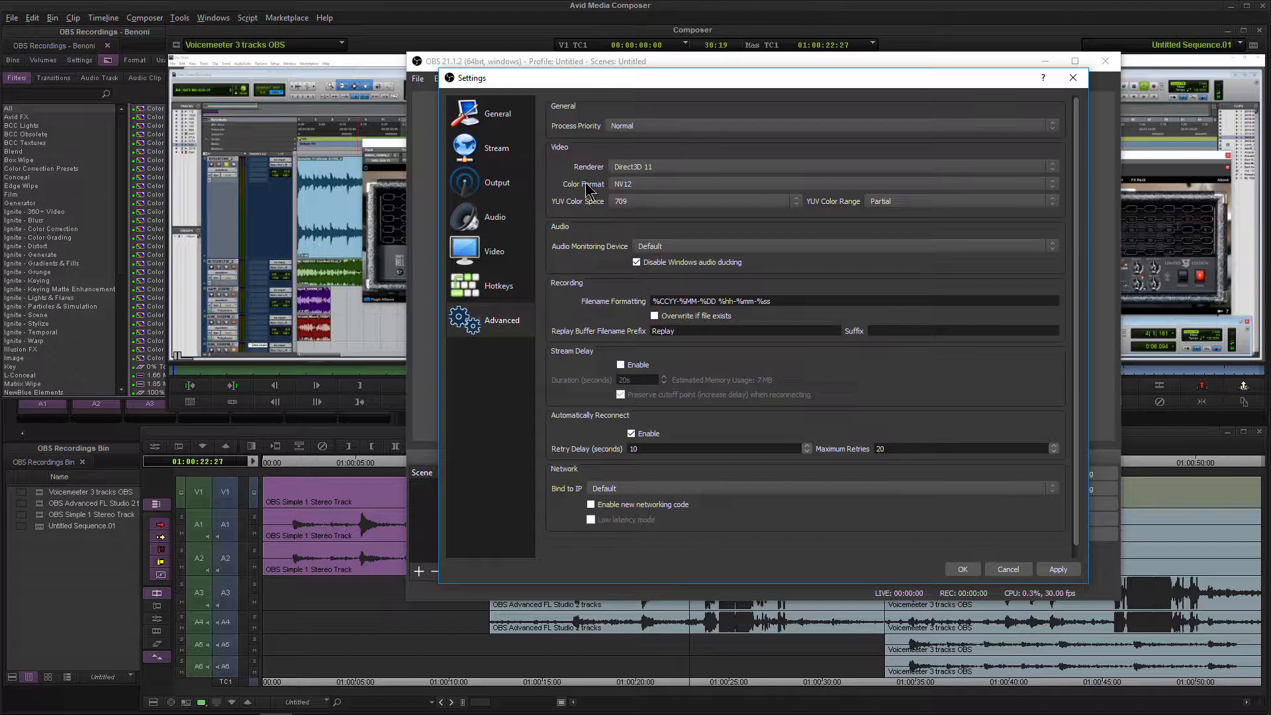
click(657, 168)
click(655, 153)
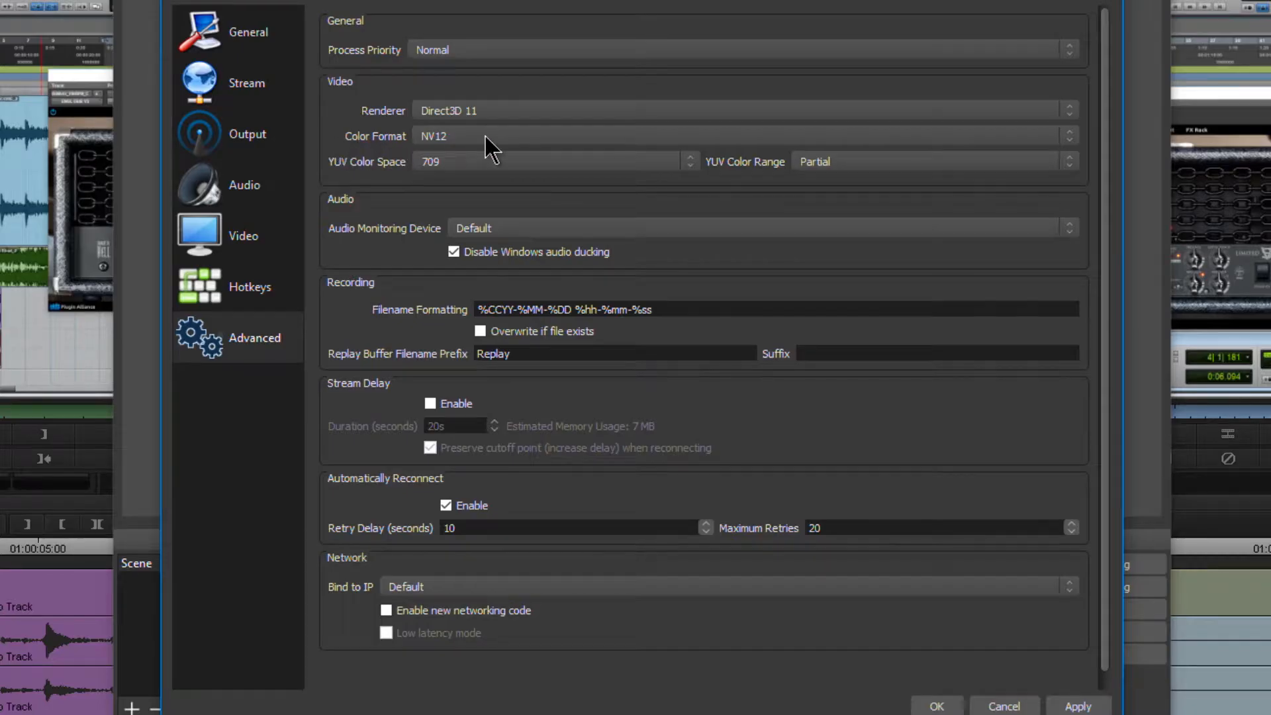
Review the color format options and select 709 as the YUV color space.
click(485, 137)
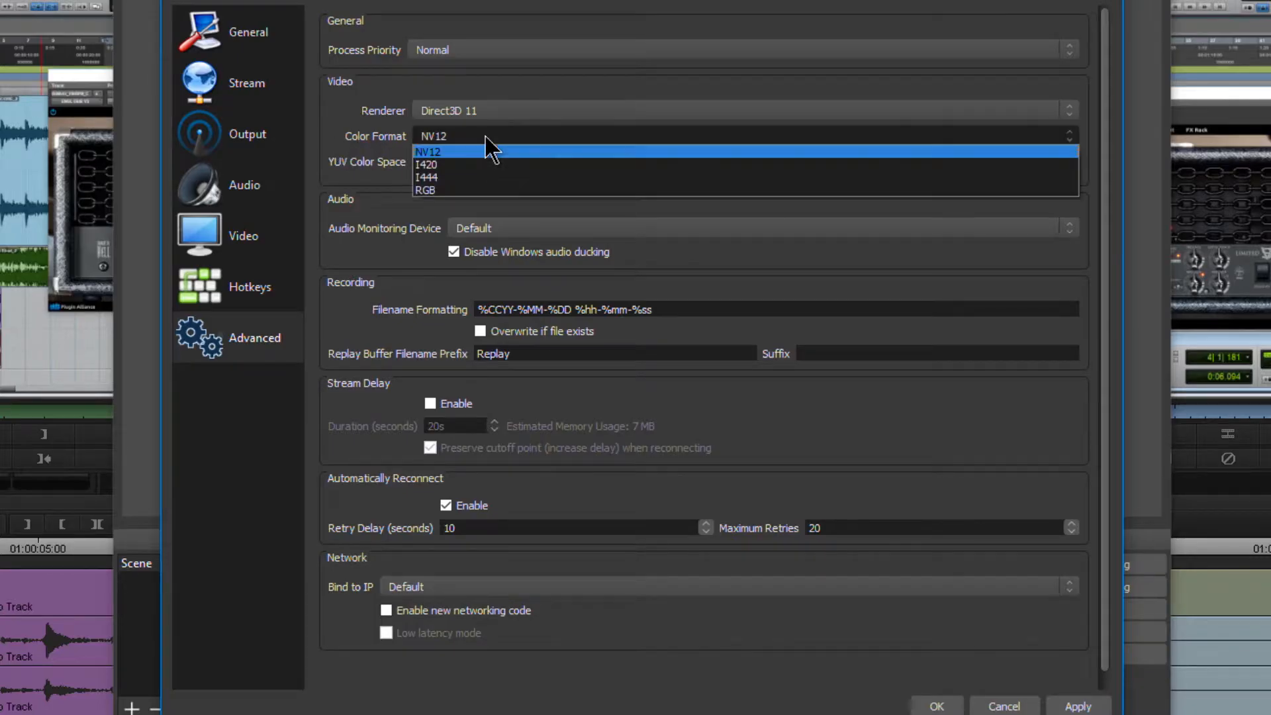
click(474, 190)
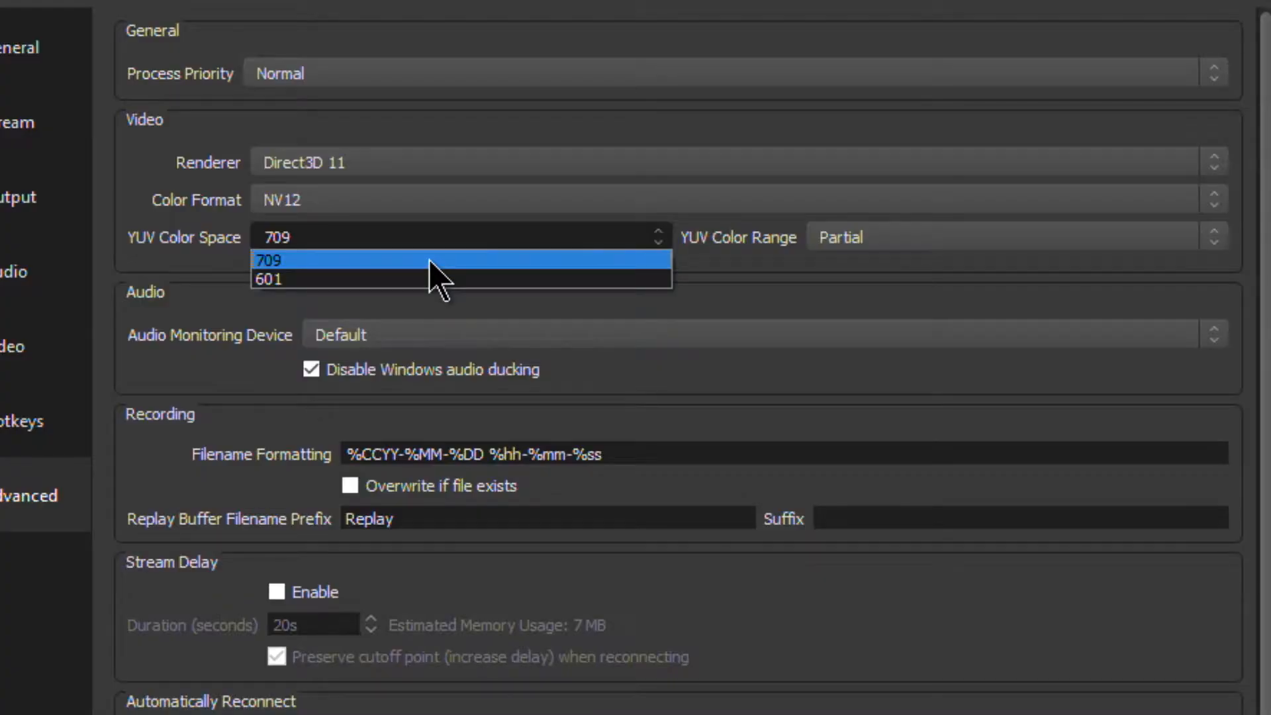
click(431, 262)
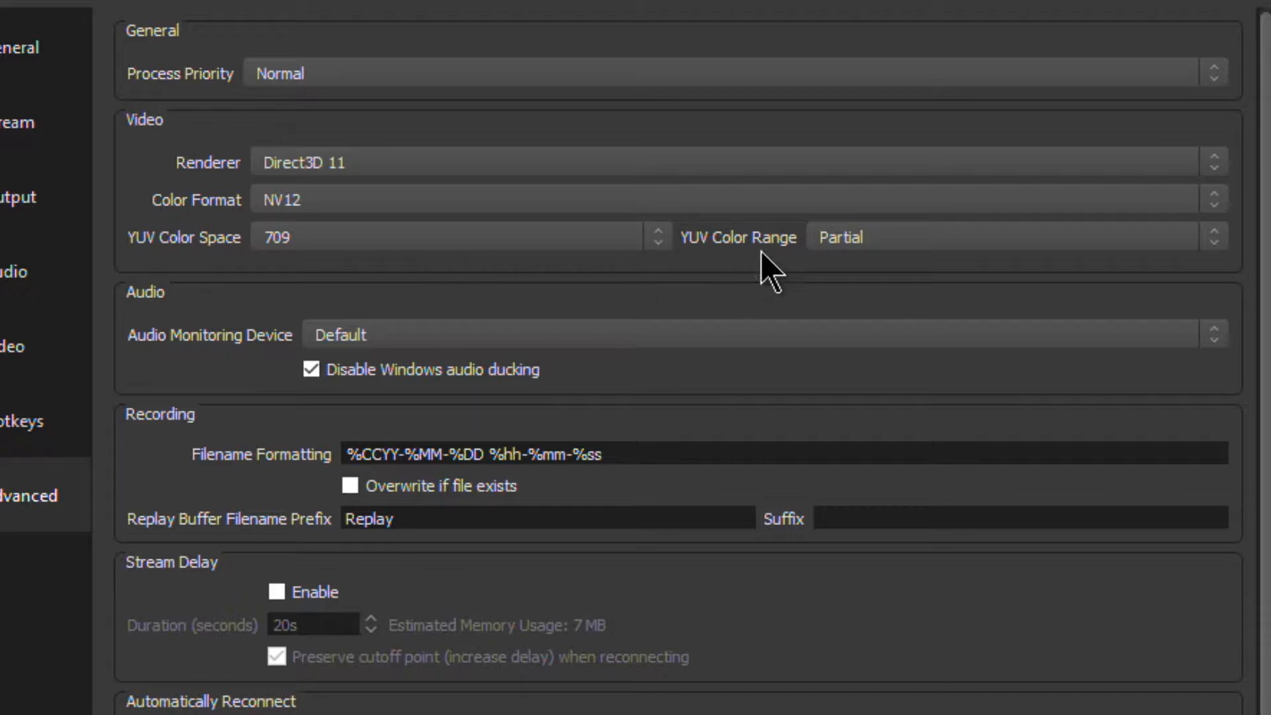
Try the Full and Partial YUV color ranges, choose Partial and save the settings.
click(903, 241)
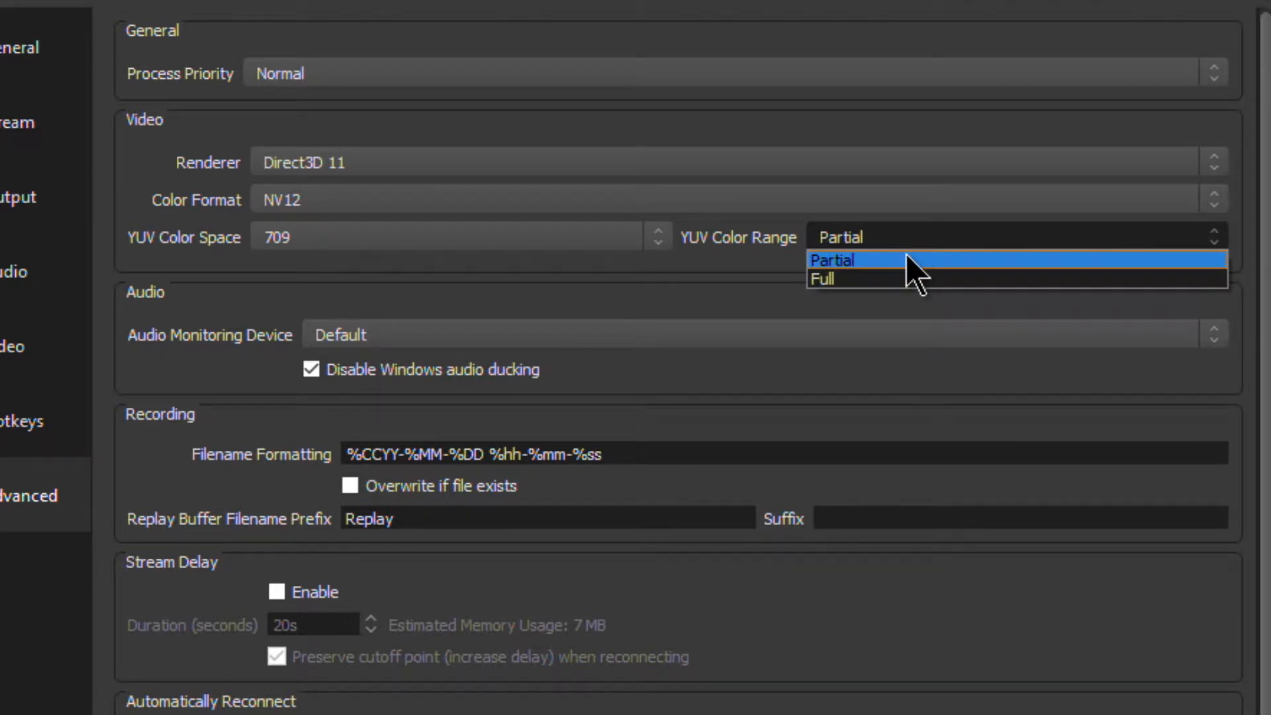
click(906, 277)
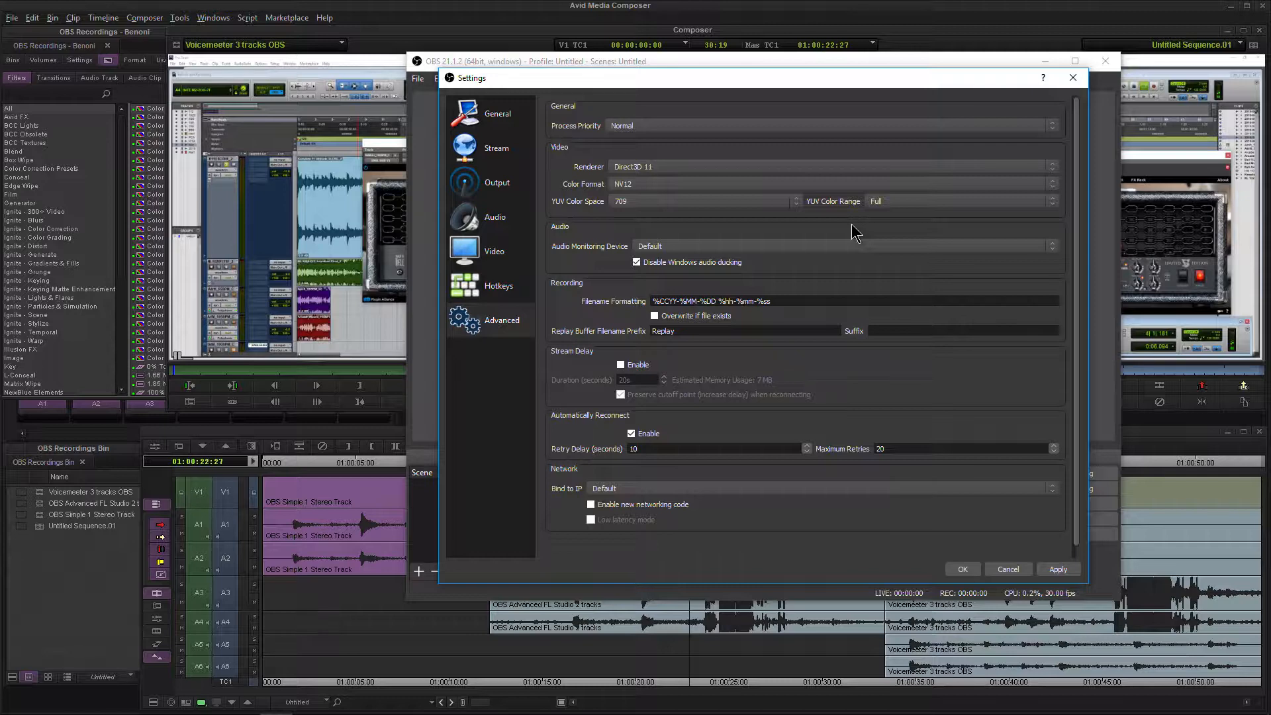
click(874, 200)
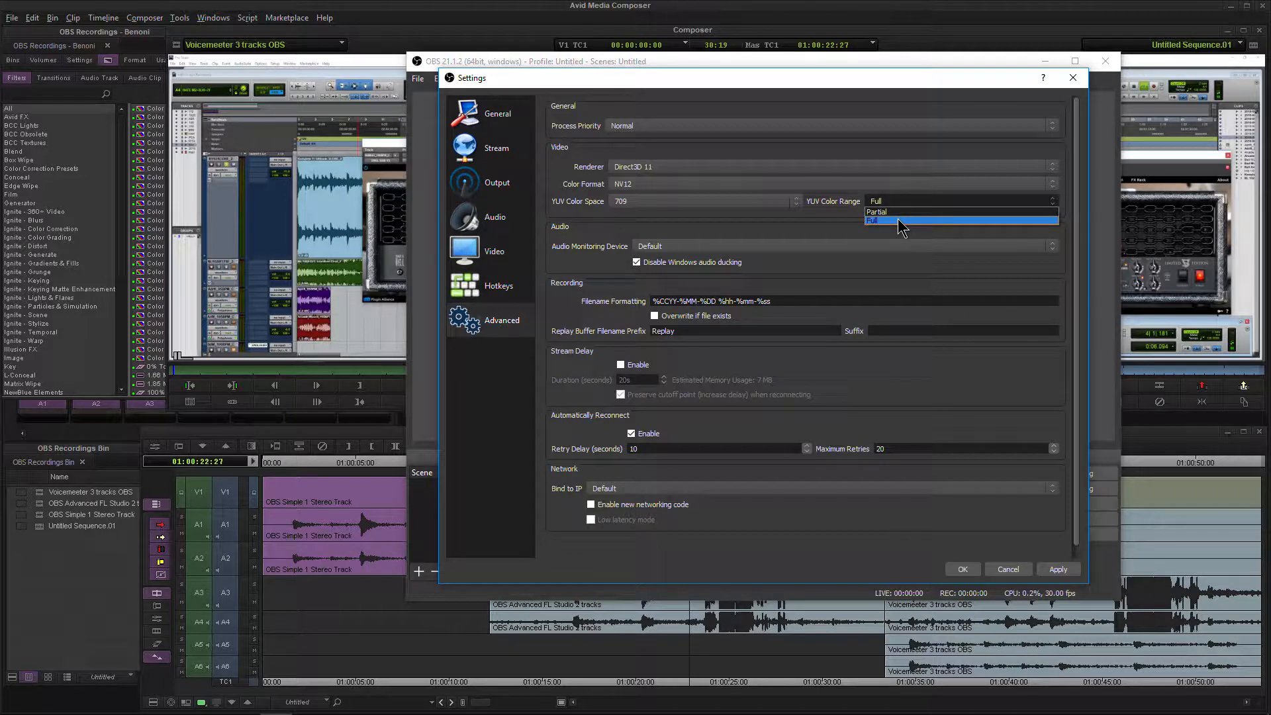
click(891, 212)
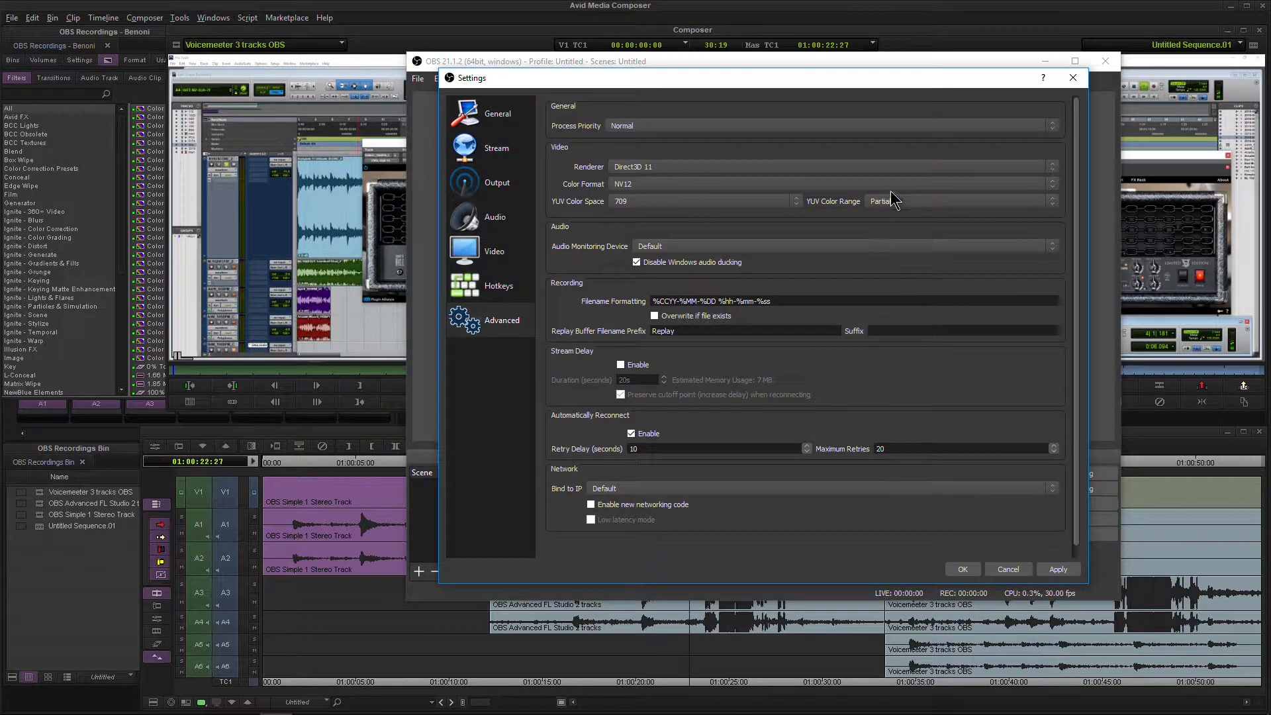
click(899, 204)
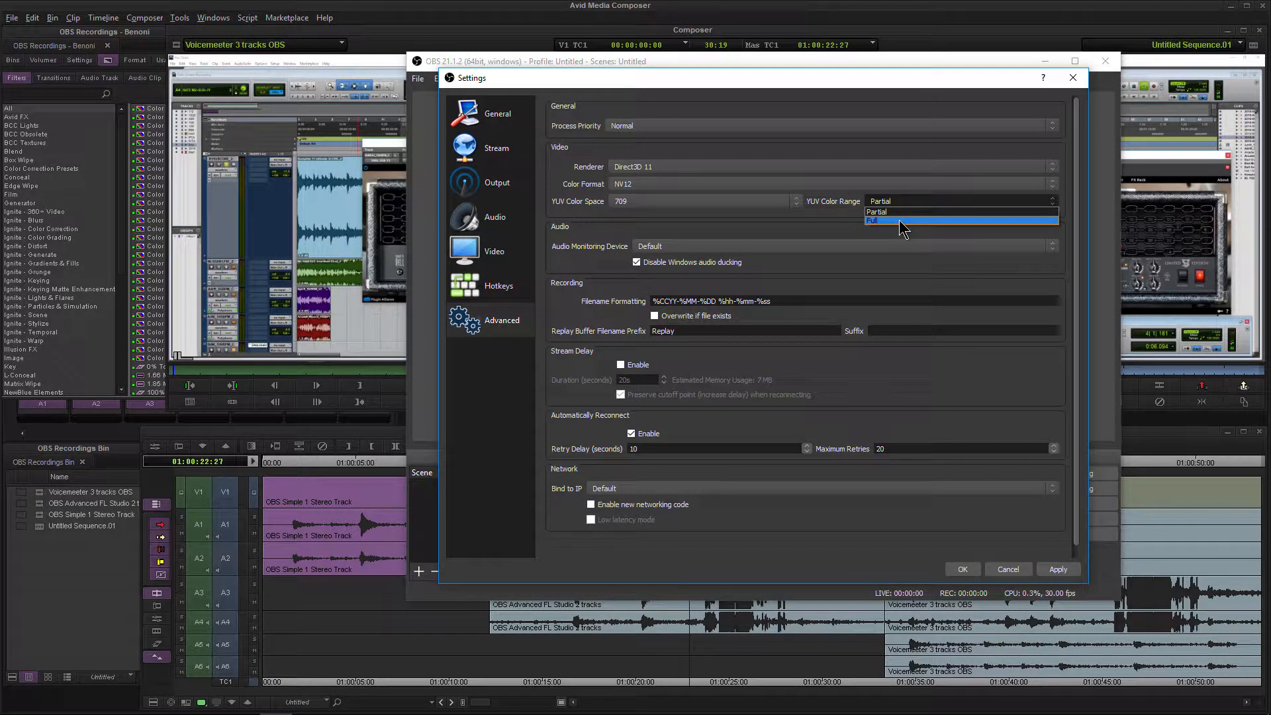
click(902, 221)
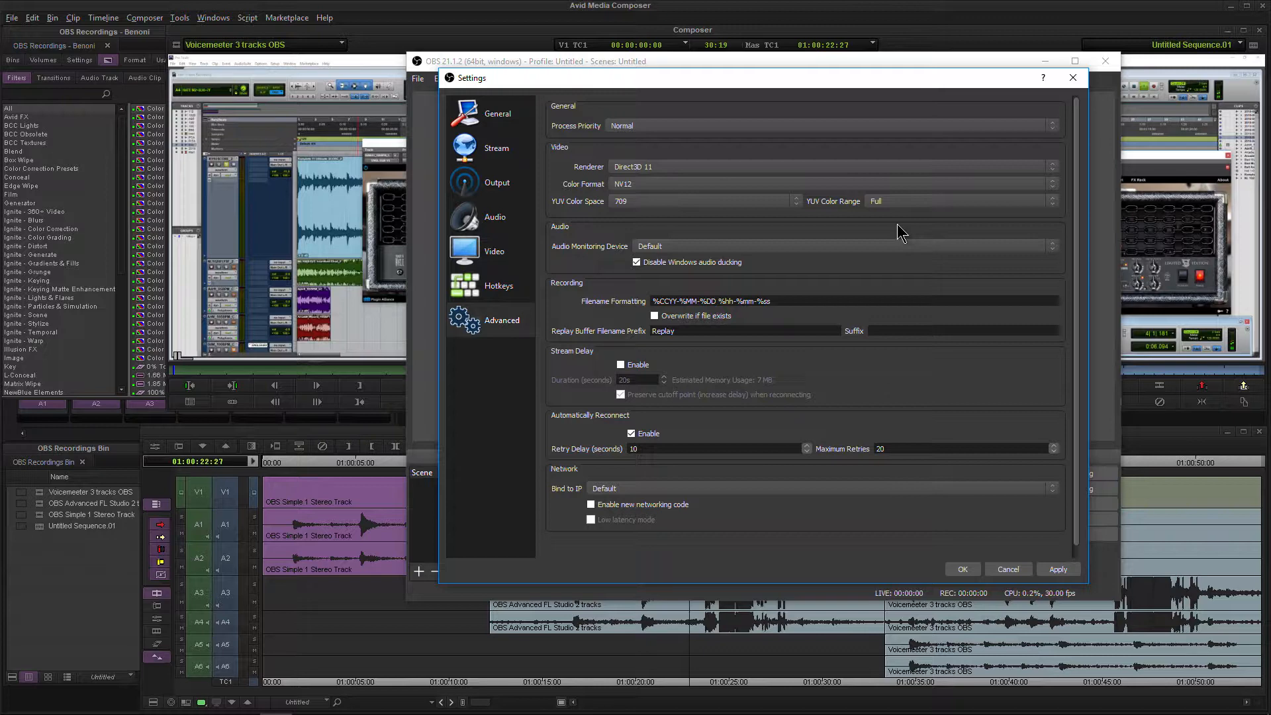
click(904, 202)
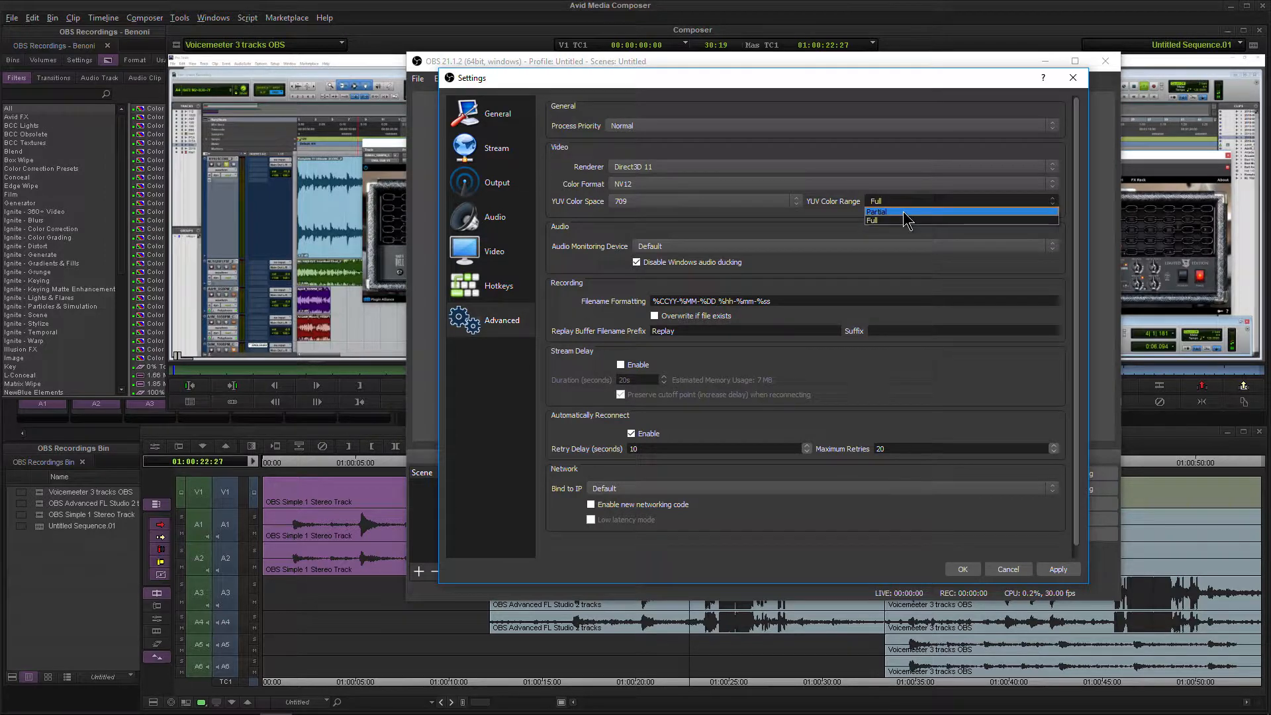
click(891, 212)
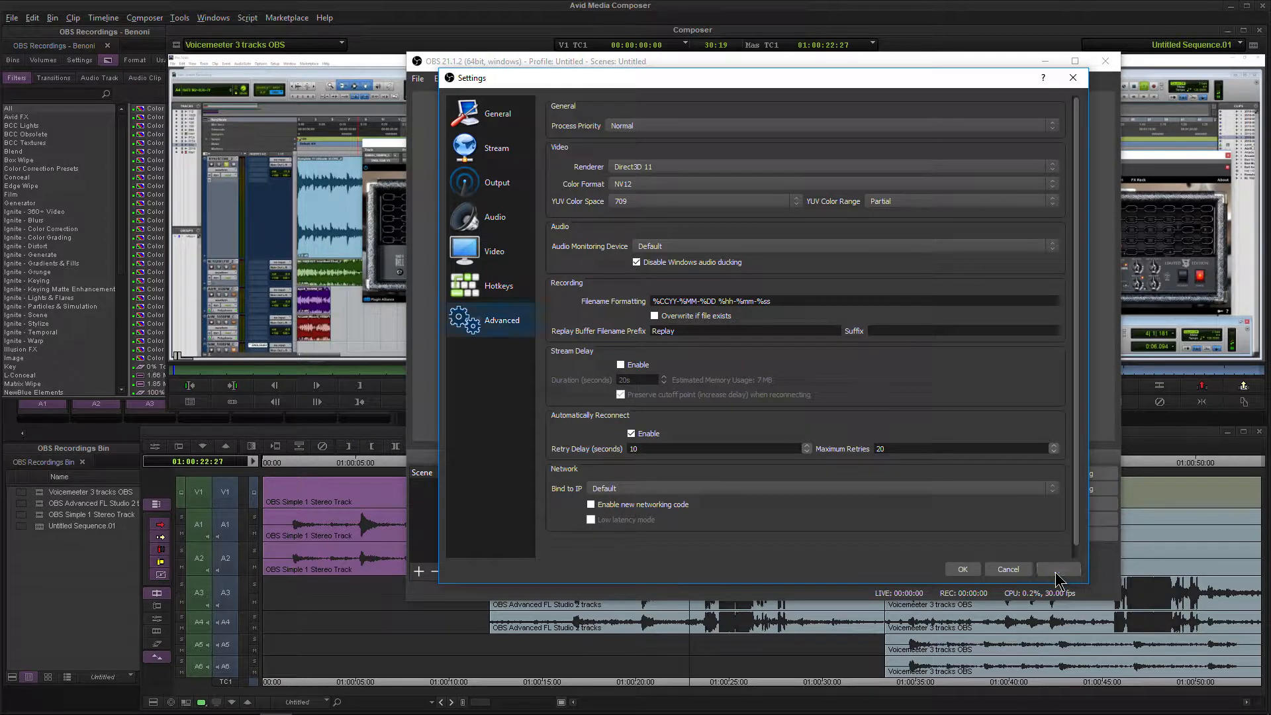
click(964, 570)
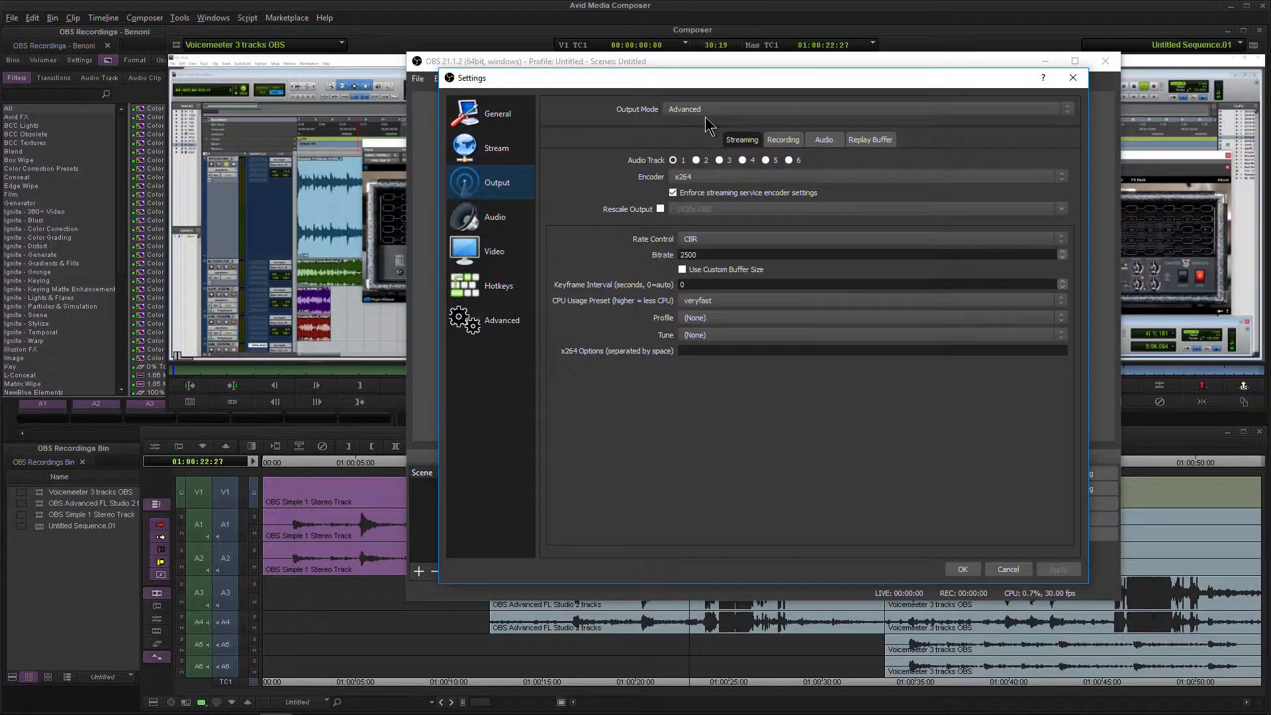
Set the output mode to Advanced and choose mp4 as the recording format.
click(709, 110)
click(706, 119)
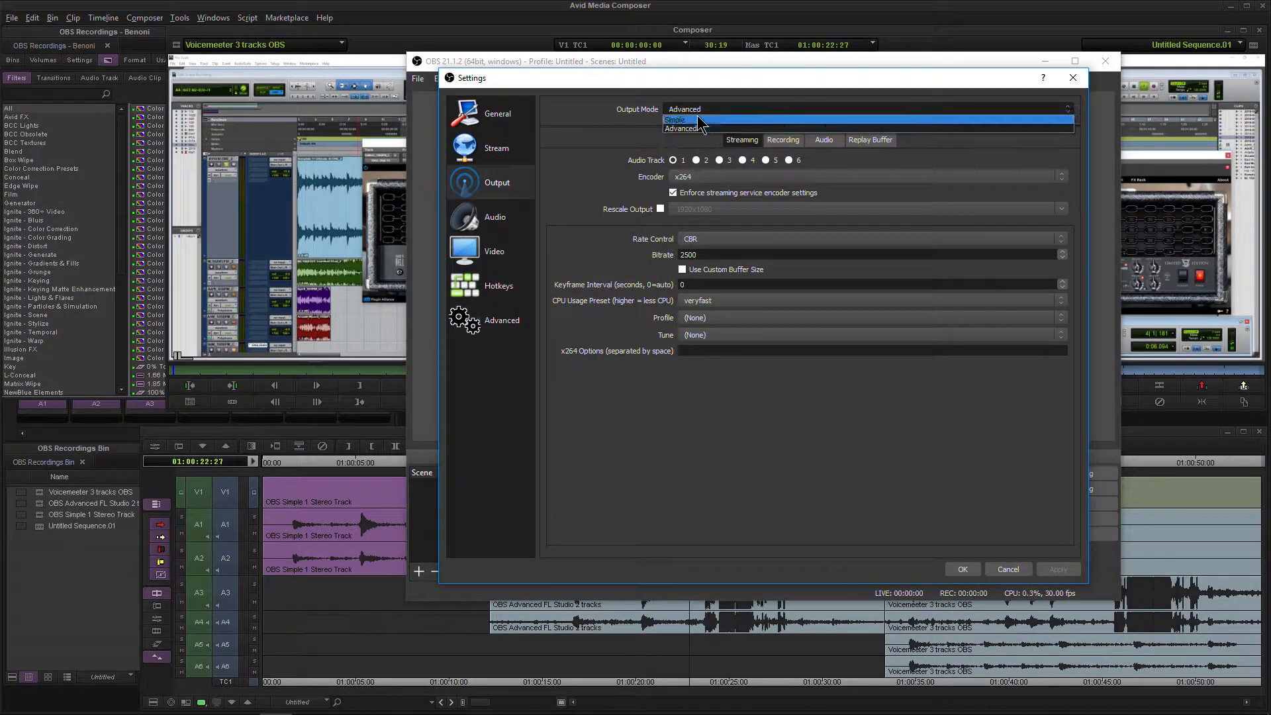
click(704, 110)
click(706, 128)
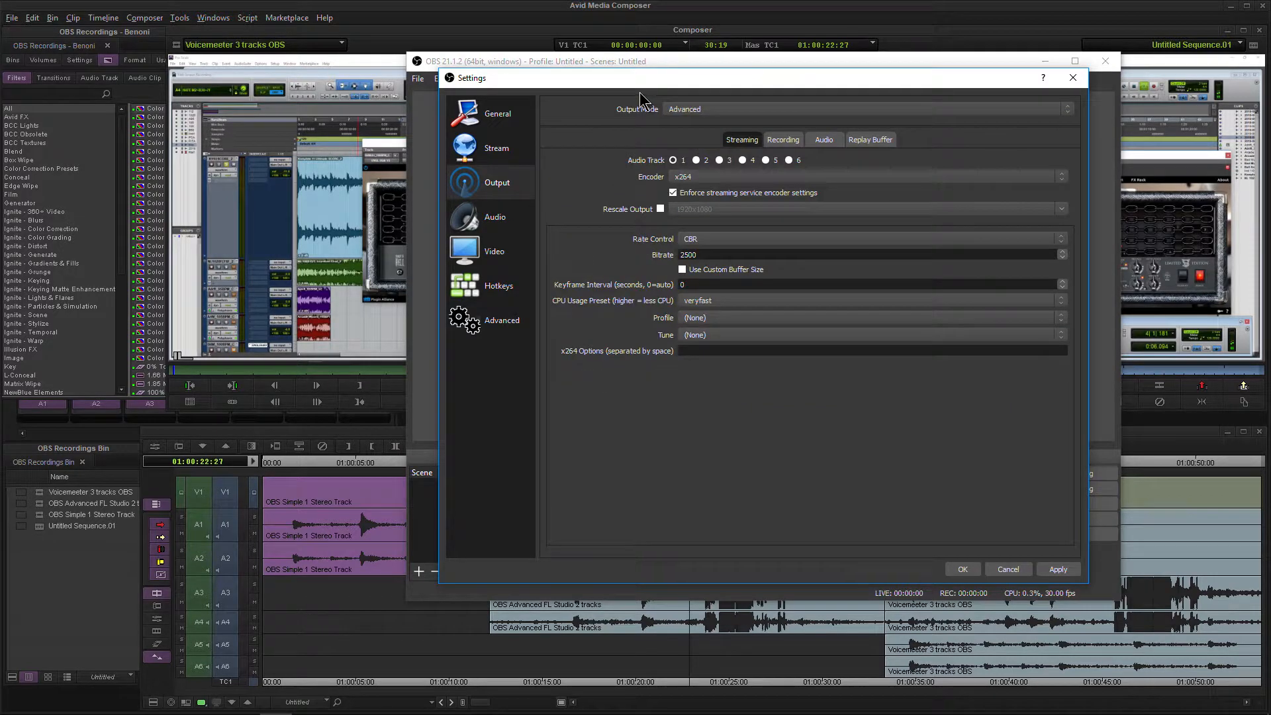
click(790, 144)
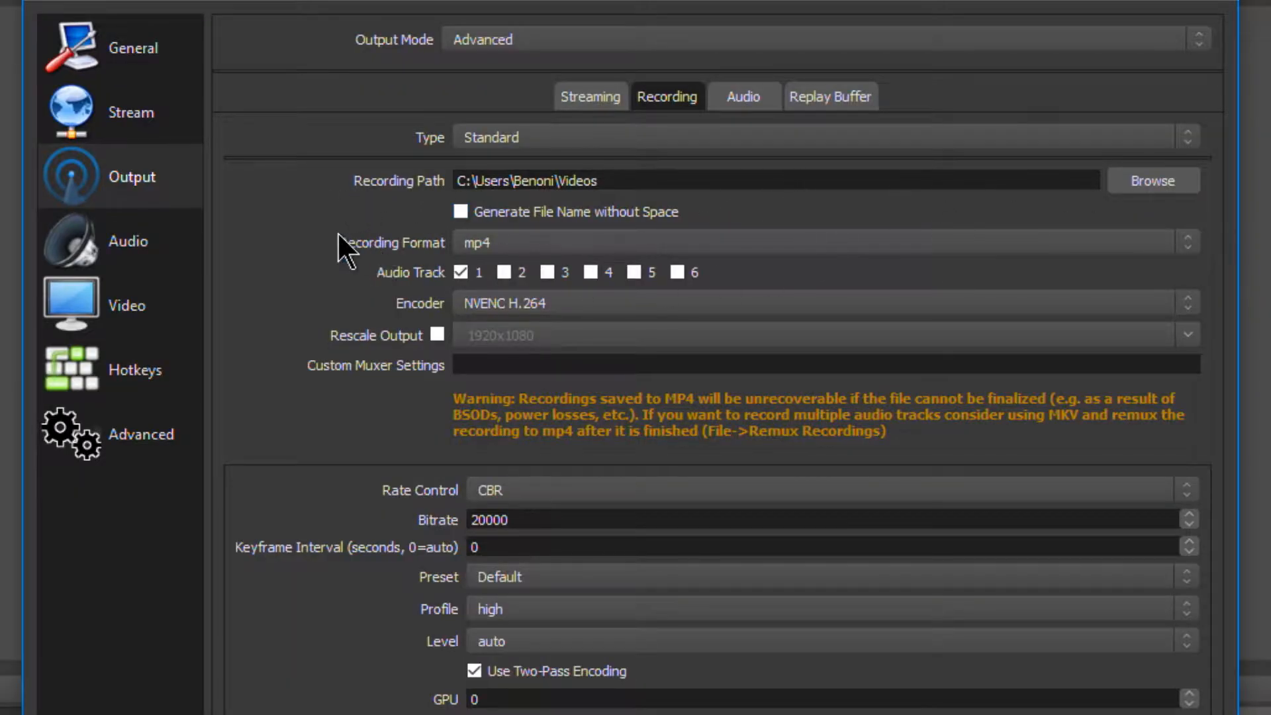
click(533, 240)
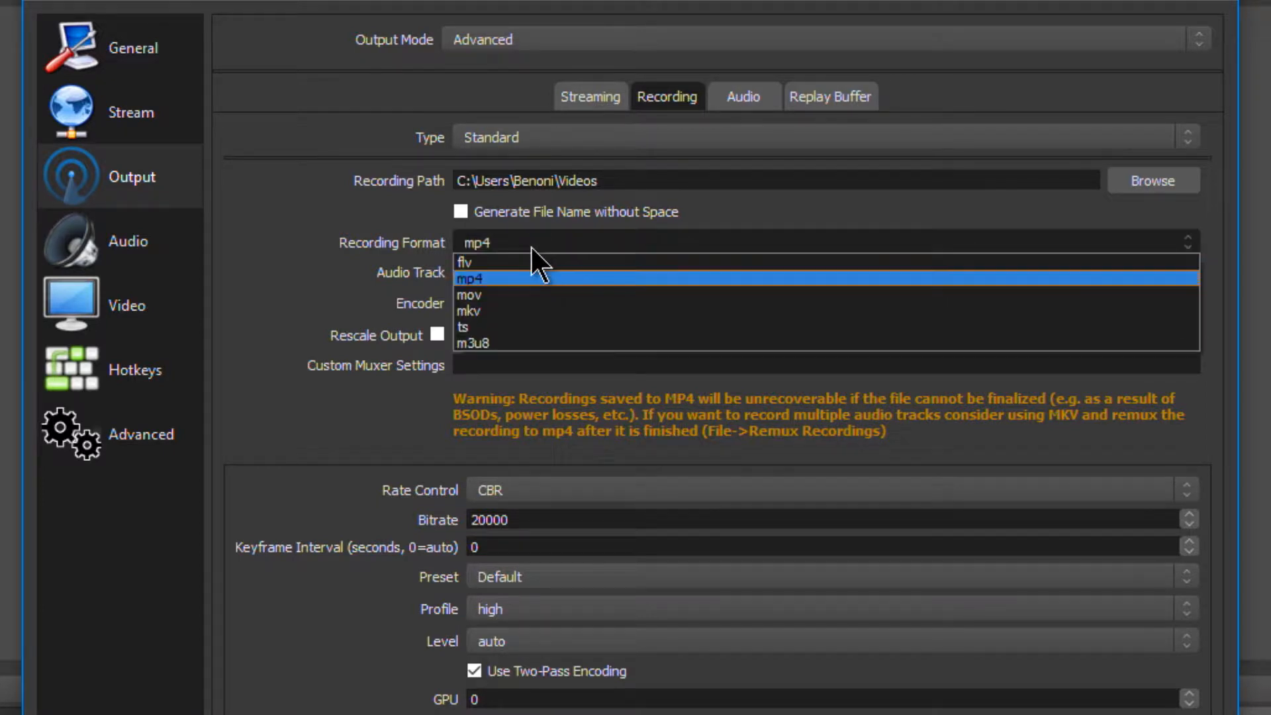
click(507, 278)
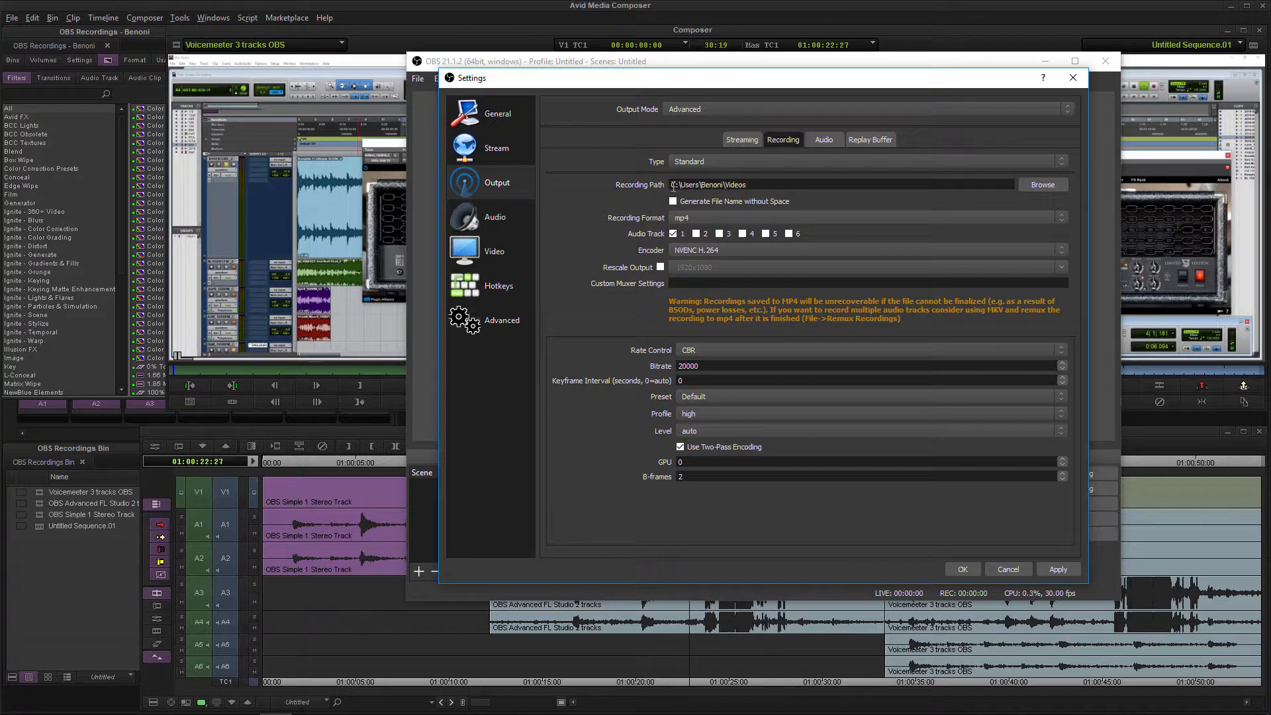
Enable audio tracks 2 and 3 for recording and select the NVENC H.264 encoder.
click(696, 233)
click(719, 233)
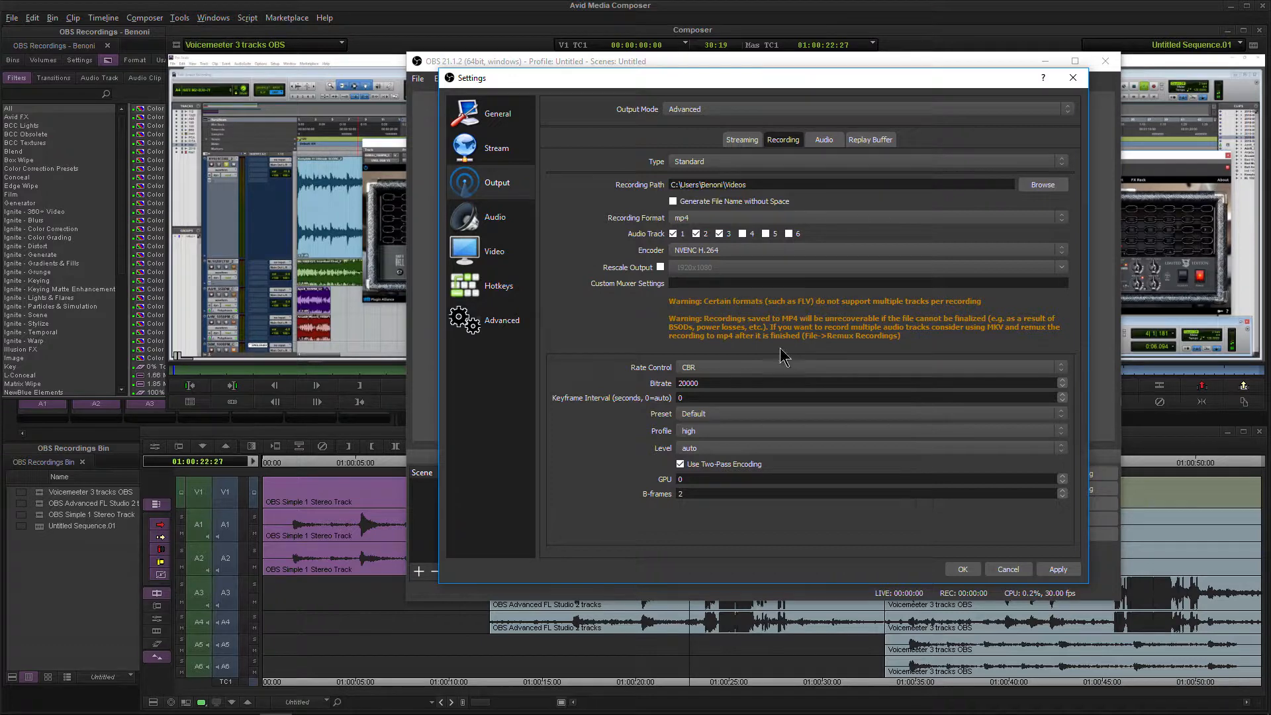
click(784, 251)
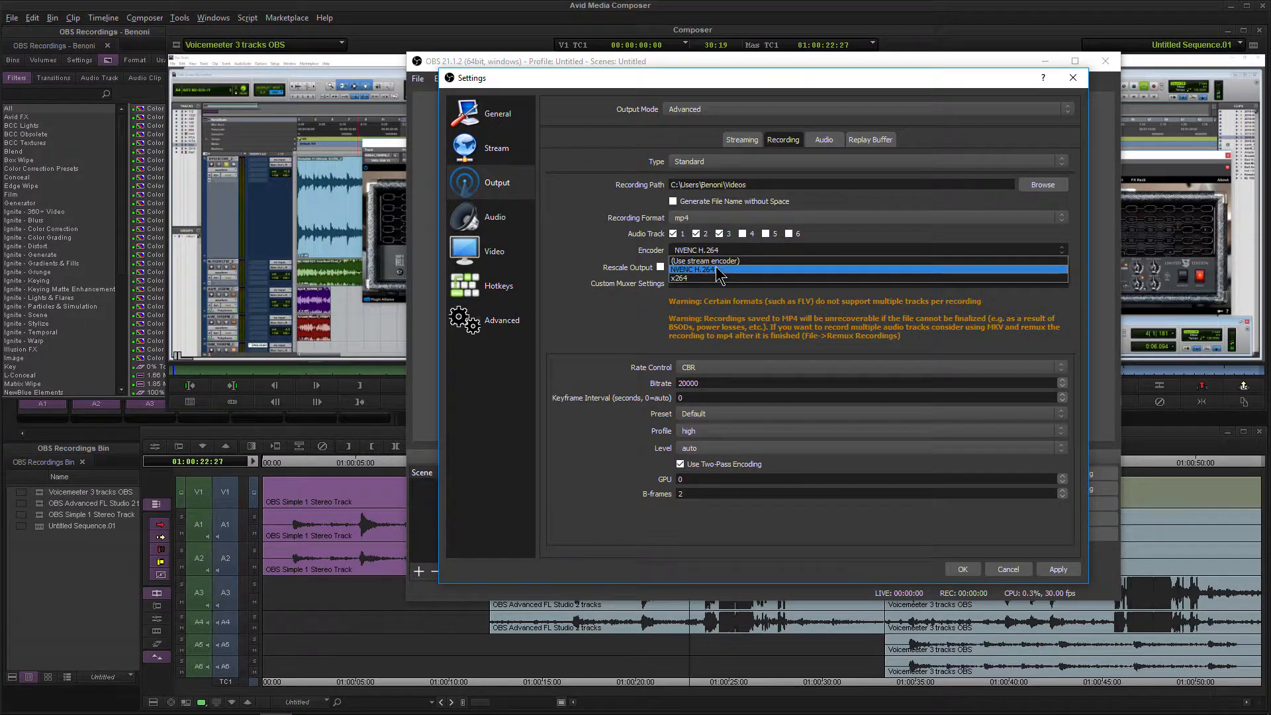
click(716, 271)
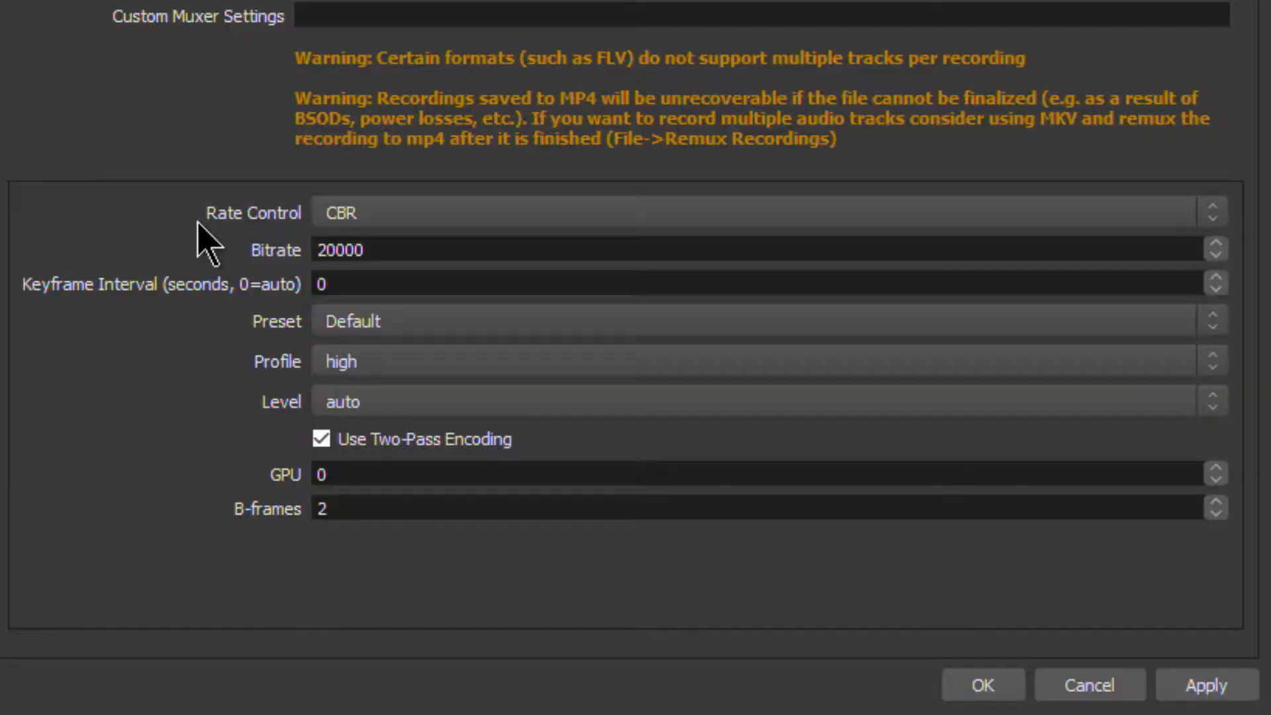
Select CBR rate control for the recording and set its bitrate to 10000.
click(720, 367)
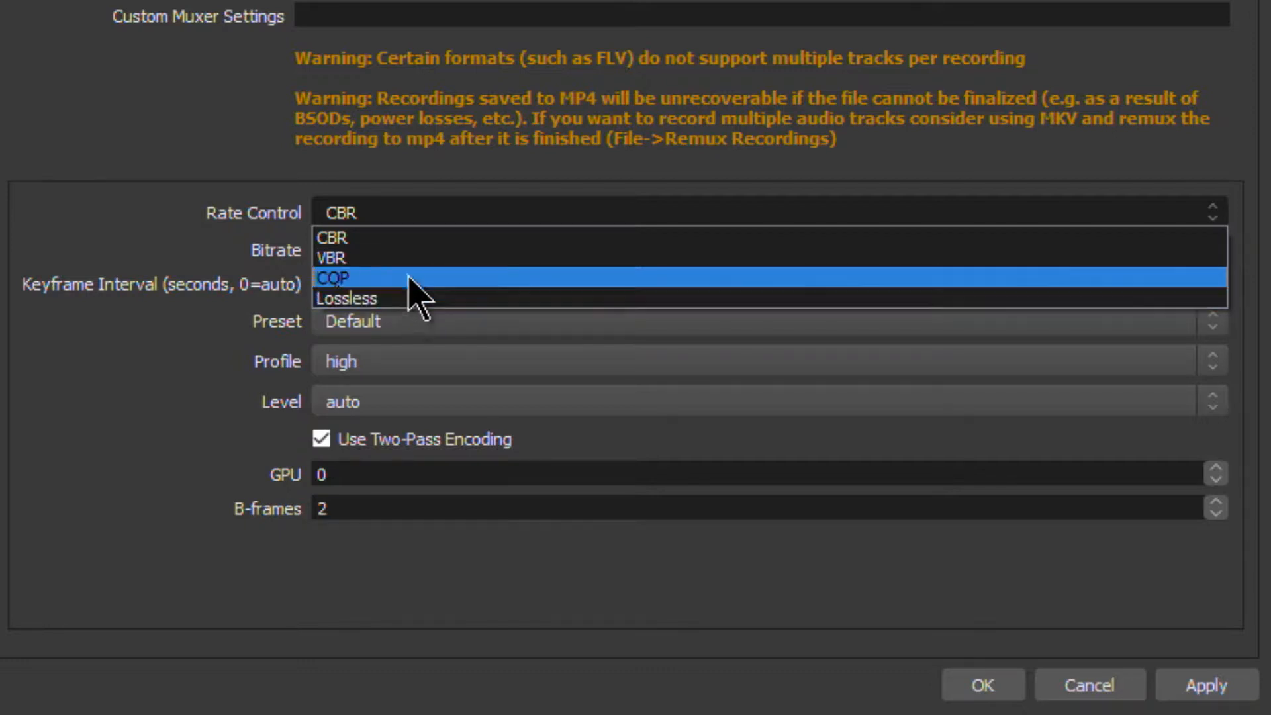
click(403, 237)
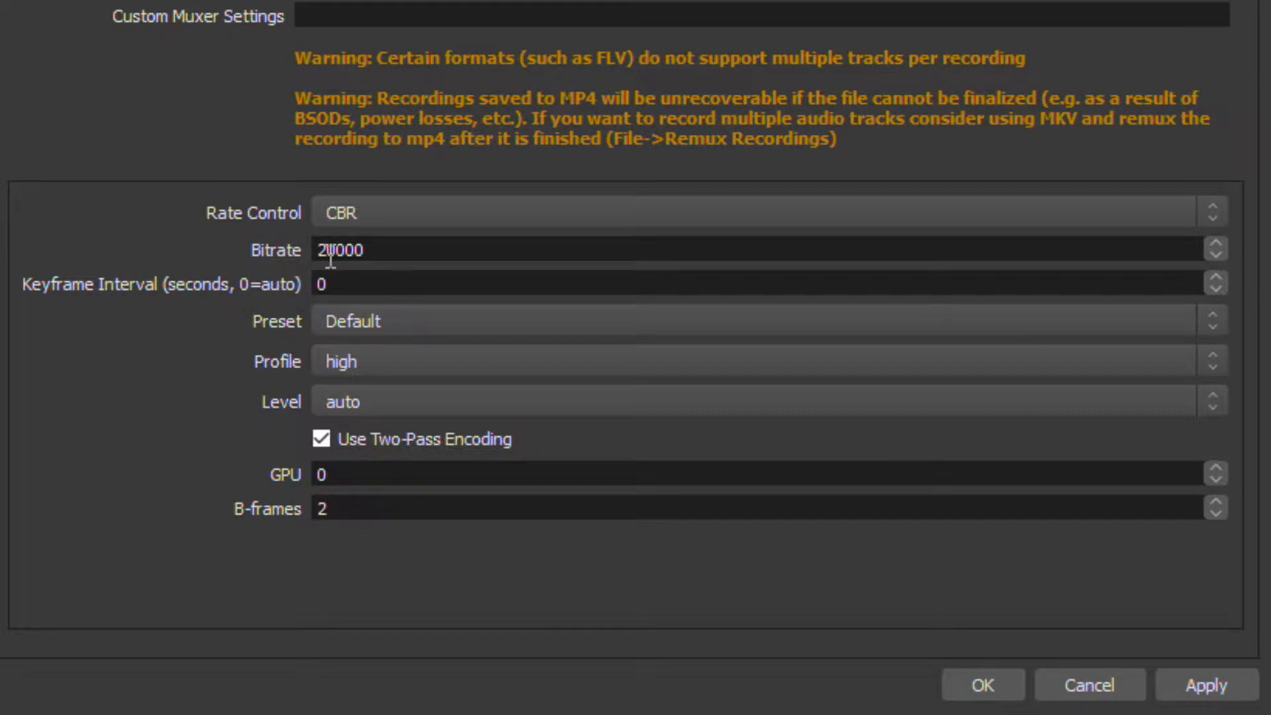
double_click(406, 253)
text(2500)
key(BackSpace)
key(BackSpace)
key(BackSpace)
key(BackSpace)
text(10000)
Review the encoder's preset, profile and level options, keeping Default, high and auto for the recording.
click(430, 323)
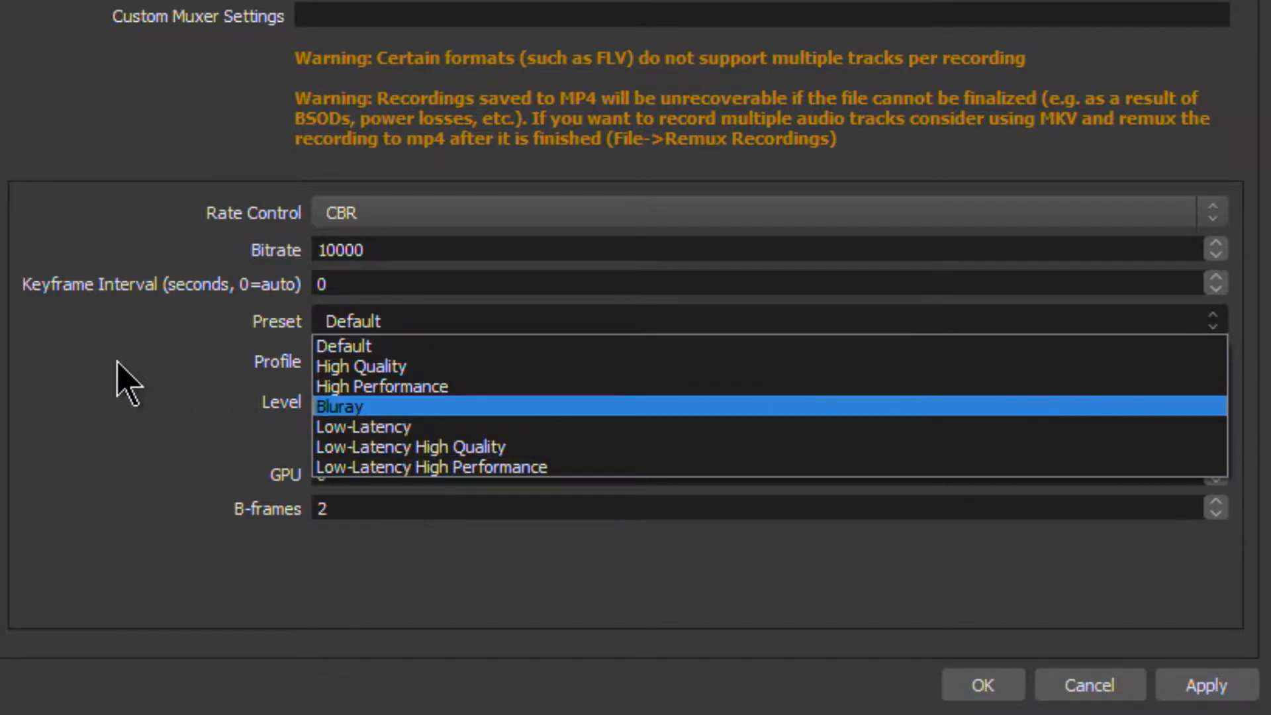
click(118, 359)
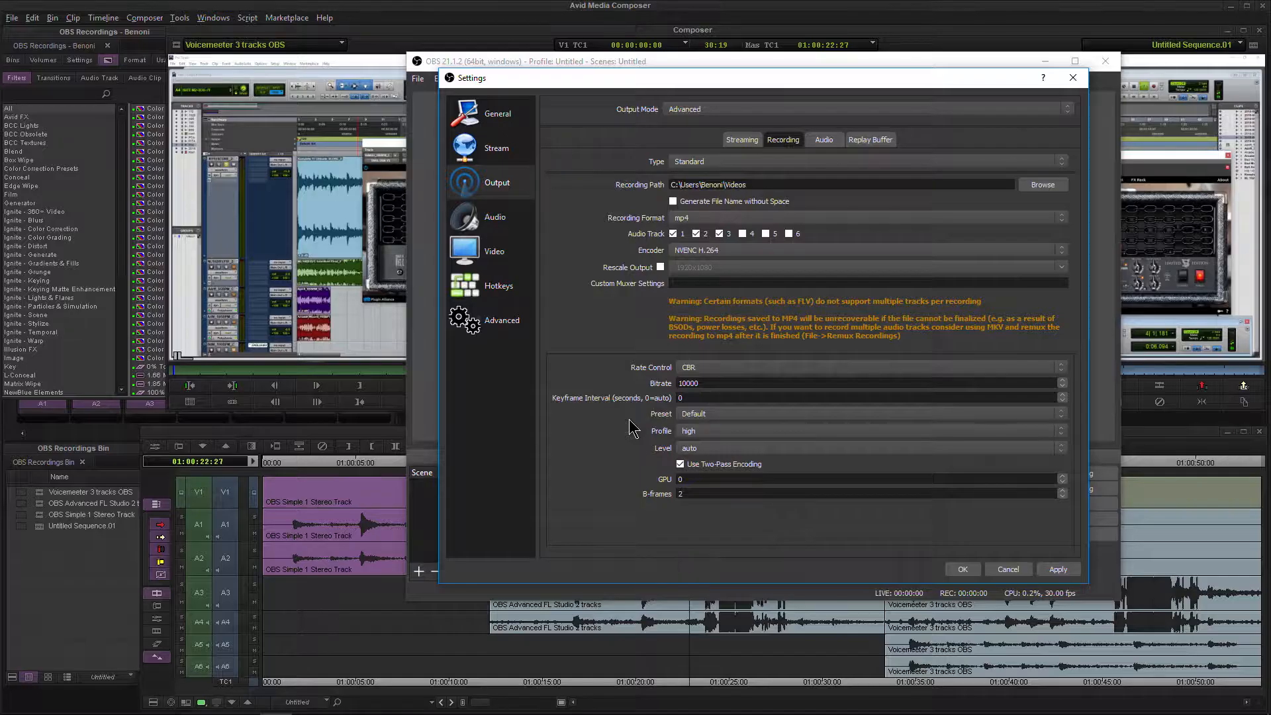
click(720, 417)
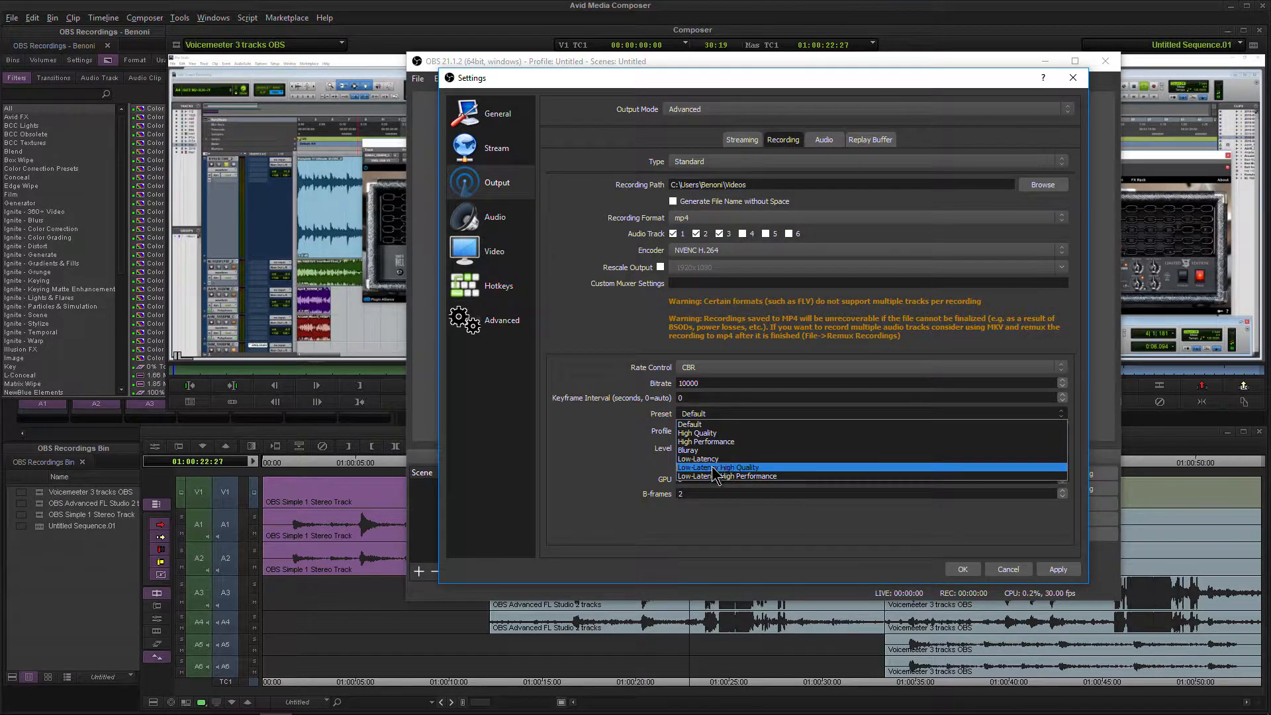
click(596, 418)
click(726, 437)
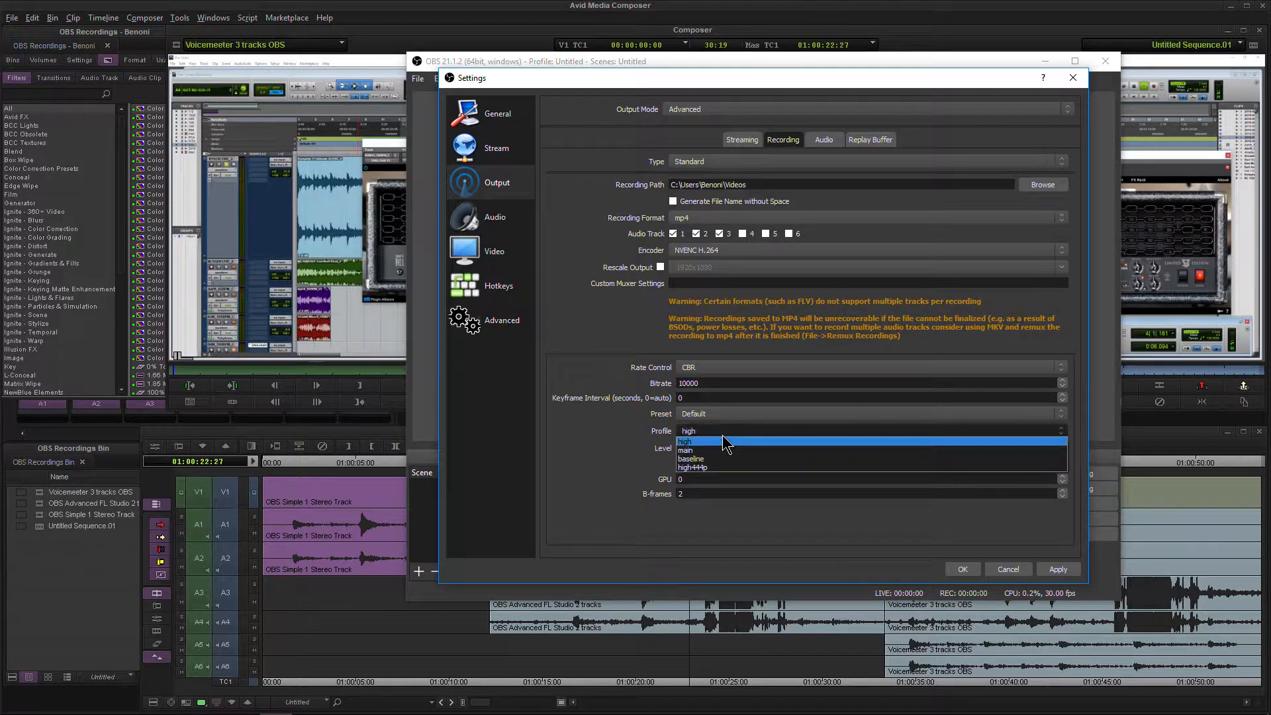
click(566, 438)
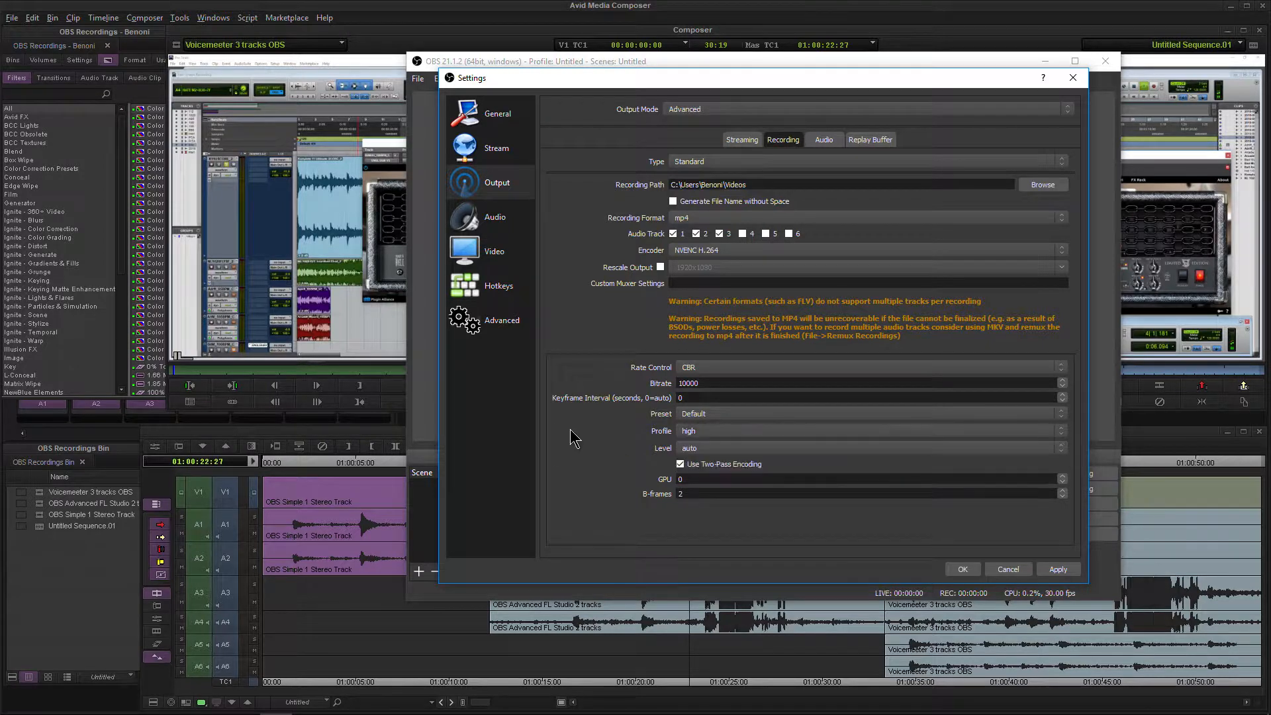
click(705, 450)
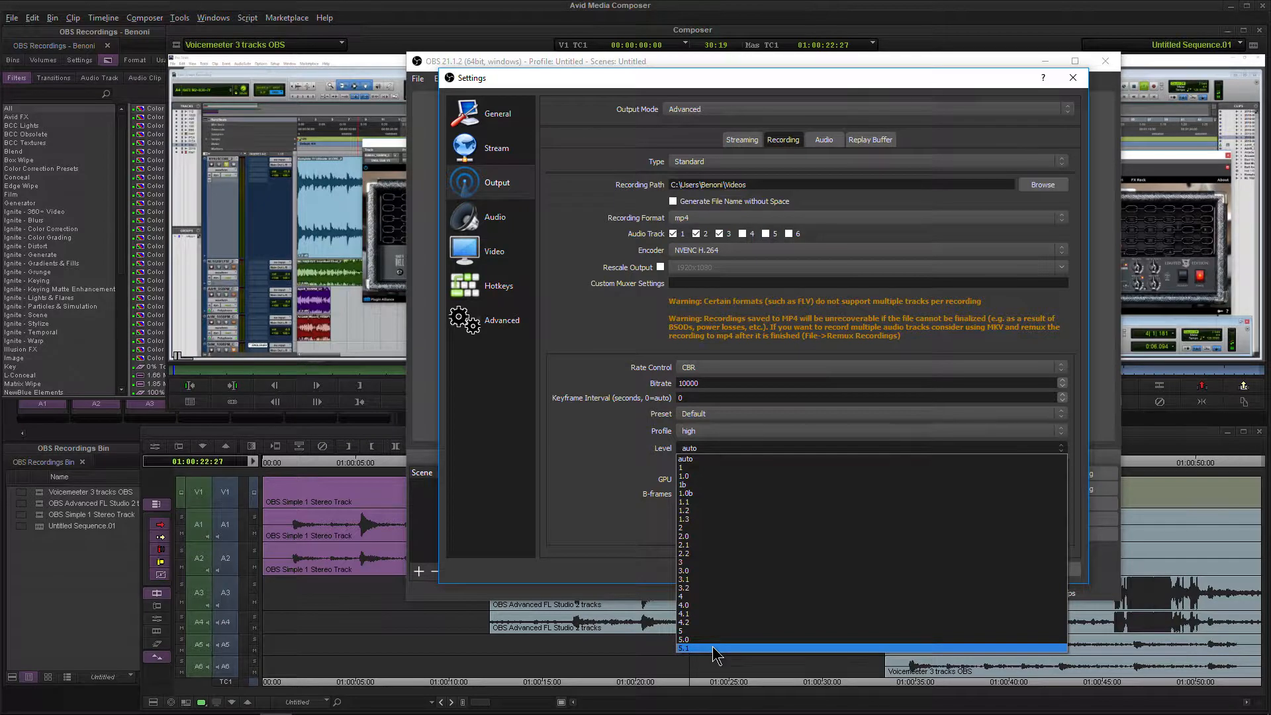
click(747, 458)
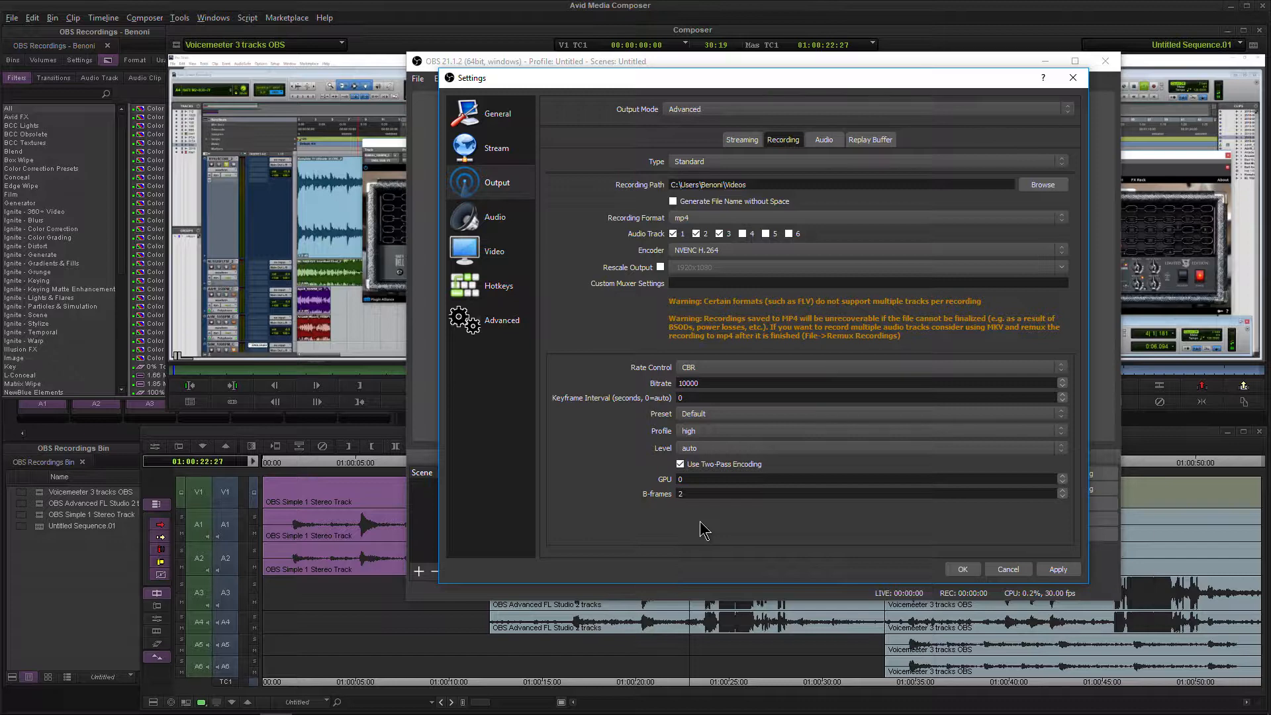
Choose 320 as the audio bitrate for track 1, recheck the recording options and save the settings.
click(824, 140)
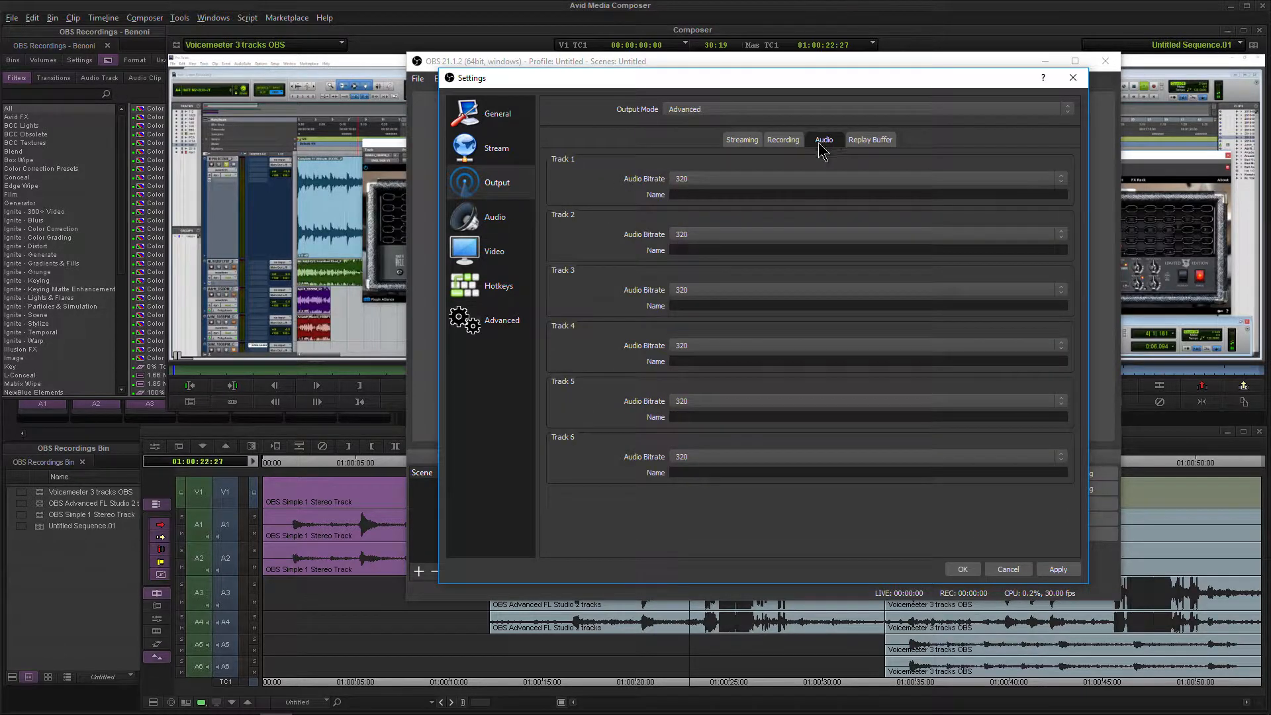
click(773, 178)
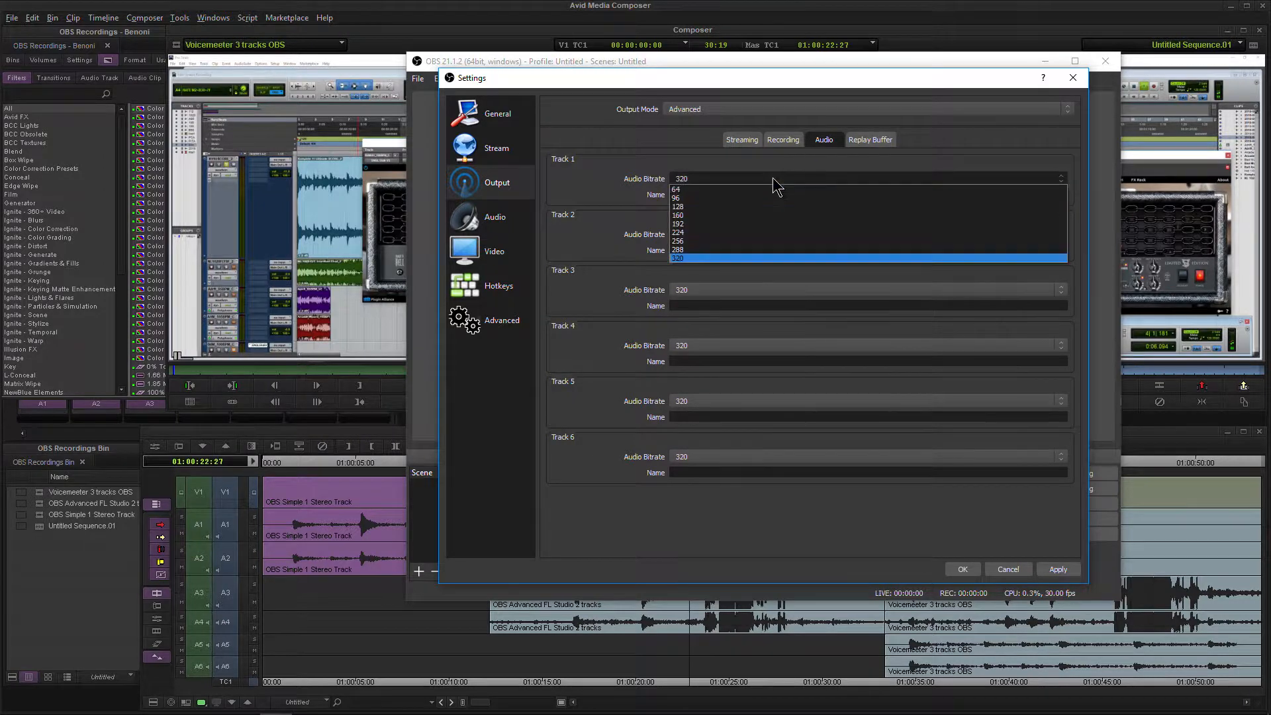
click(703, 258)
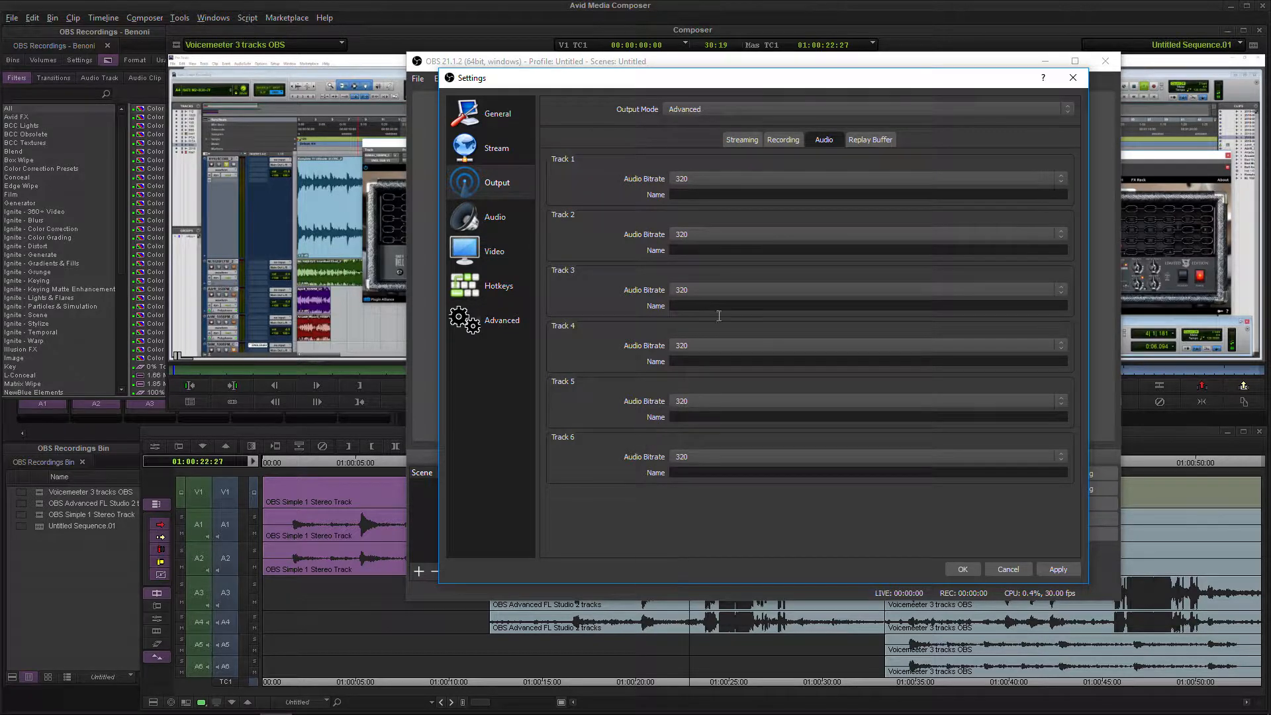
click(776, 143)
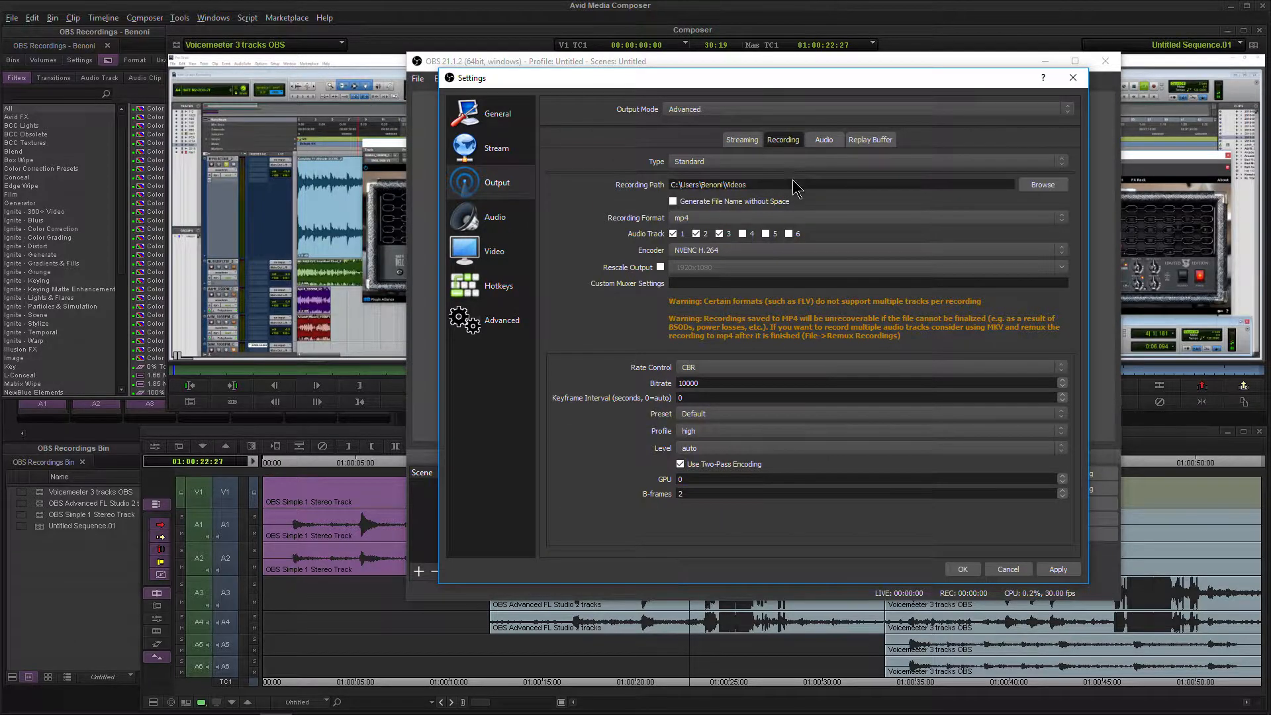
click(963, 569)
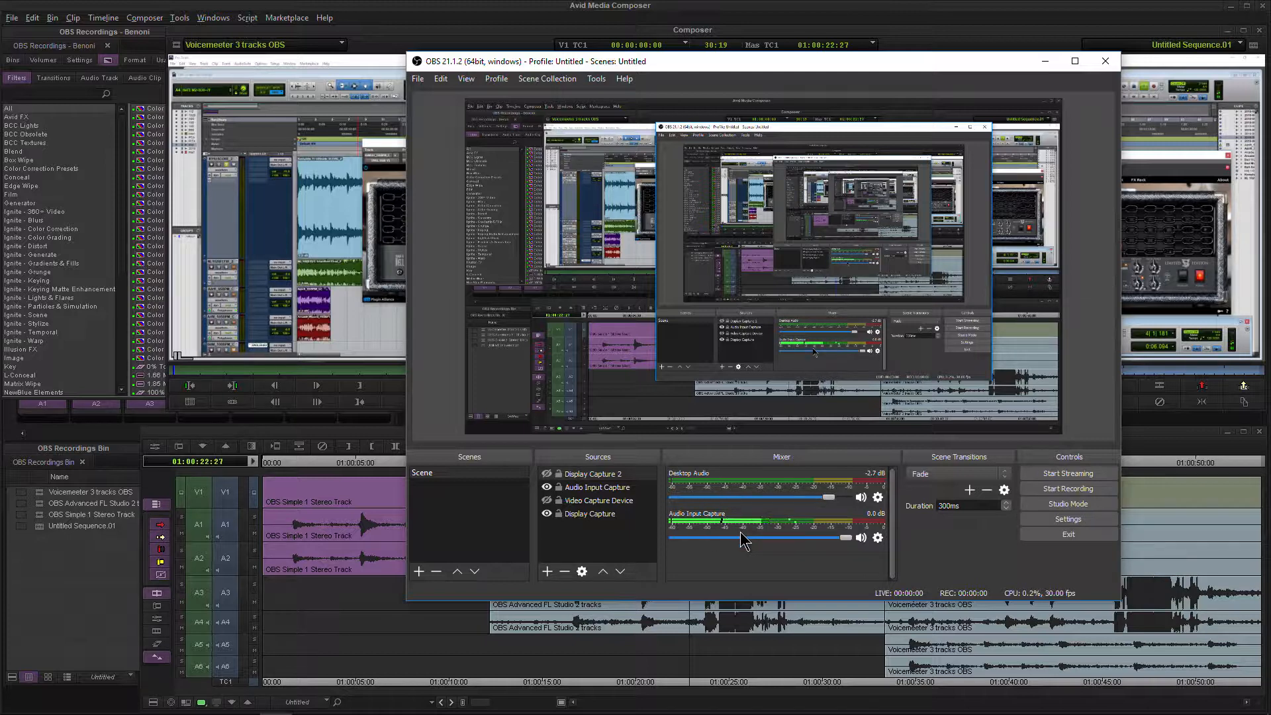
In the advanced audio properties, route Audio Input Capture to track 2 only, disabling tracks 1, 3, 4, 5 and 6.
click(877, 537)
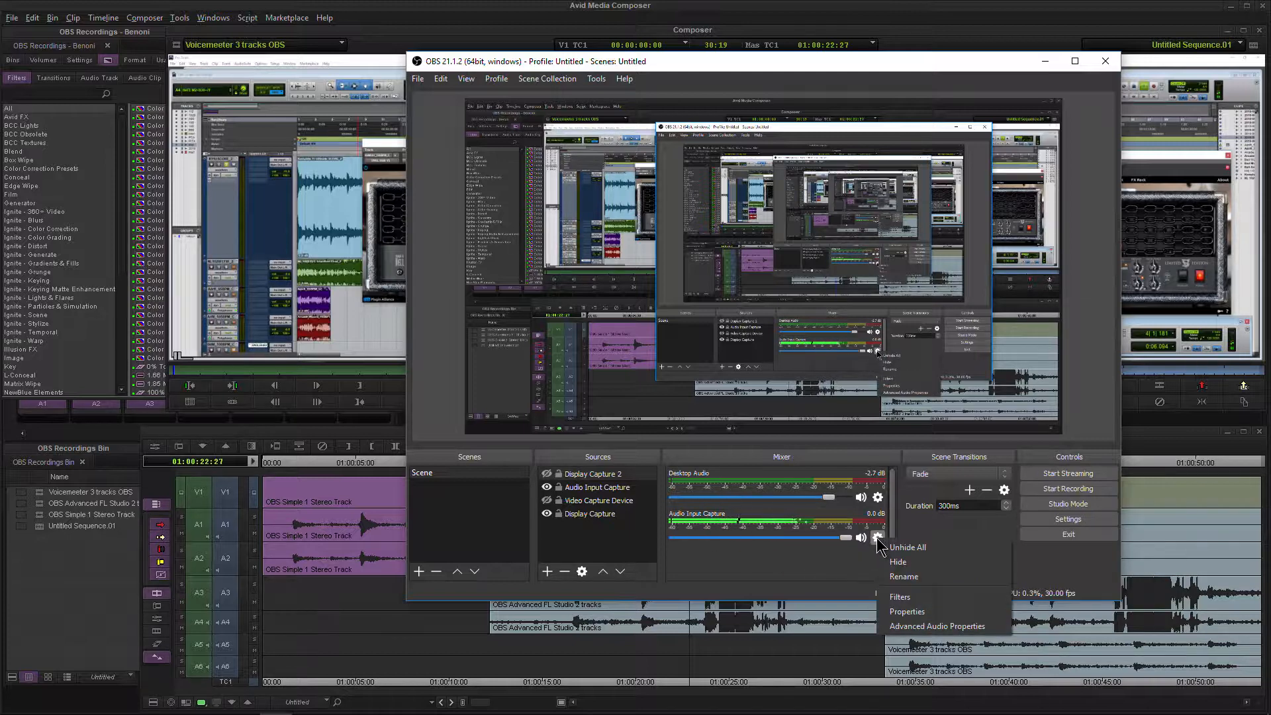
click(925, 626)
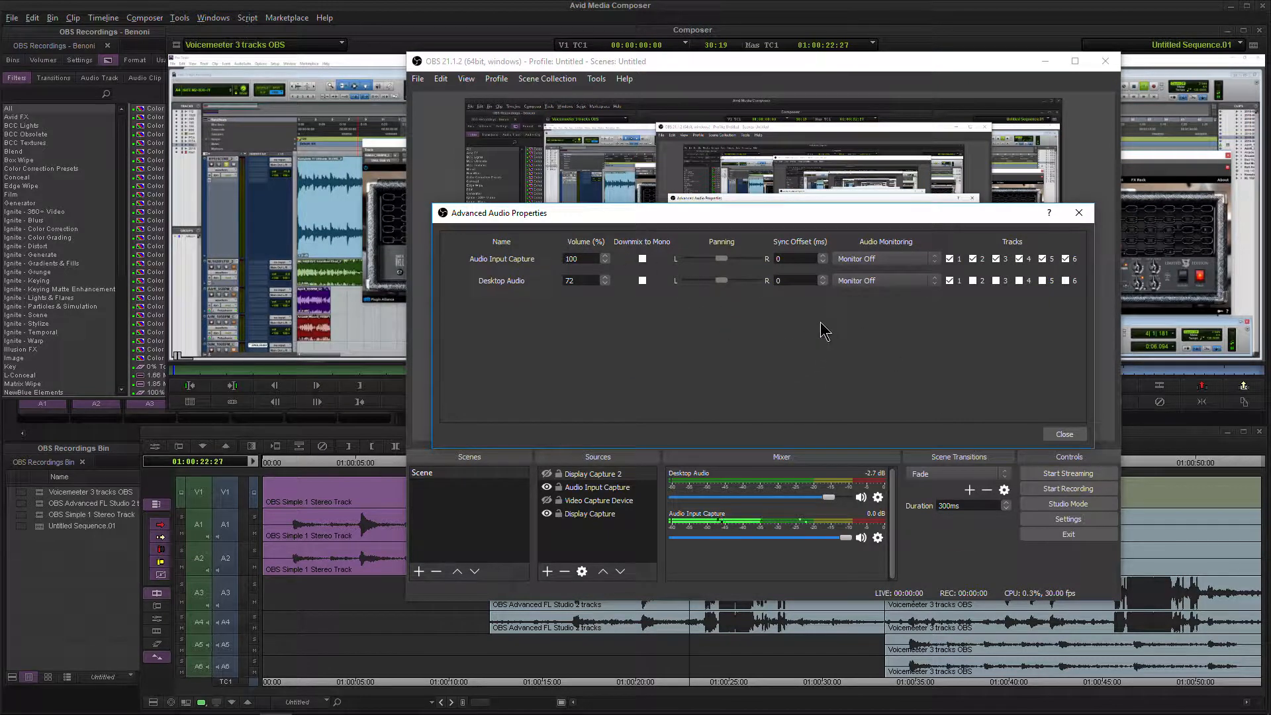
click(972, 259)
click(996, 259)
click(1019, 259)
click(1042, 258)
click(1065, 259)
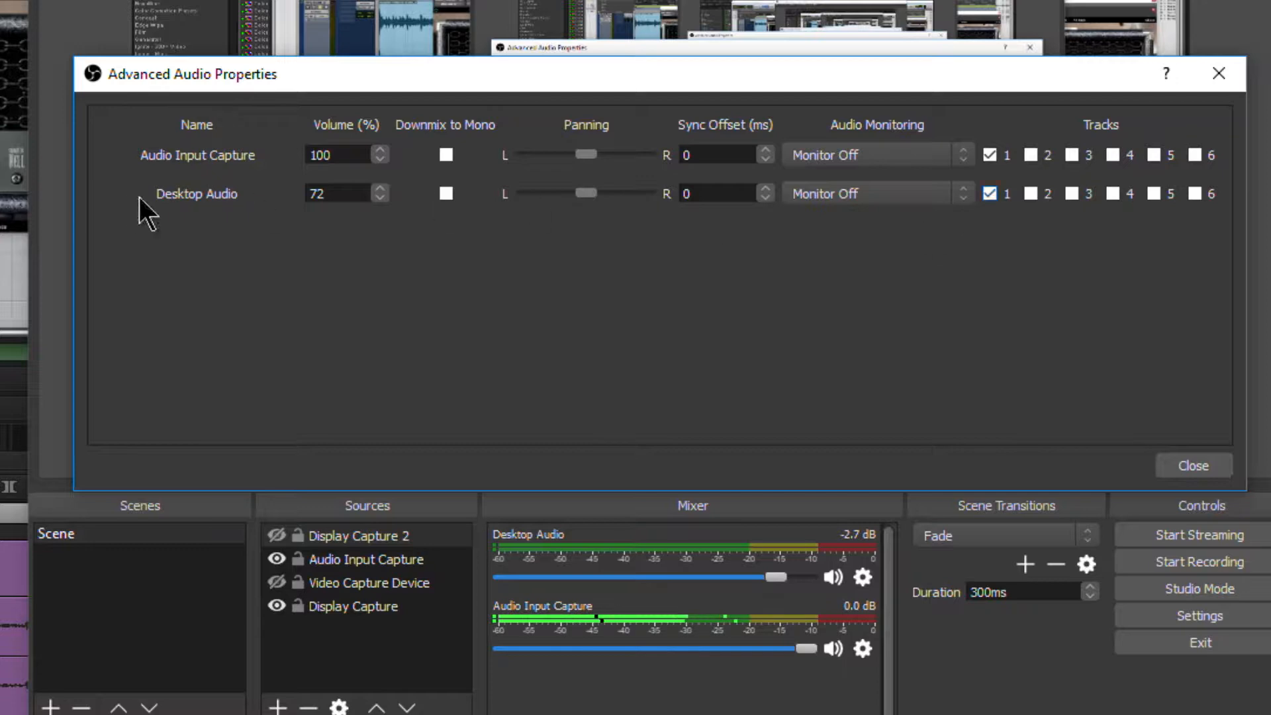
click(991, 157)
click(1030, 155)
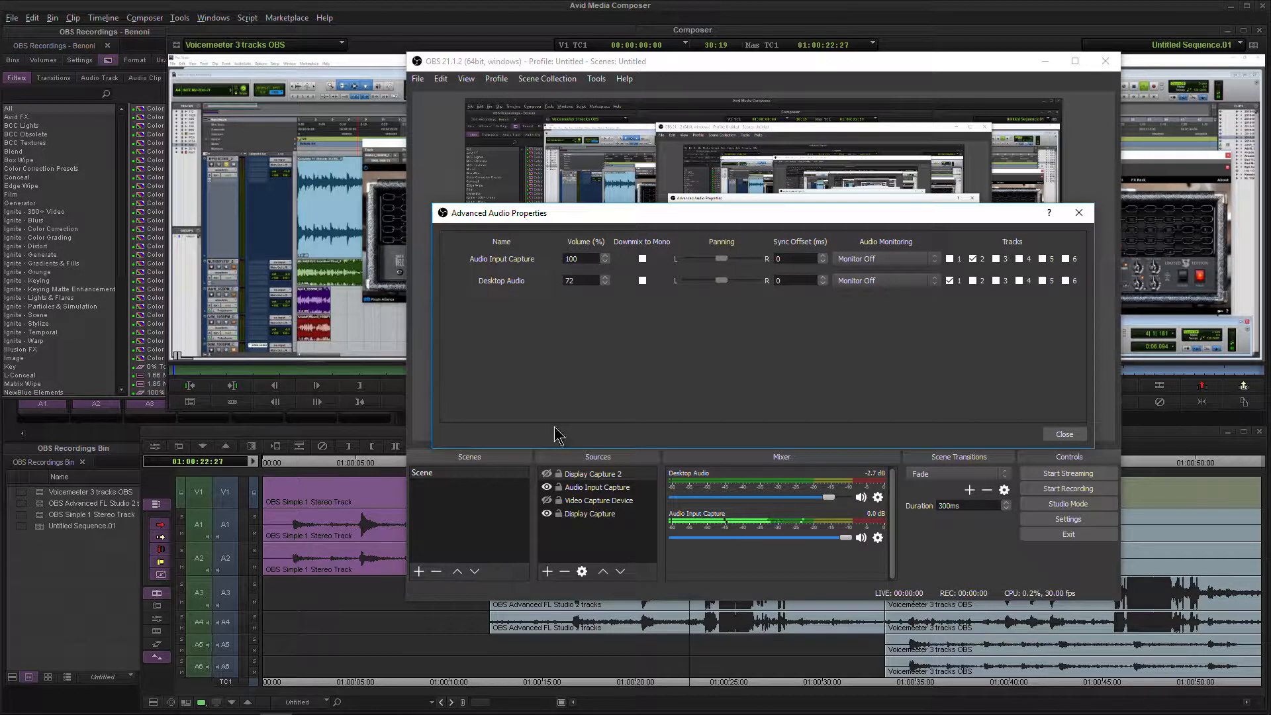
Bring up the Pro Tools session, return to OBS and close the advanced audio properties.
click(243, 701)
click(306, 702)
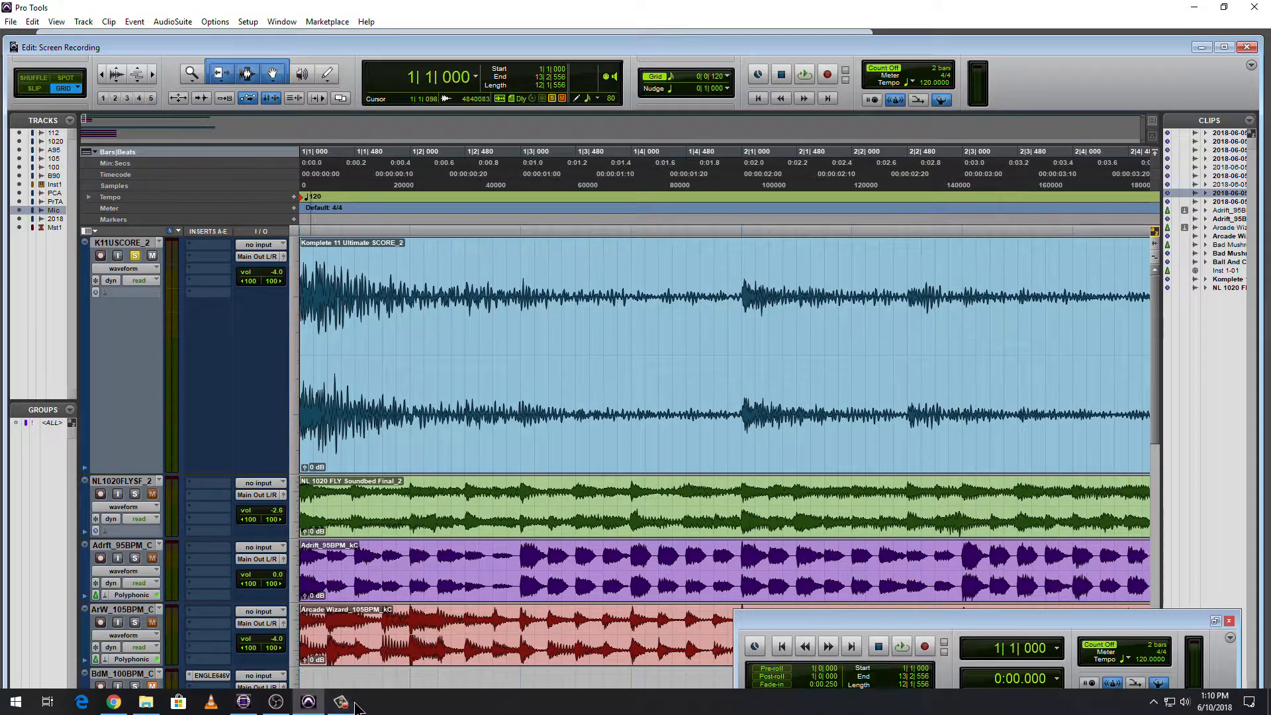
click(276, 702)
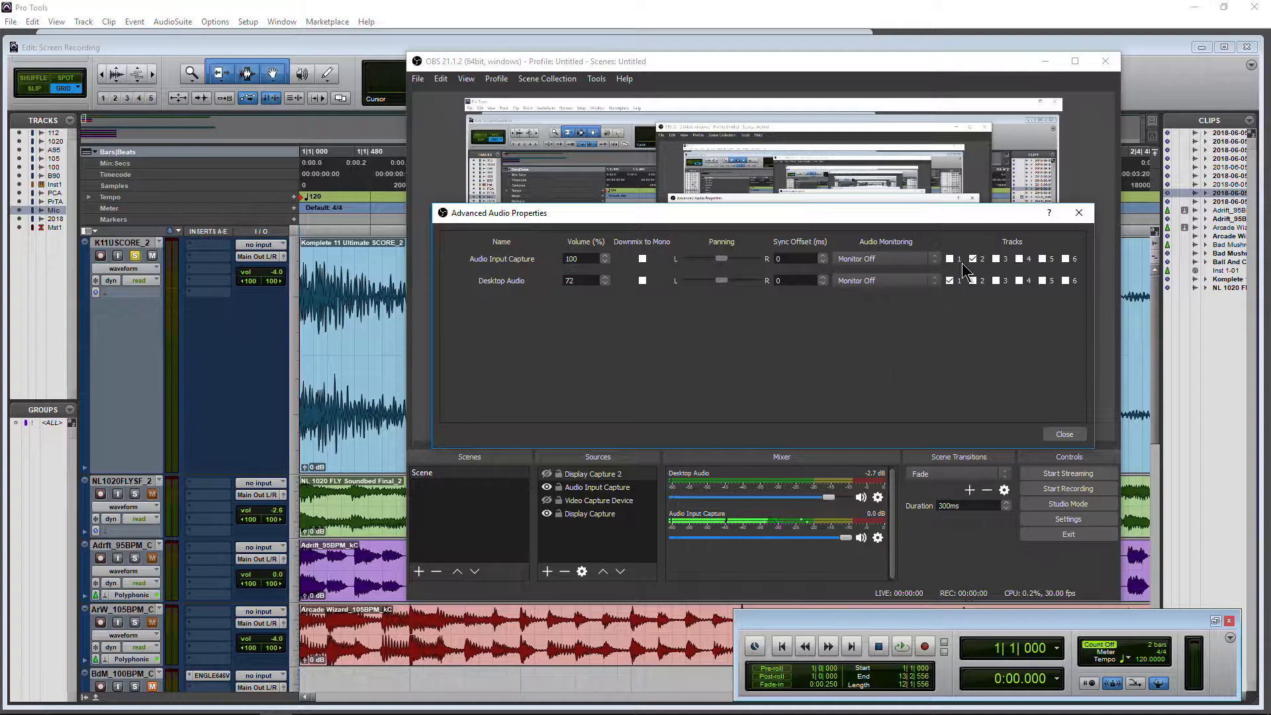
click(1064, 435)
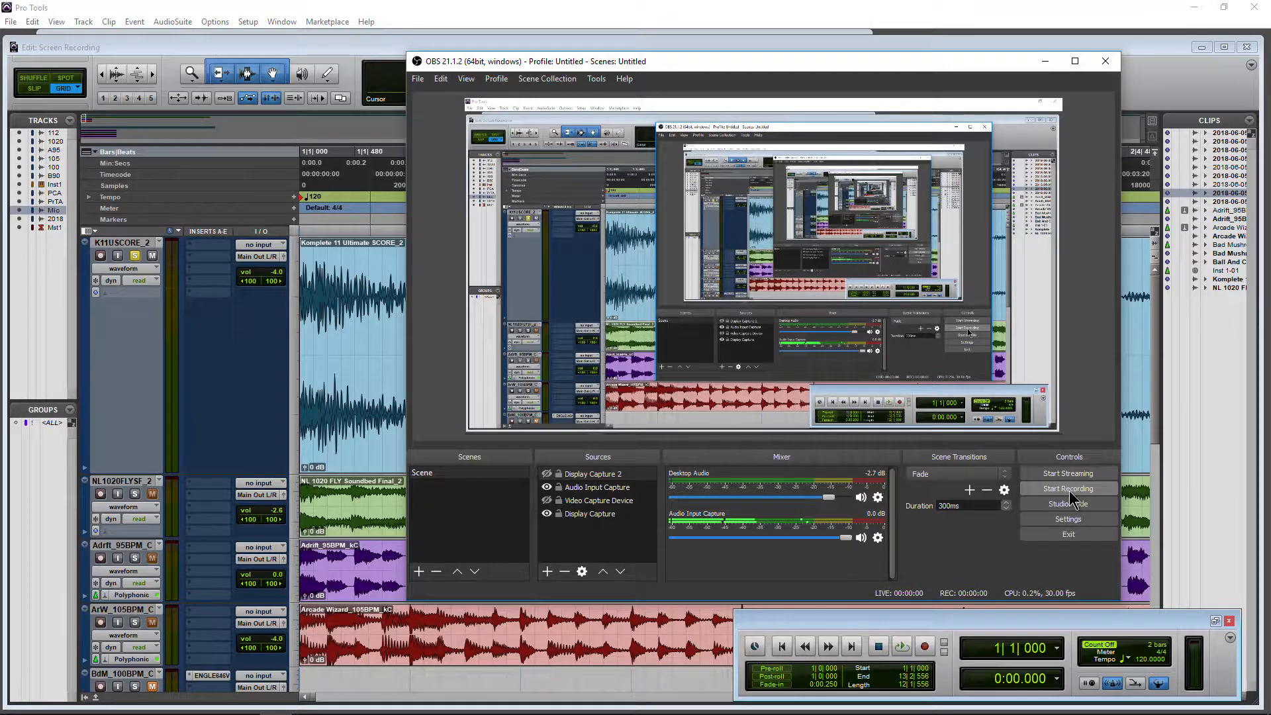
Record a short test clip of the Pro Tools session with OBS, then stop the recording.
click(1067, 488)
click(1045, 61)
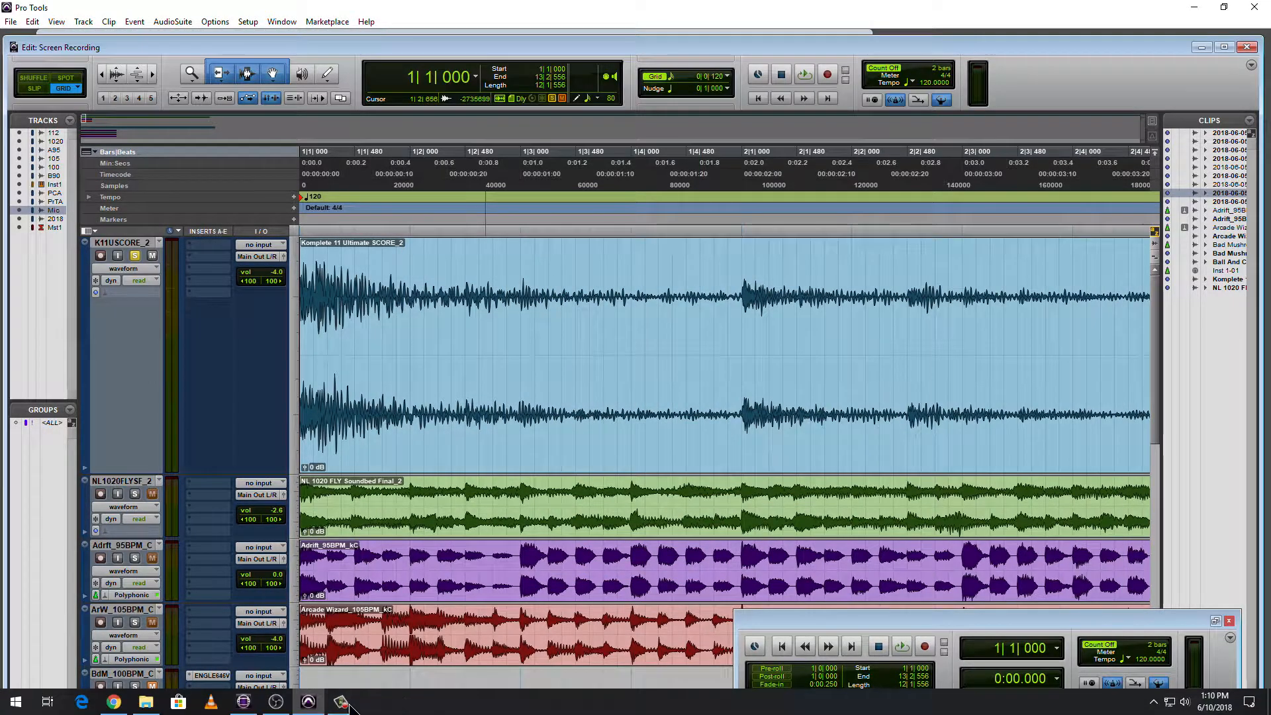
click(275, 701)
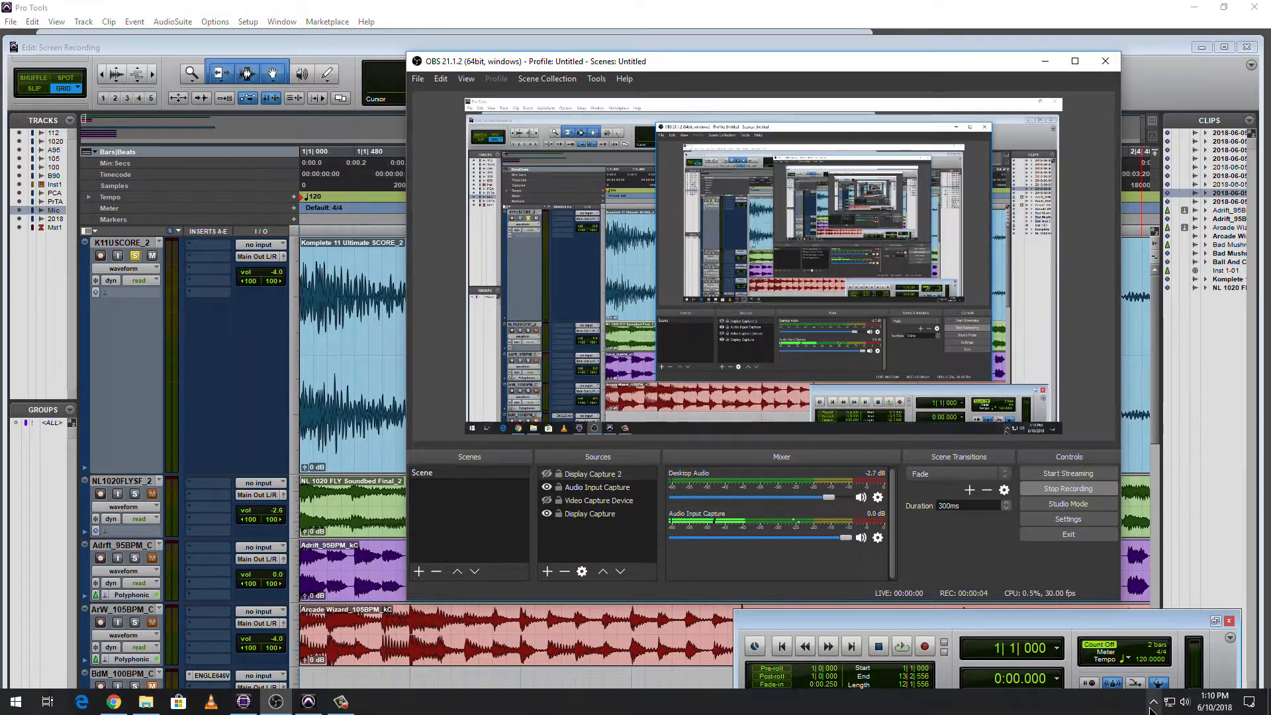
click(1154, 701)
click(1166, 677)
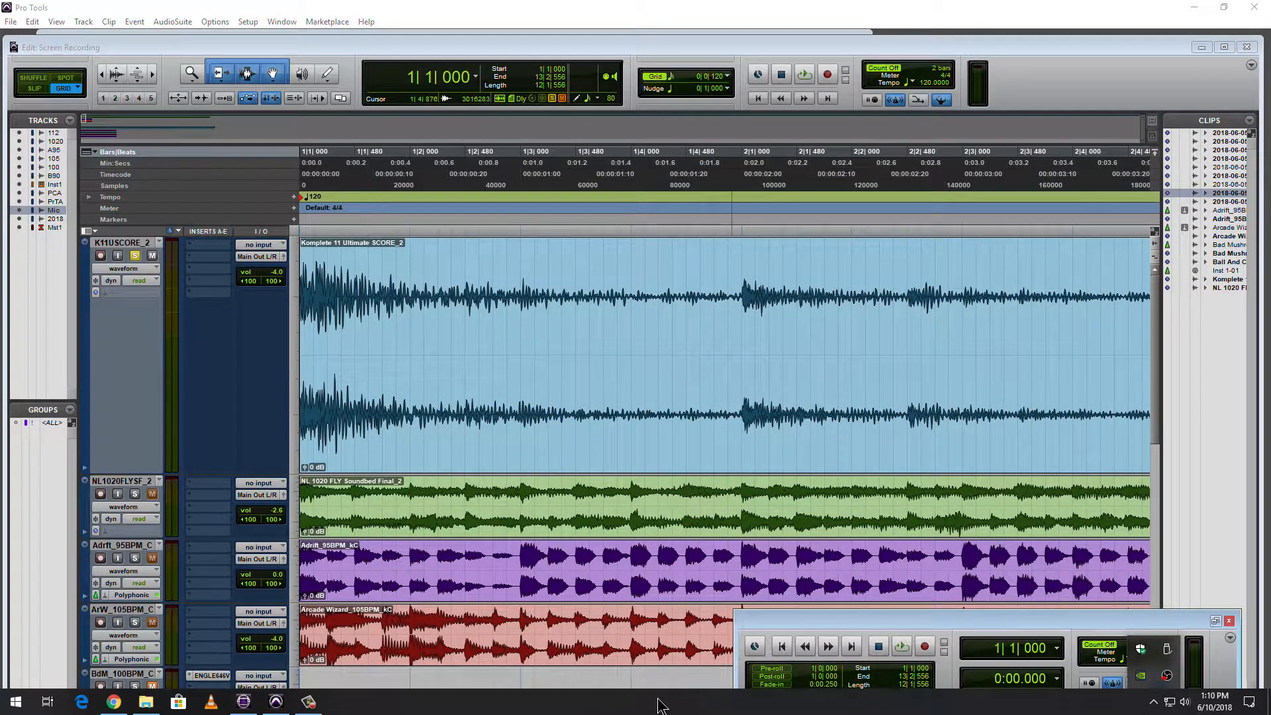
click(1166, 675)
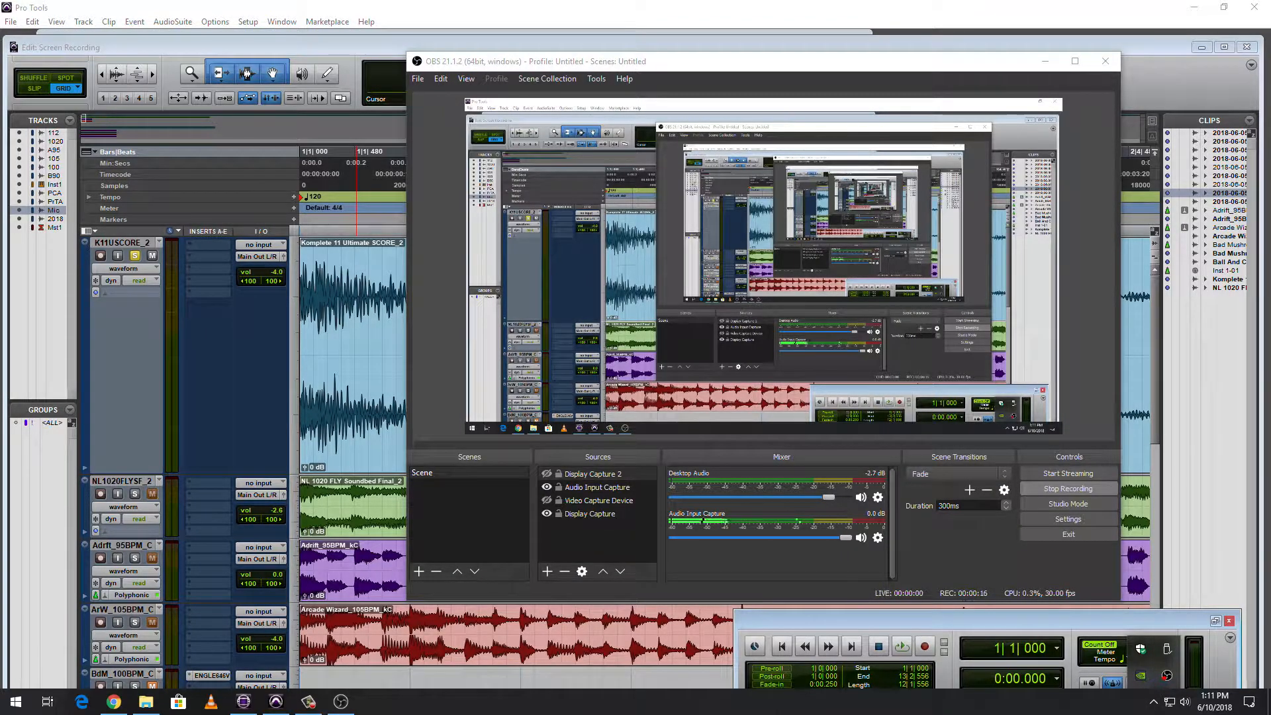
drag(0, 125, 327, 80)
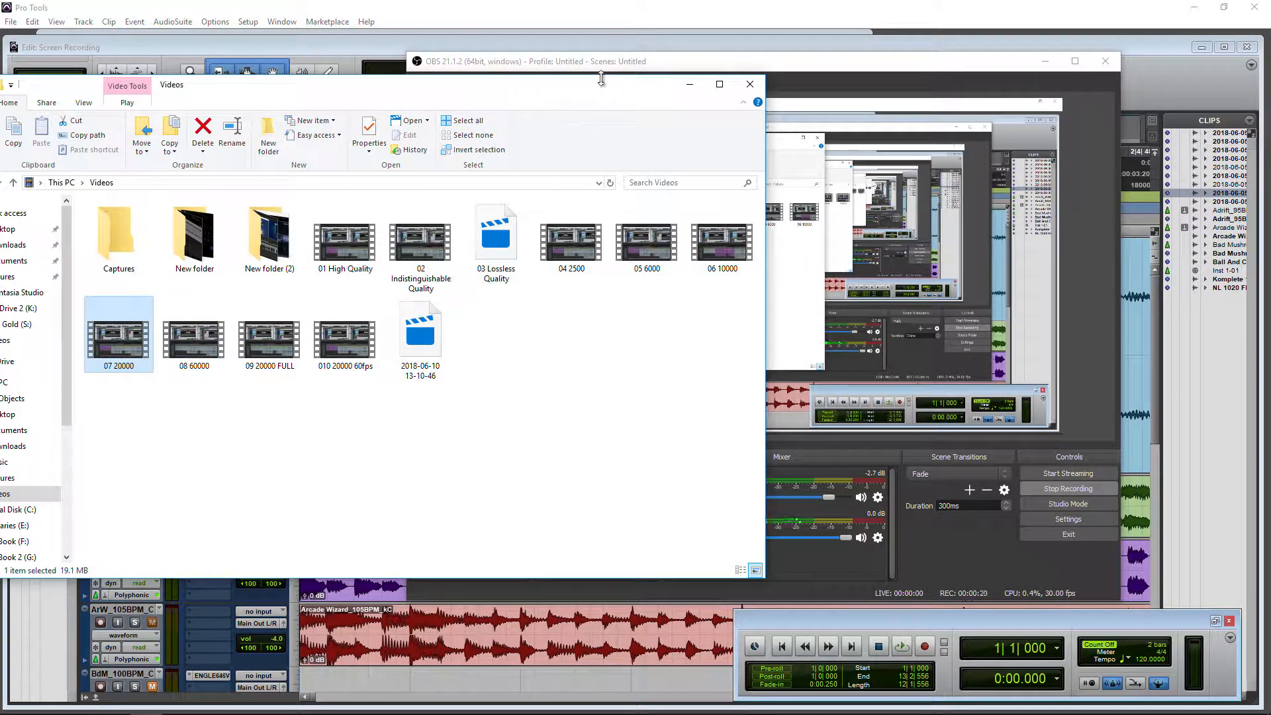
drag(584, 90, 0, 93)
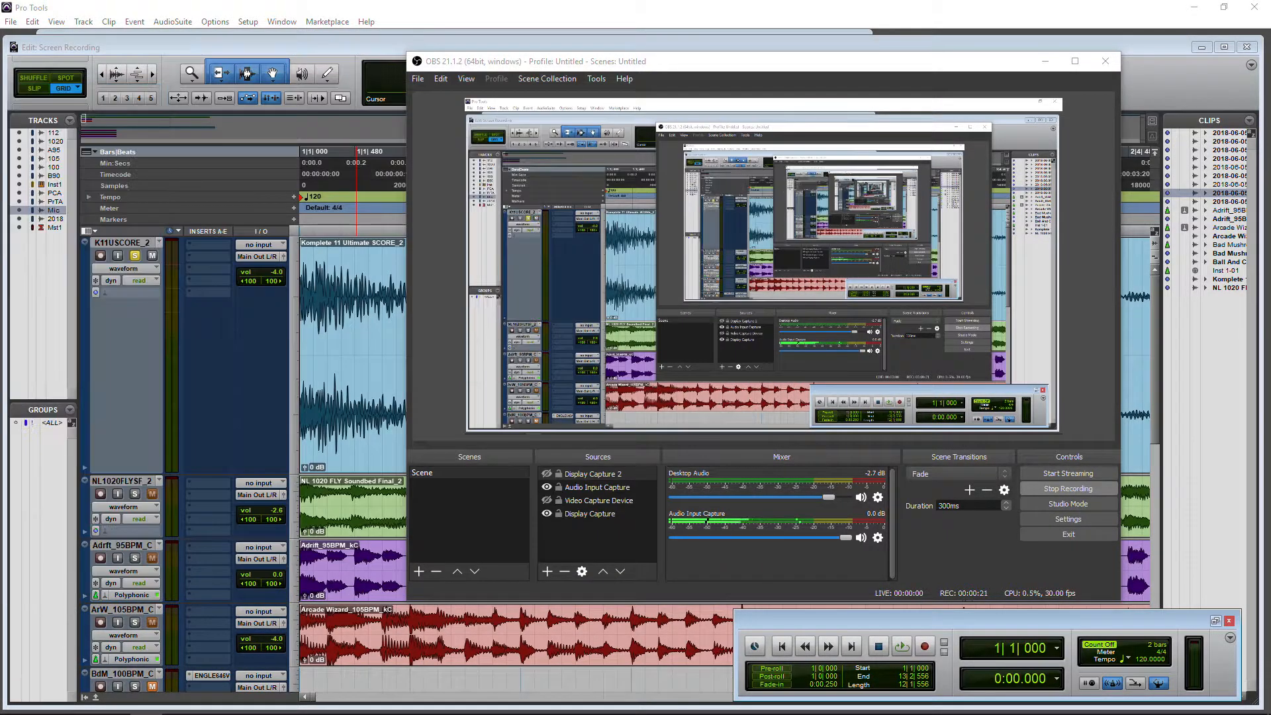
click(1063, 490)
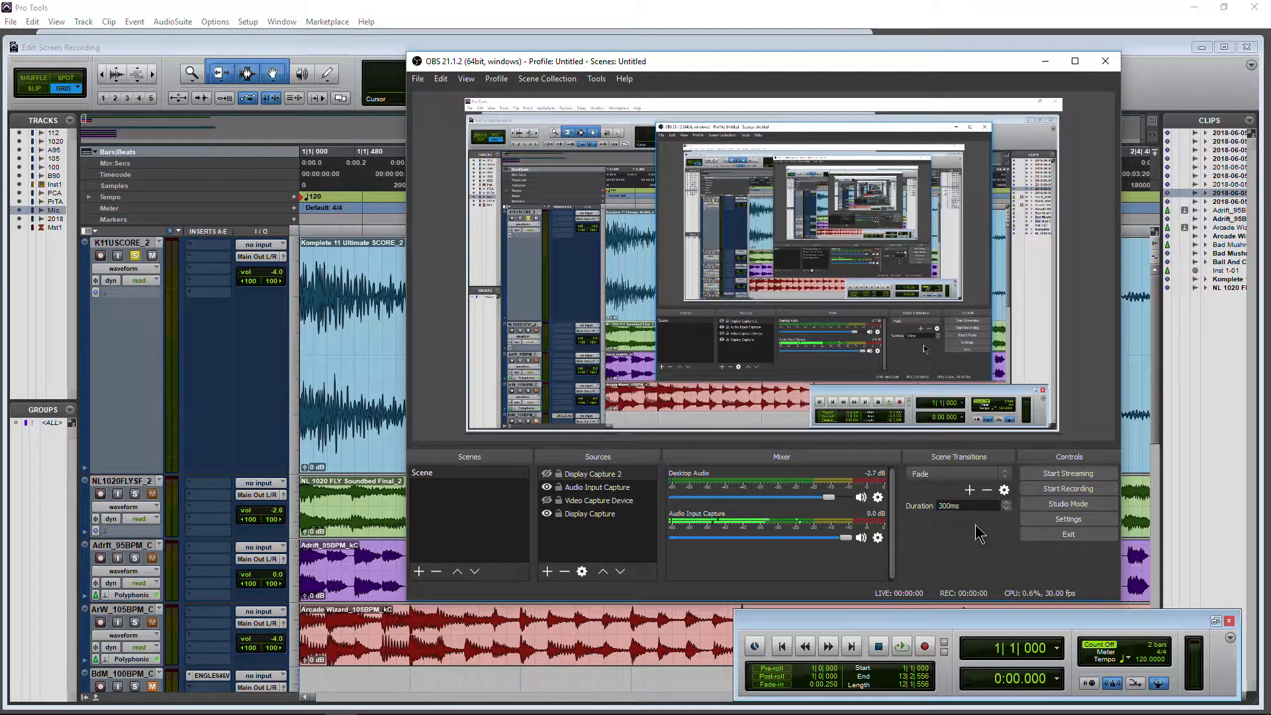
drag(0, 76, 538, 75)
click(446, 343)
double_click(491, 341)
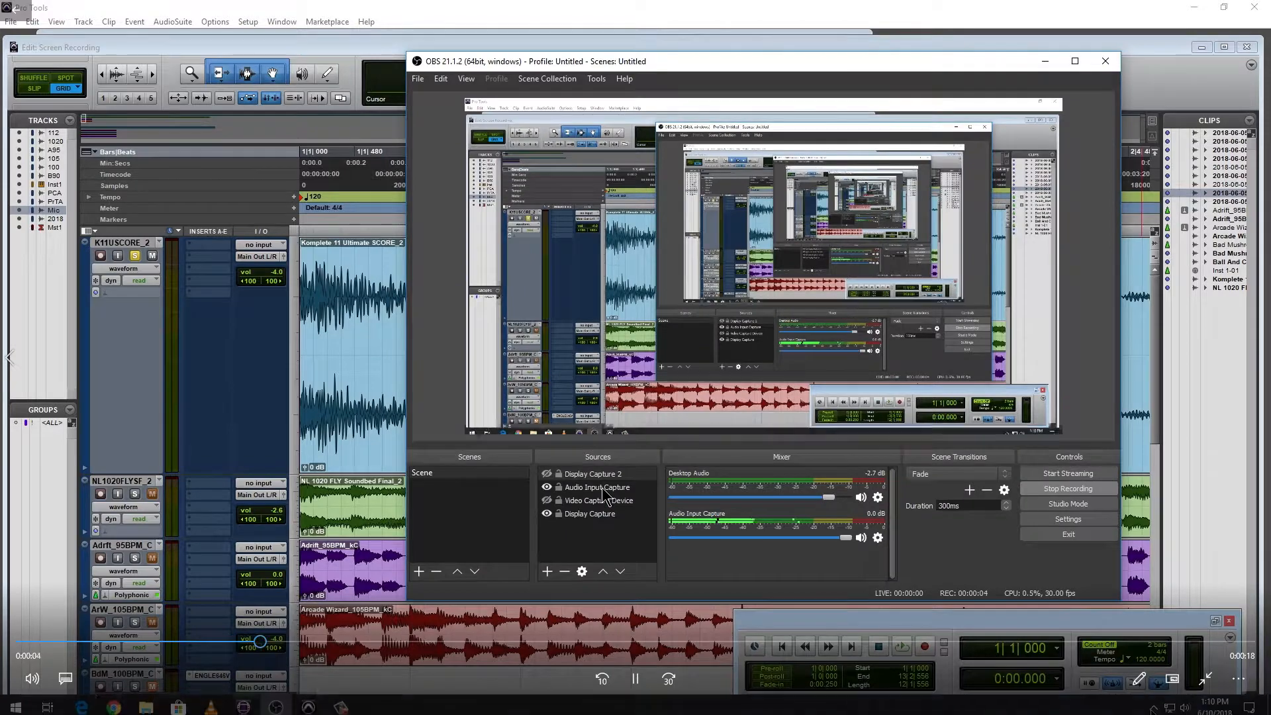
click(1205, 678)
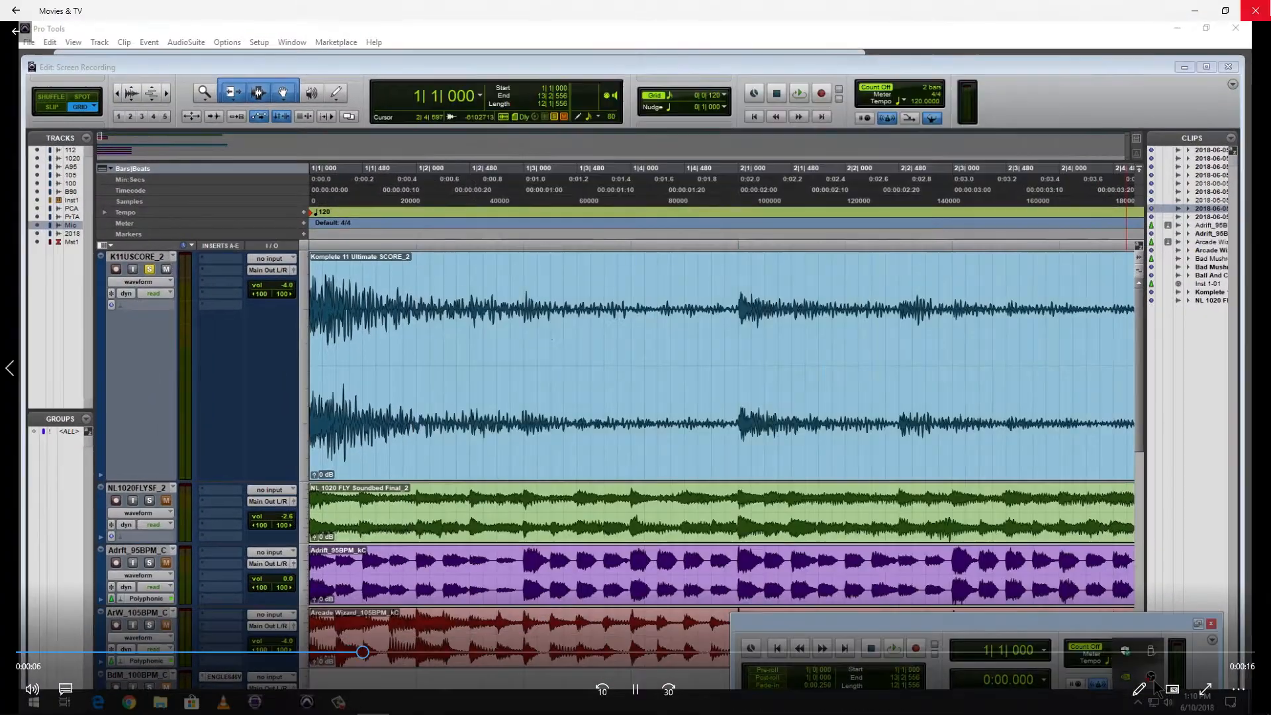
click(1255, 11)
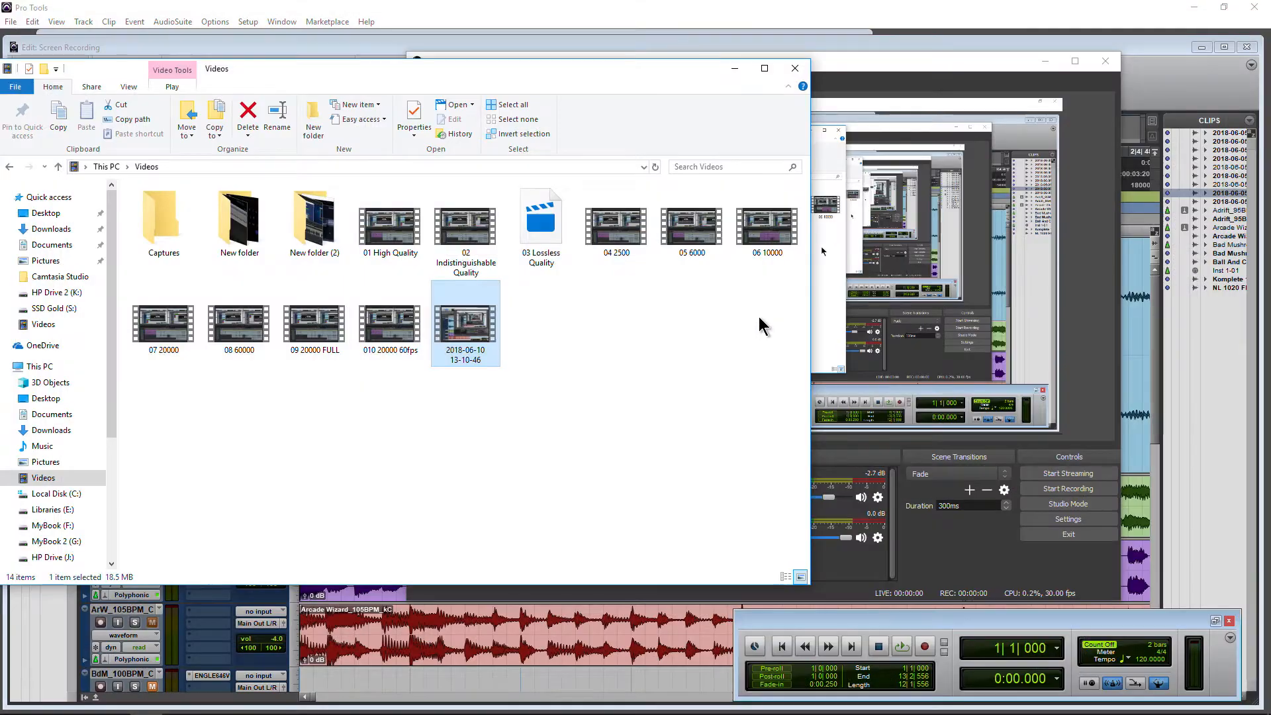
Check the video and audio details in the new recording's file properties, then dismiss them and hide the Videos folder.
right_click(470, 335)
click(510, 631)
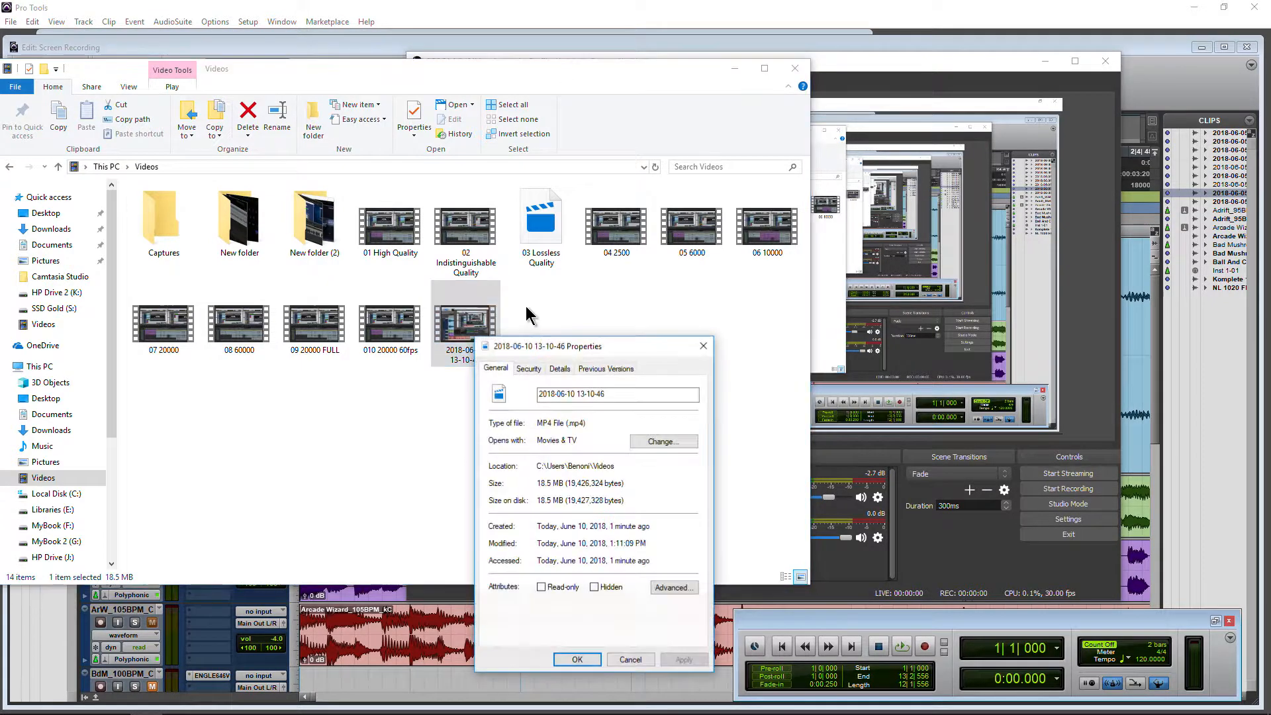
click(559, 367)
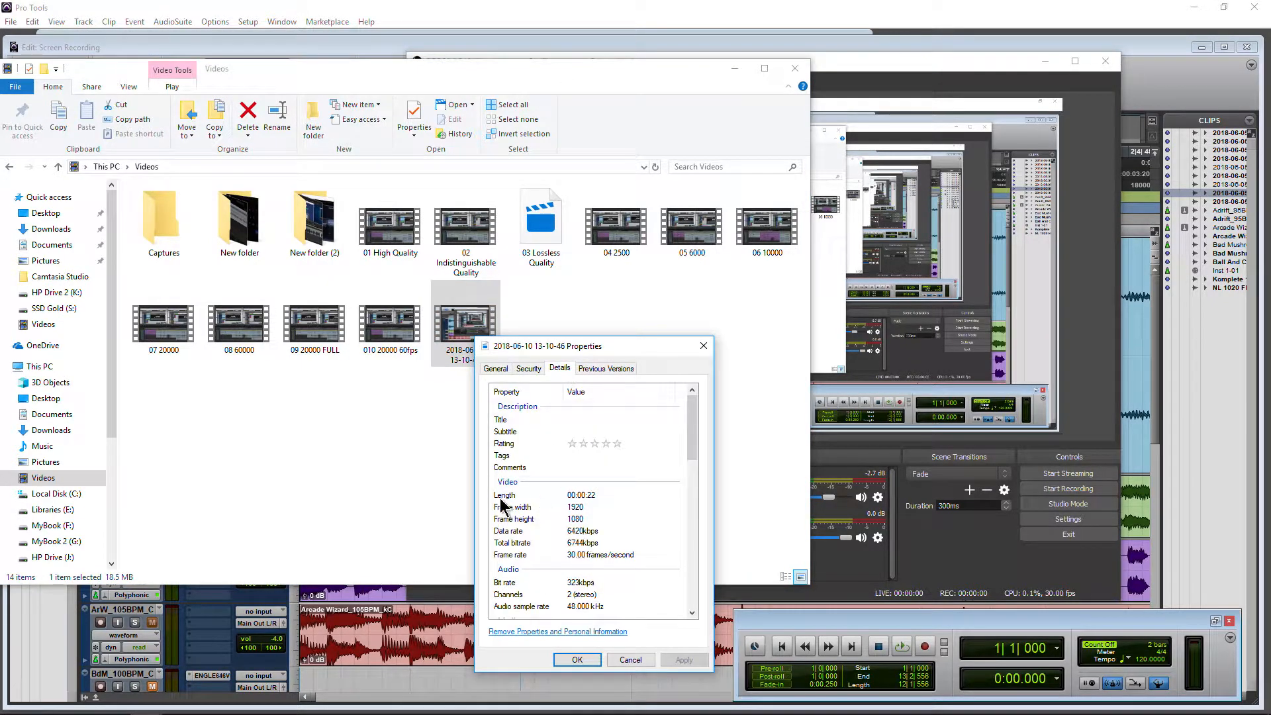
click(577, 661)
click(735, 69)
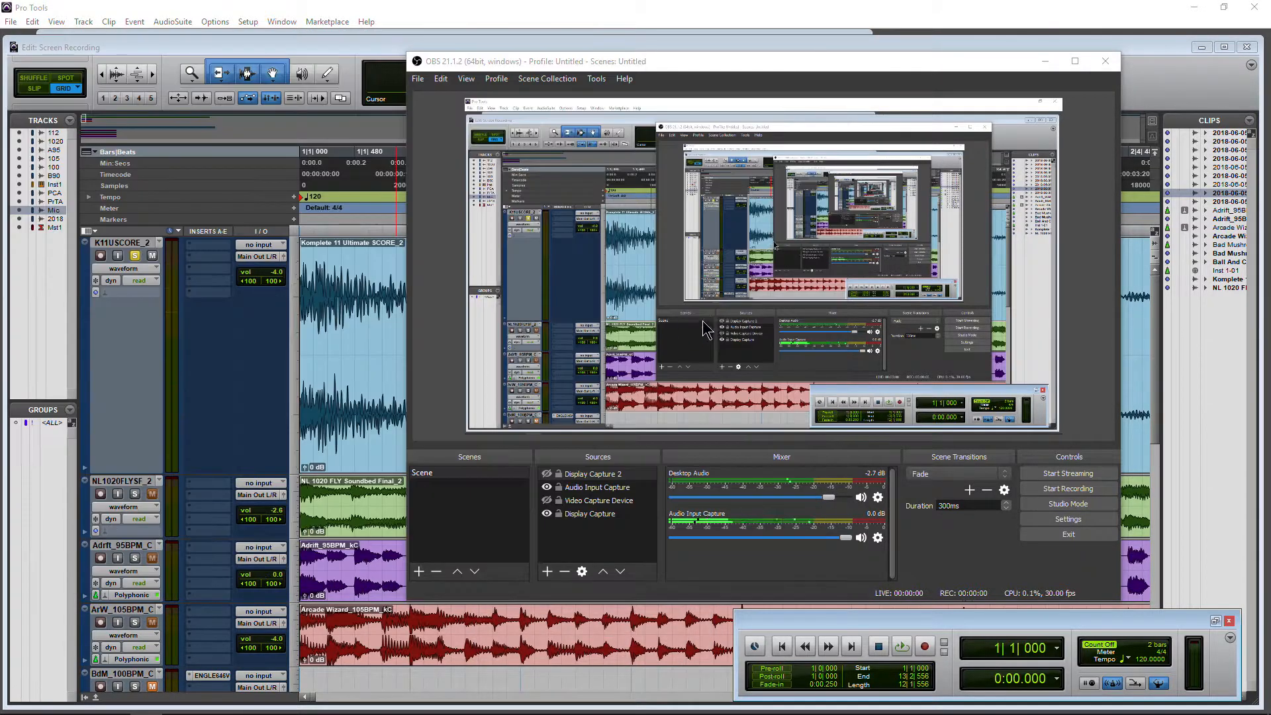
Look through the filter types available for Audio Input Capture, glance at the Media Composer session, then return to OBS and close the filters.
click(878, 538)
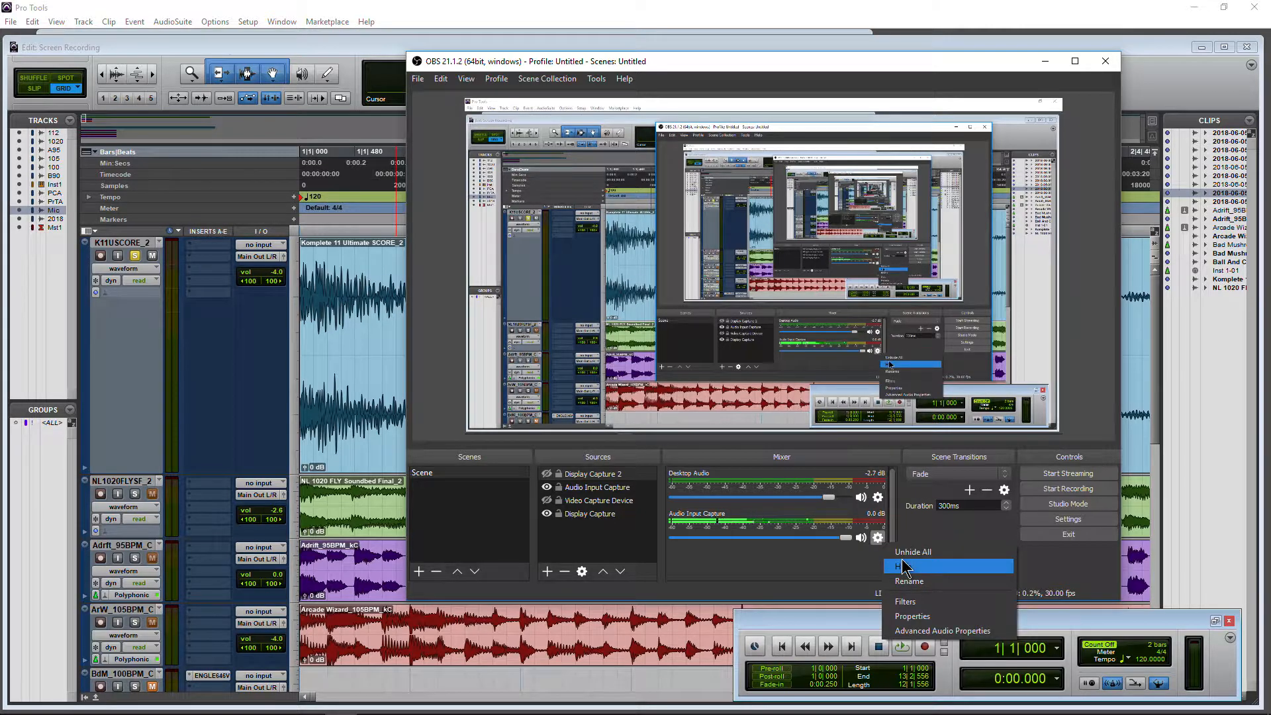
click(880, 537)
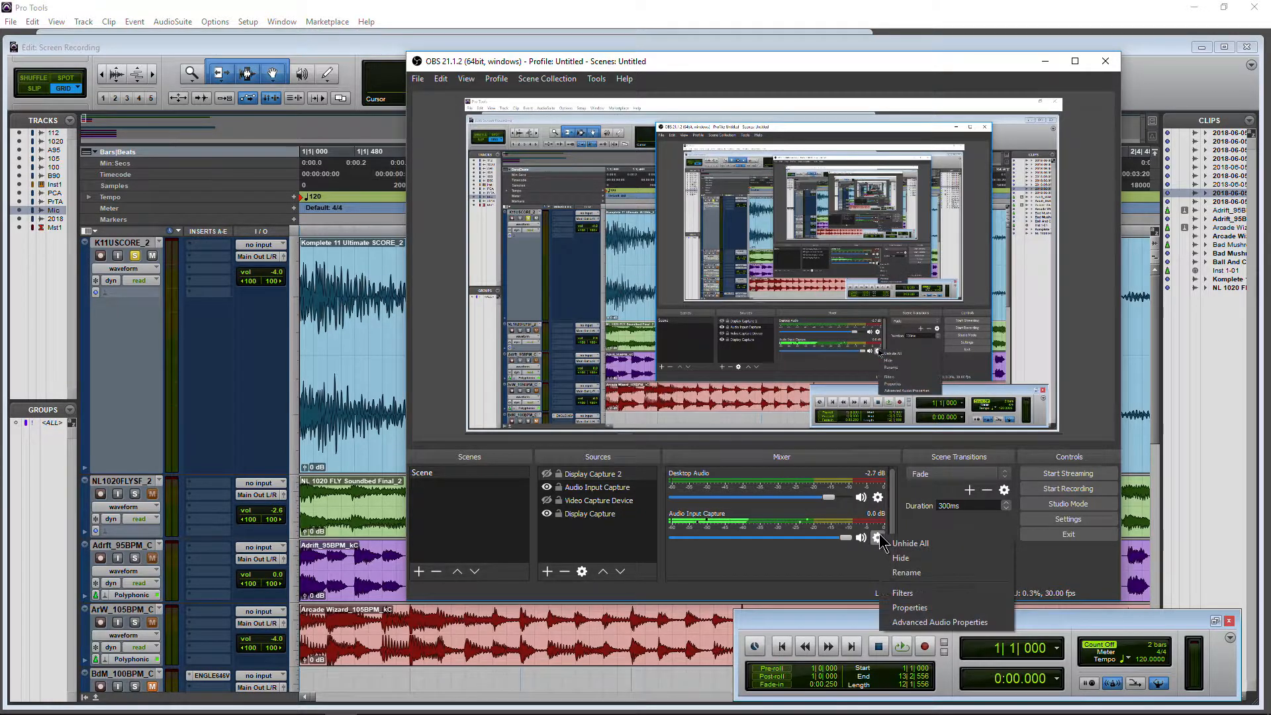
click(920, 594)
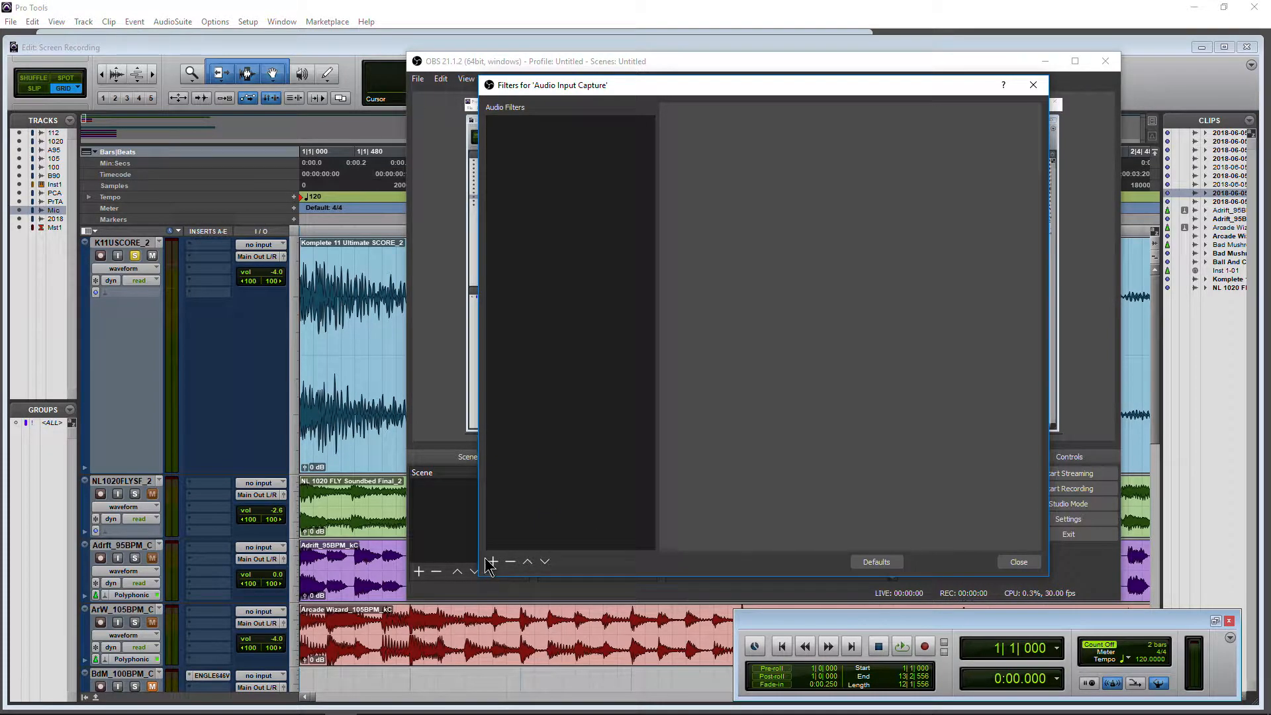
click(491, 563)
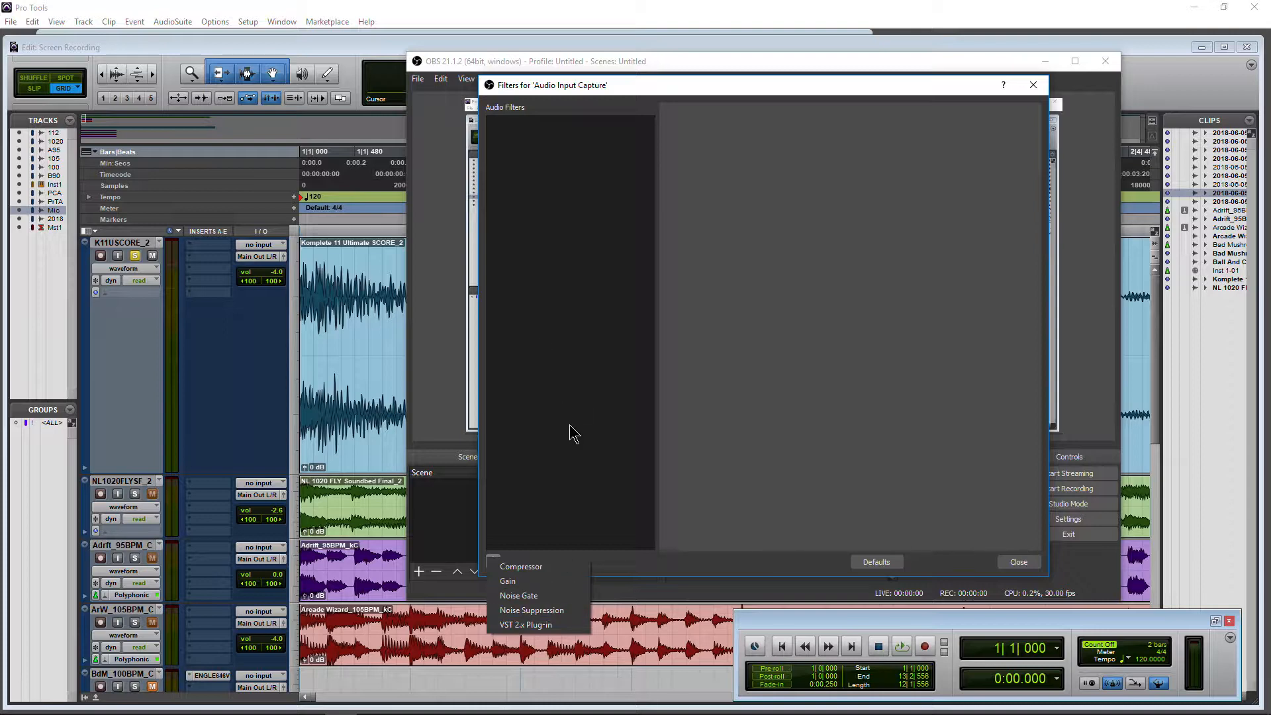
click(543, 627)
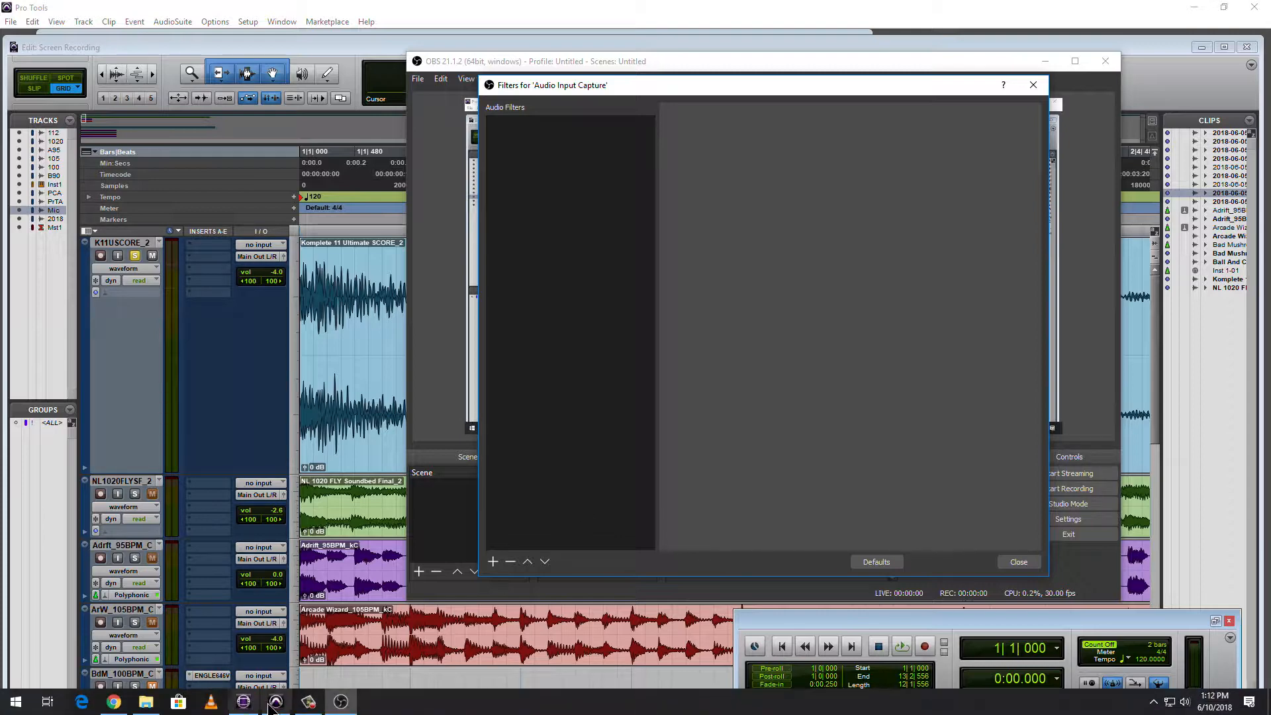
click(273, 706)
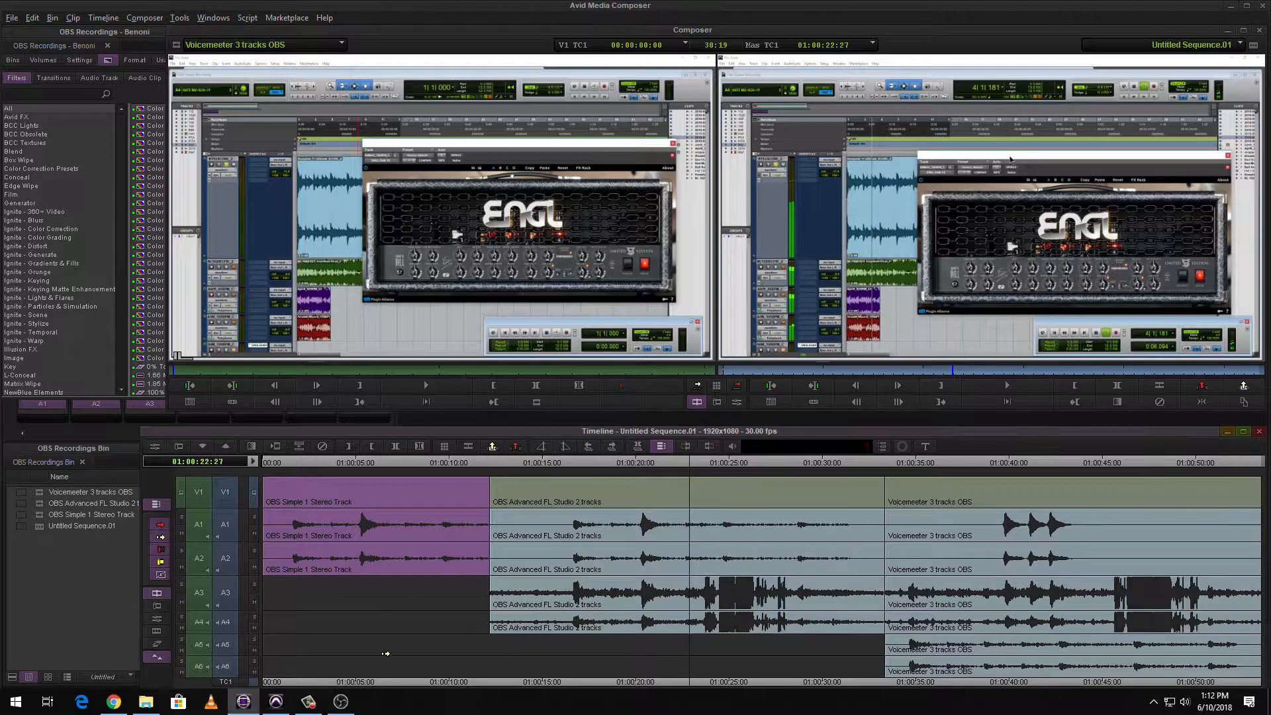
click(319, 704)
click(1027, 560)
Check the track assignments of Audio Input Capture and Desktop Audio in the advanced audio properties, then close them.
click(878, 536)
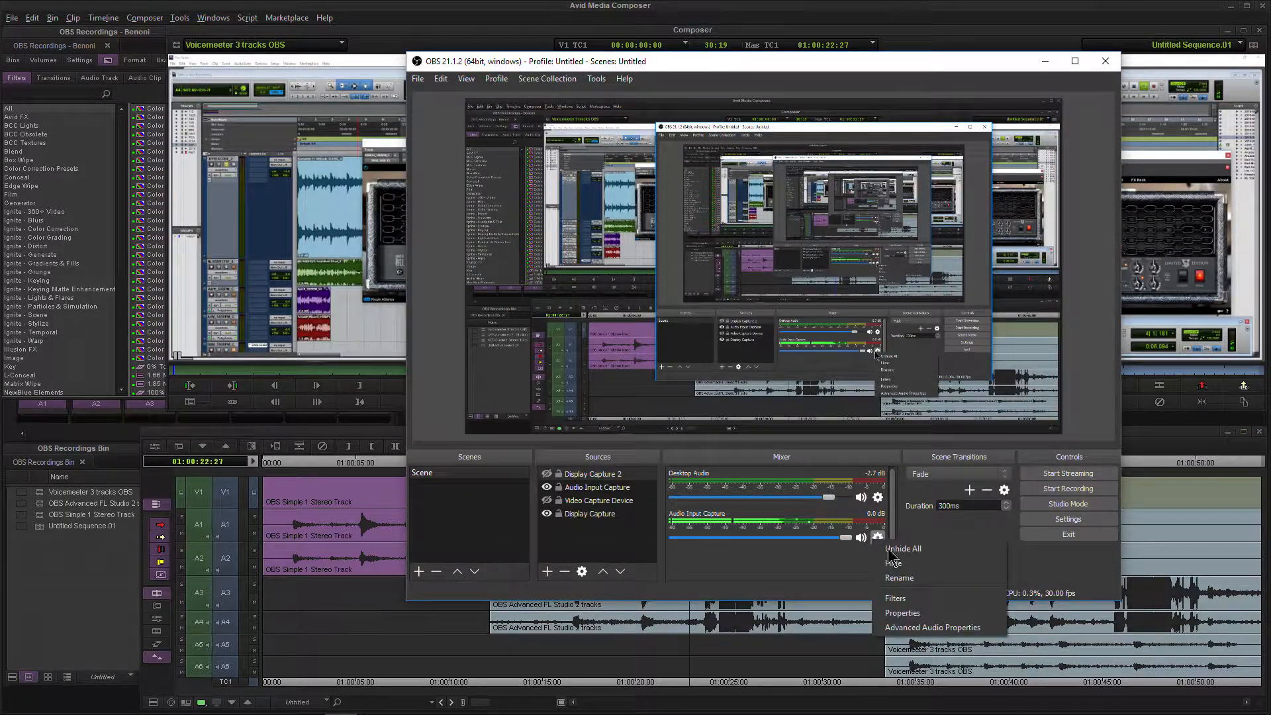
click(927, 627)
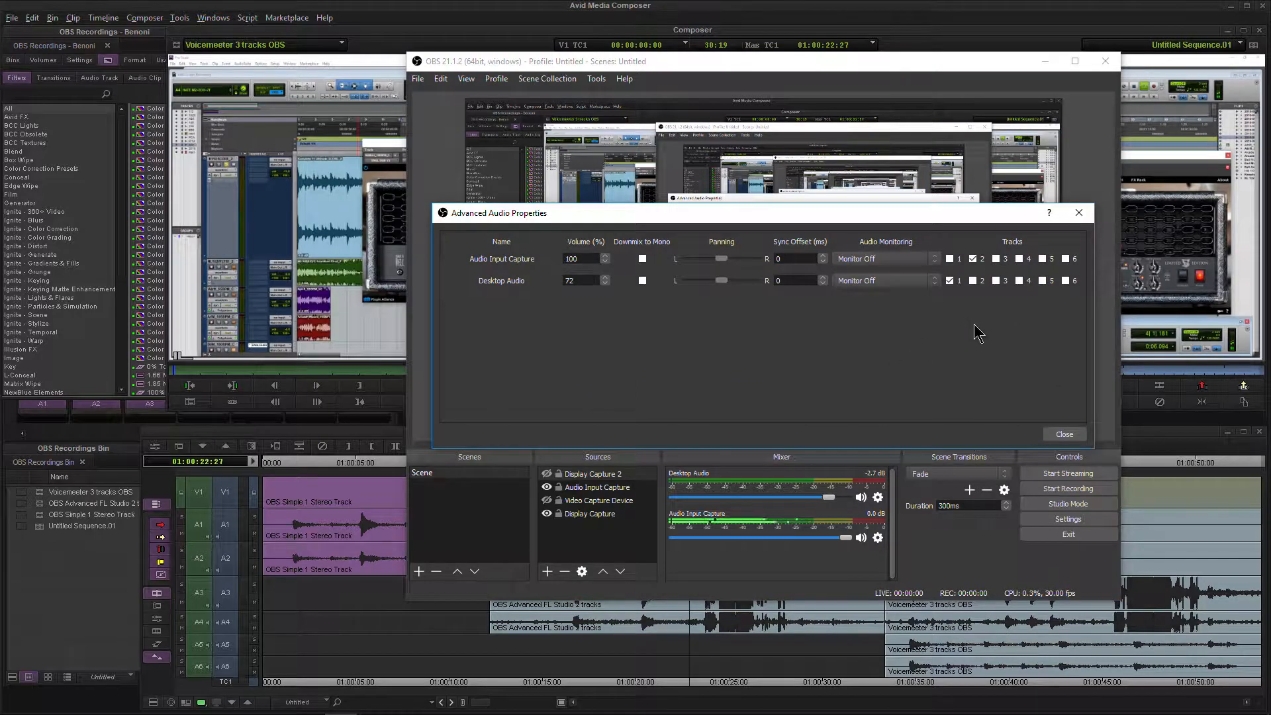
click(1064, 435)
Disable audio track 3 in the advanced recording output settings, keeping tracks 1 and 2, and apply the change.
click(1064, 520)
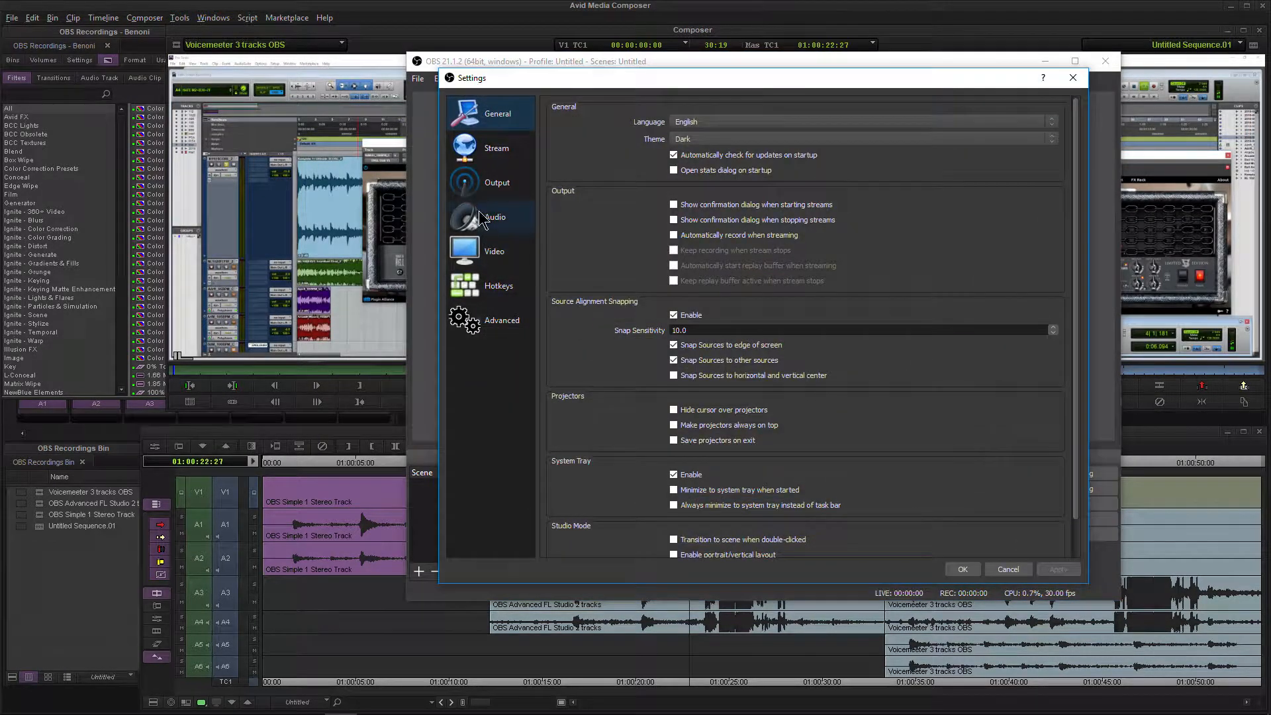
click(483, 189)
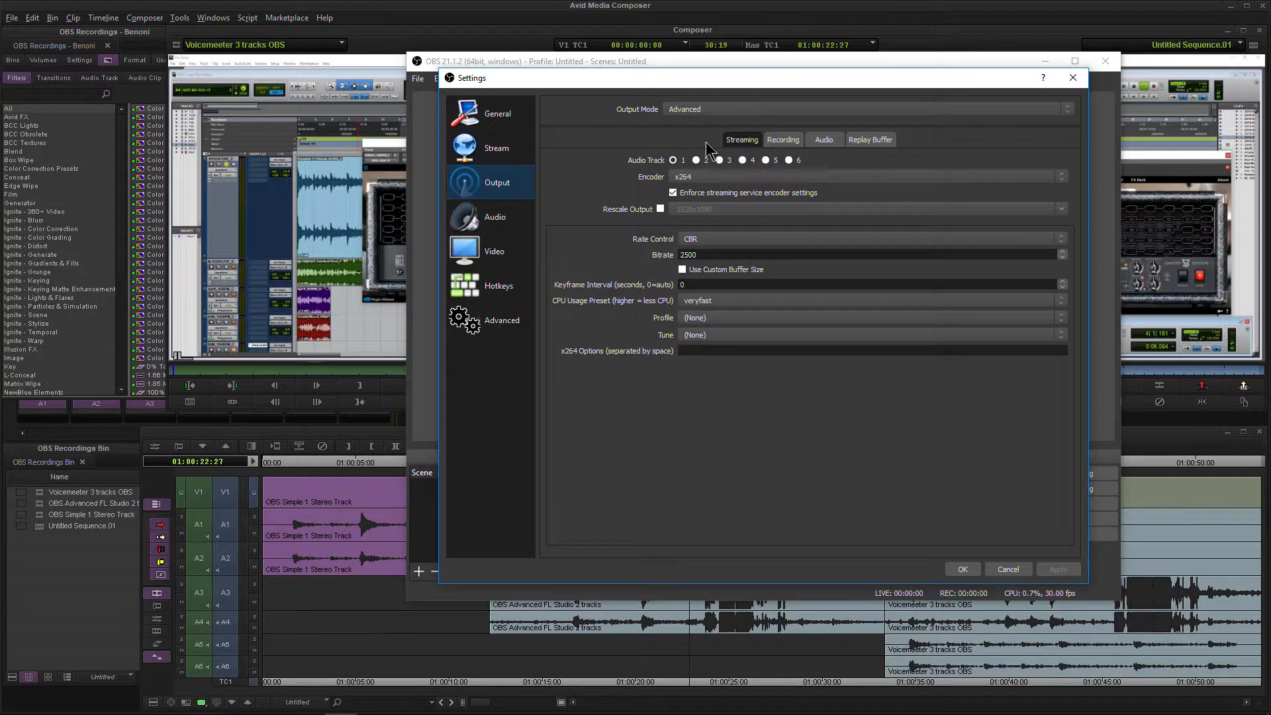
click(783, 141)
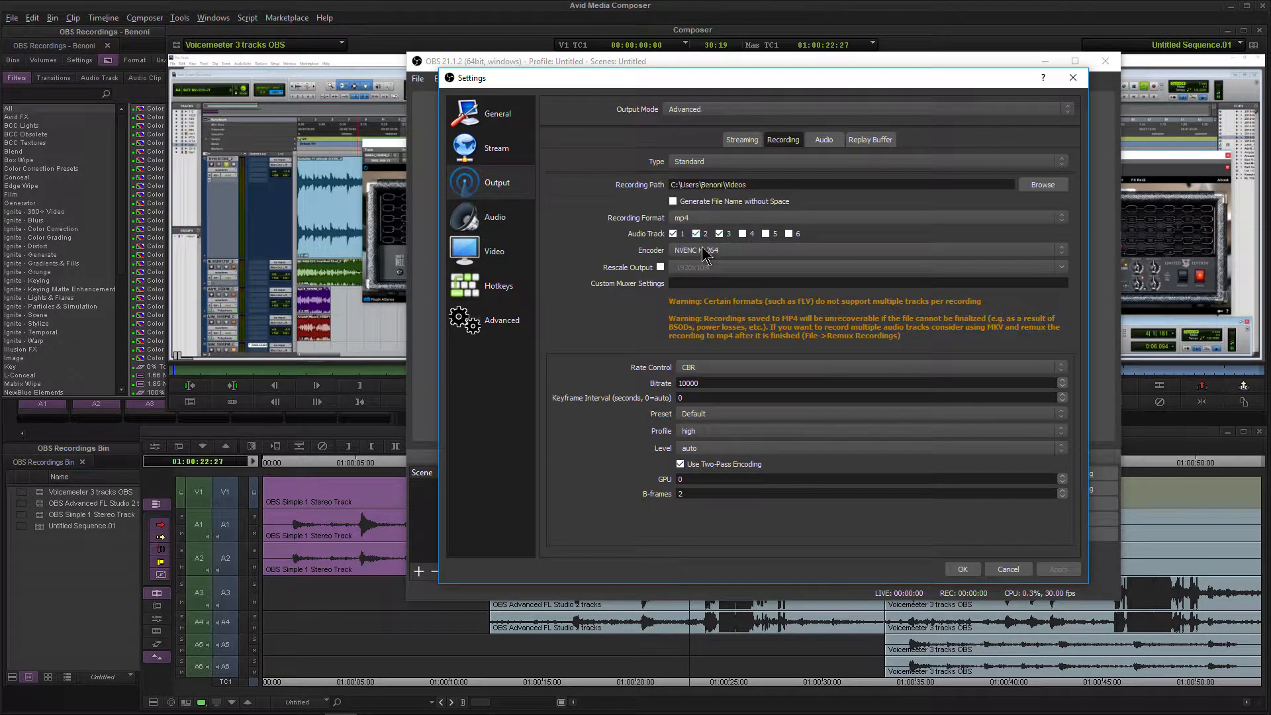
click(720, 234)
click(1060, 570)
click(964, 569)
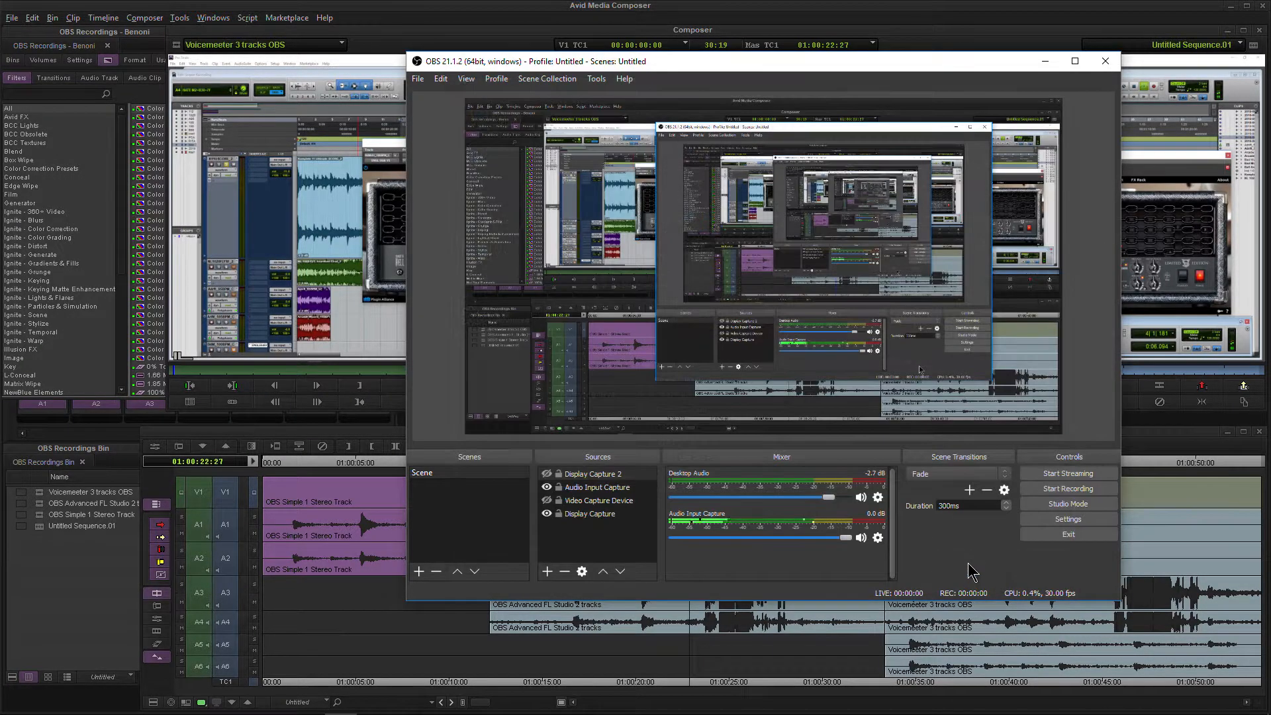
Hide OBS, play part of the OBS Advanced FL Studio 2 tracks clip in the Media Composer timeline, then move to the Voicemeeter 3 tracks OBS clip.
click(1052, 60)
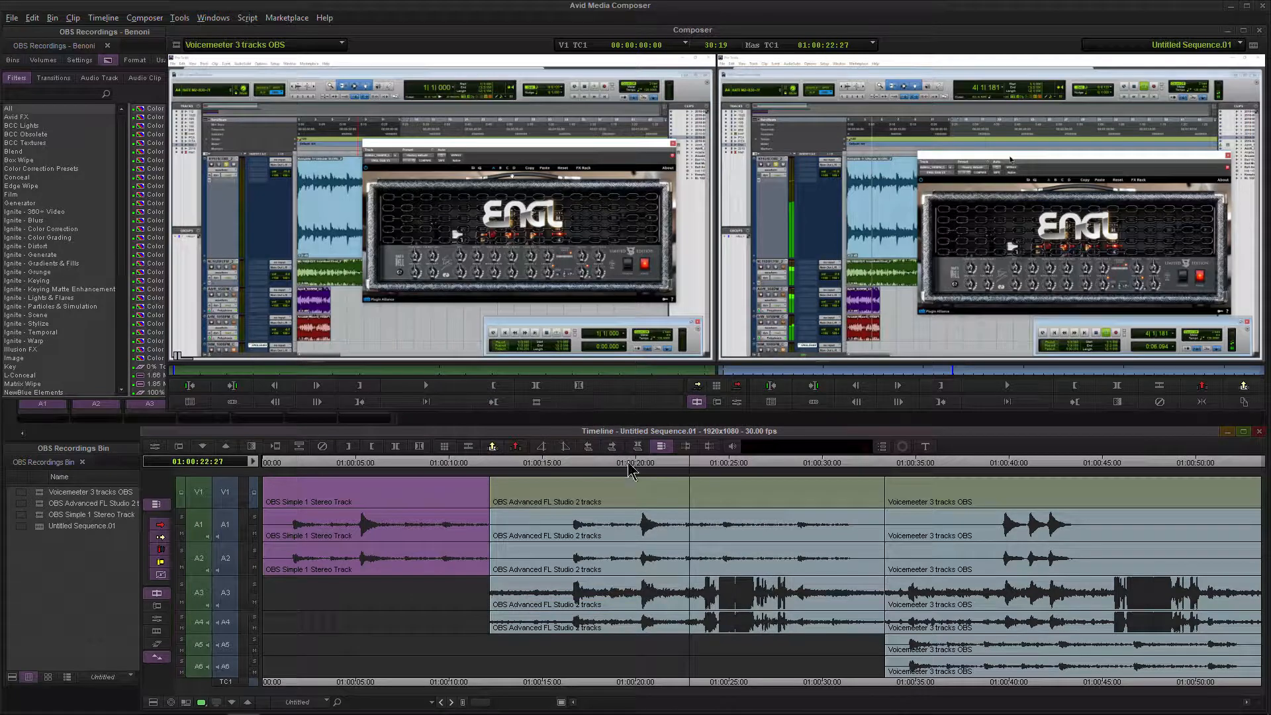
click(604, 465)
click(667, 533)
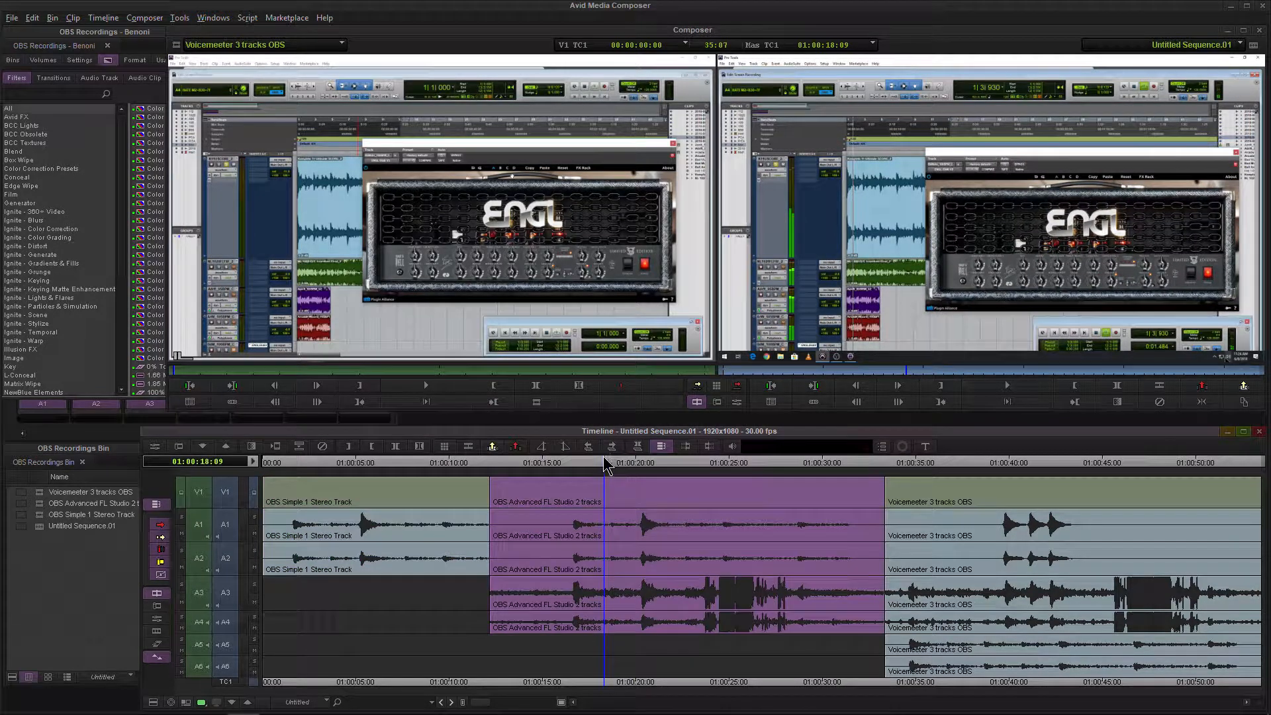
drag(605, 461, 679, 490)
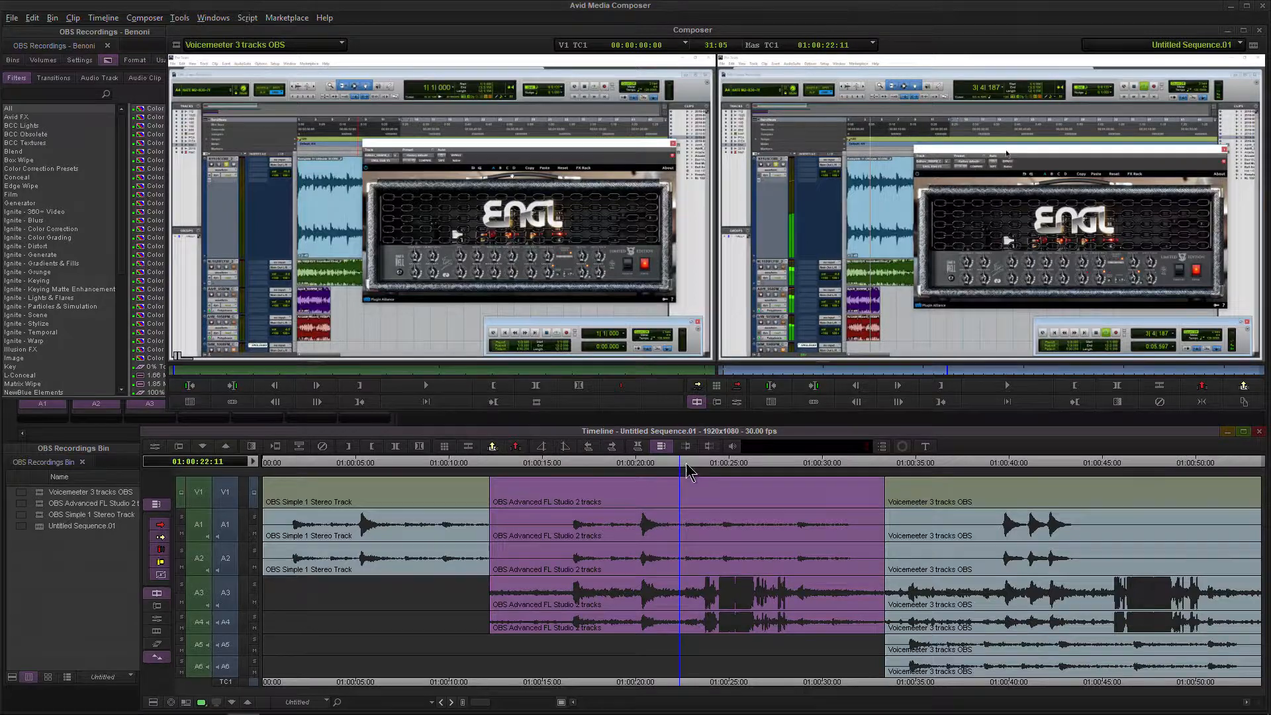
key(space)
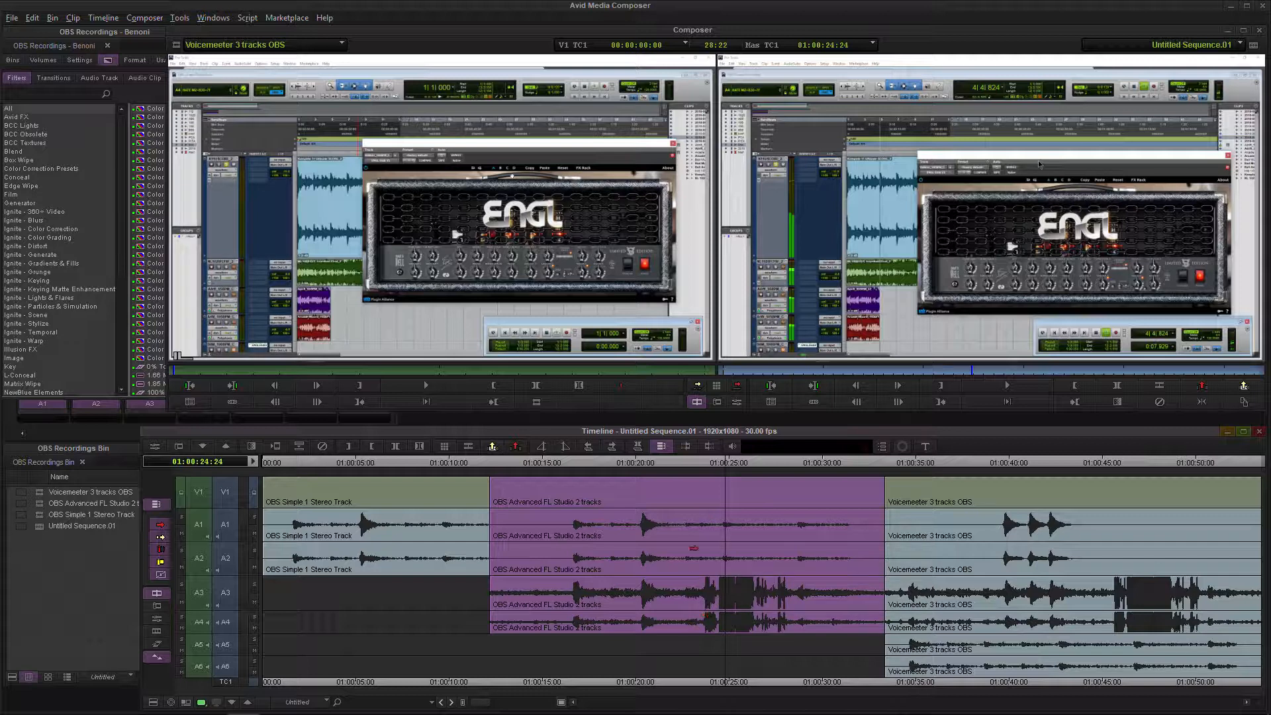
click(728, 484)
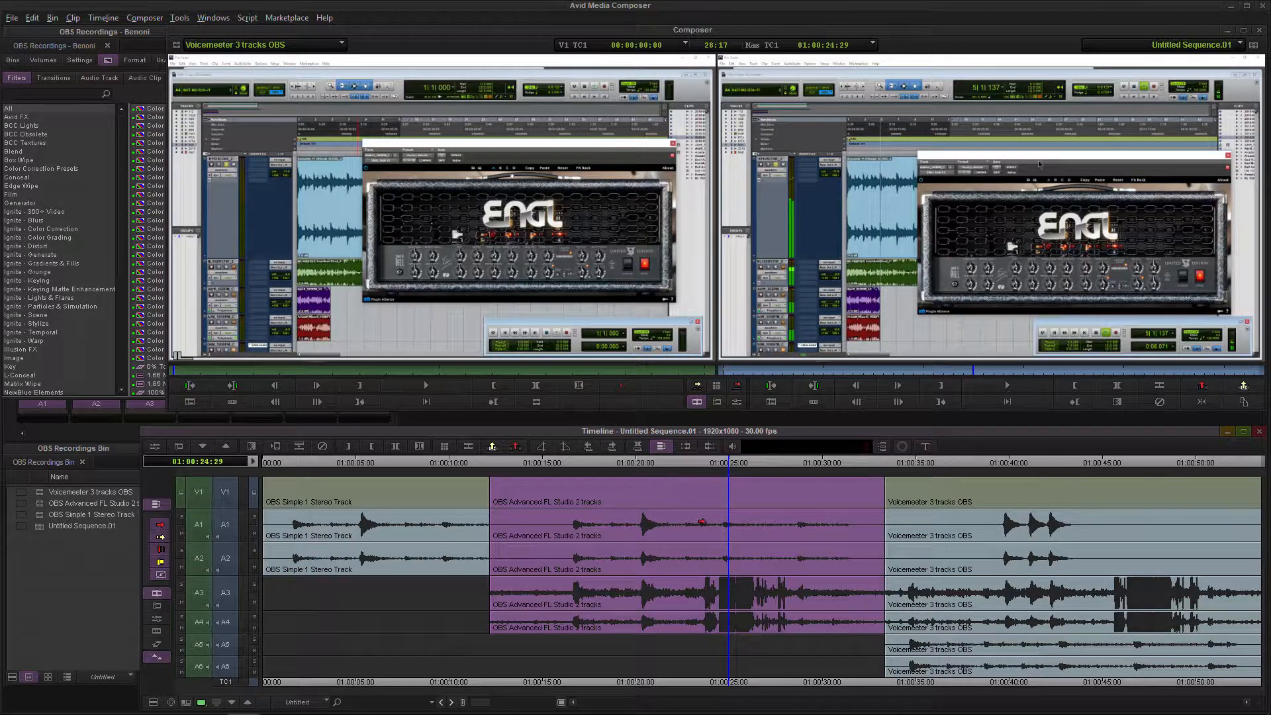
click(742, 478)
click(1011, 462)
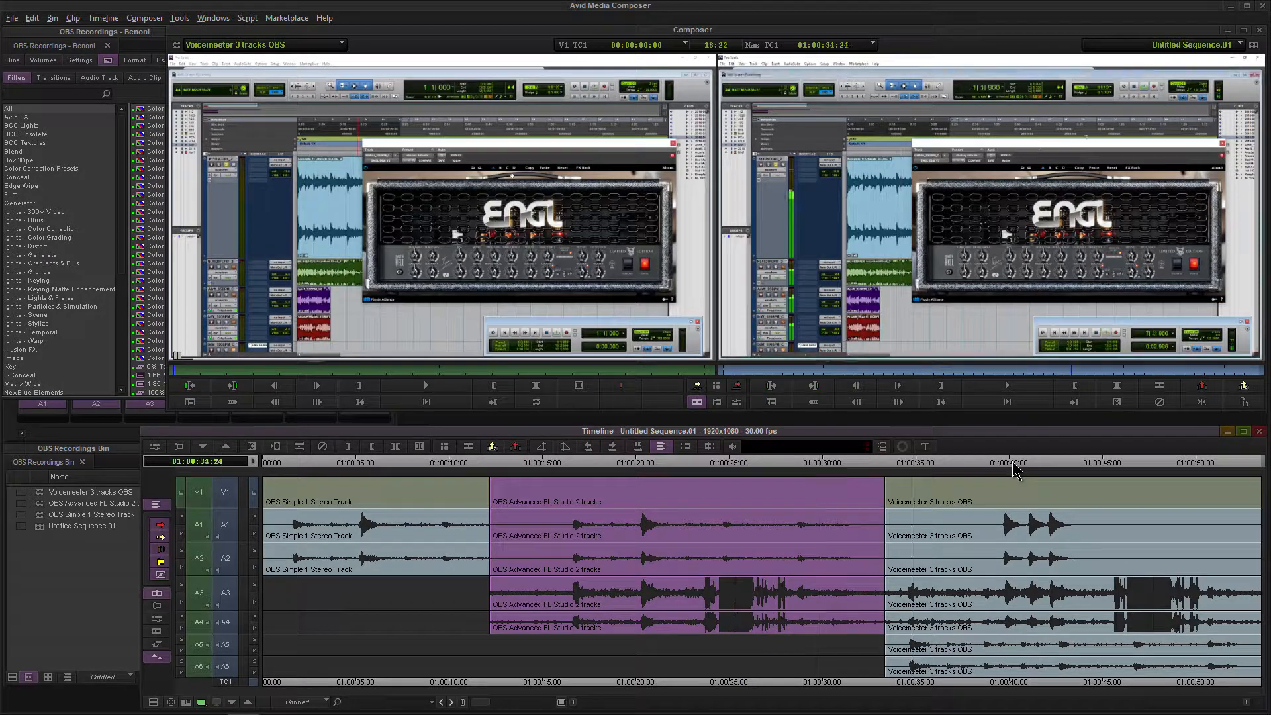
Bring up Pro Tools, then switch to Chrome and view the VoiceMeeter Banana page and the FL Studio 20 download page.
click(277, 704)
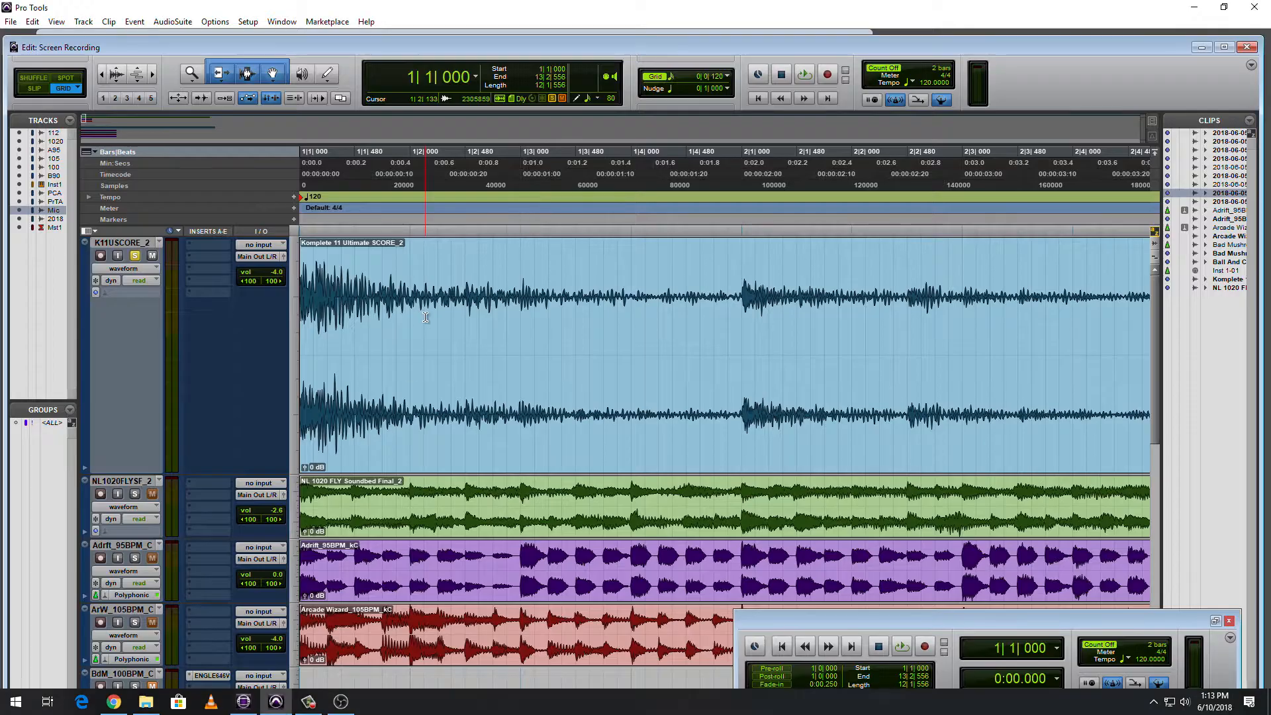
click(109, 706)
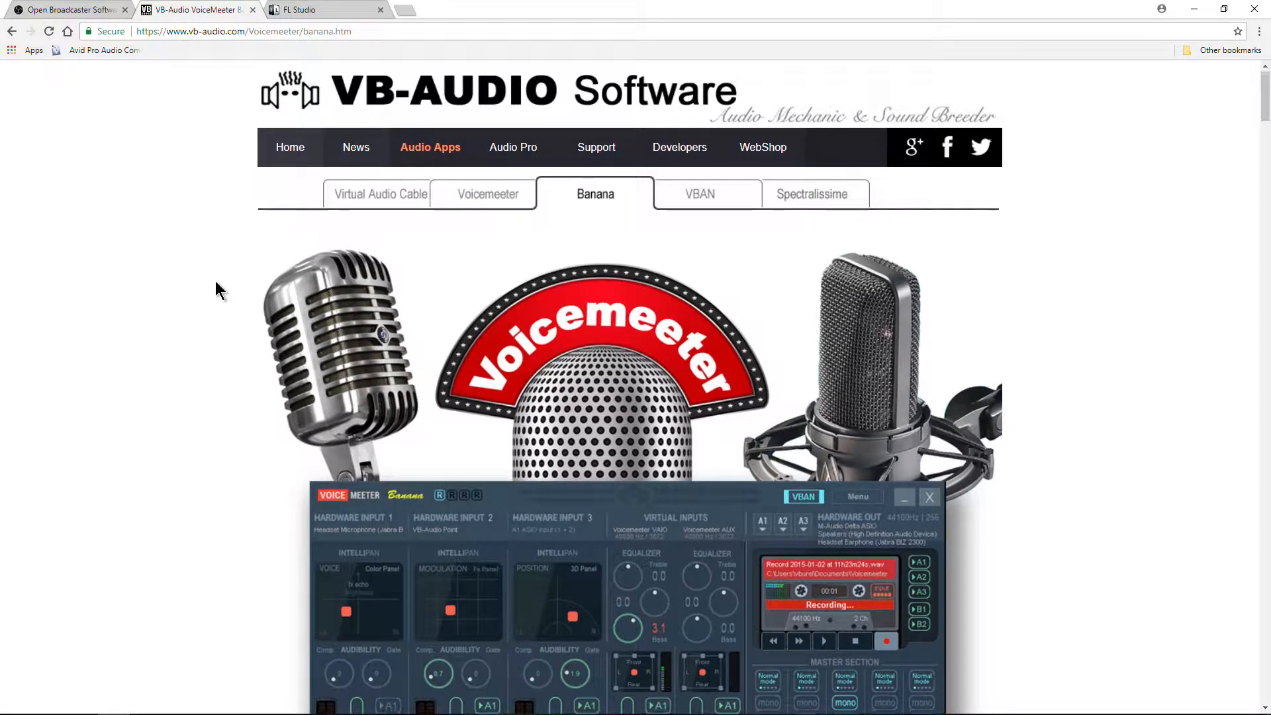
scroll(216, 280, down, 3)
click(316, 8)
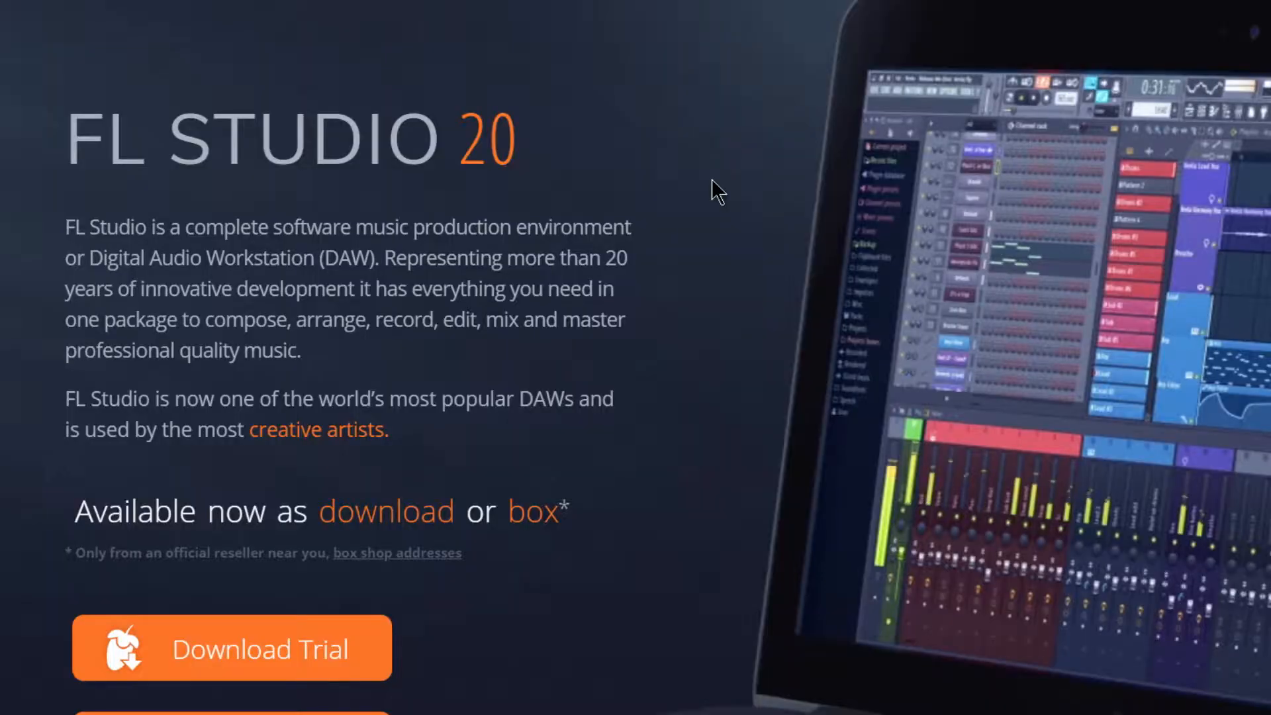
scroll(715, 192, down, 2)
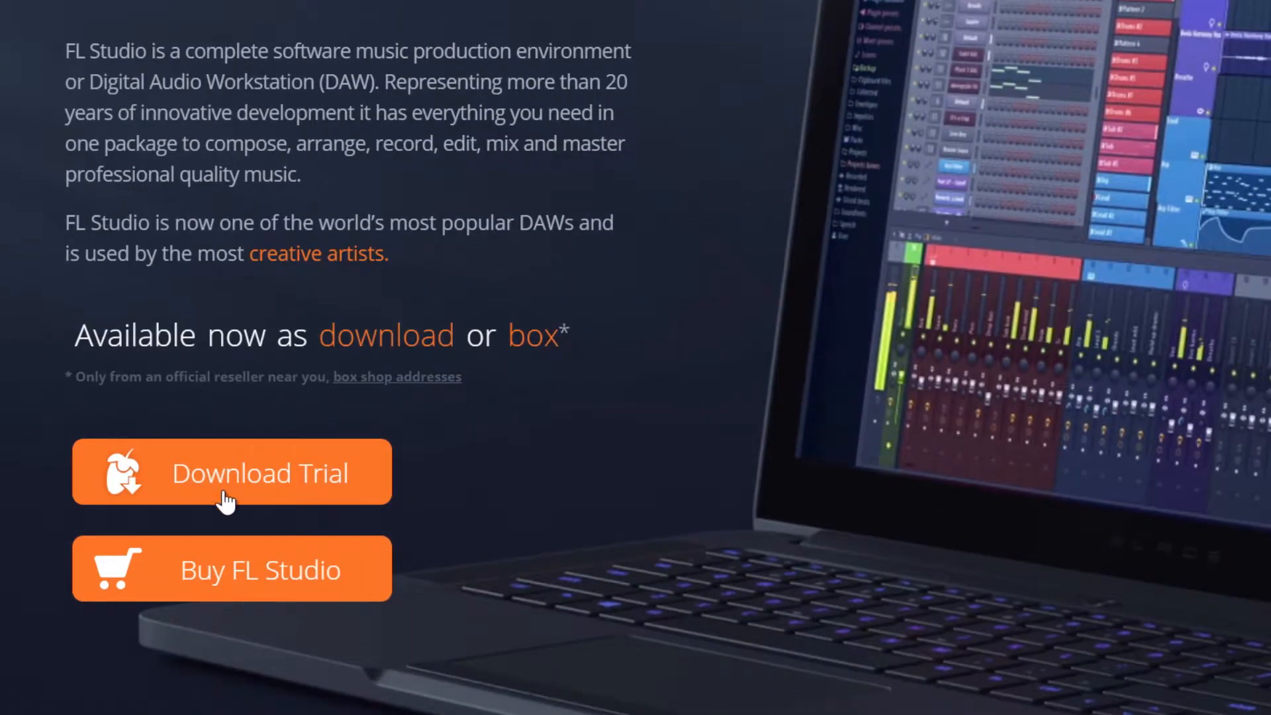
scroll(726, 415, up, 2)
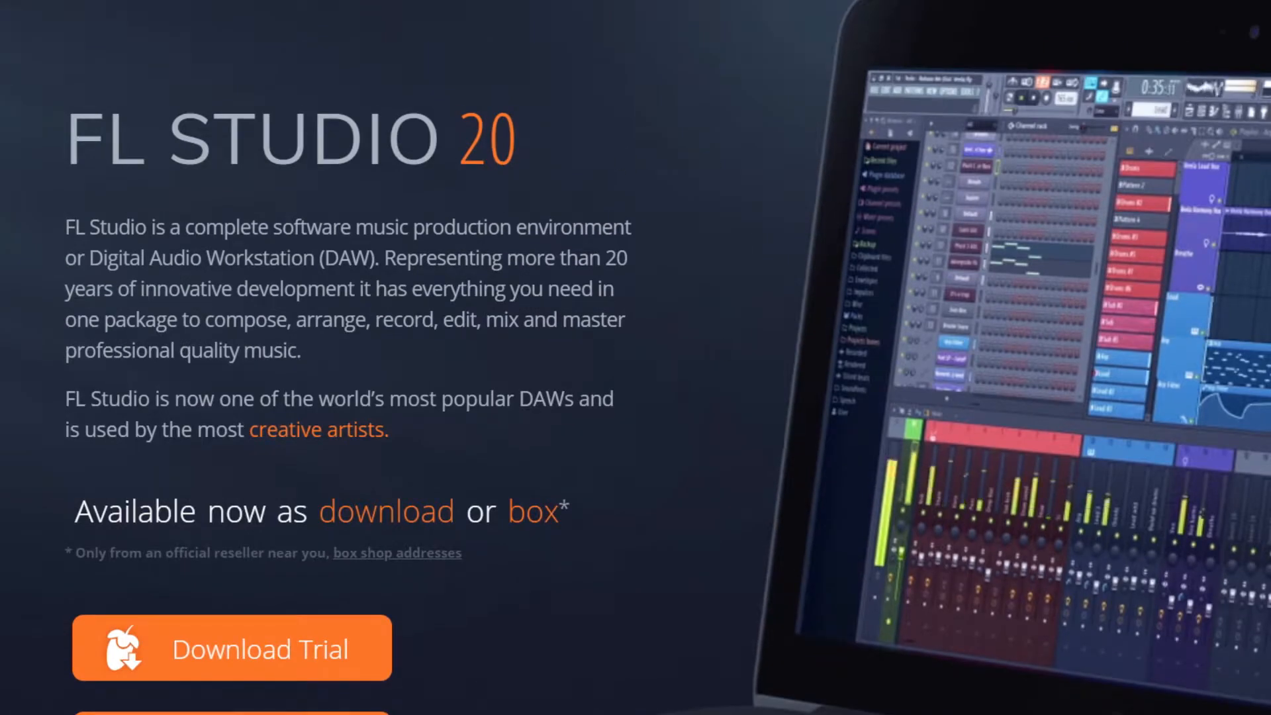
Review the available playback engines in Pro Tools, keep Komplete Audio 6 and close the Playback Engine settings.
click(240, 702)
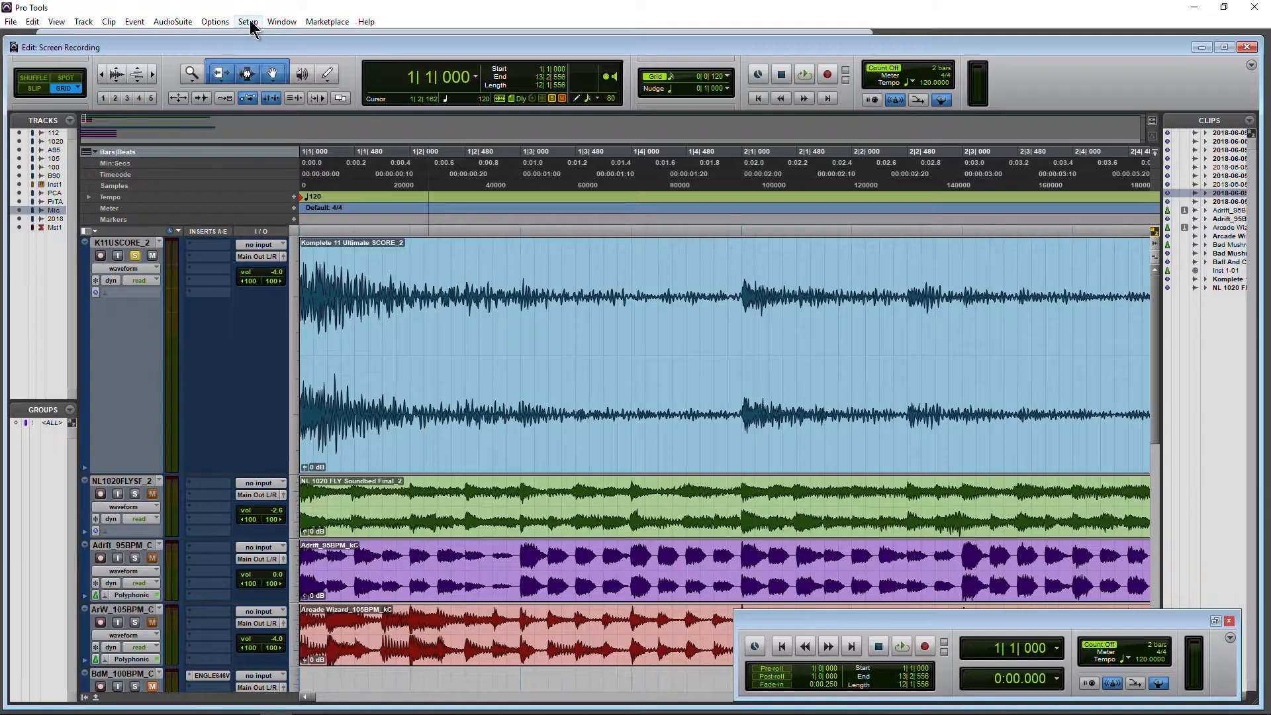
click(249, 21)
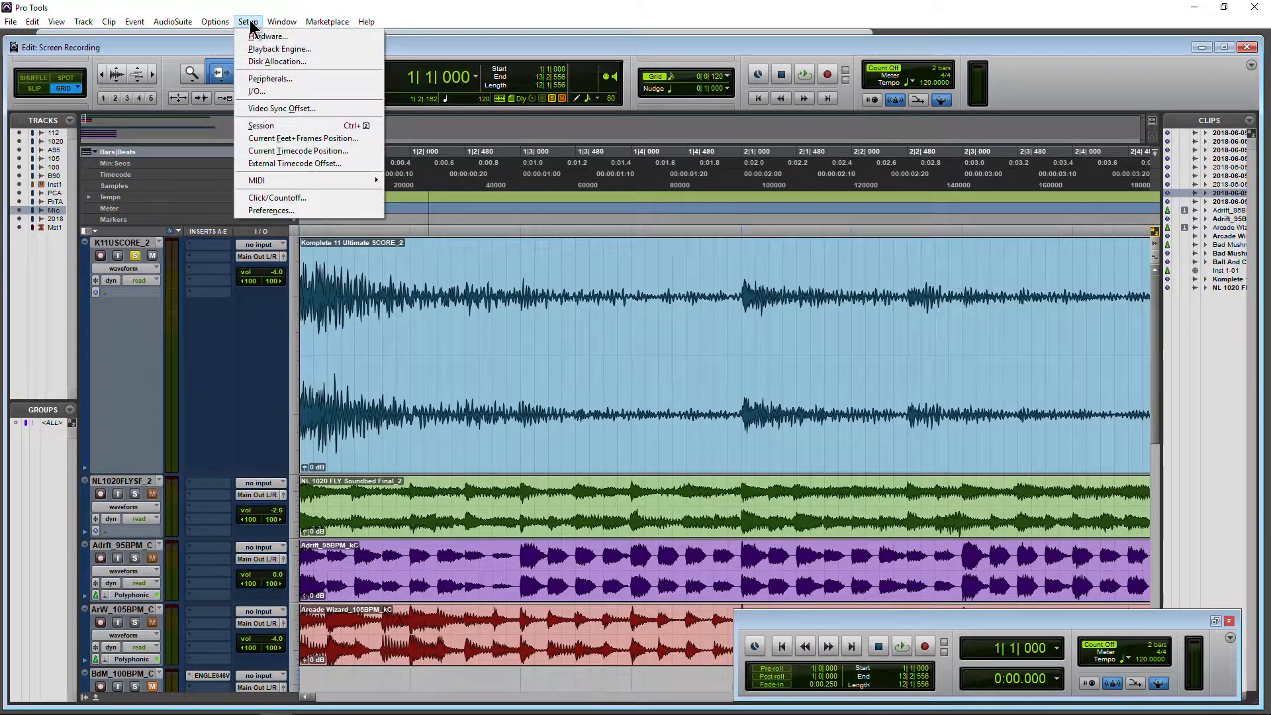
click(267, 52)
click(643, 197)
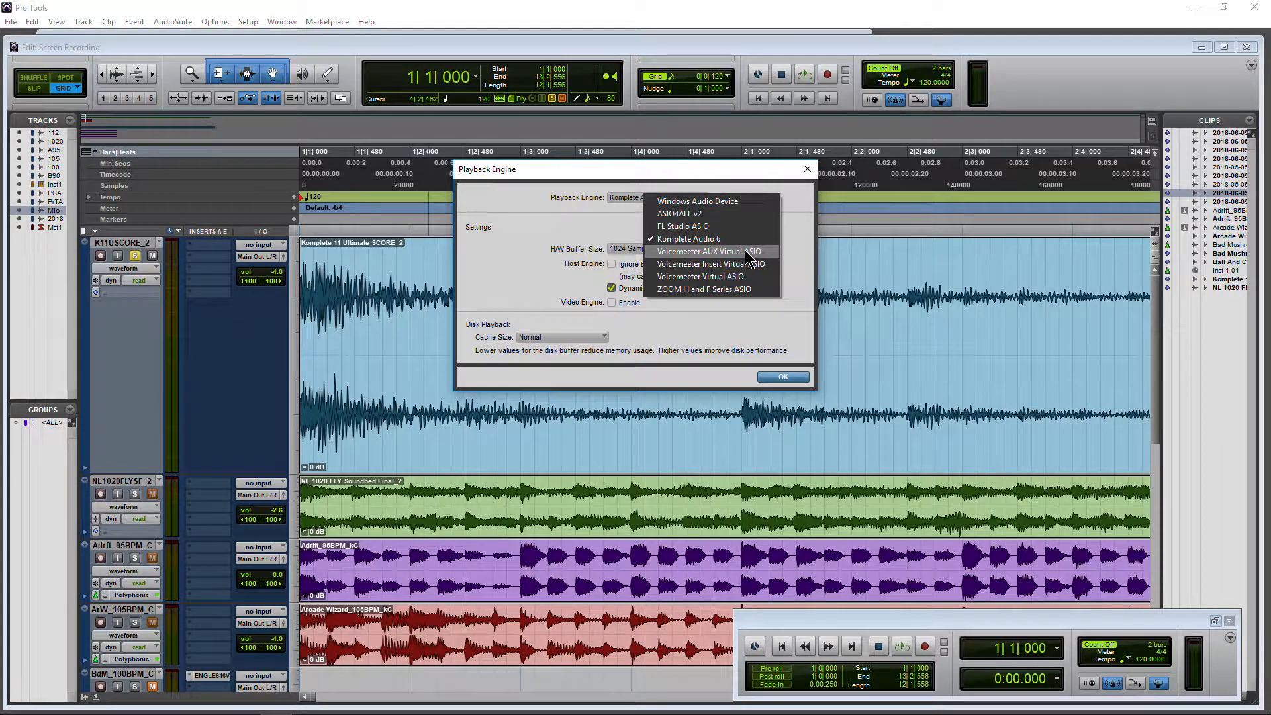
click(516, 245)
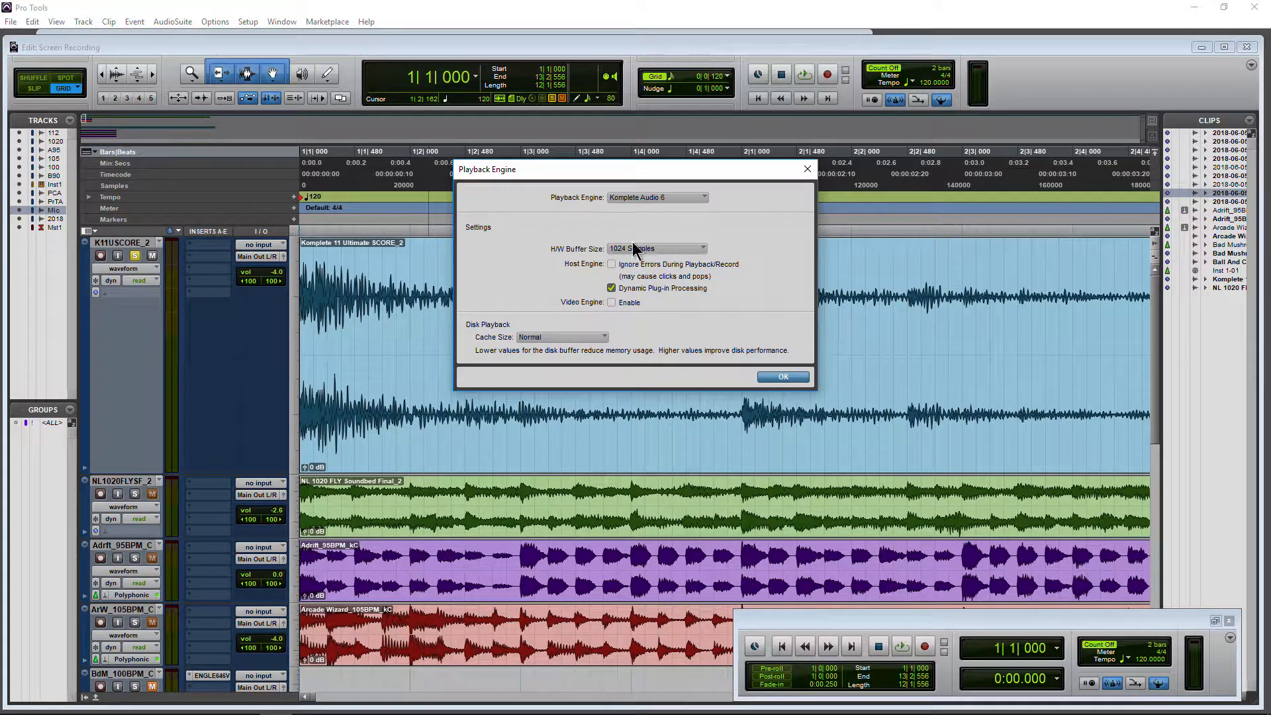
click(783, 376)
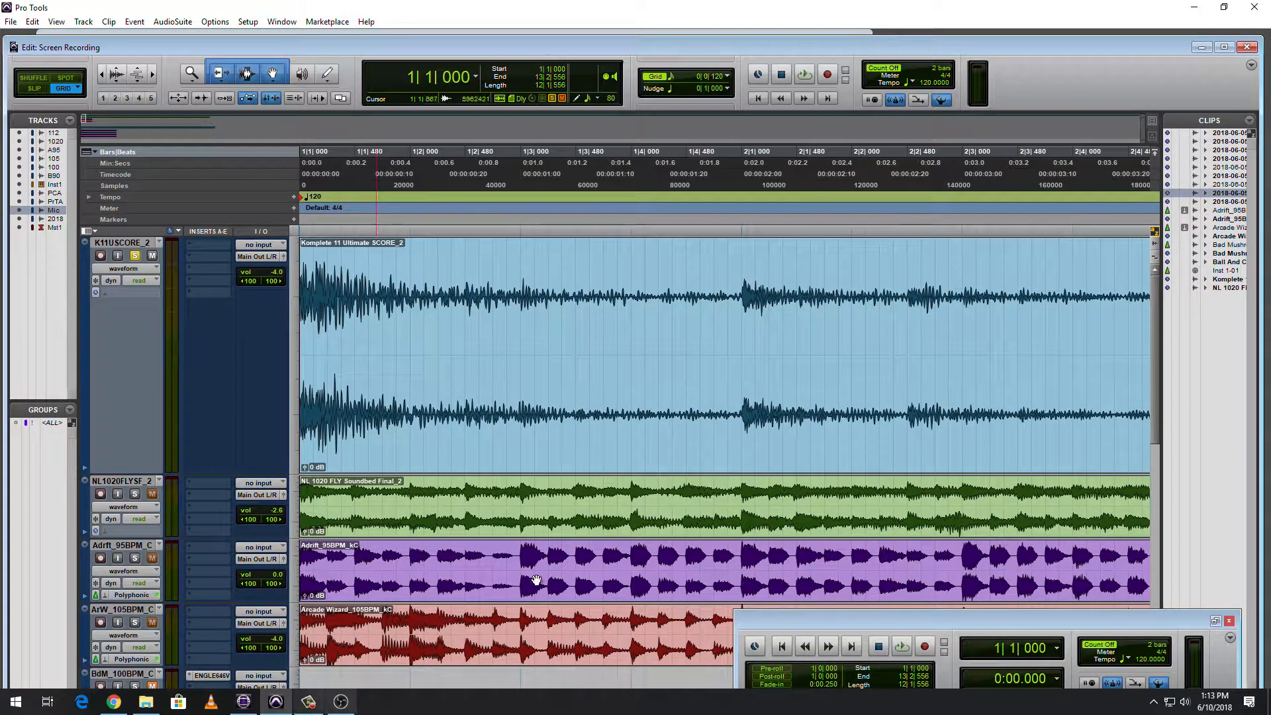
Hide Pro Tools and Chrome, and place the Media Composer playhead at 01:00:38:25 in the Voicemeeter 3 tracks OBS clip.
click(1194, 8)
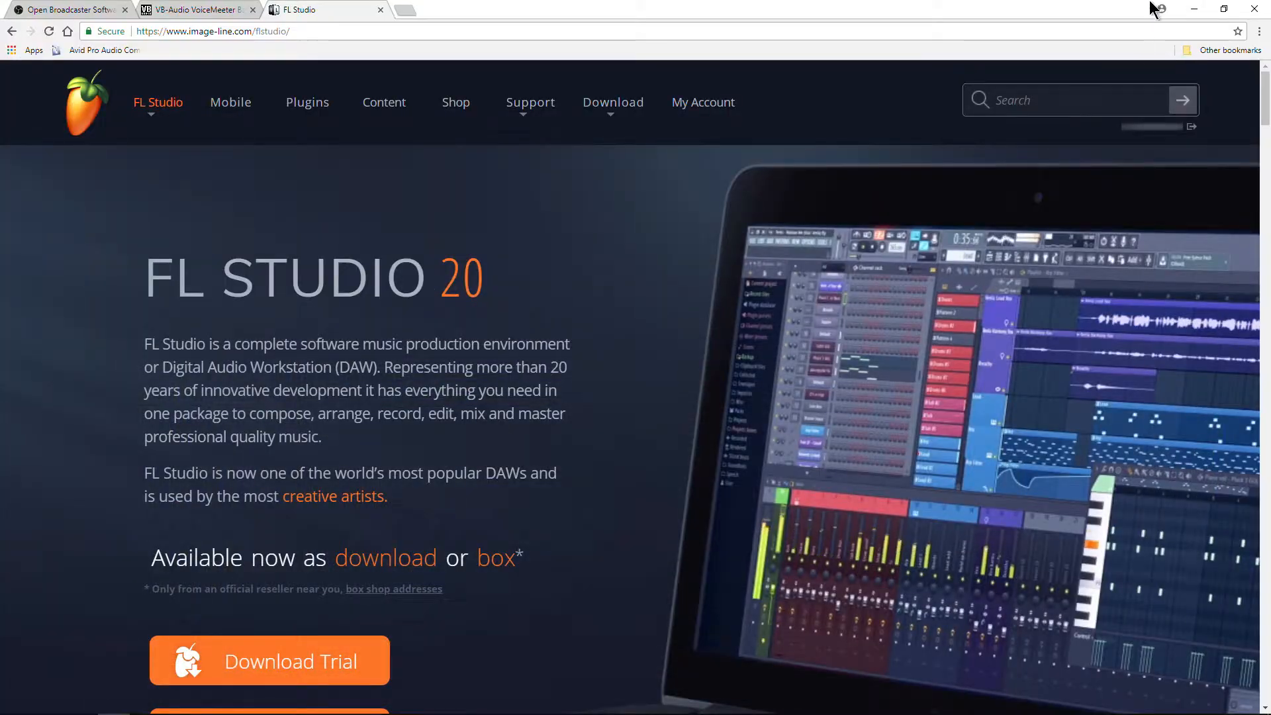
click(1194, 9)
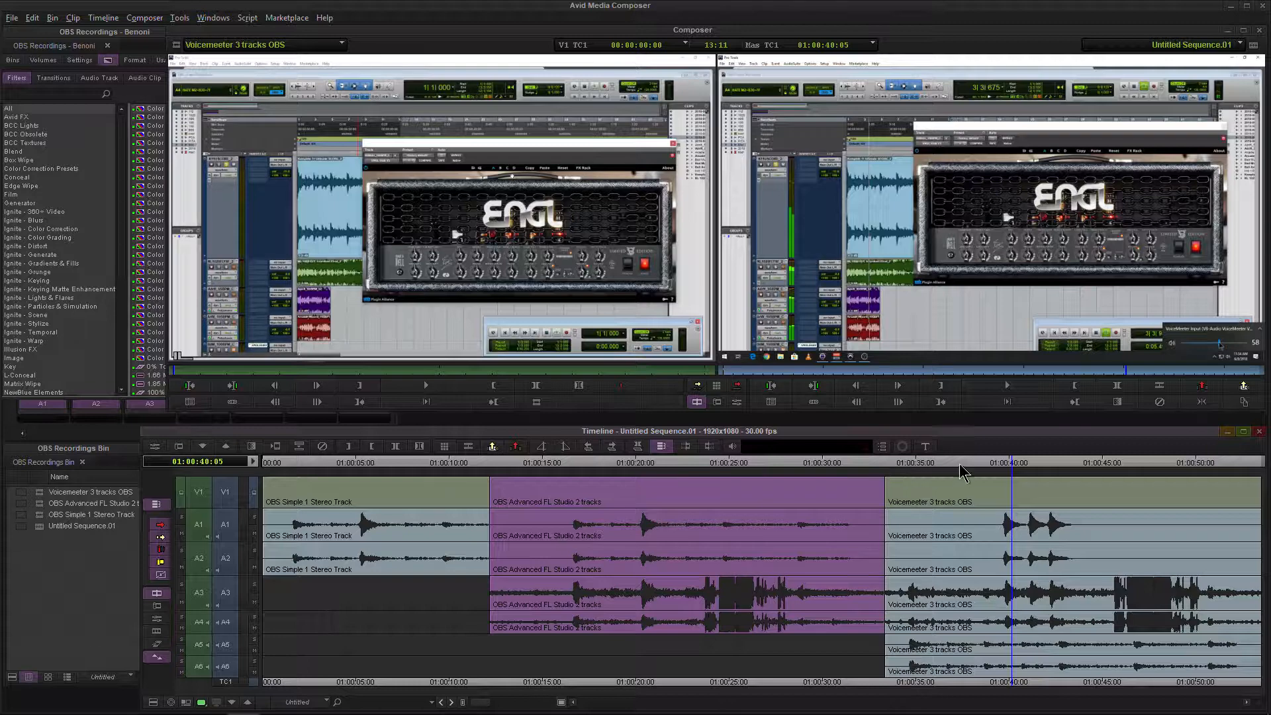
click(987, 463)
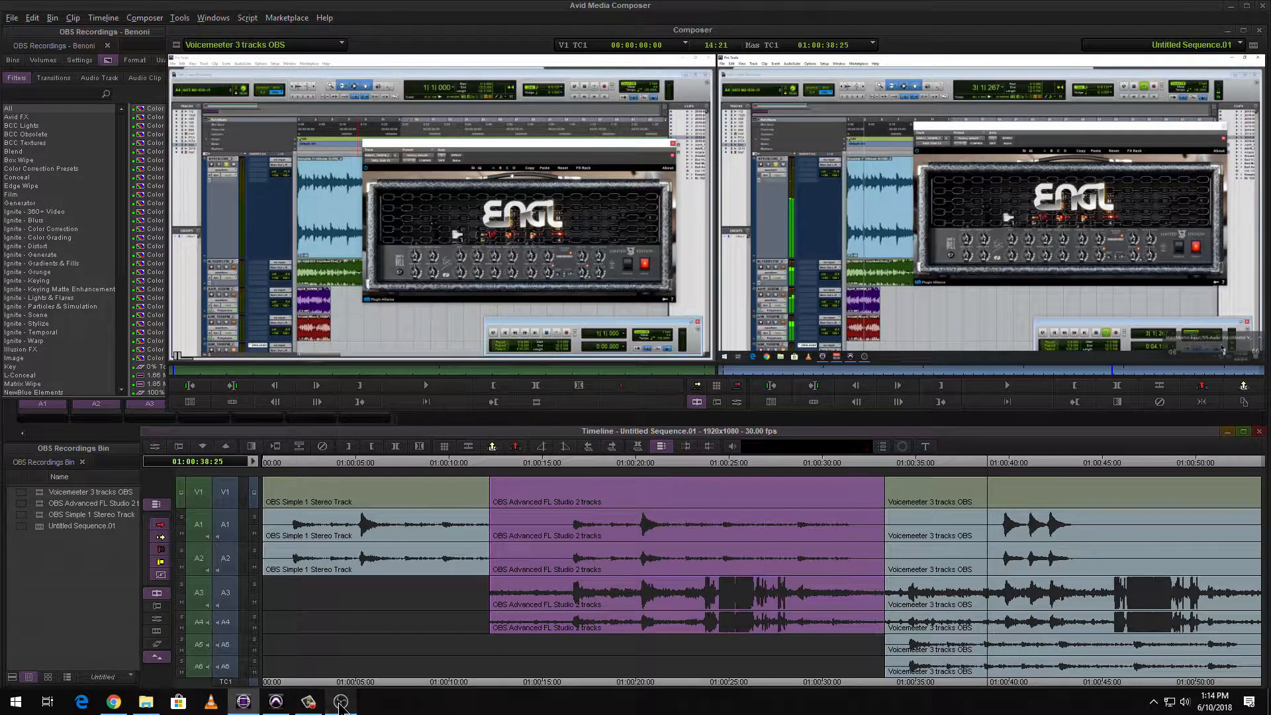
Switch to OBS, enable audio track 3 alongside tracks 1 and 2 in the recording output settings, and save the settings.
click(340, 703)
click(1033, 522)
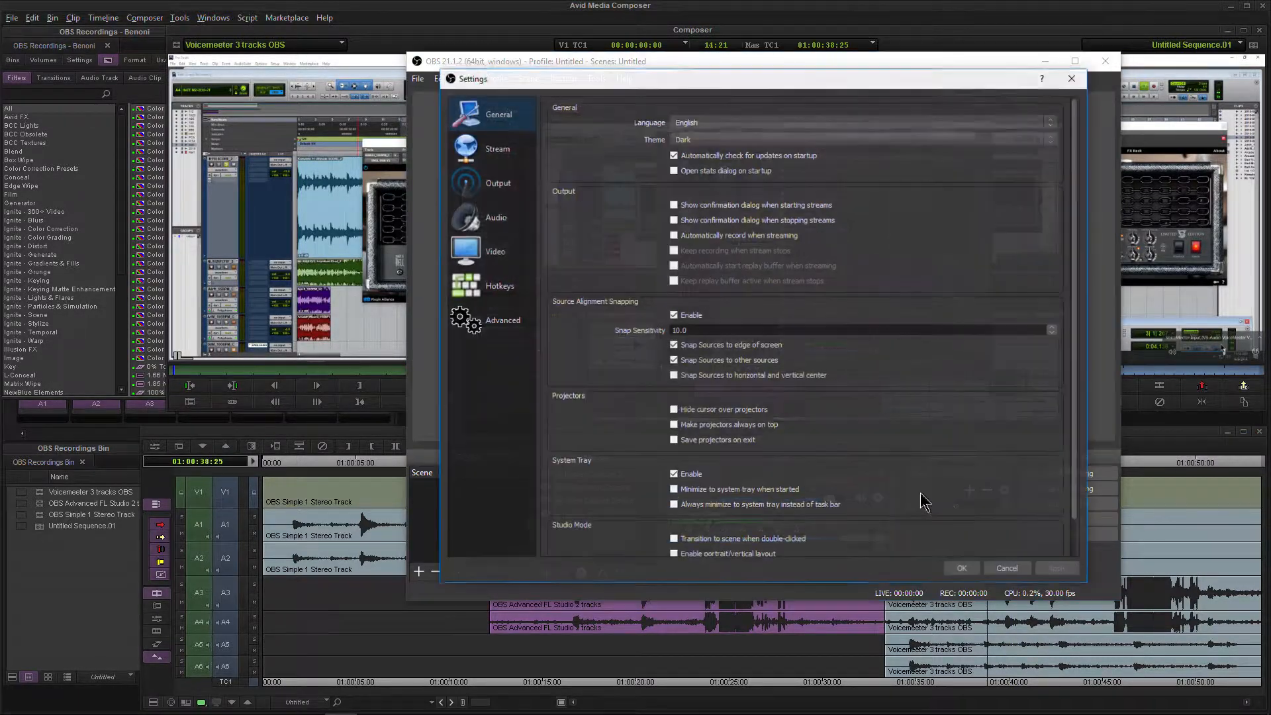
click(501, 186)
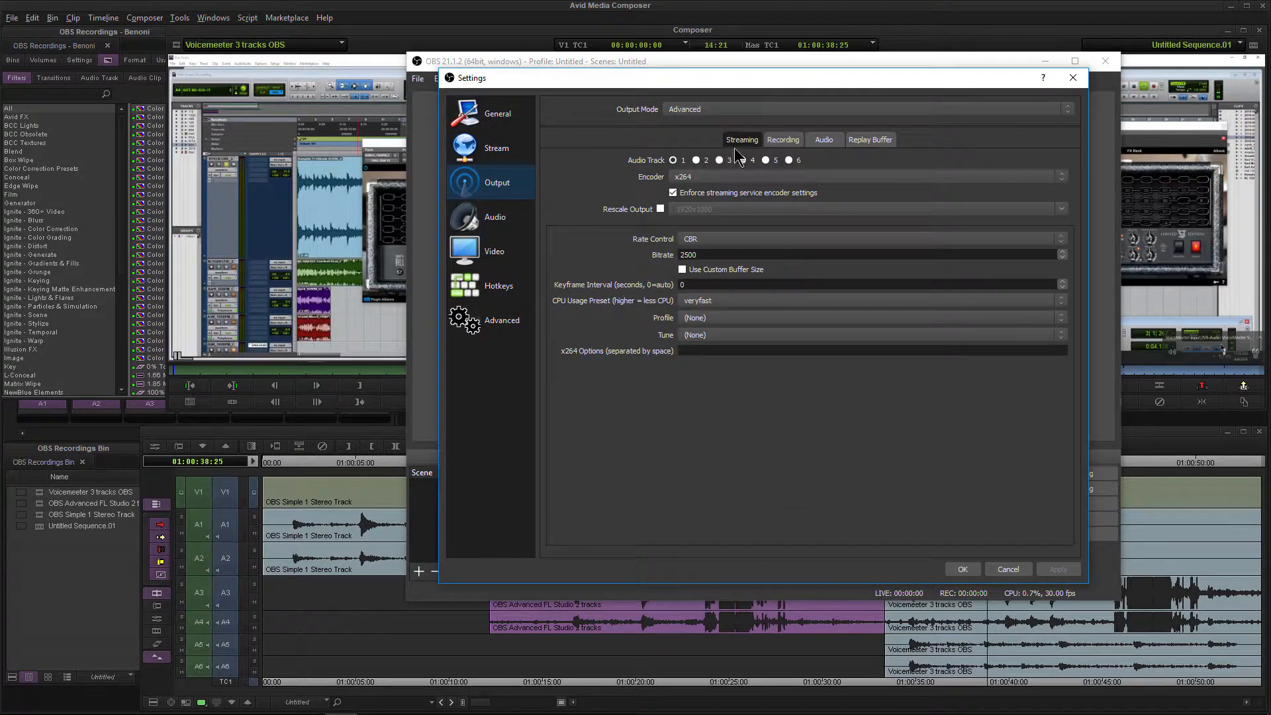
click(793, 141)
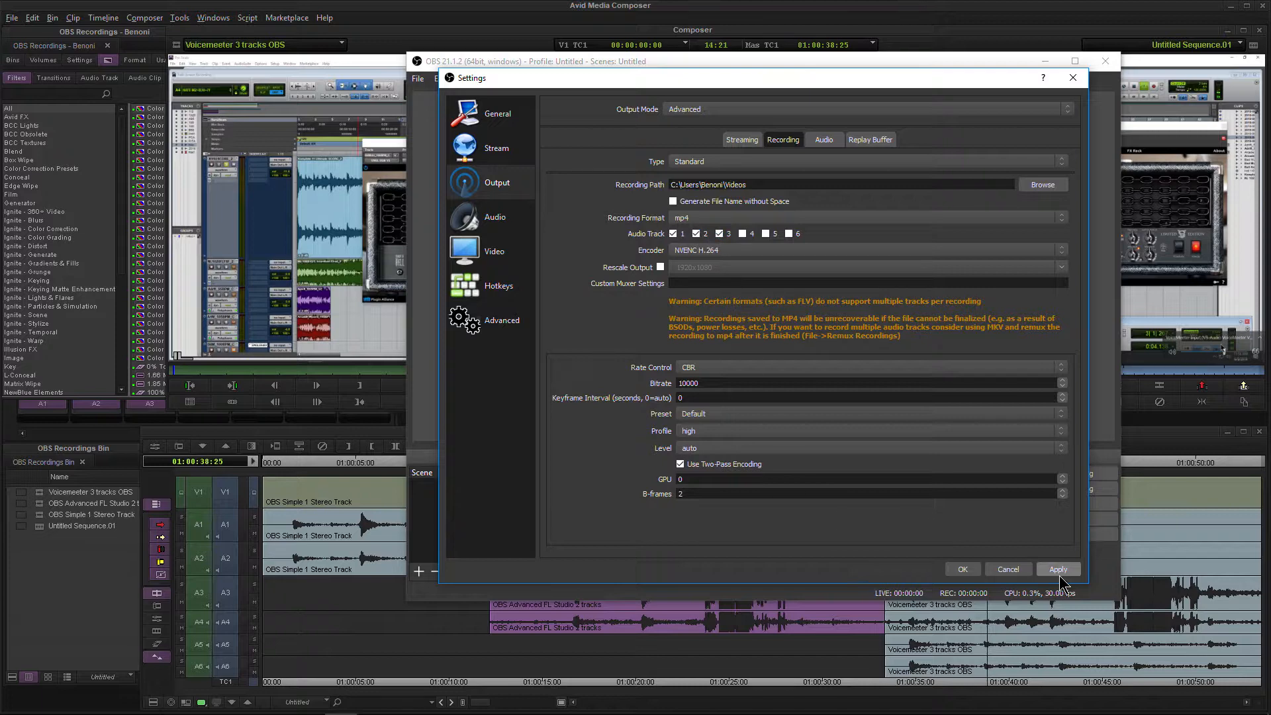
click(965, 570)
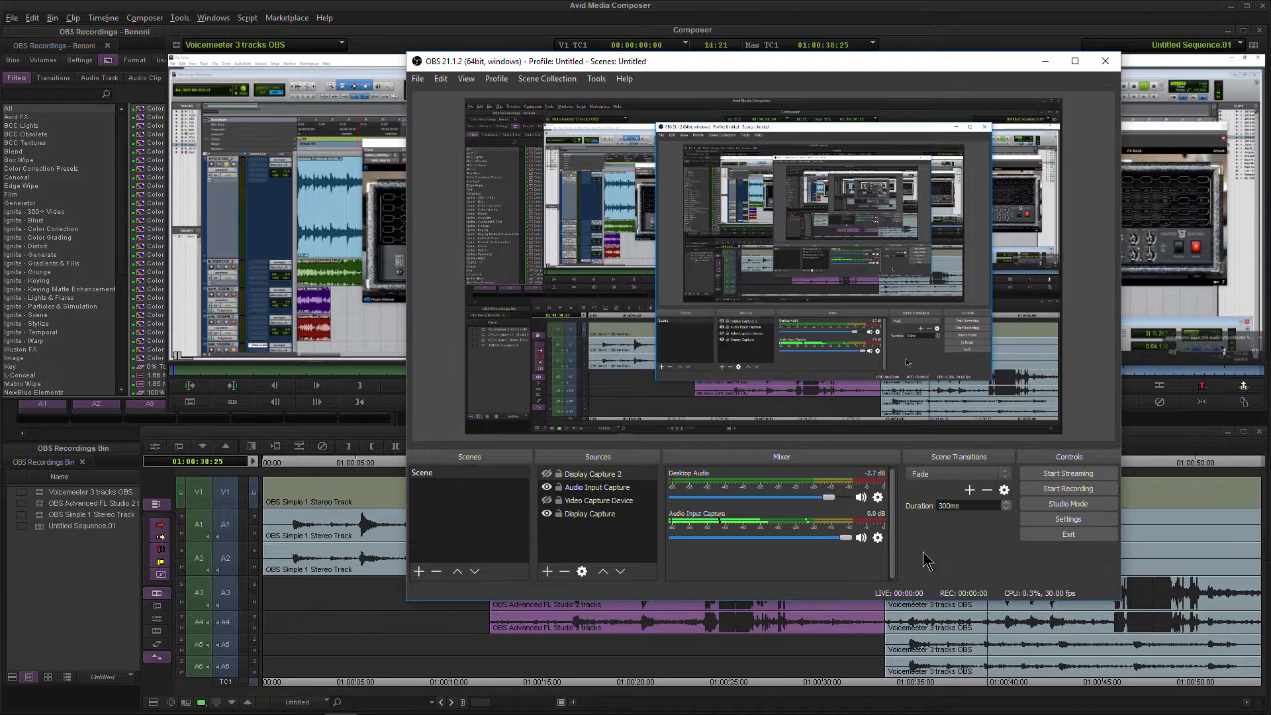
Review the track assignments of Audio Input Capture and Desktop Audio in the Advanced Audio Properties, and close them.
click(878, 538)
click(920, 625)
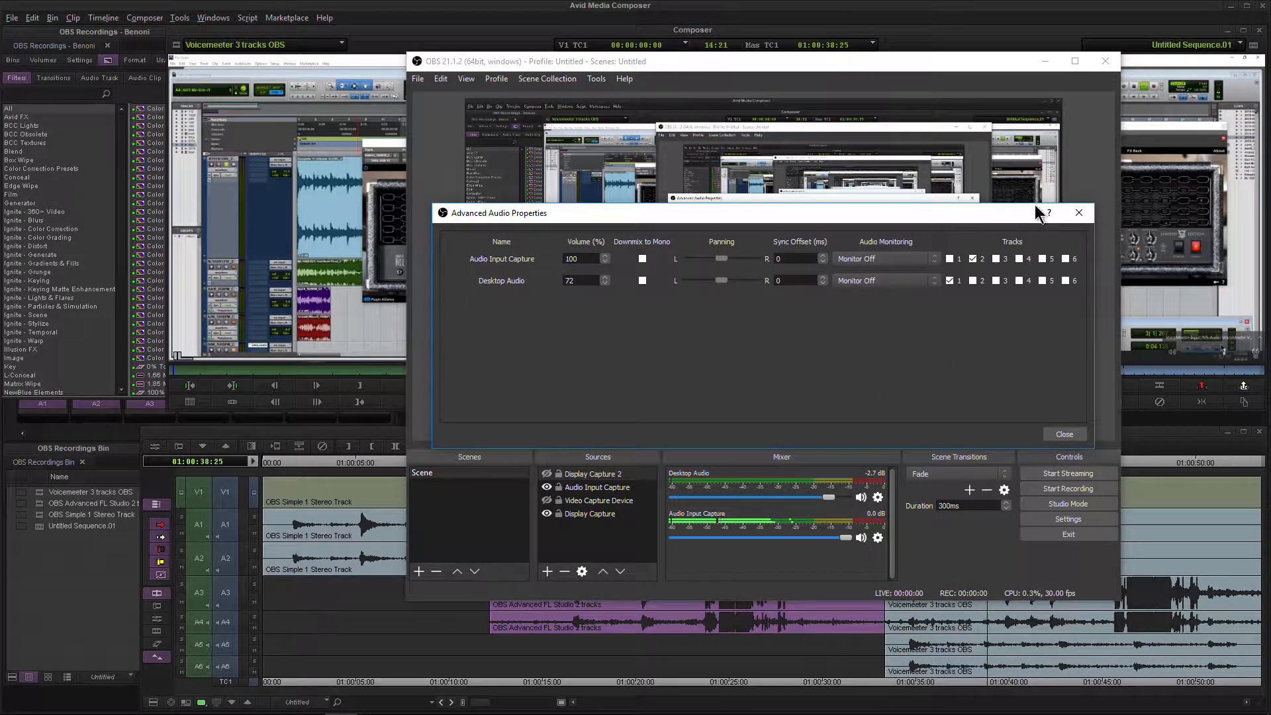
click(1059, 433)
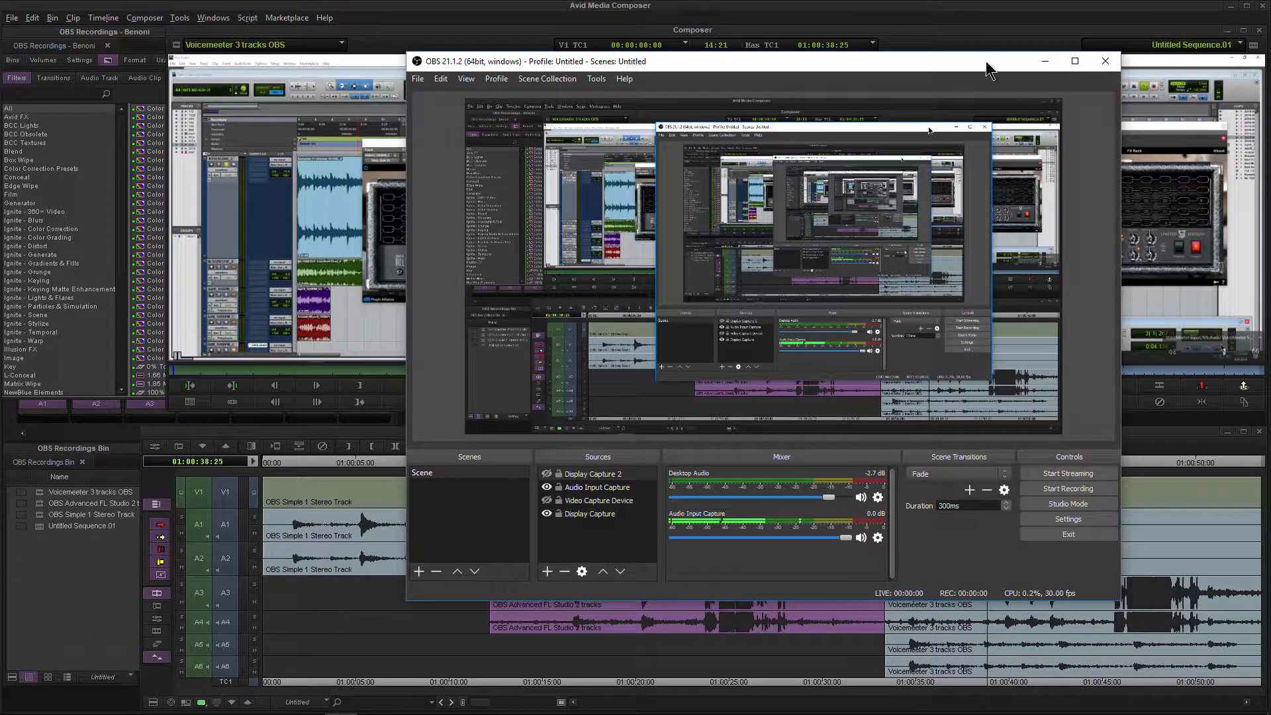
Hide OBS and scrub the Media Composer playhead back through the Voicemeeter 3 tracks OBS clip.
drag(990, 62, 597, 108)
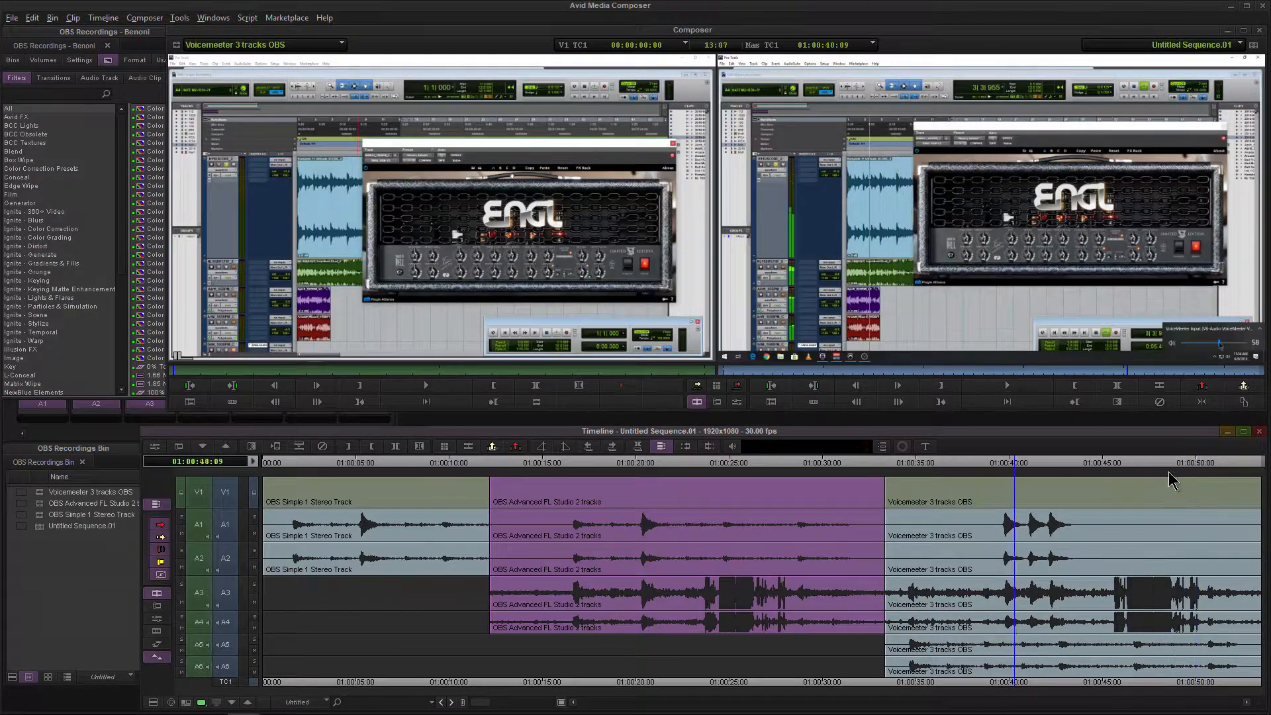
drag(1171, 467, 1027, 466)
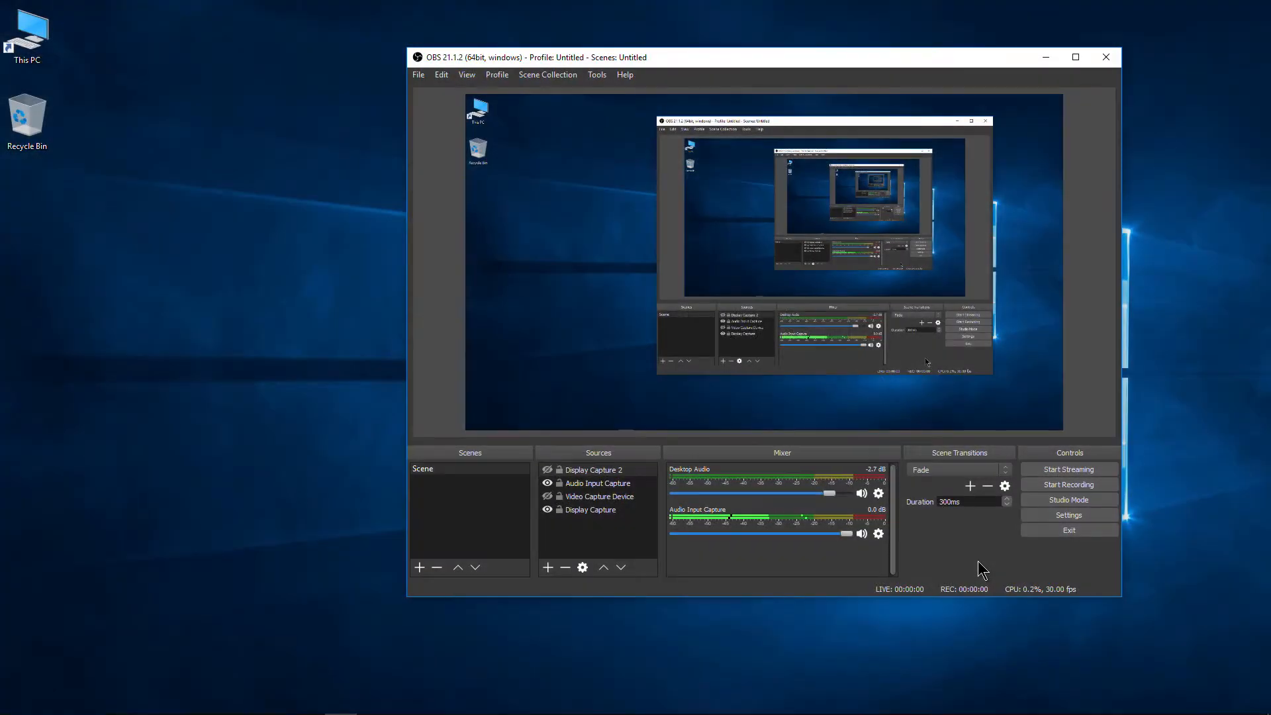
Set the OBS output mode to Simple and save the settings.
click(1050, 514)
click(490, 189)
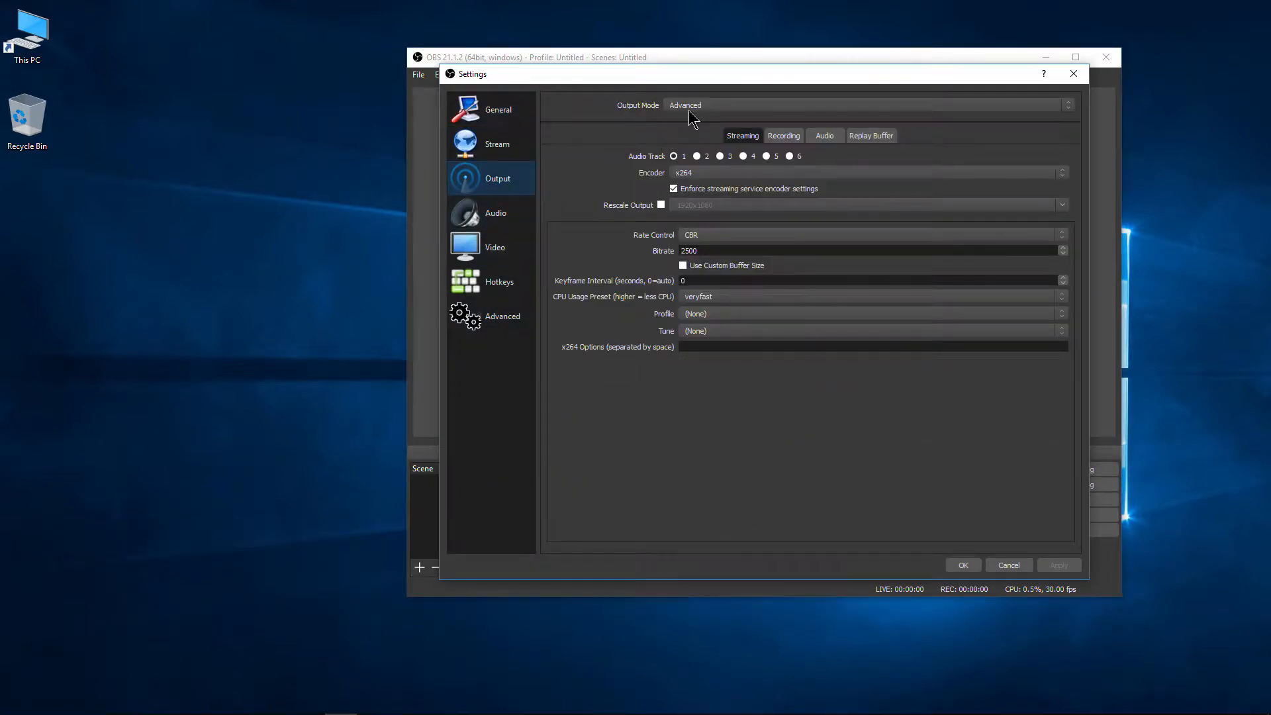
click(697, 106)
click(682, 116)
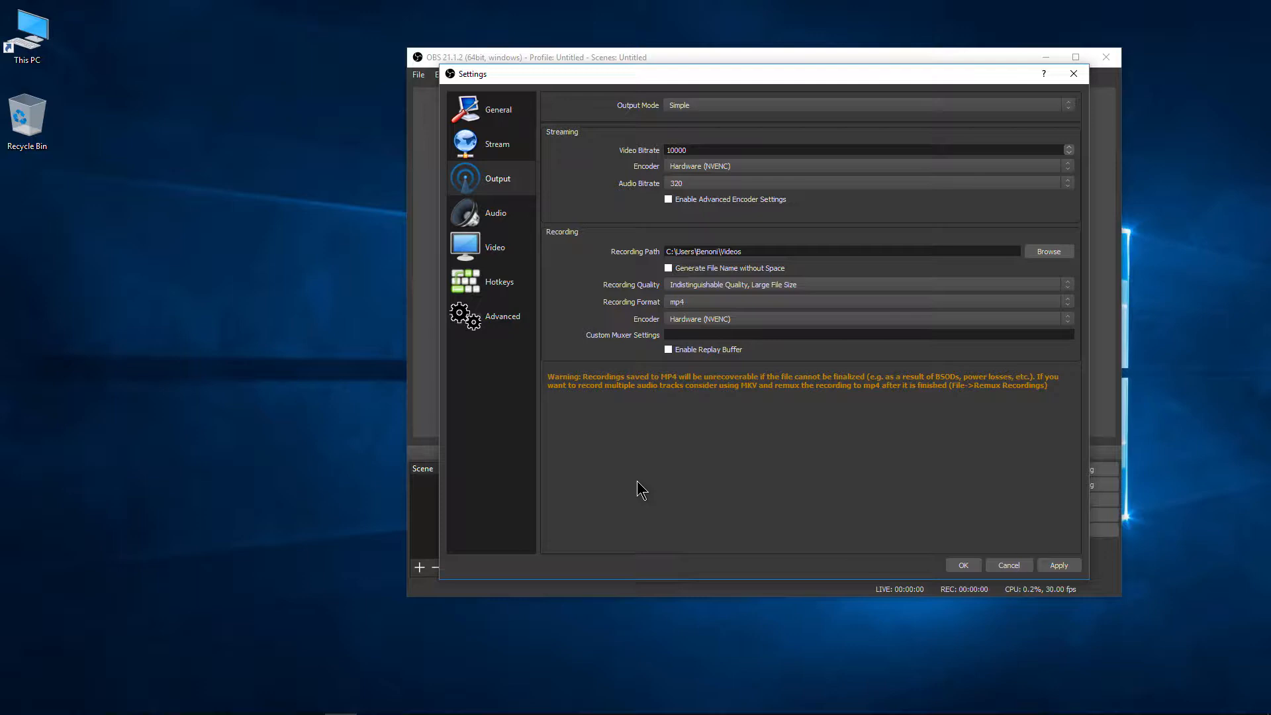
click(961, 567)
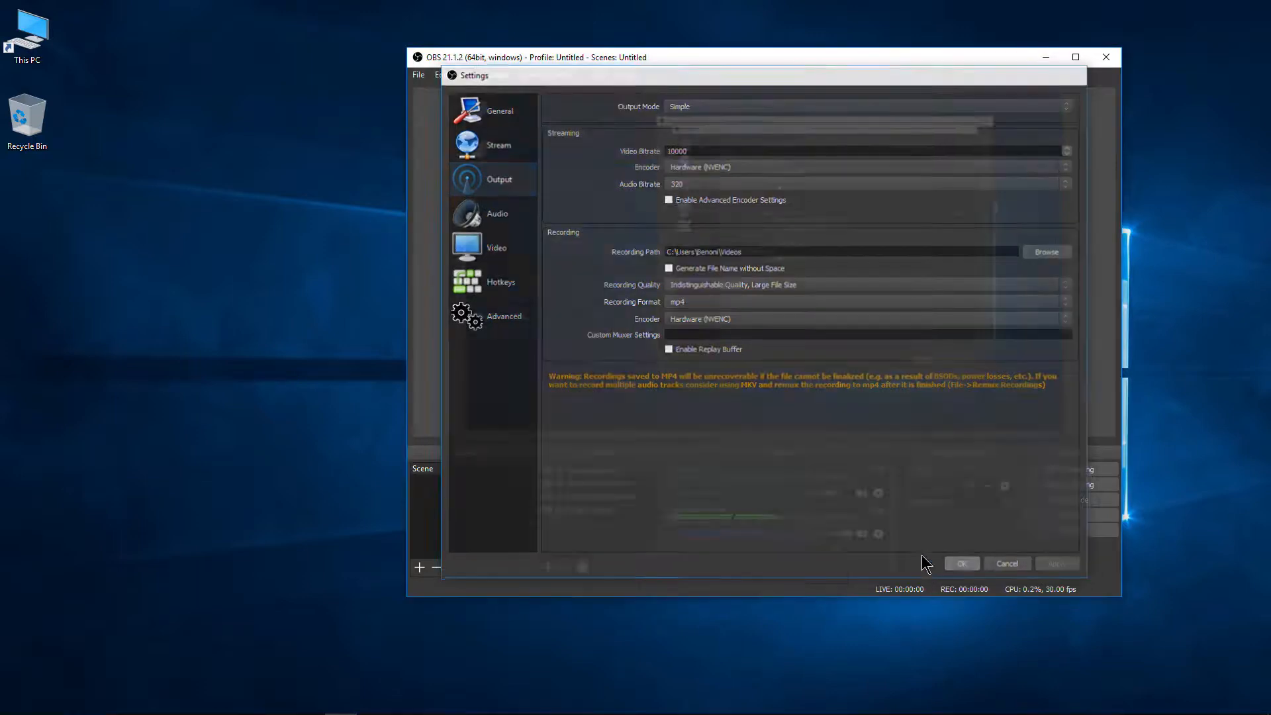
Switch to the Videos folder in File Explorer, hiding the OBS window.
drag(0, 73, 532, 77)
click(1052, 54)
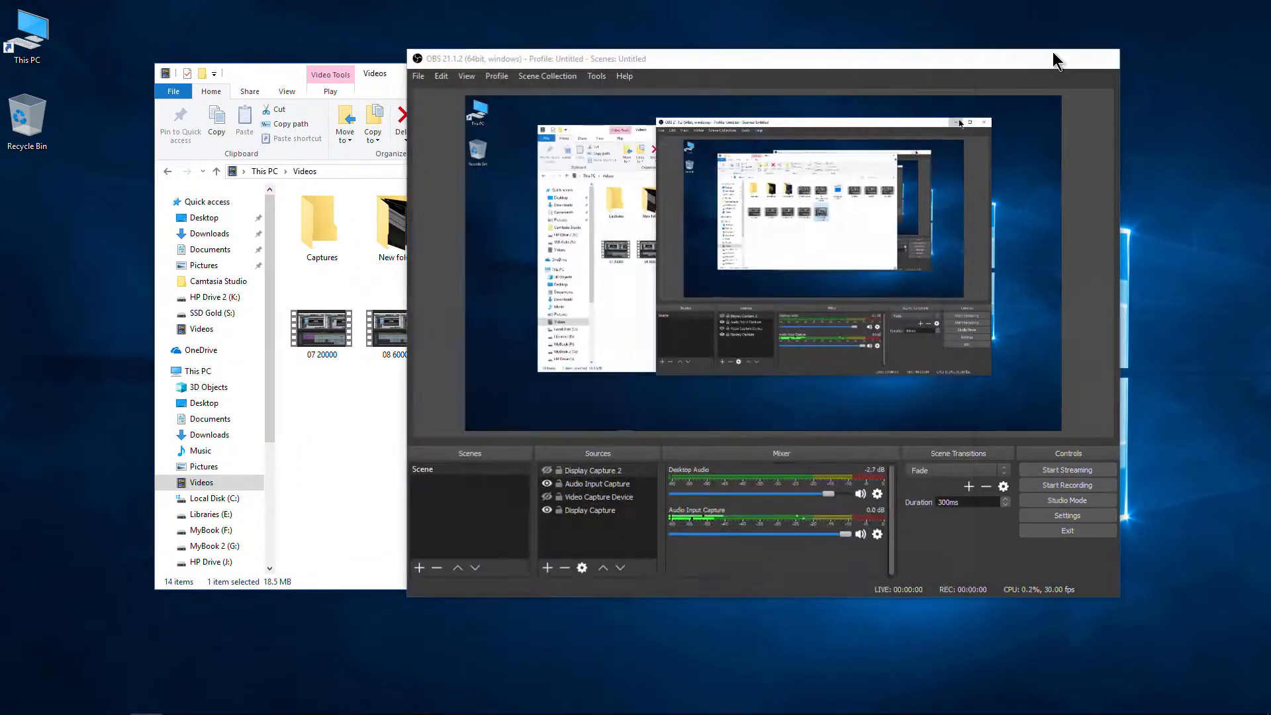
click(539, 234)
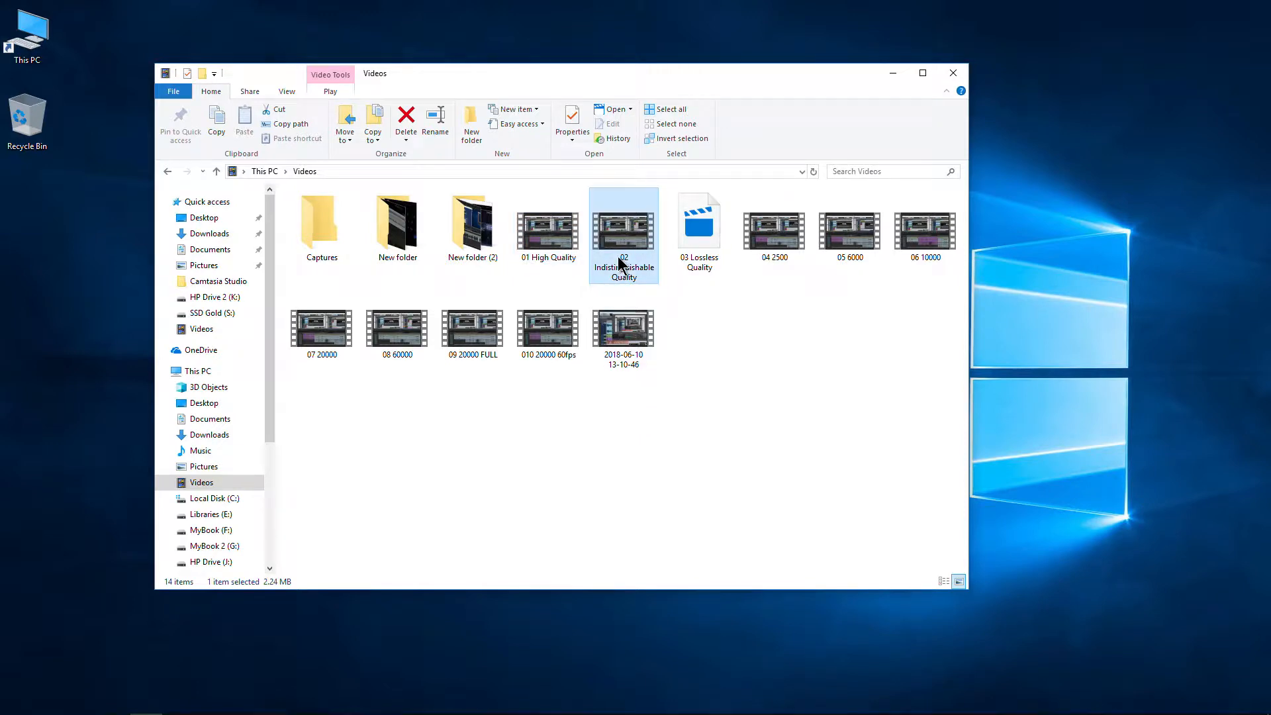
View the detailed video properties of the 01 High Quality recording, and close them.
right_click(557, 249)
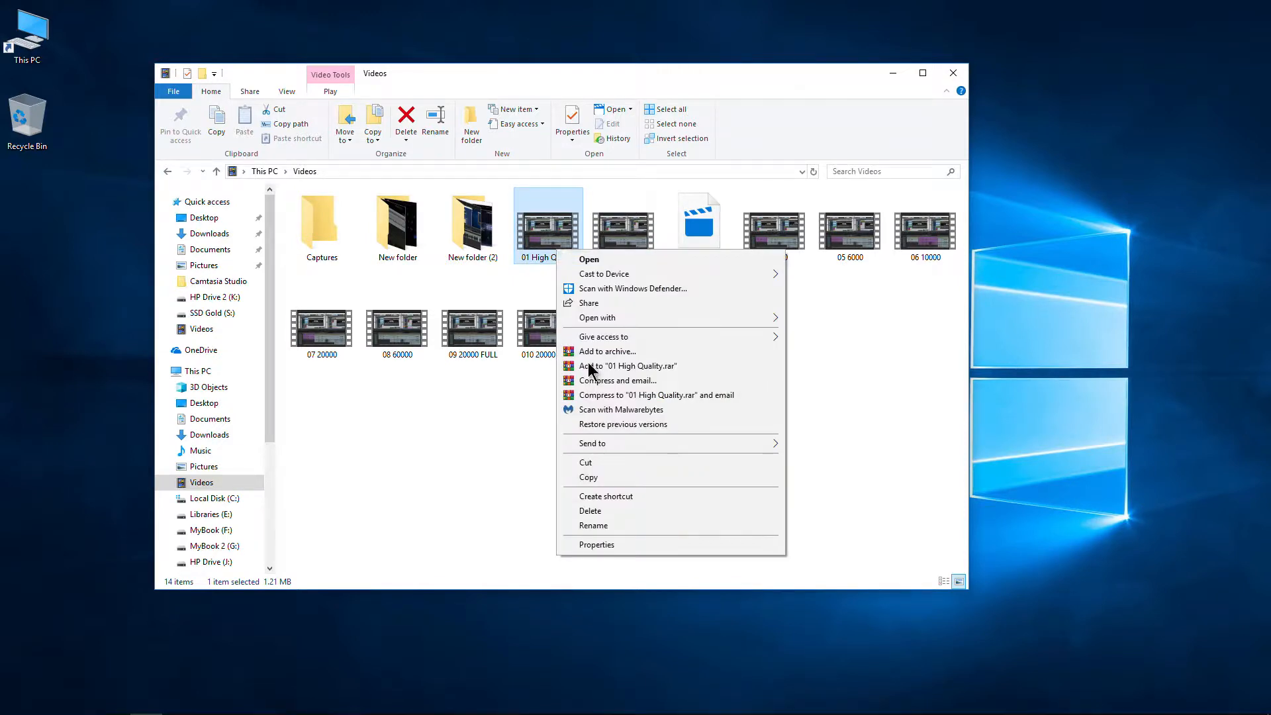
click(621, 549)
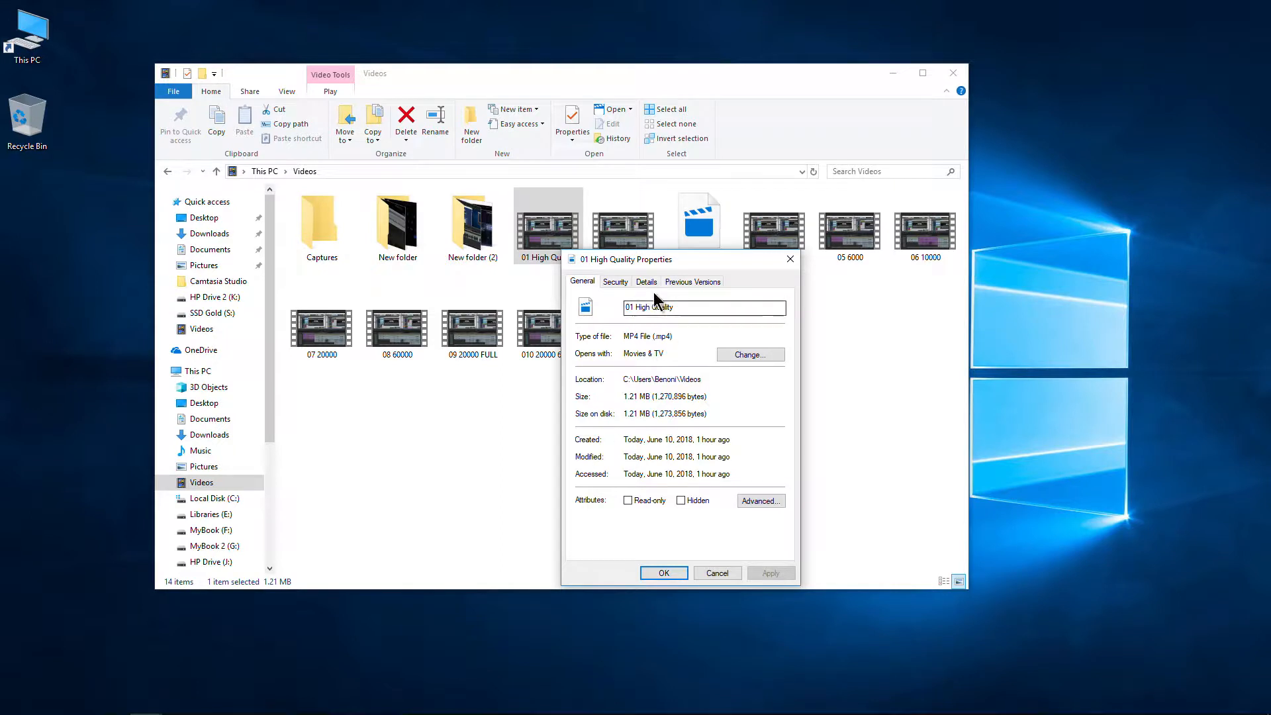
click(646, 281)
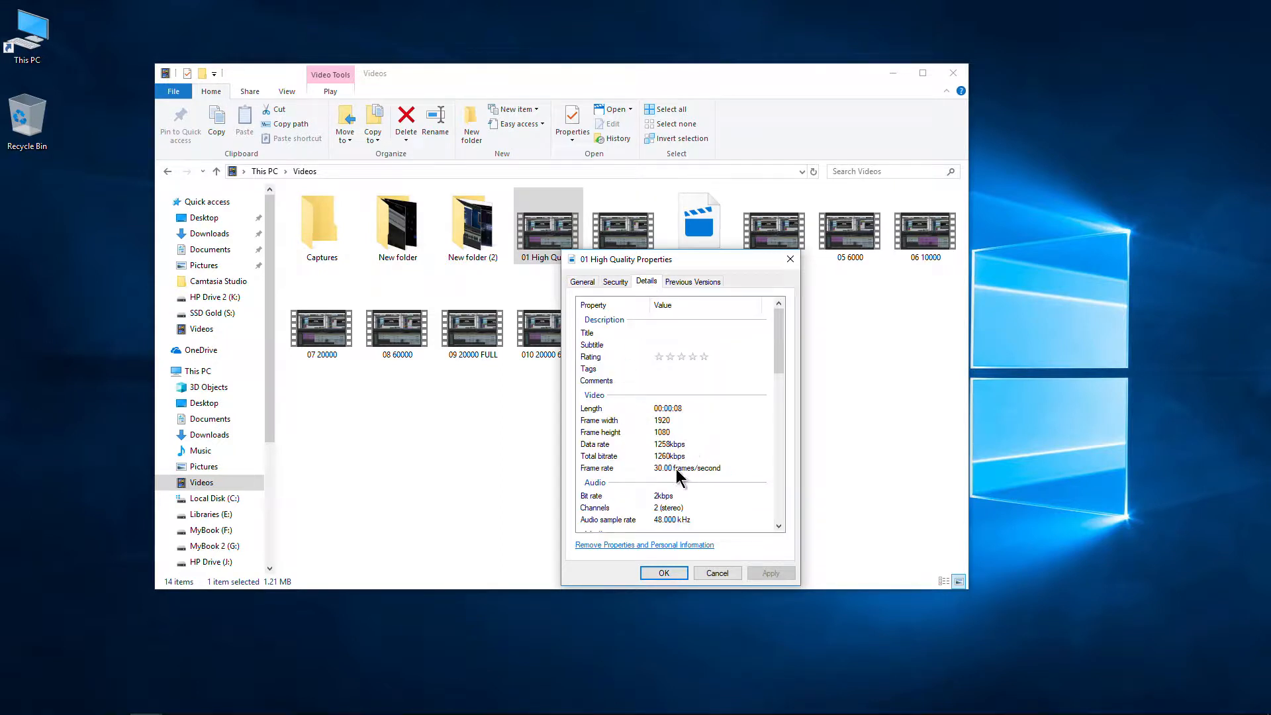
click(664, 573)
View the detailed video properties of the 02 Indistinguishable Quality recording, and close them.
click(629, 229)
right_click(629, 228)
click(681, 601)
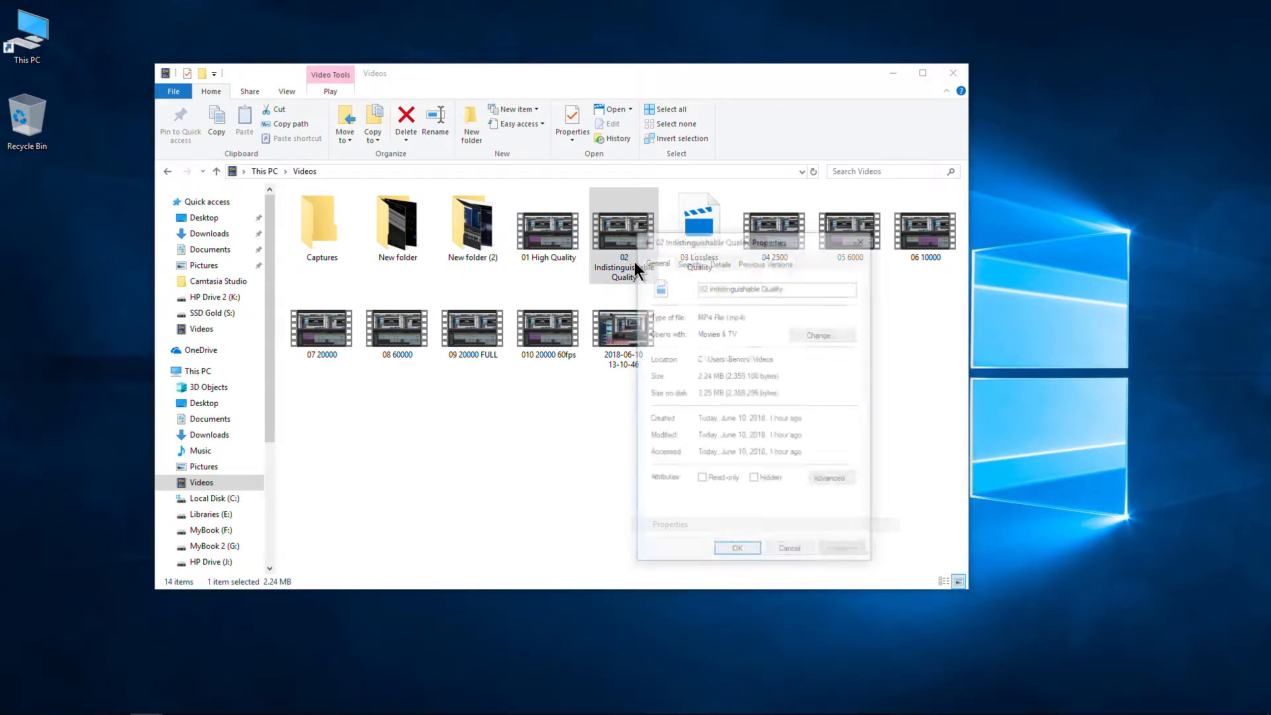
click(718, 260)
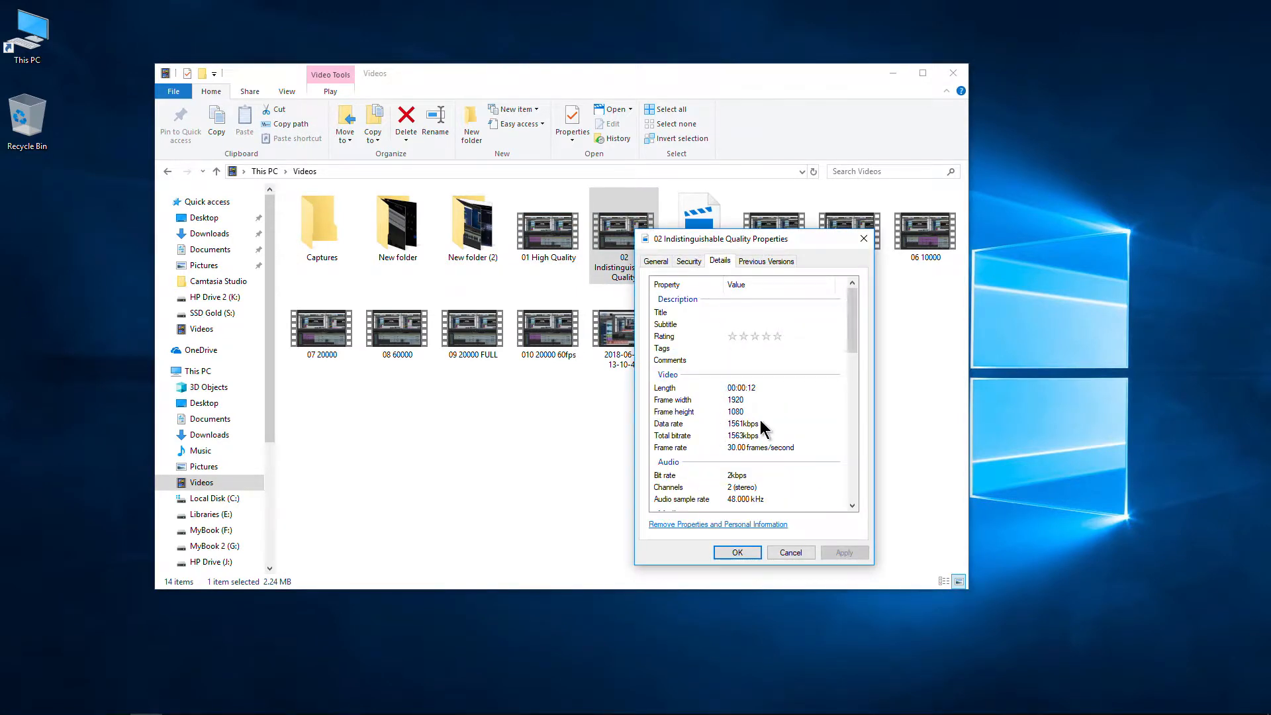
click(732, 554)
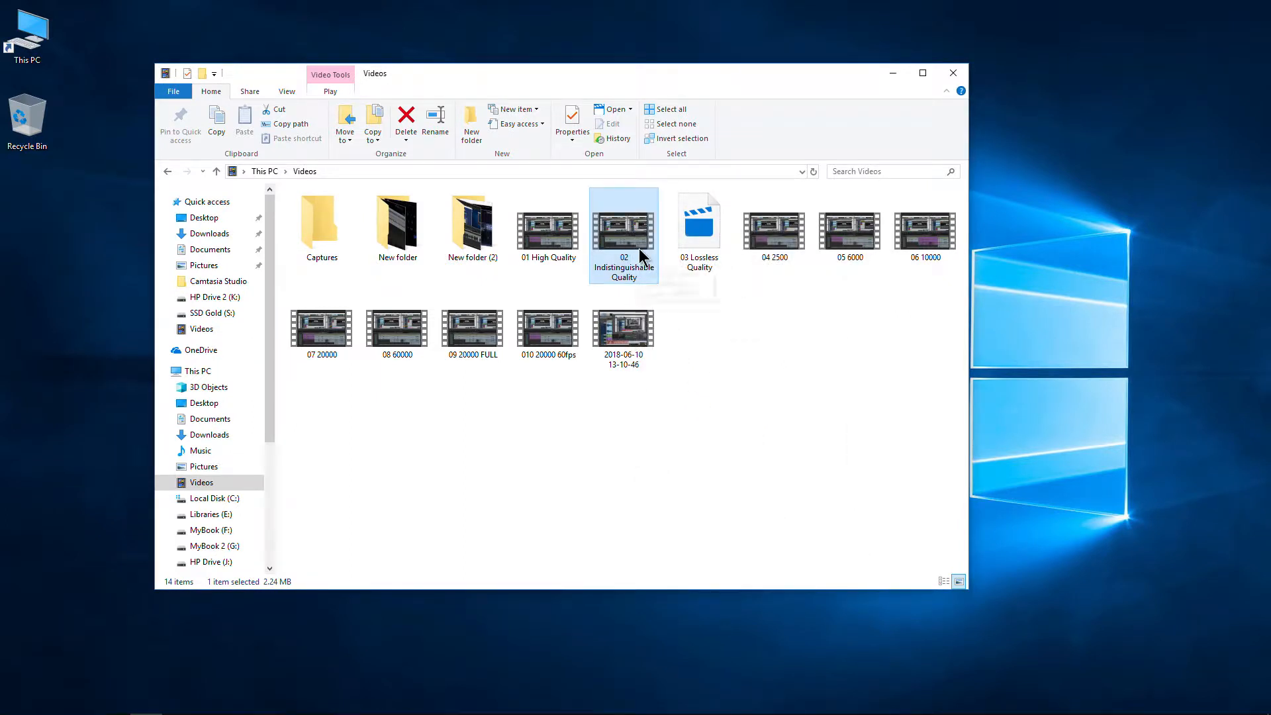
View the detailed video properties of the 03 Lossless Quality recording, and close them.
click(698, 246)
right_click(698, 246)
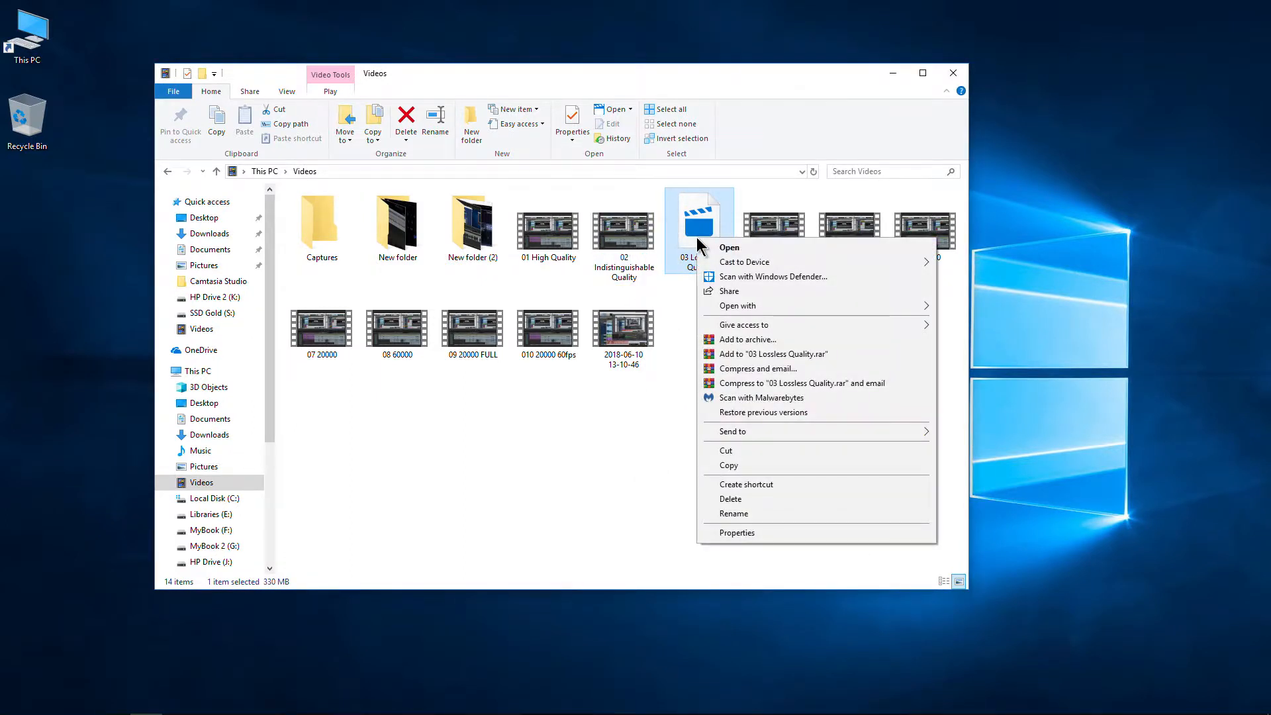
click(769, 531)
click(783, 271)
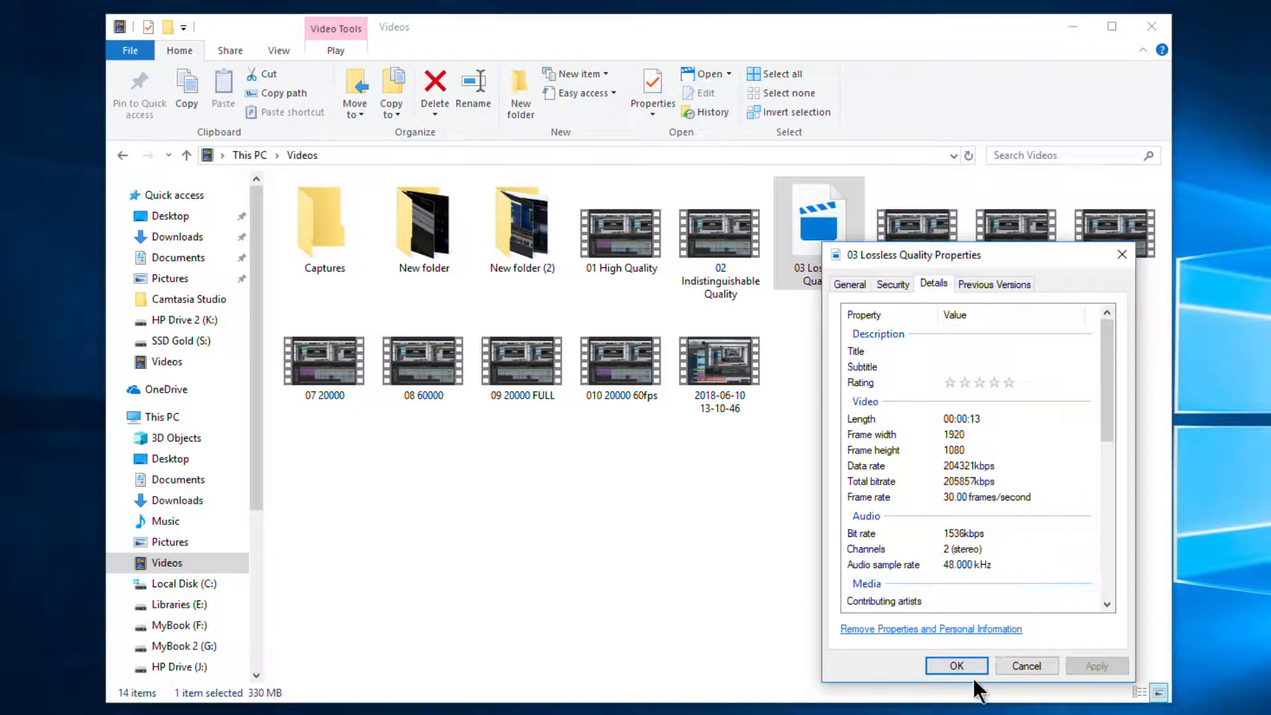
click(957, 667)
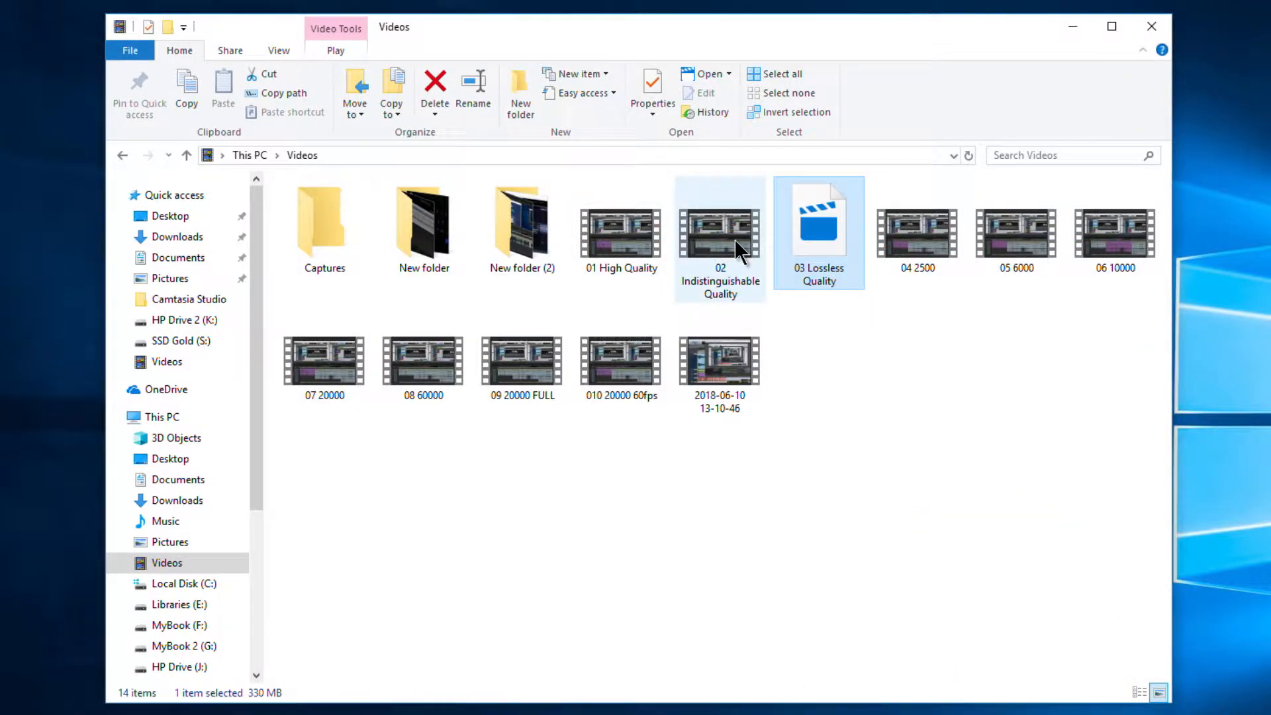
View the detailed video properties of the 05 6000 recording, and close them.
right_click(1030, 241)
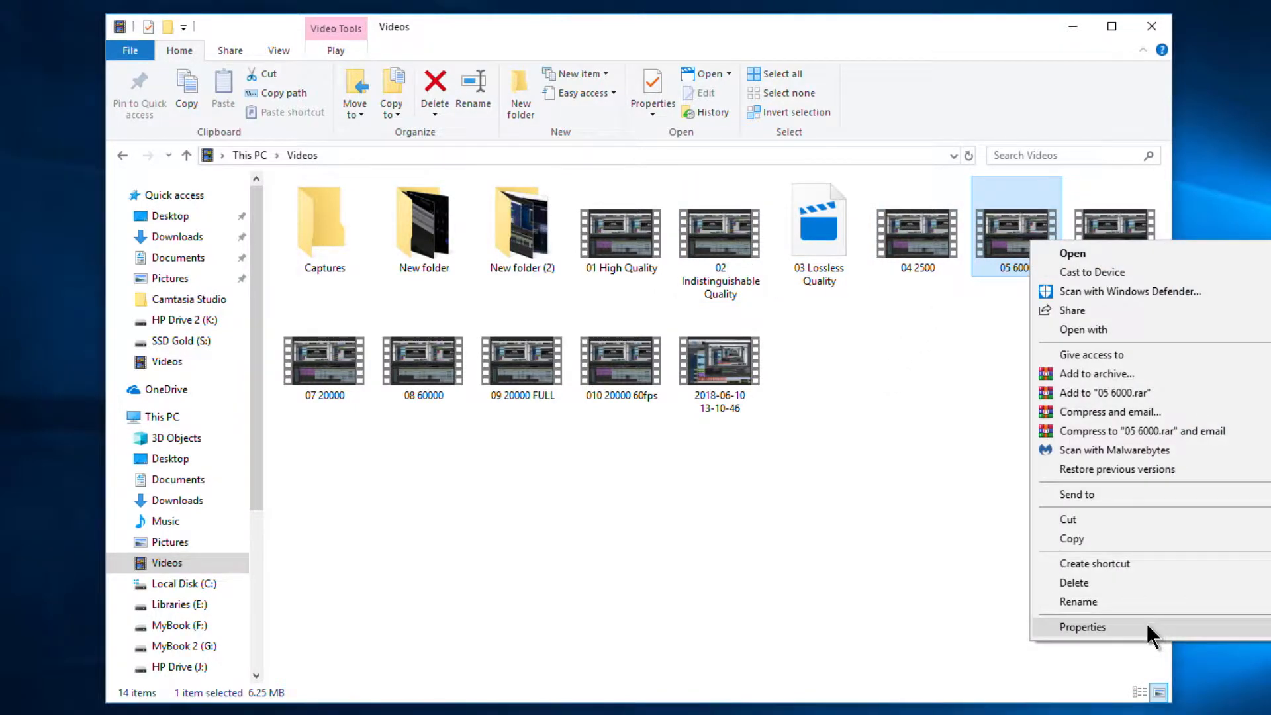
click(1147, 625)
click(1148, 282)
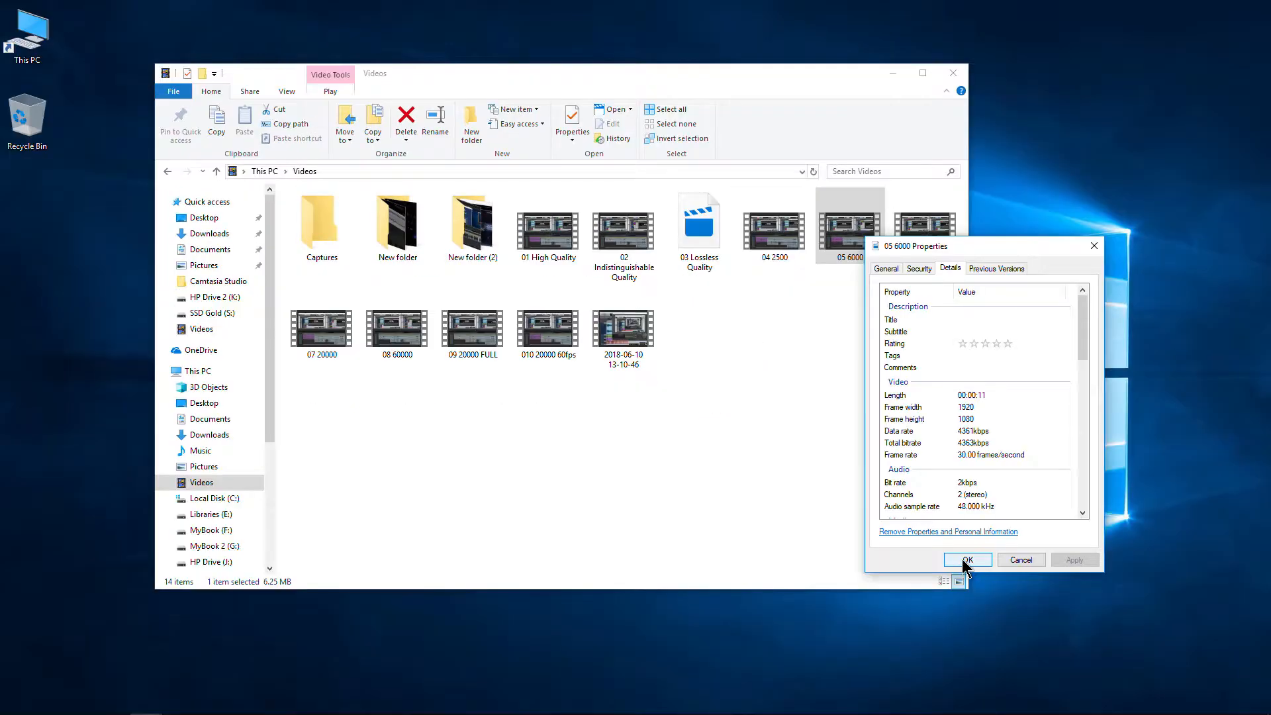
click(1166, 663)
Compare the file sizes of the 05 6000 and 08 60000 recordings, and view the detailed video properties of 08 60000.
click(400, 329)
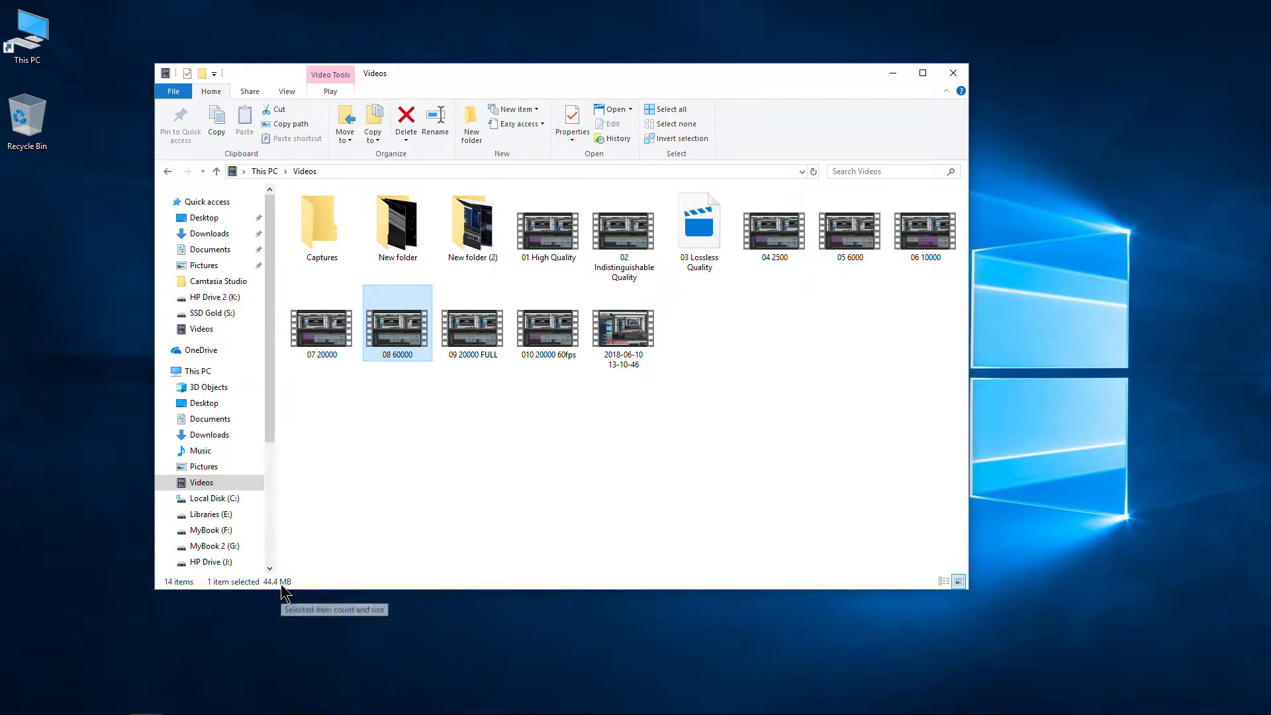
click(835, 233)
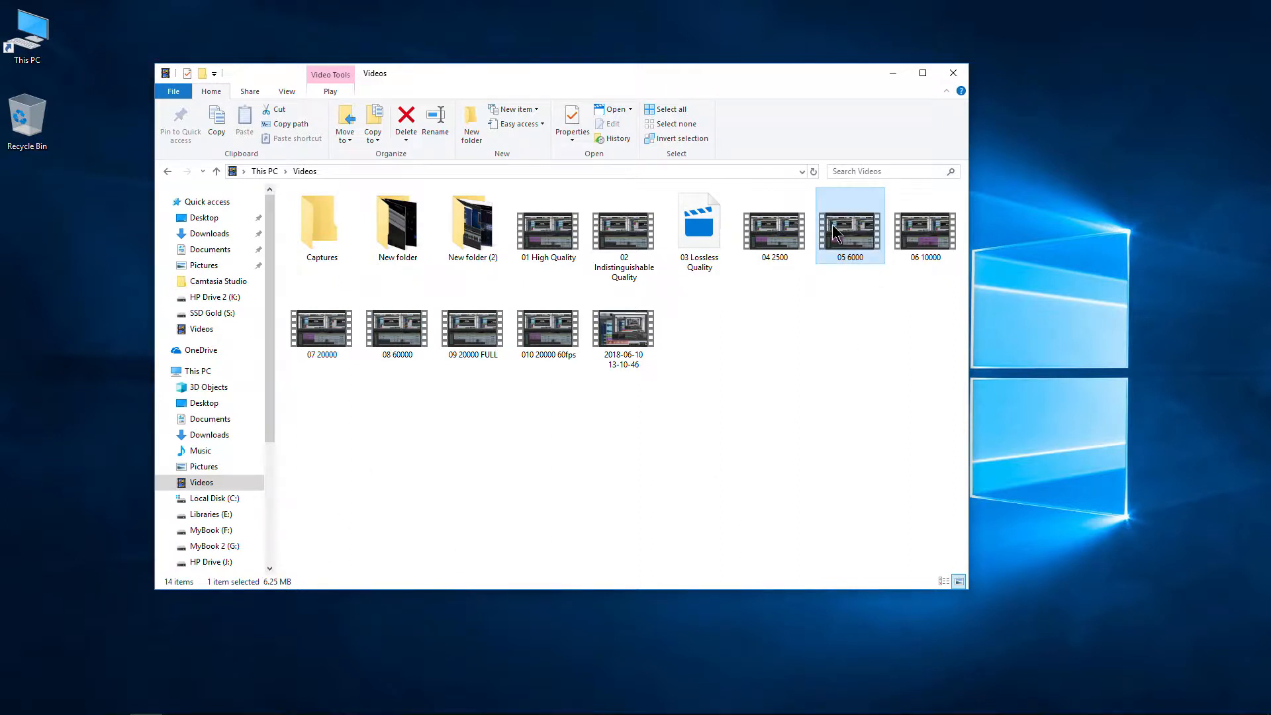
click(399, 332)
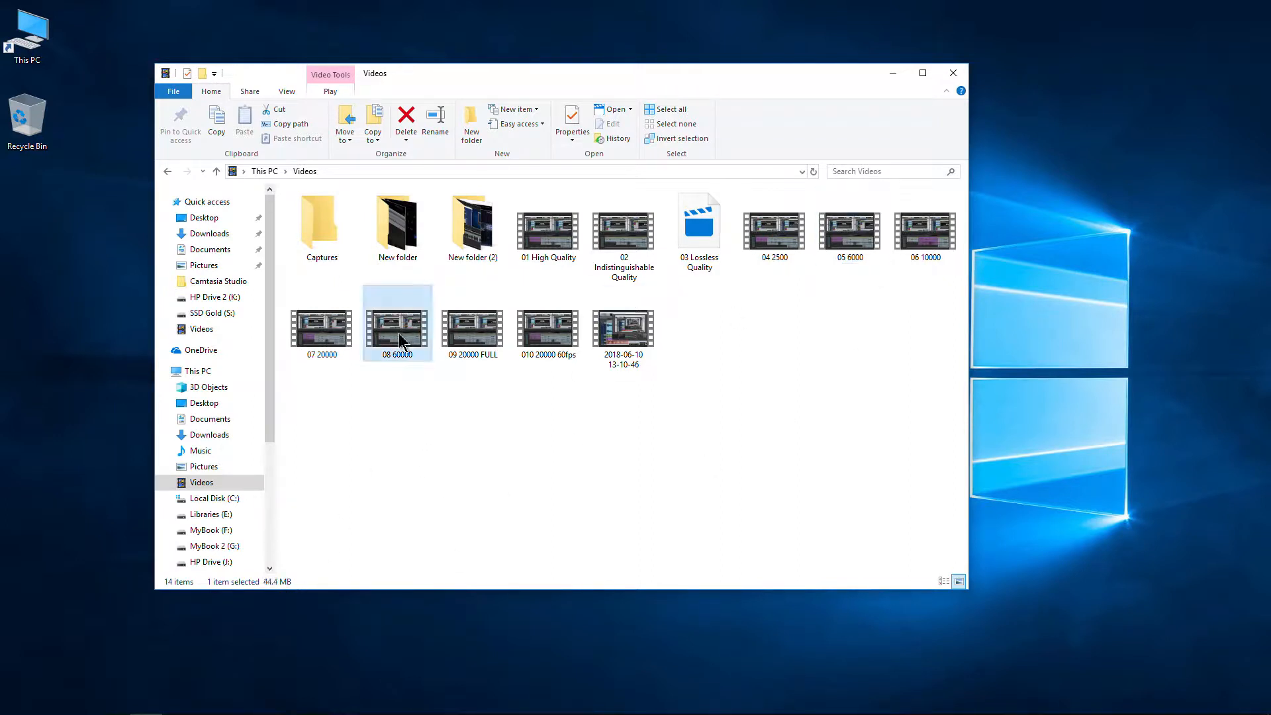
right_click(399, 332)
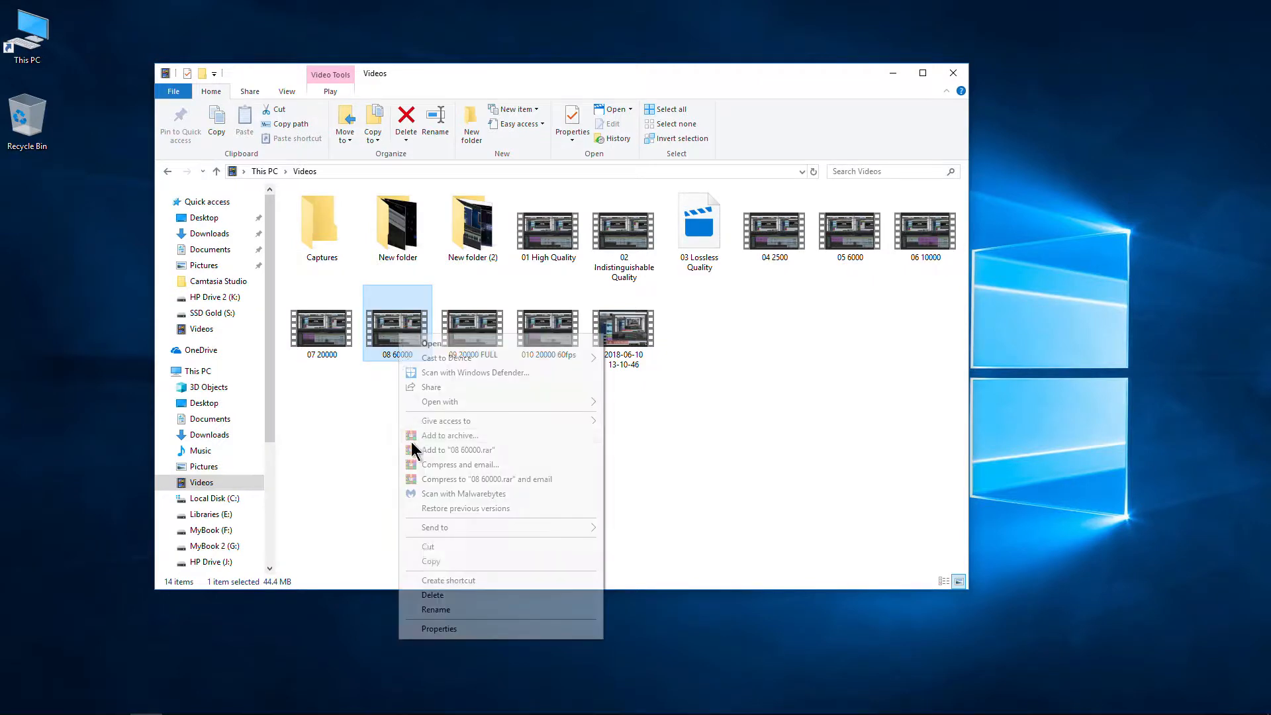
click(431, 627)
click(490, 367)
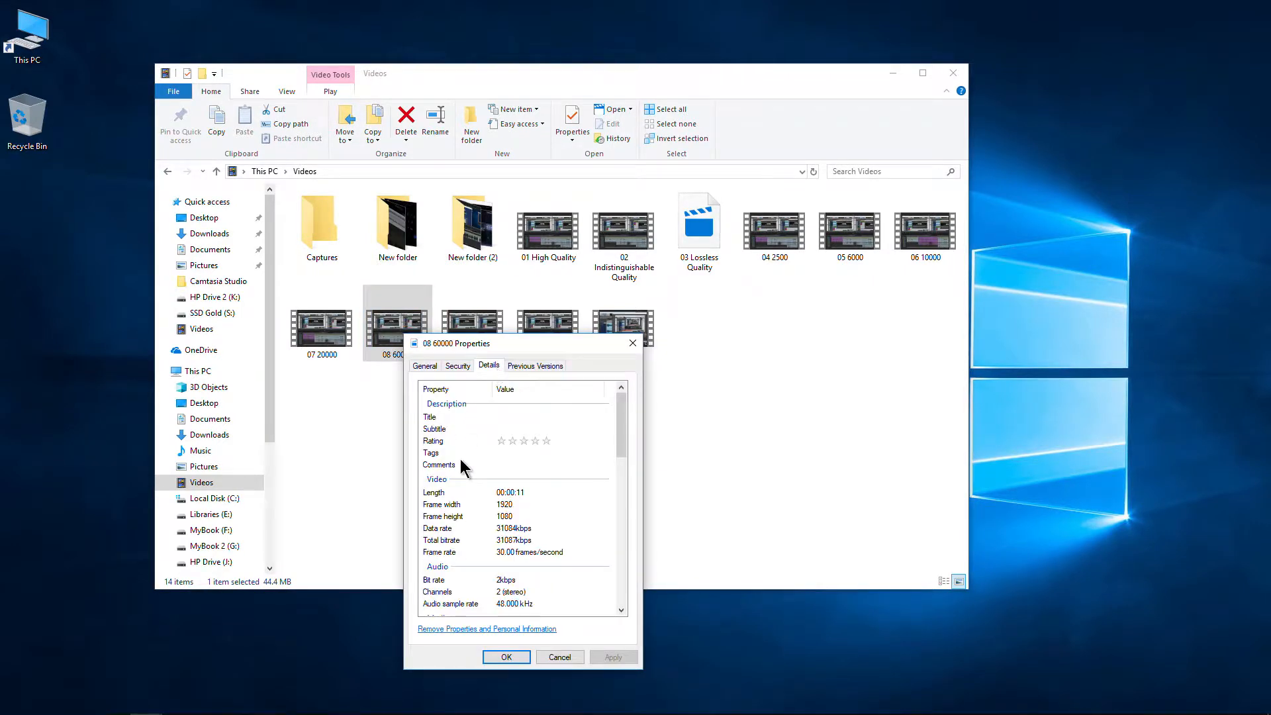
click(506, 658)
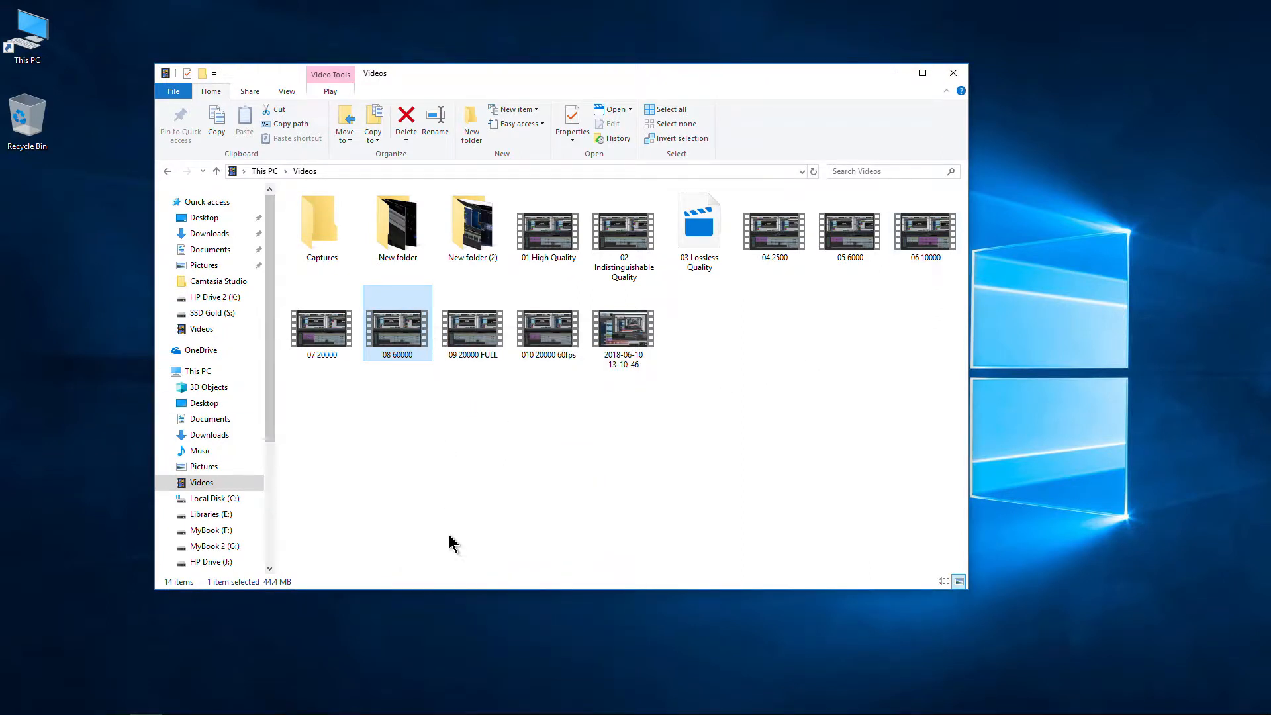
mouse_move(472, 712)
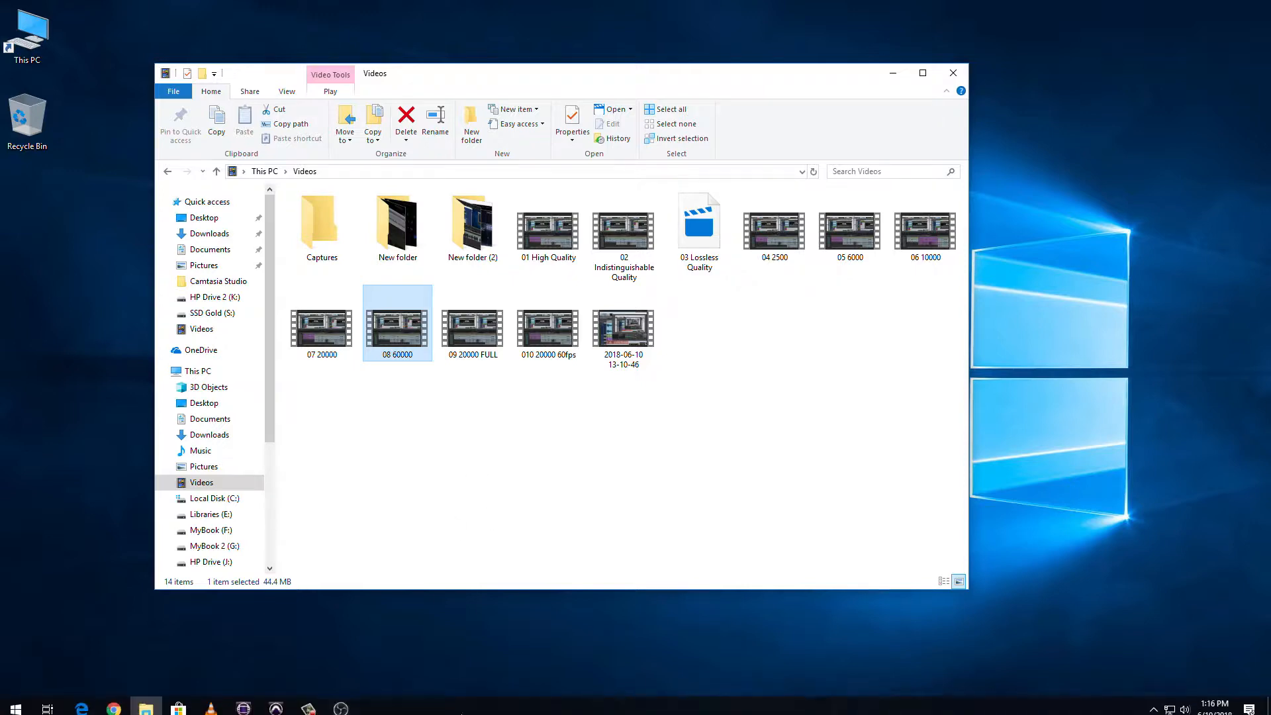
click(220, 709)
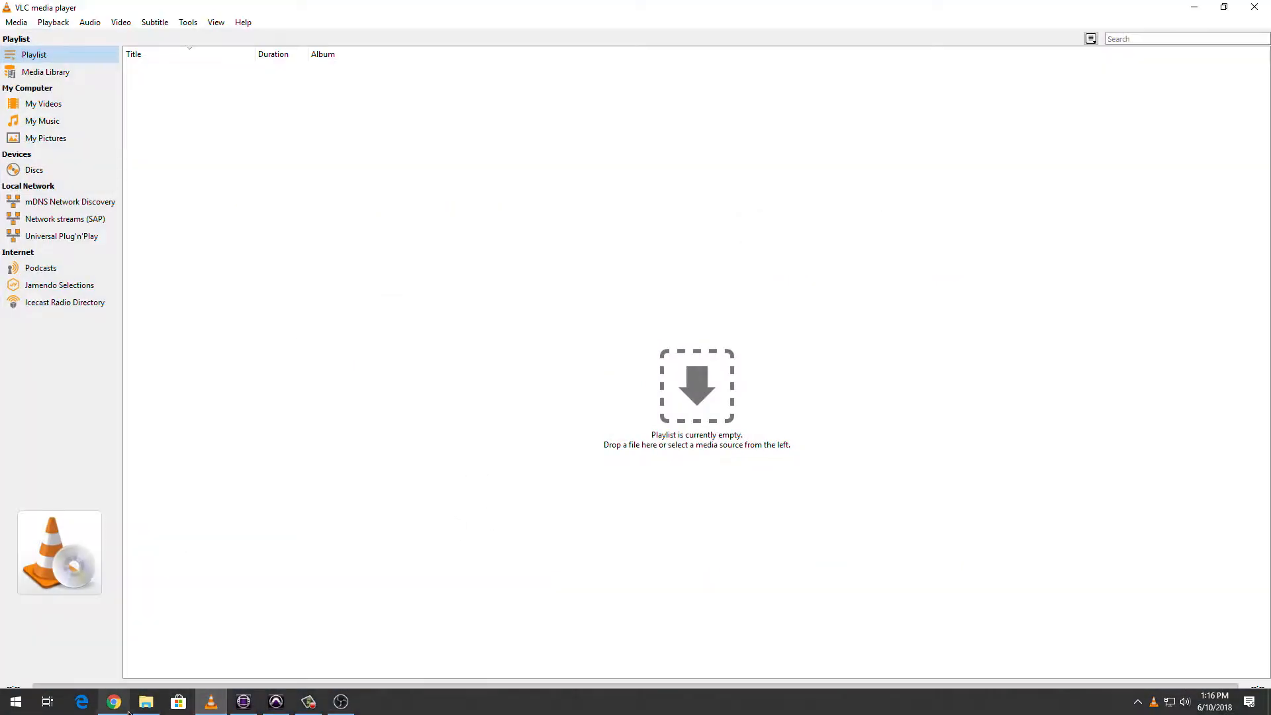
click(145, 702)
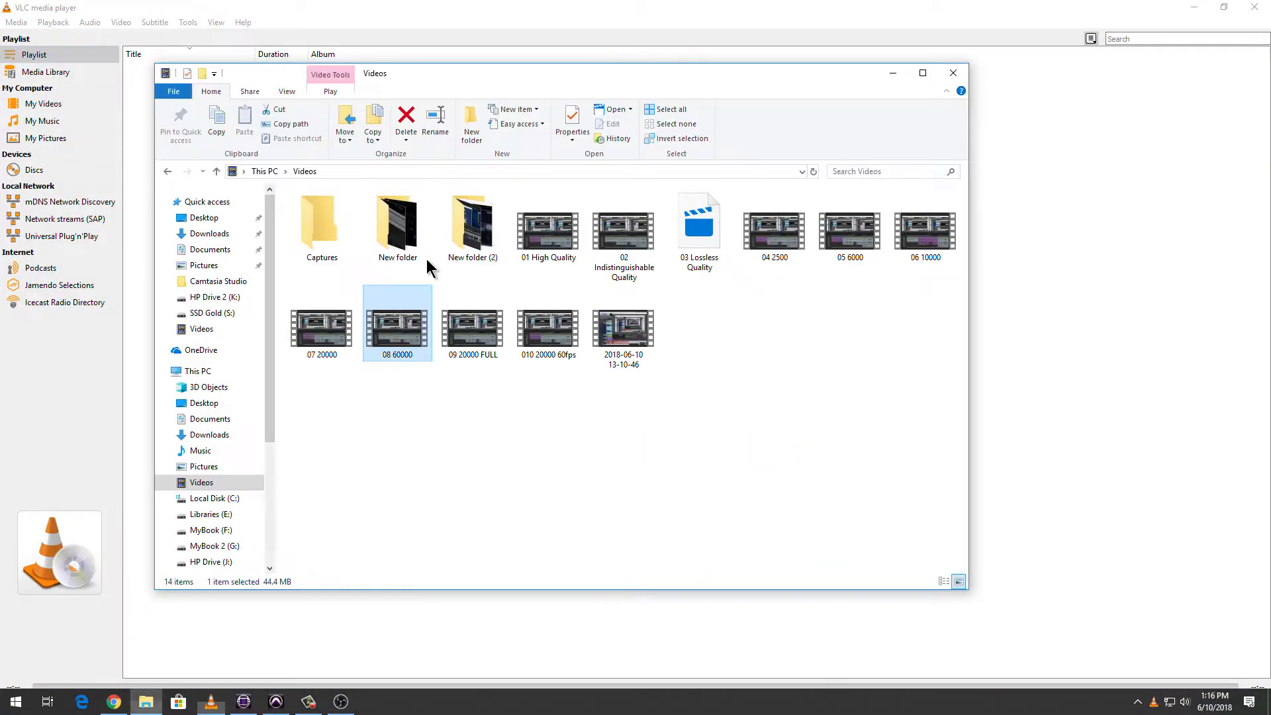
click(547, 242)
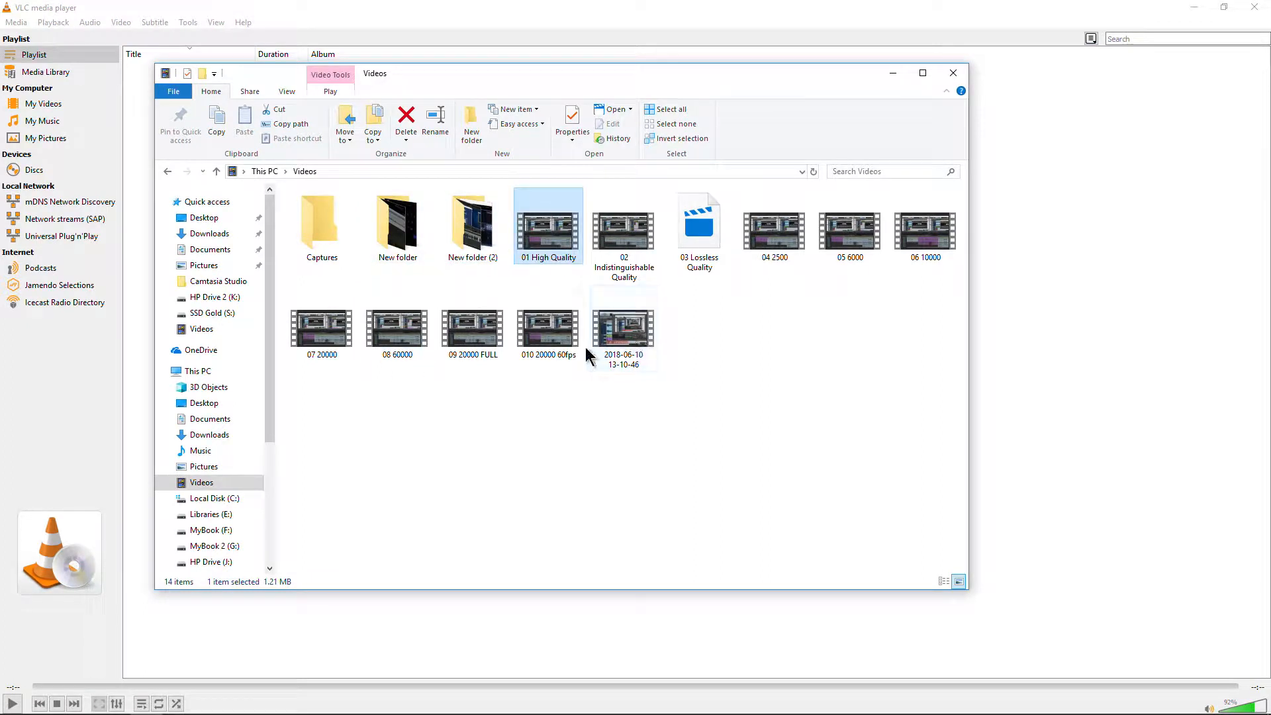
shift+click(560, 353)
drag(563, 227, 1112, 305)
Play 01 High Quality.mp4 full screen, and compare 02 Indistinguishable Quality.mp4 with 03 Lossless Quality.avi by switching between them.
double_click(208, 74)
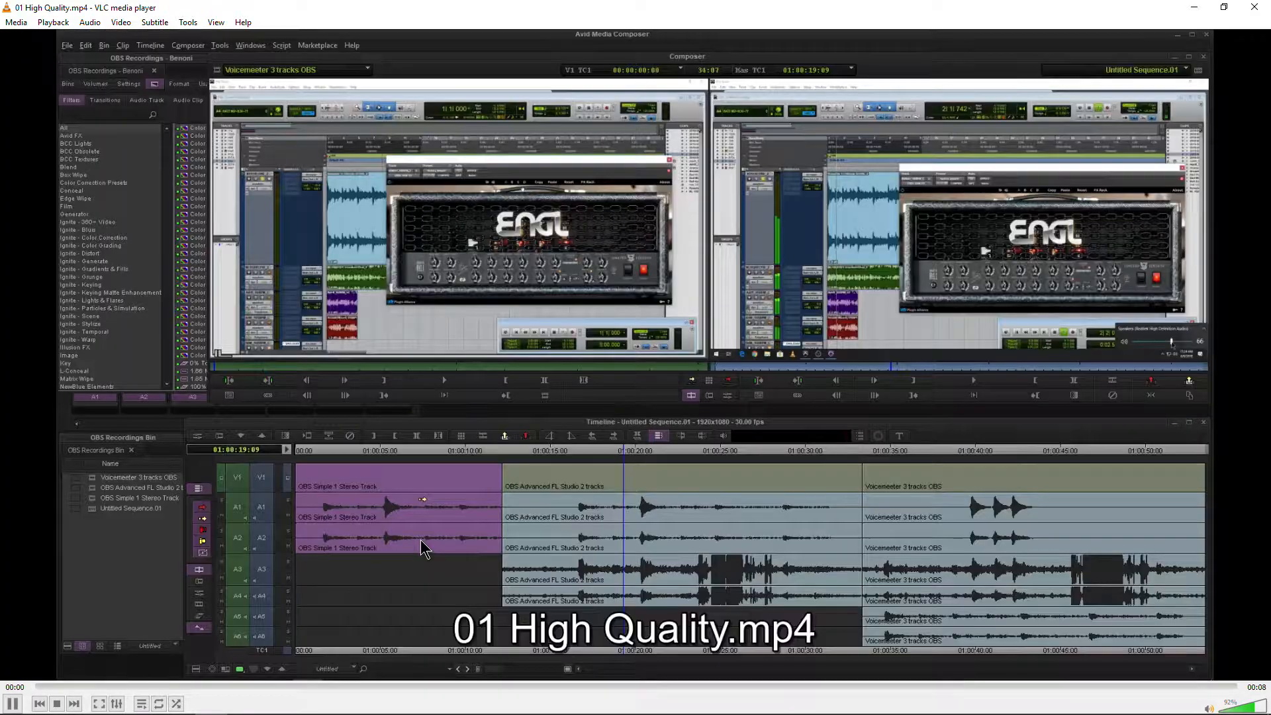
double_click(410, 545)
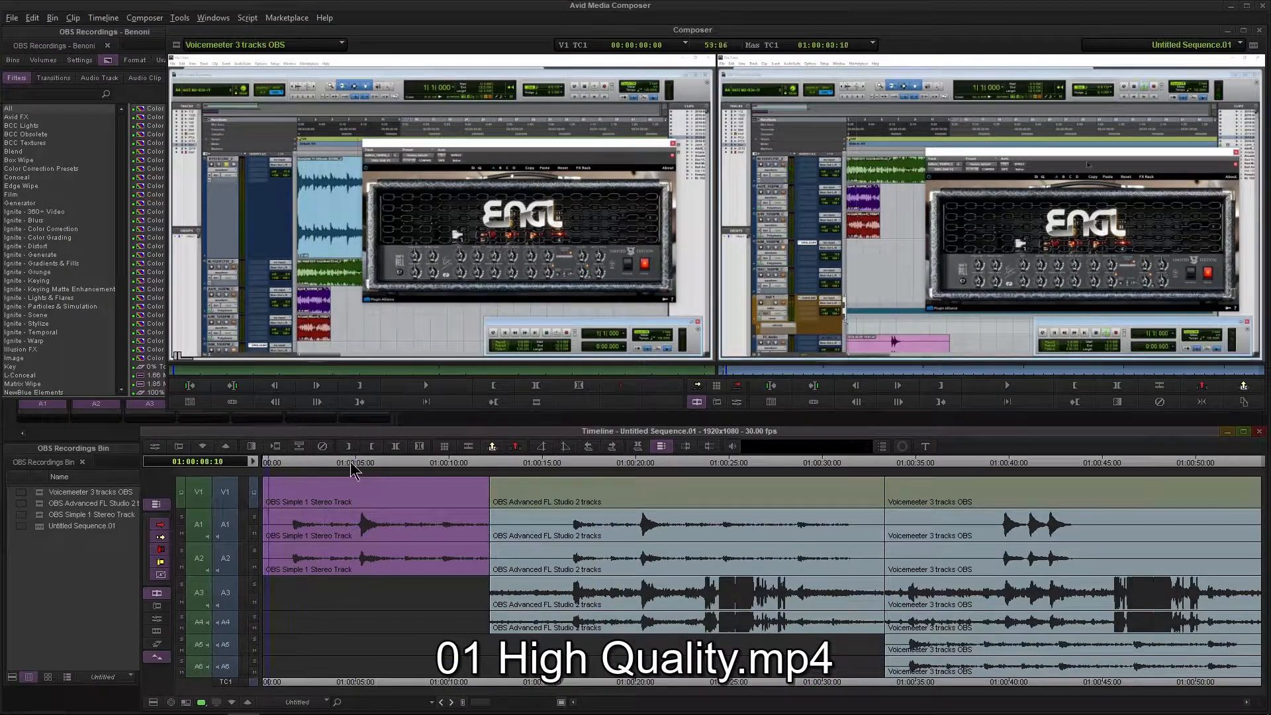
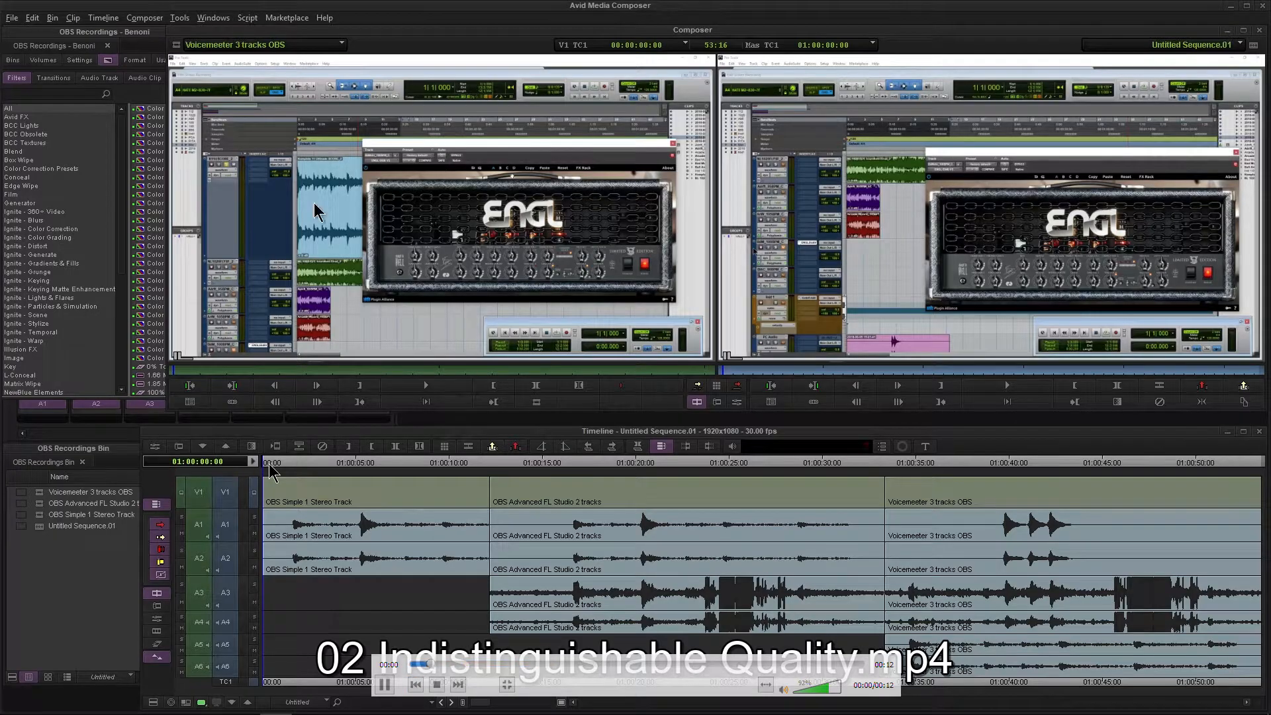
click(457, 684)
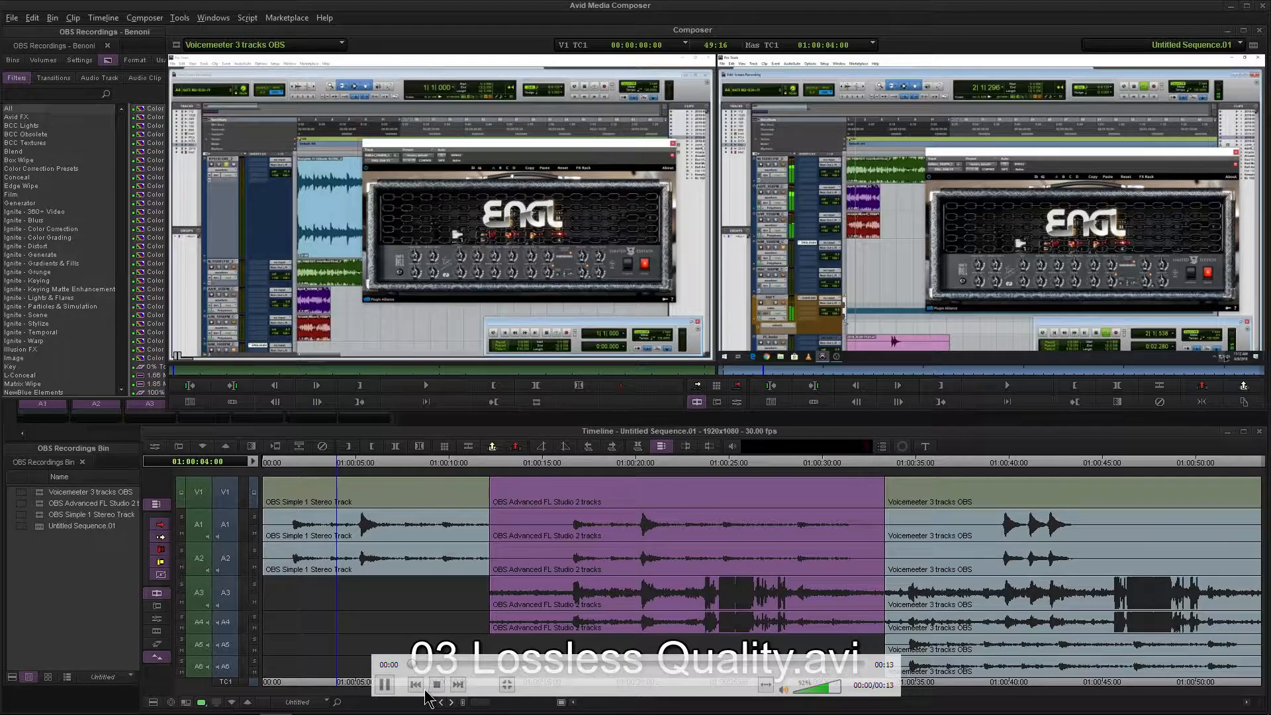
click(418, 686)
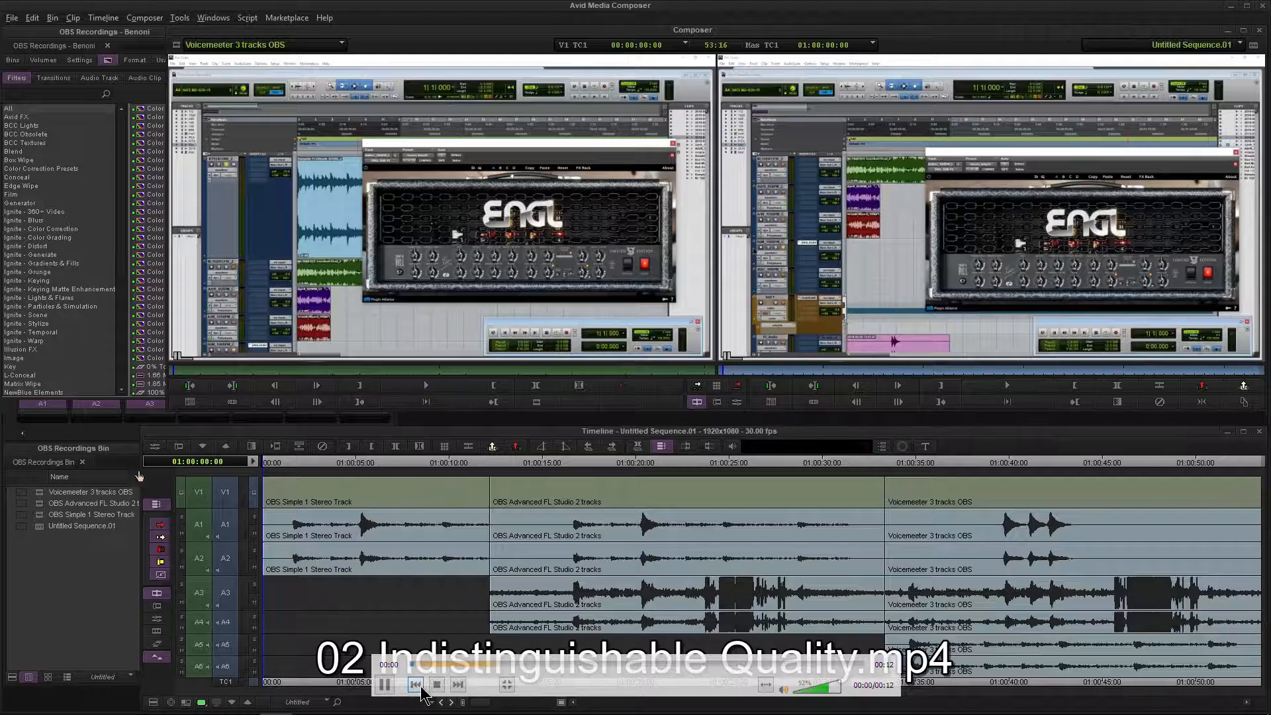
Keep alternating between 02 Indistinguishable Quality.mp4 and 03 Lossless Quality.avi in full screen to compare their picture quality.
click(458, 685)
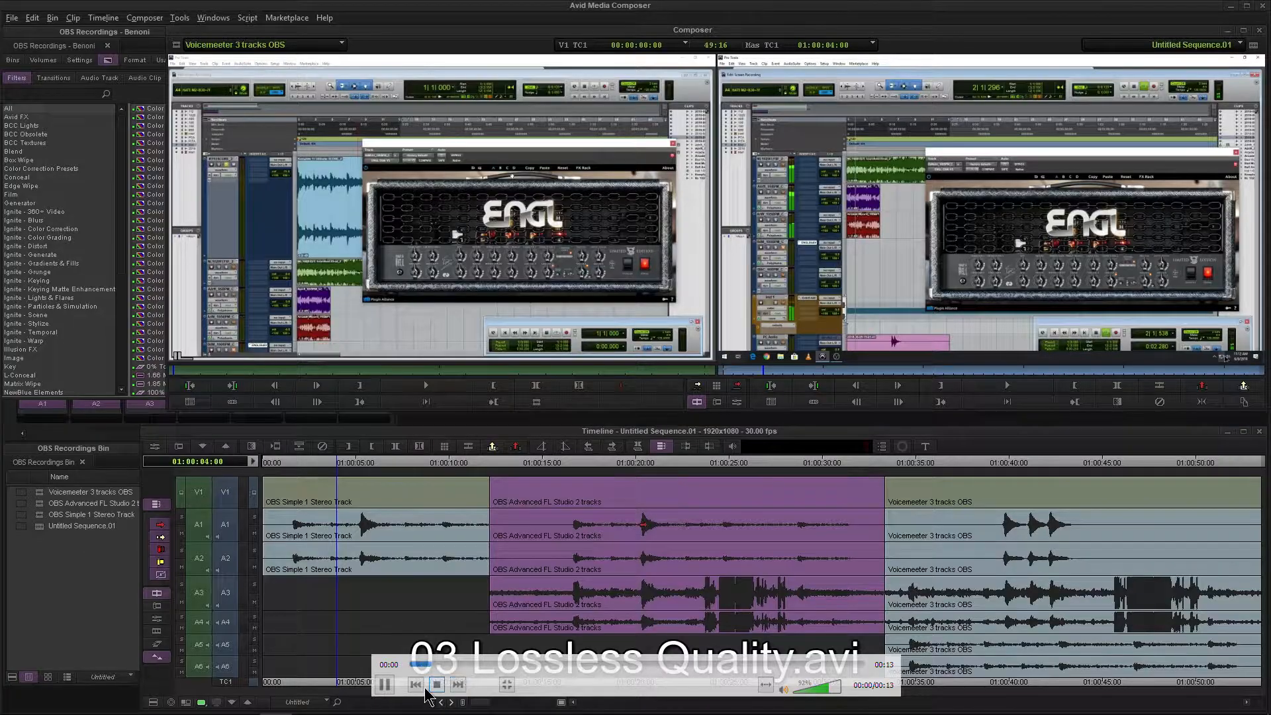
click(417, 686)
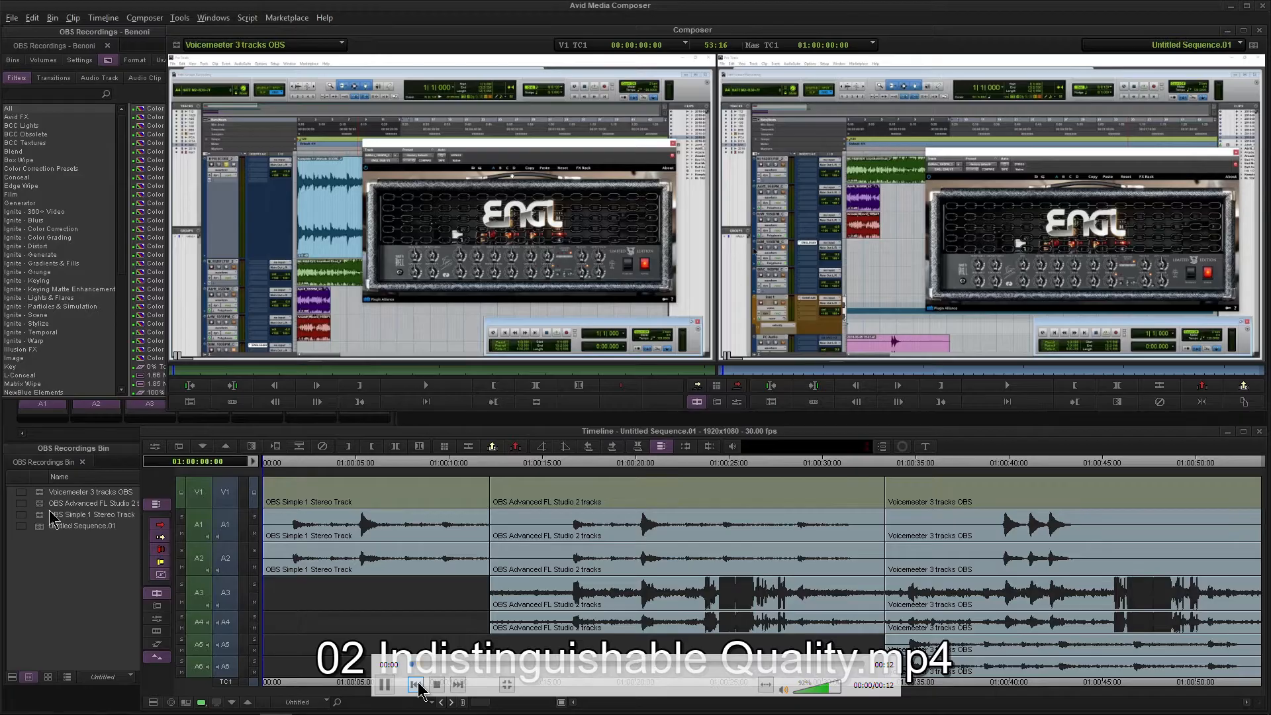
click(458, 684)
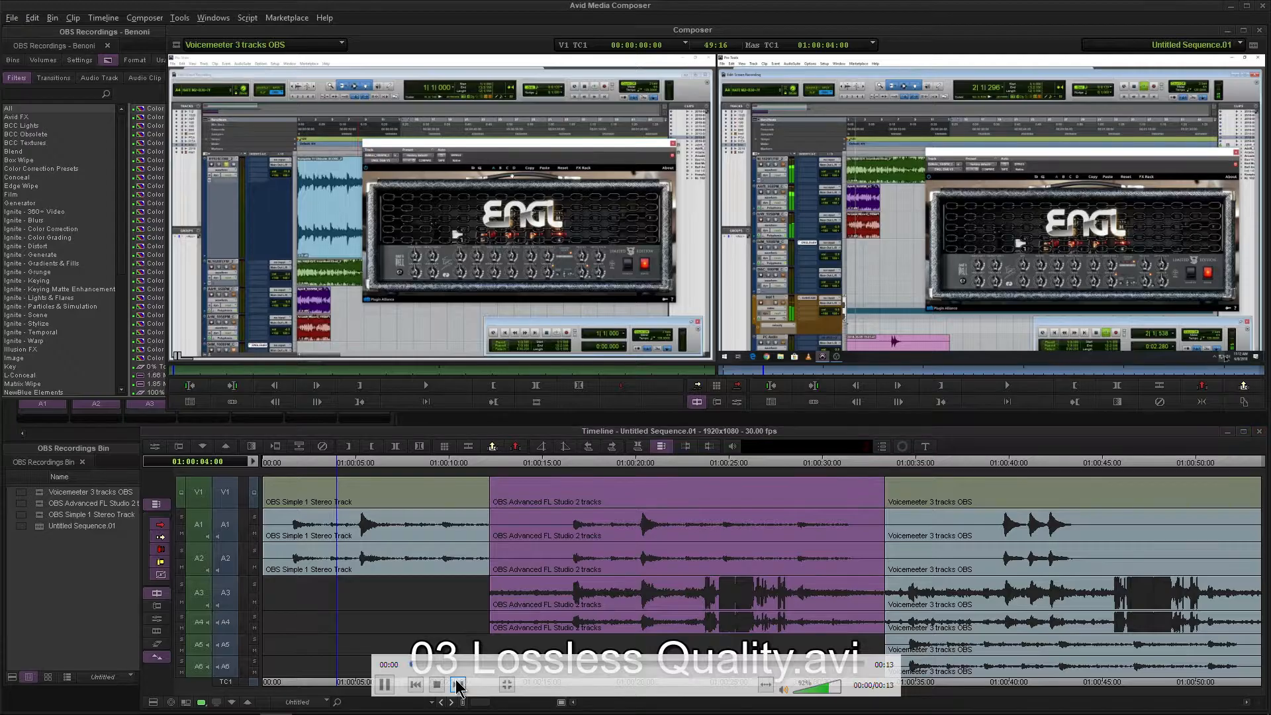
click(415, 685)
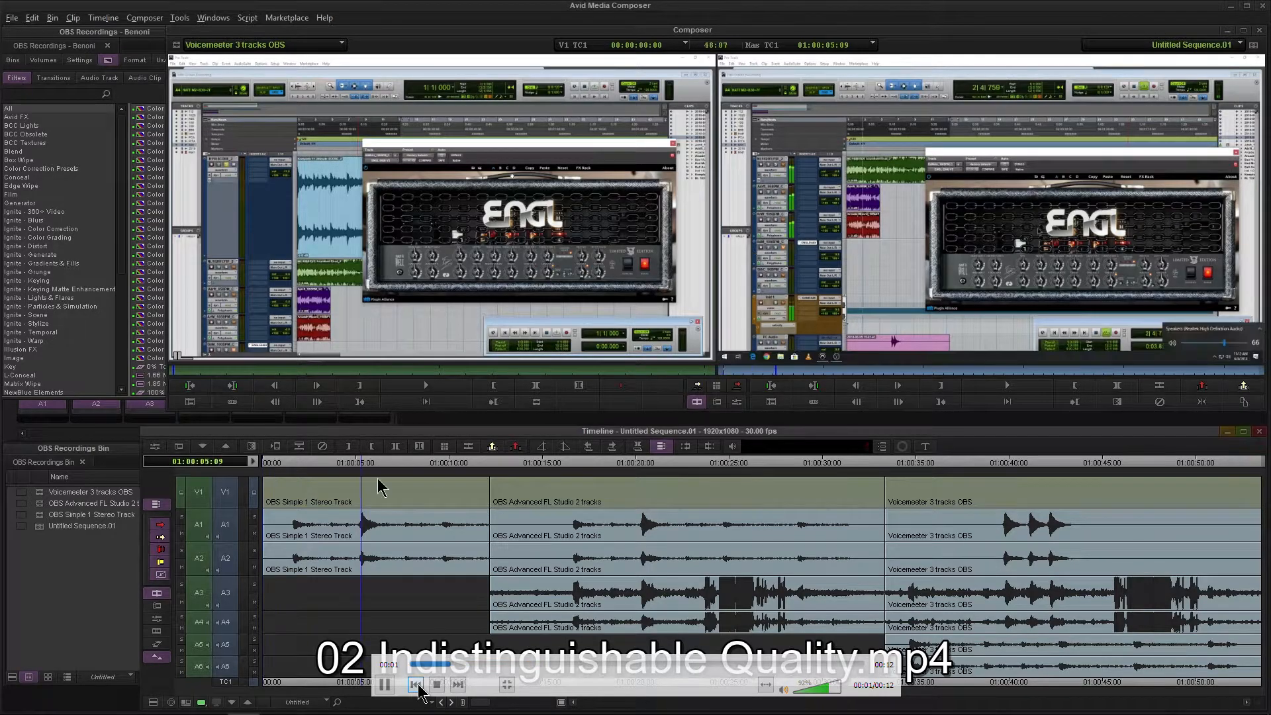
click(457, 685)
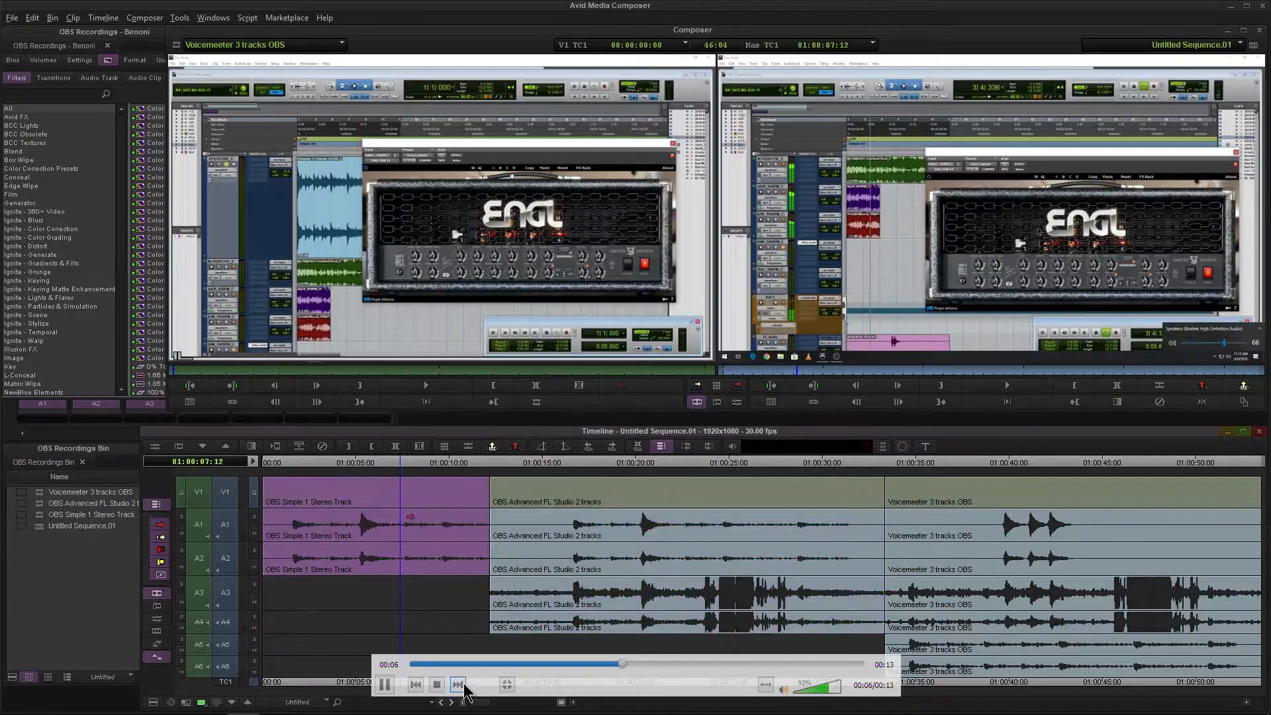
Advance through the playlist from 04 2500 to 07 20000.mp4, and compare it with 08 60000.mp4 by switching between them.
click(457, 684)
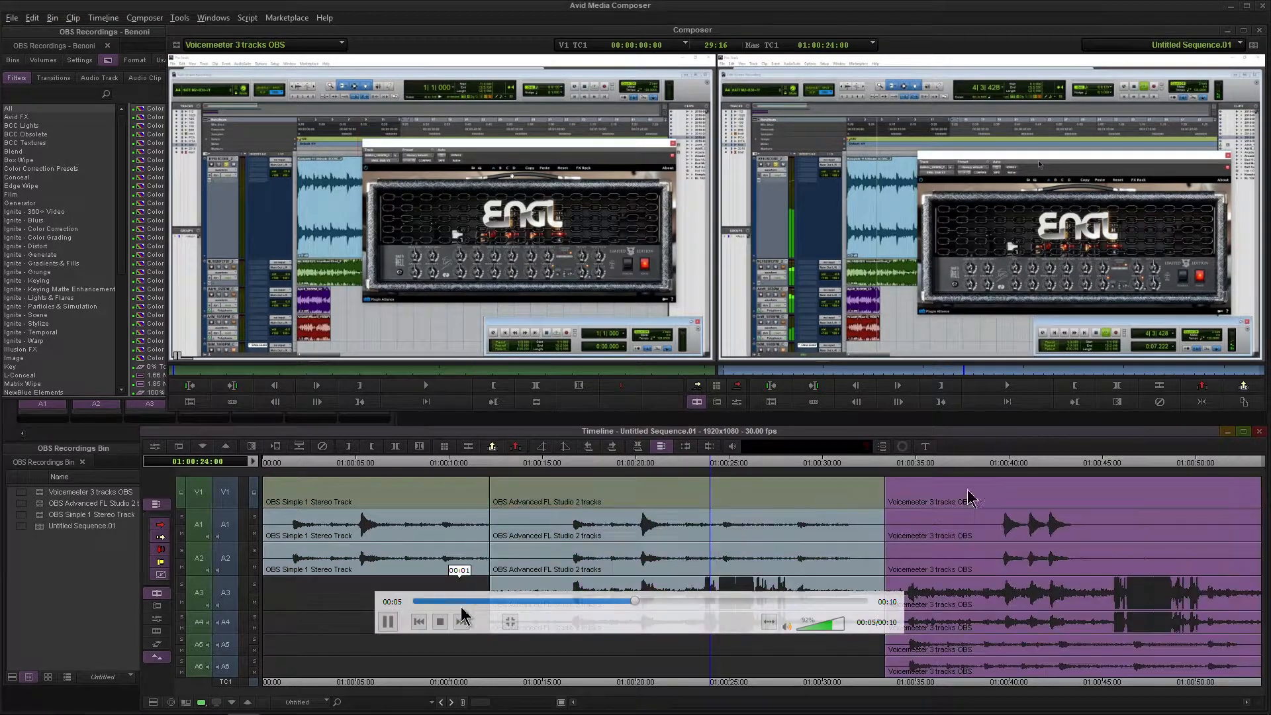
click(462, 622)
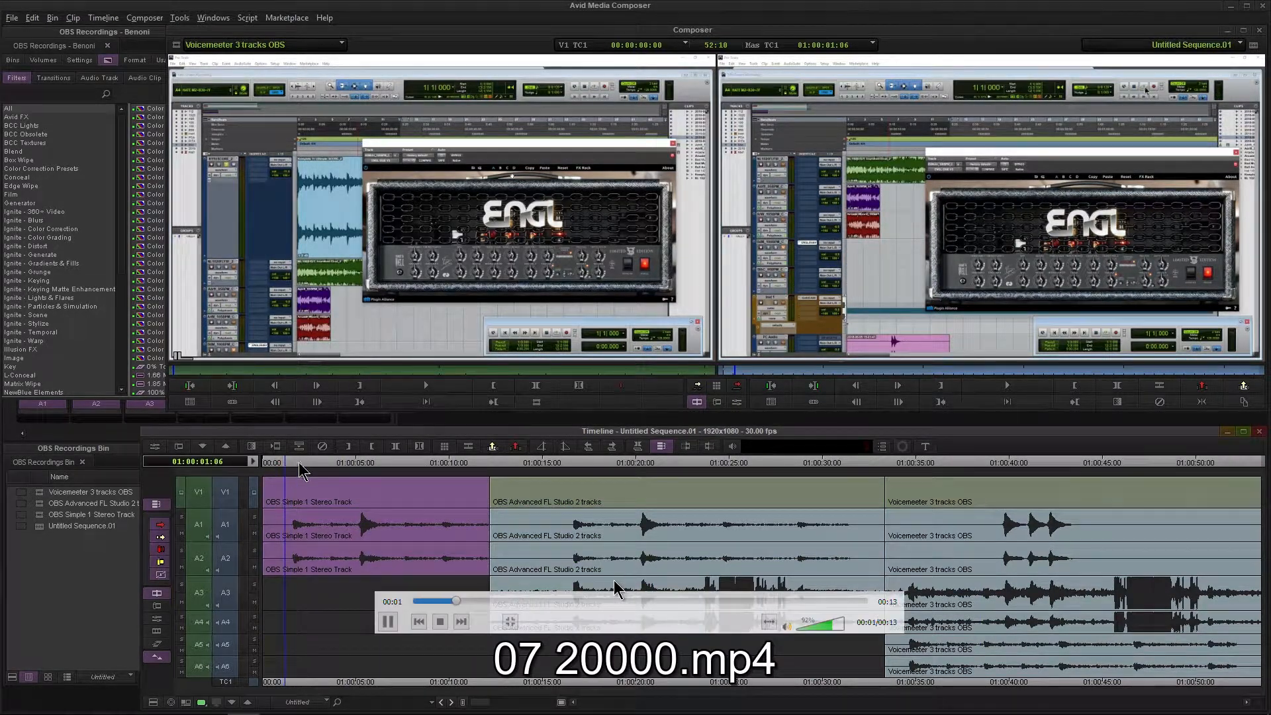
click(460, 622)
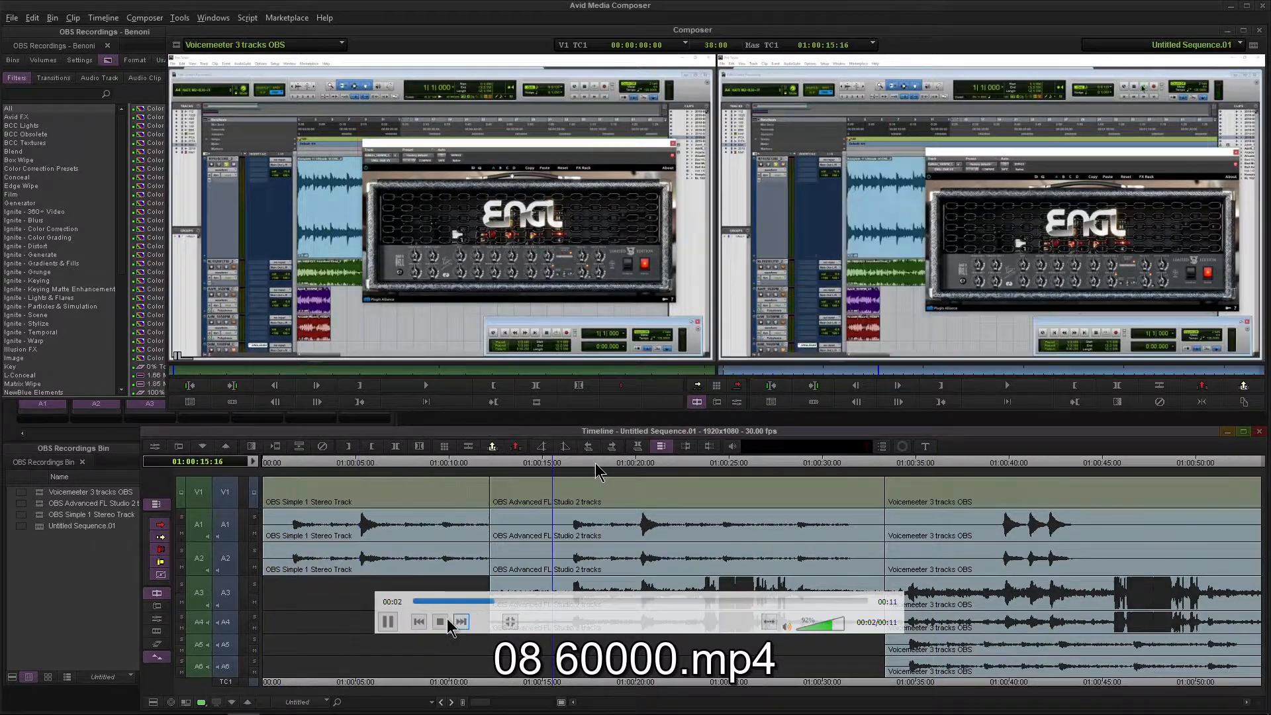
click(419, 621)
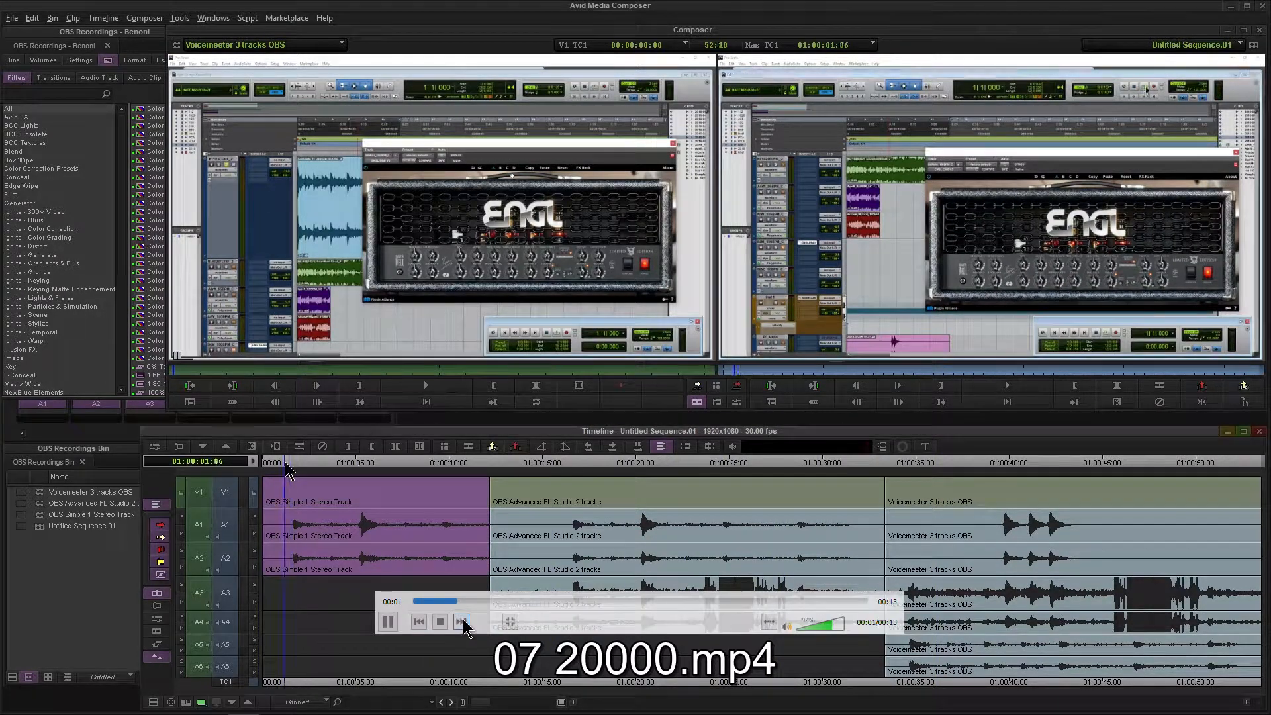
click(461, 621)
click(419, 622)
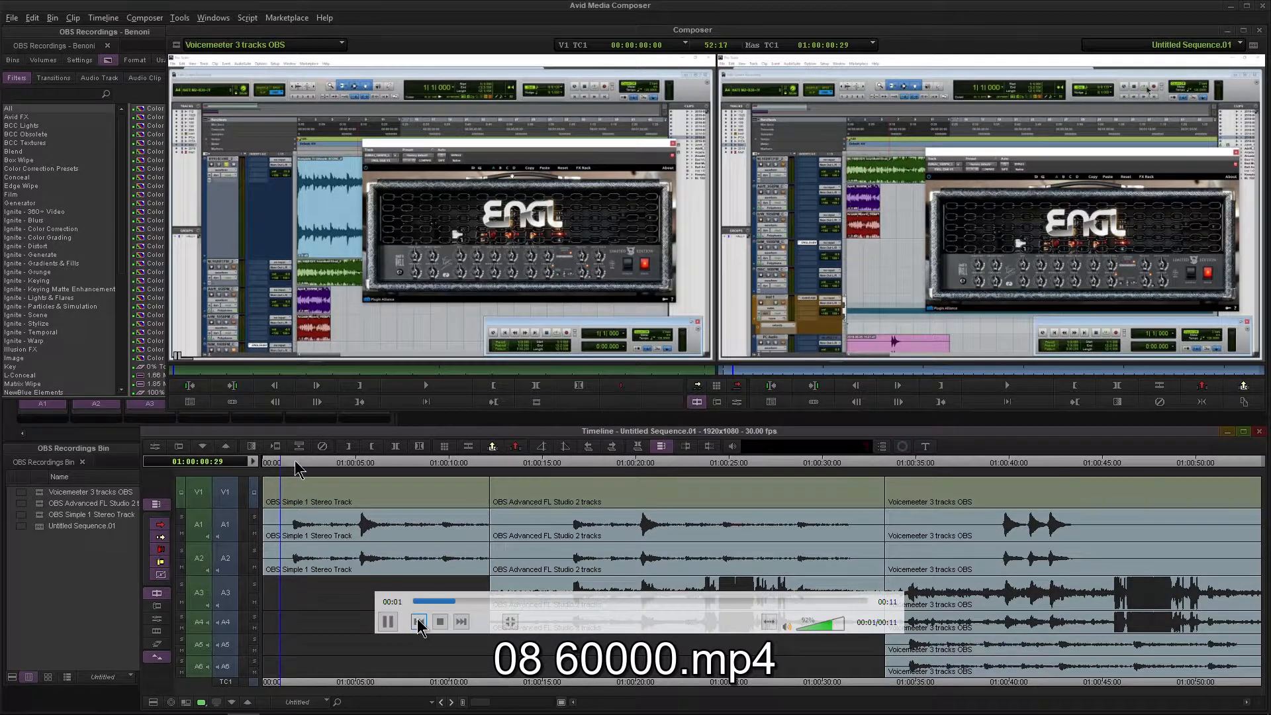
click(461, 622)
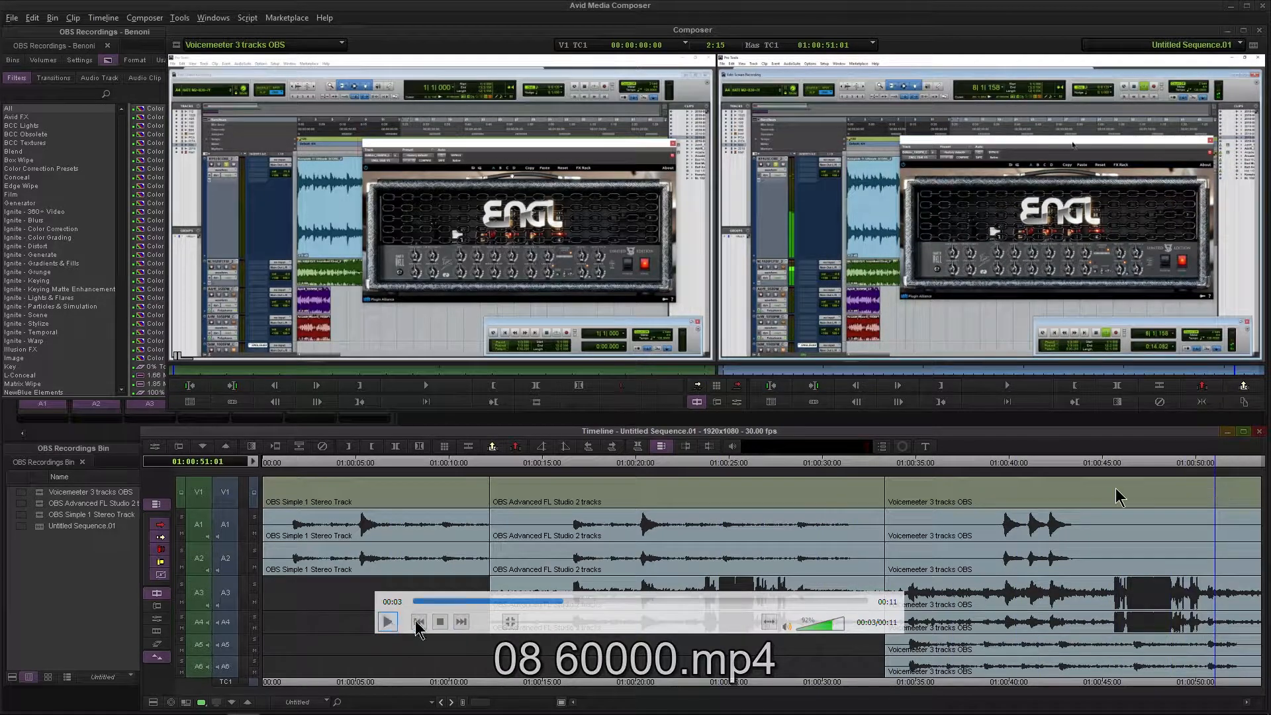
Leave full-screen playback, move the player window up the desktop, and bring up OBS to view it before minimizing it.
double_click(668, 327)
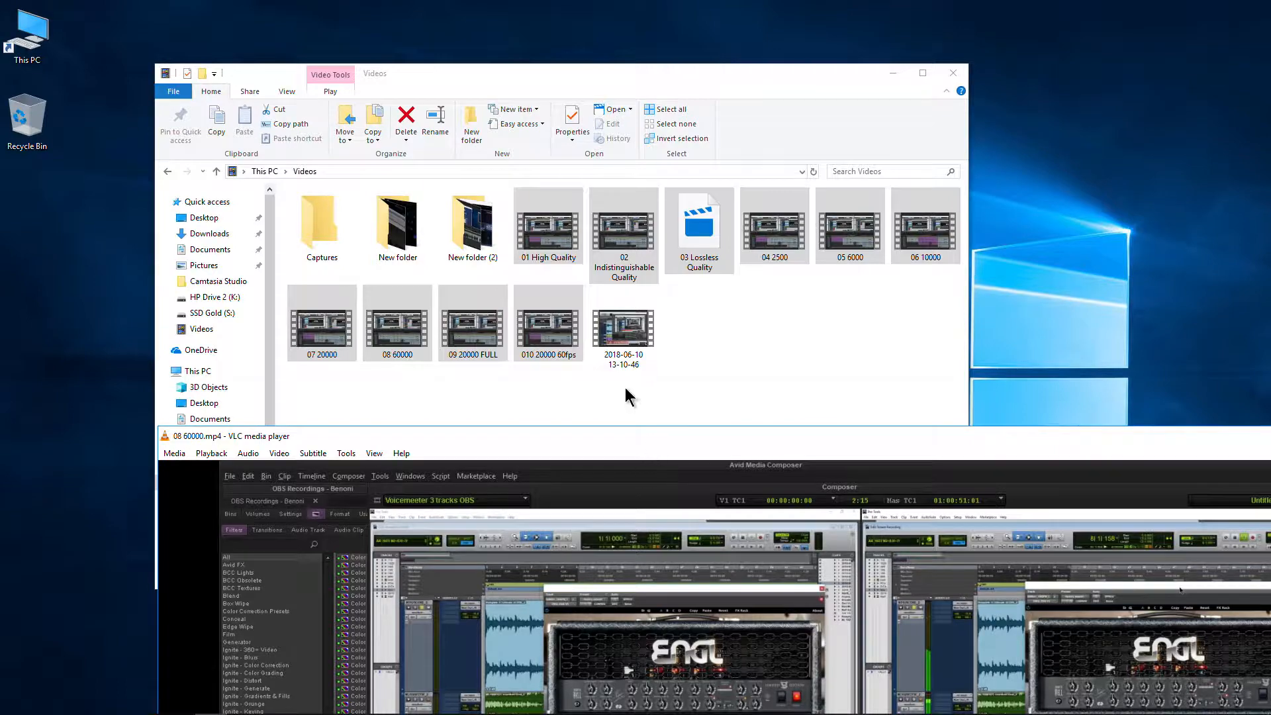
drag(625, 387, 498, 40)
mouse_move(347, 713)
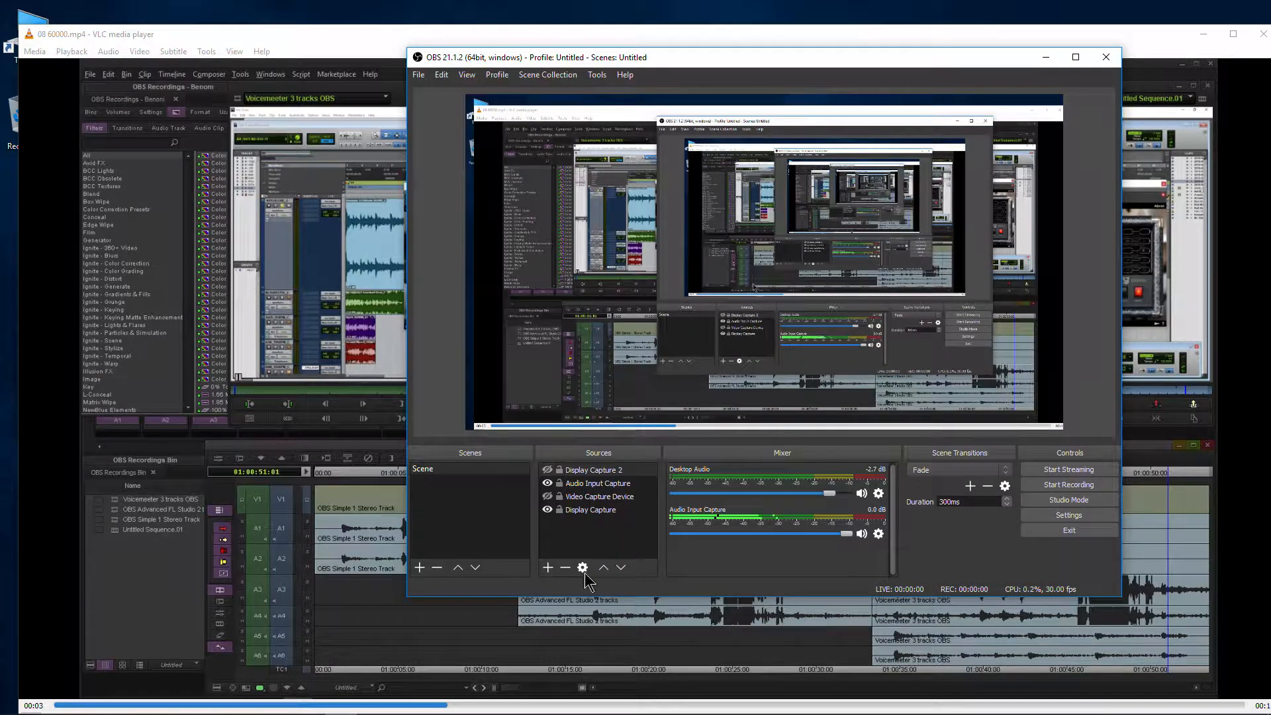
click(1045, 57)
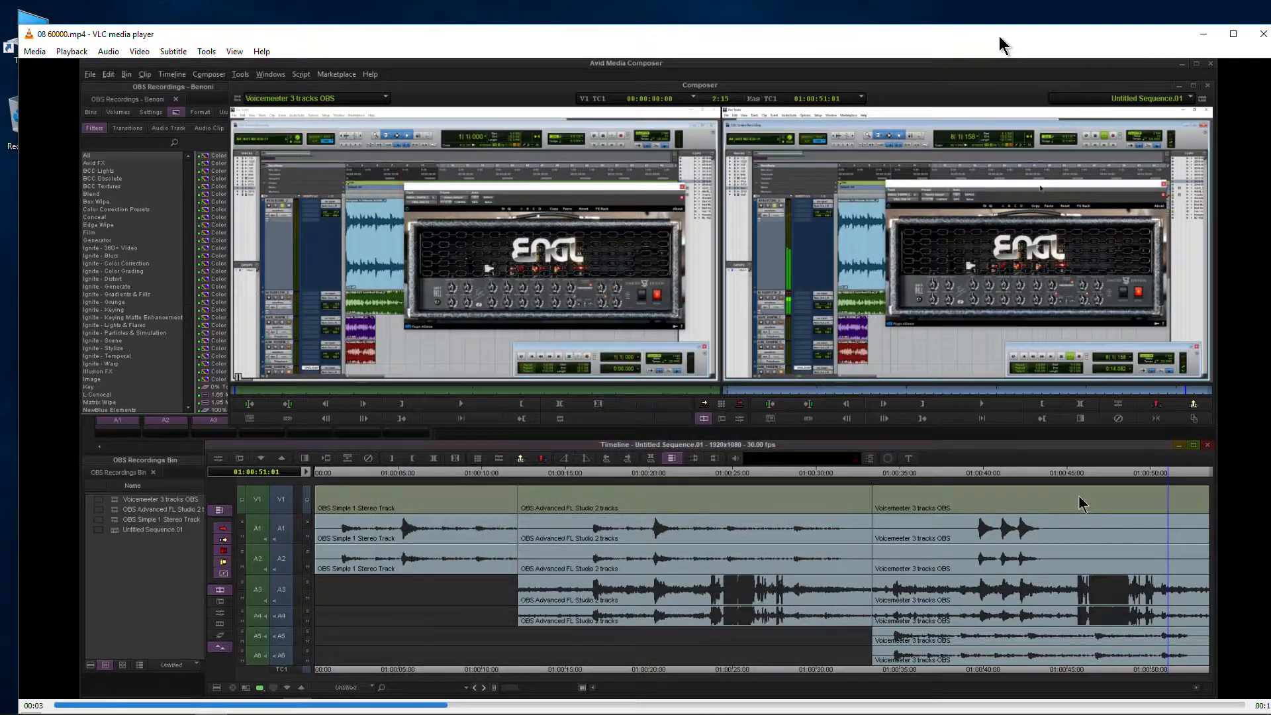
Maximize the VLC window, play 07 20000.mp4 from the playlist in full screen, pause it at 00:08, and leave full screen.
double_click(999, 35)
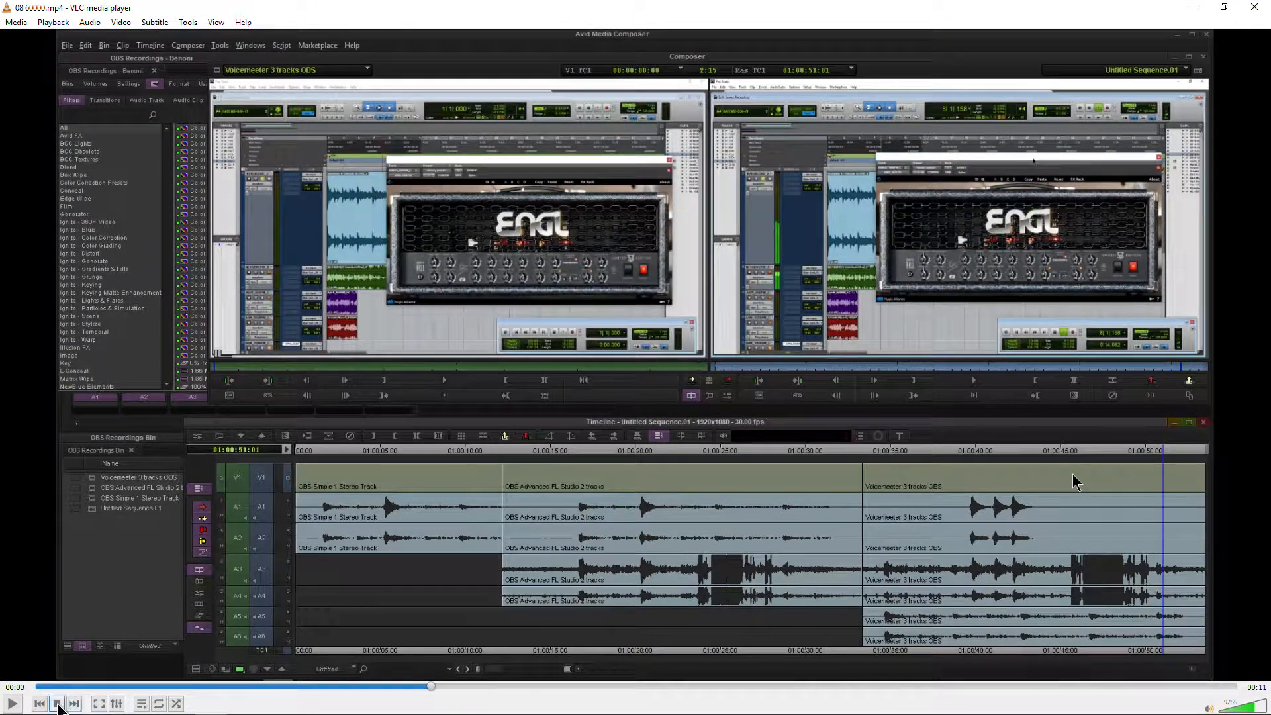
click(141, 703)
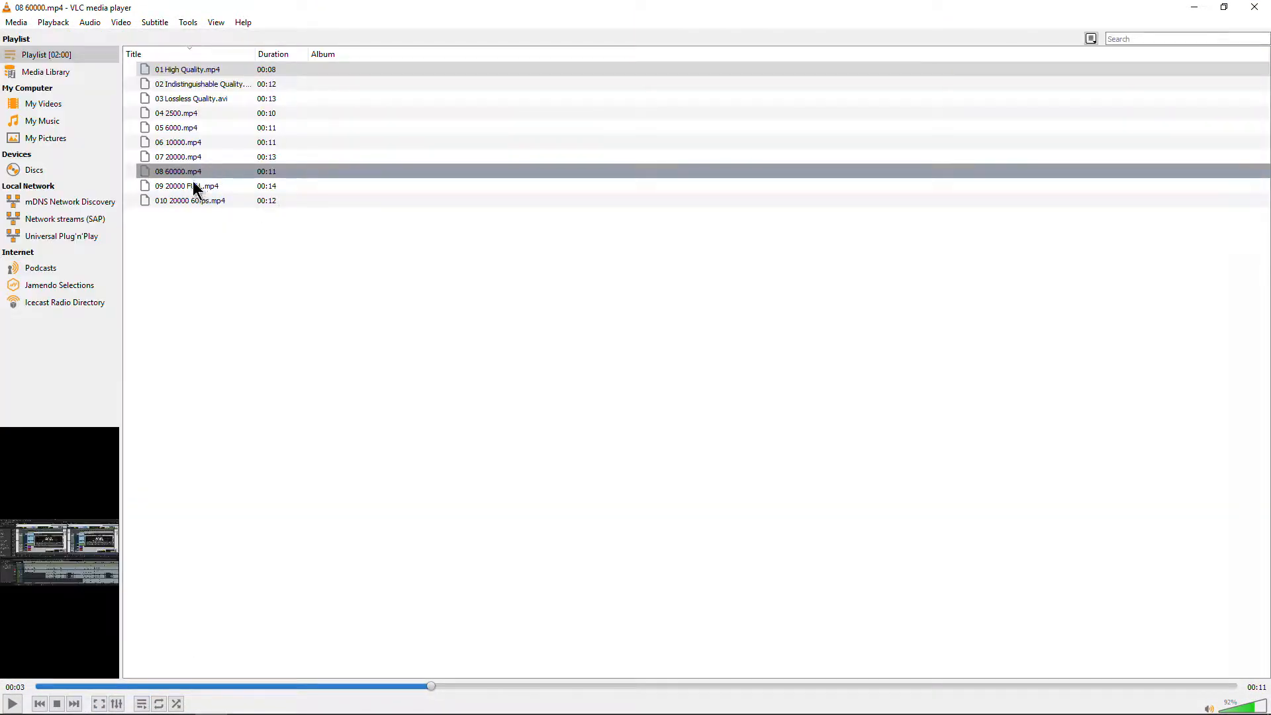
double_click(198, 151)
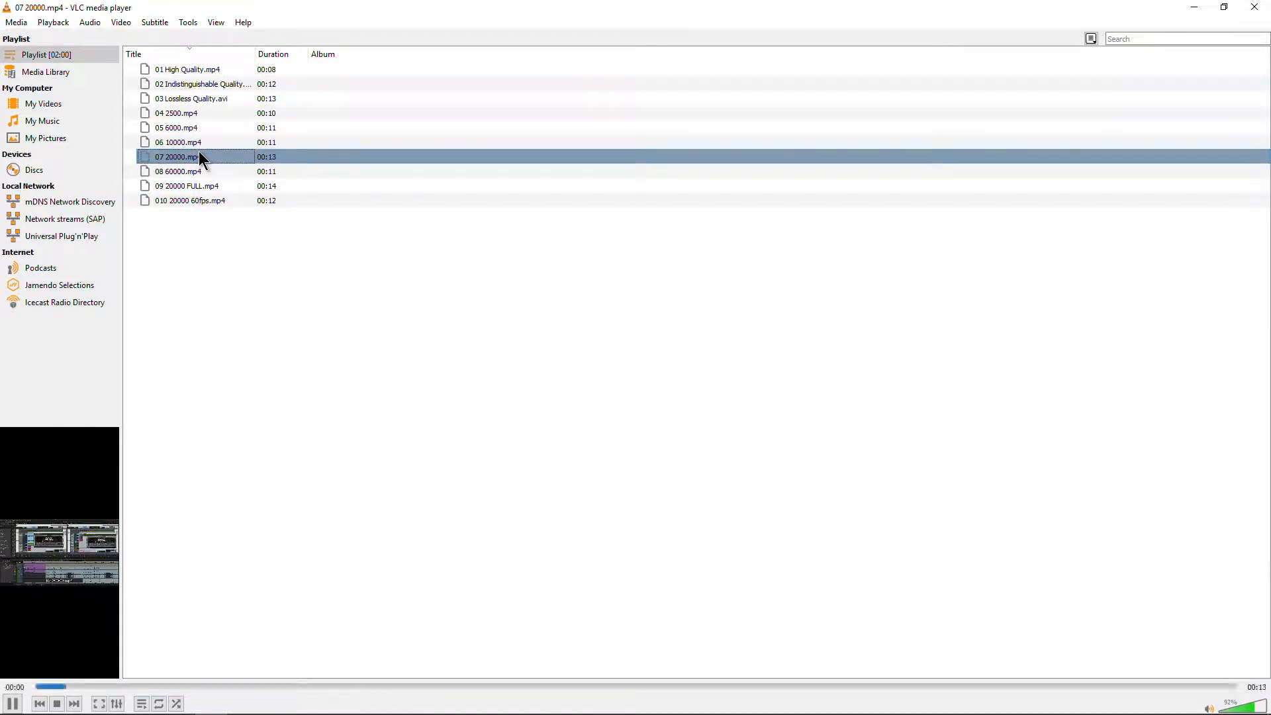
double_click(31, 526)
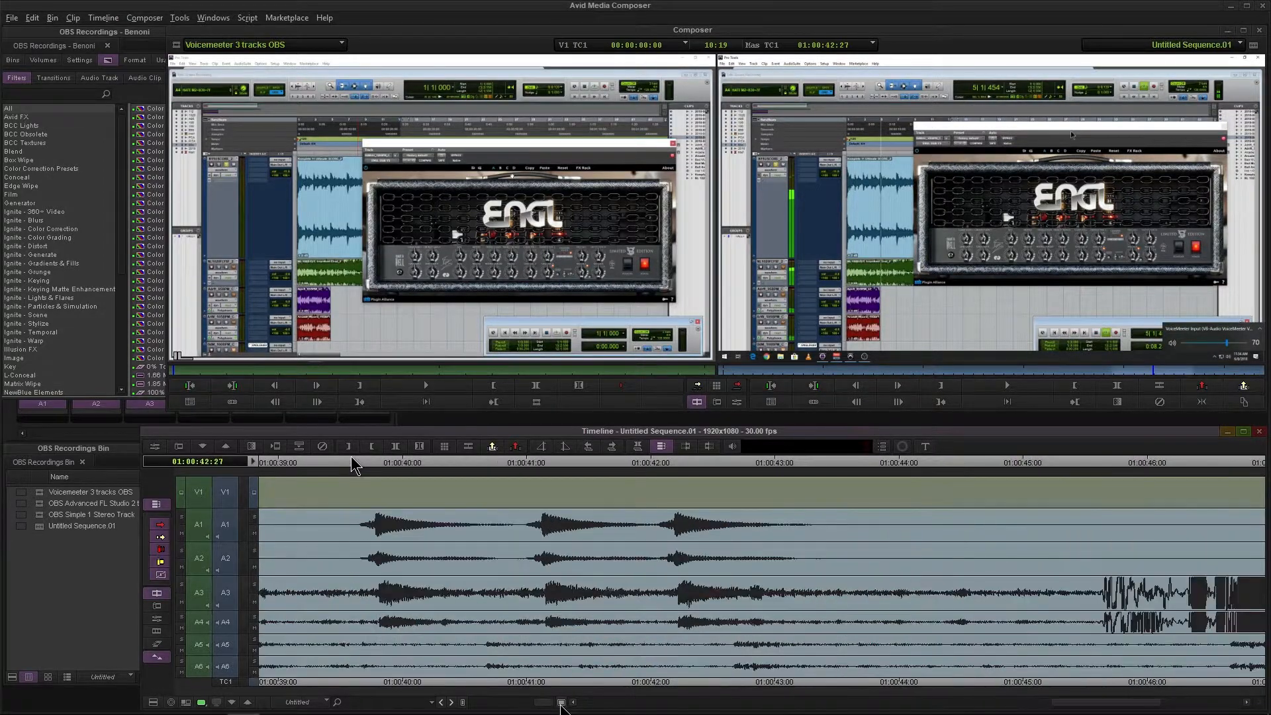
click(396, 643)
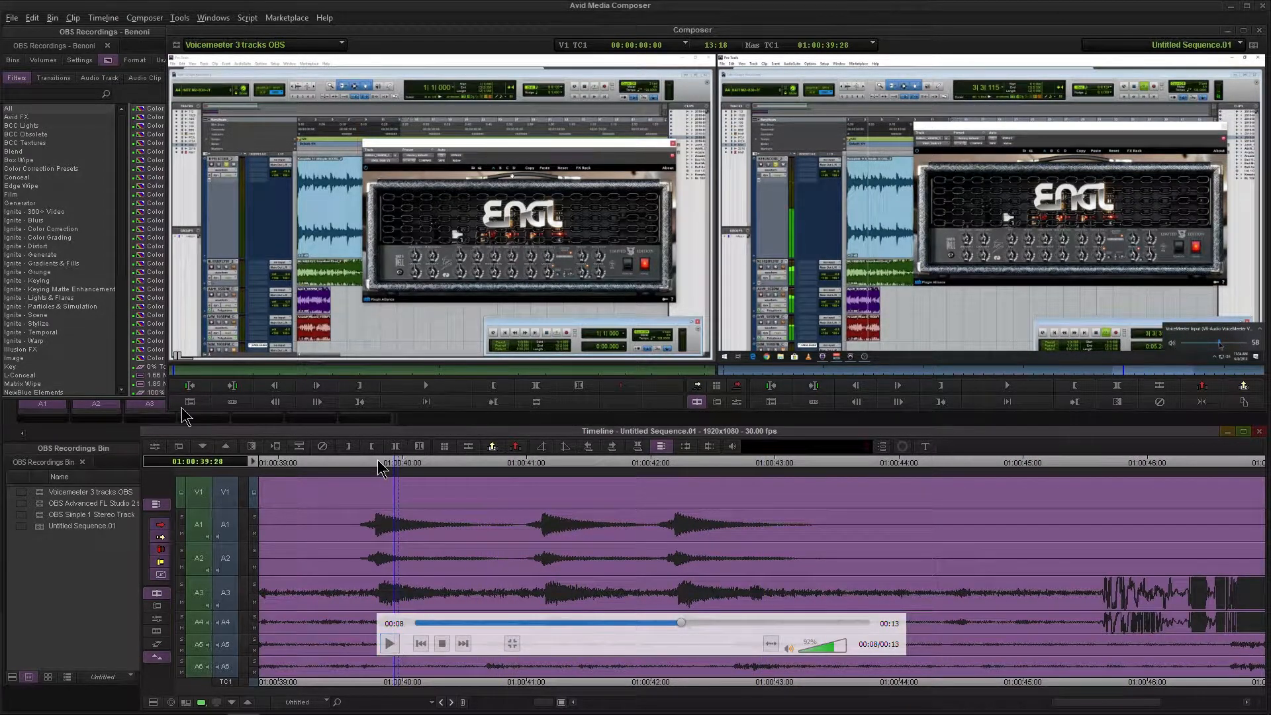
double_click(182, 409)
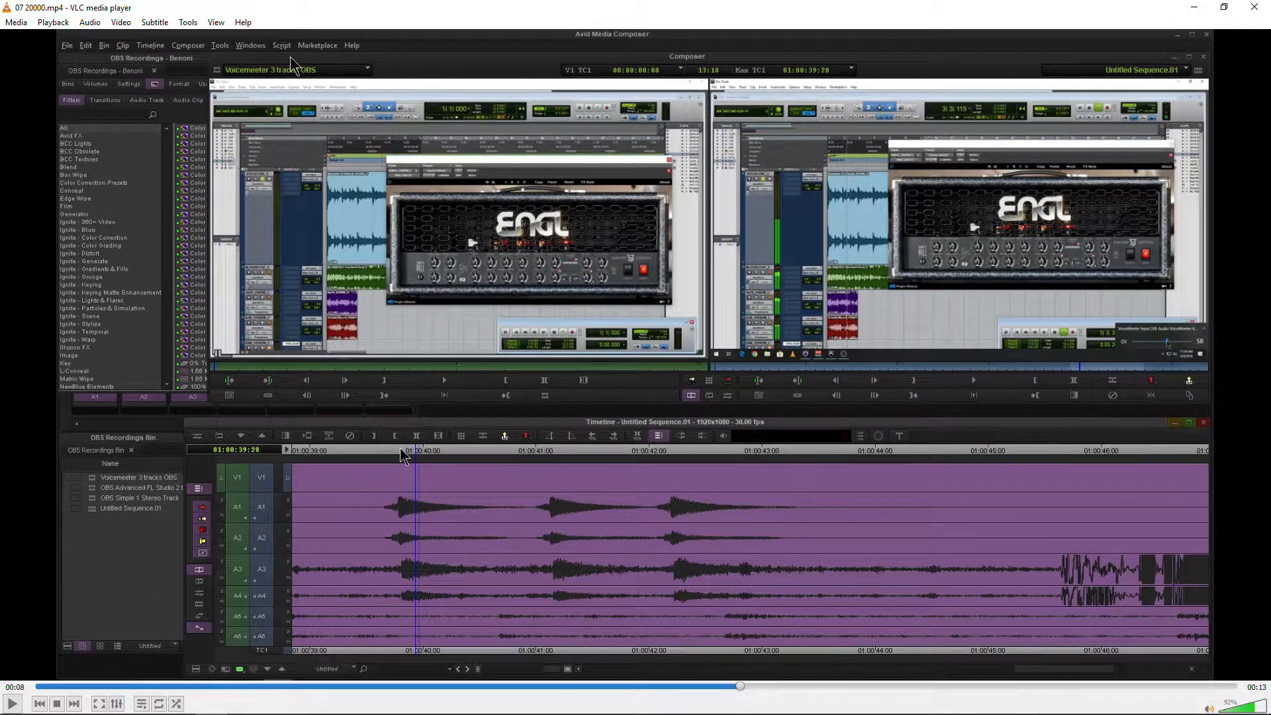
Bring up Avid Media Composer behind the player and compare its live interface with 07 20000.mp4, including the frame at 00:01.
drag(572, 16, 872, 20)
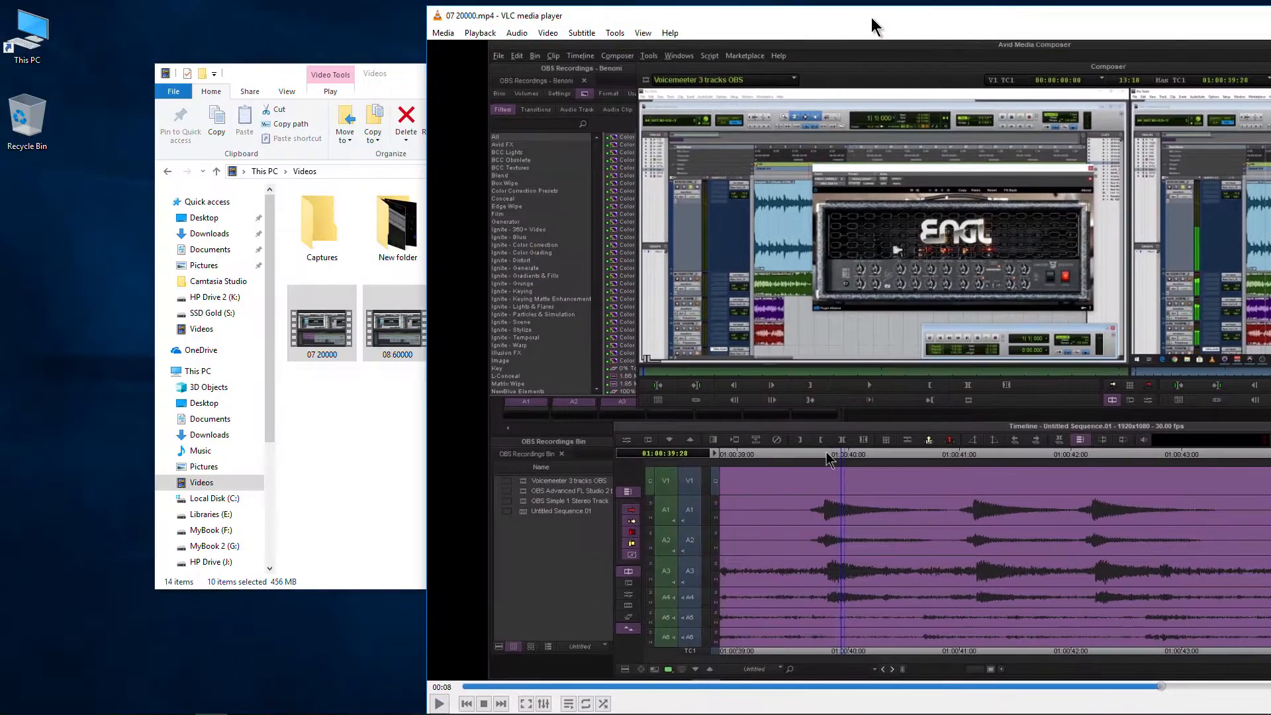
click(245, 703)
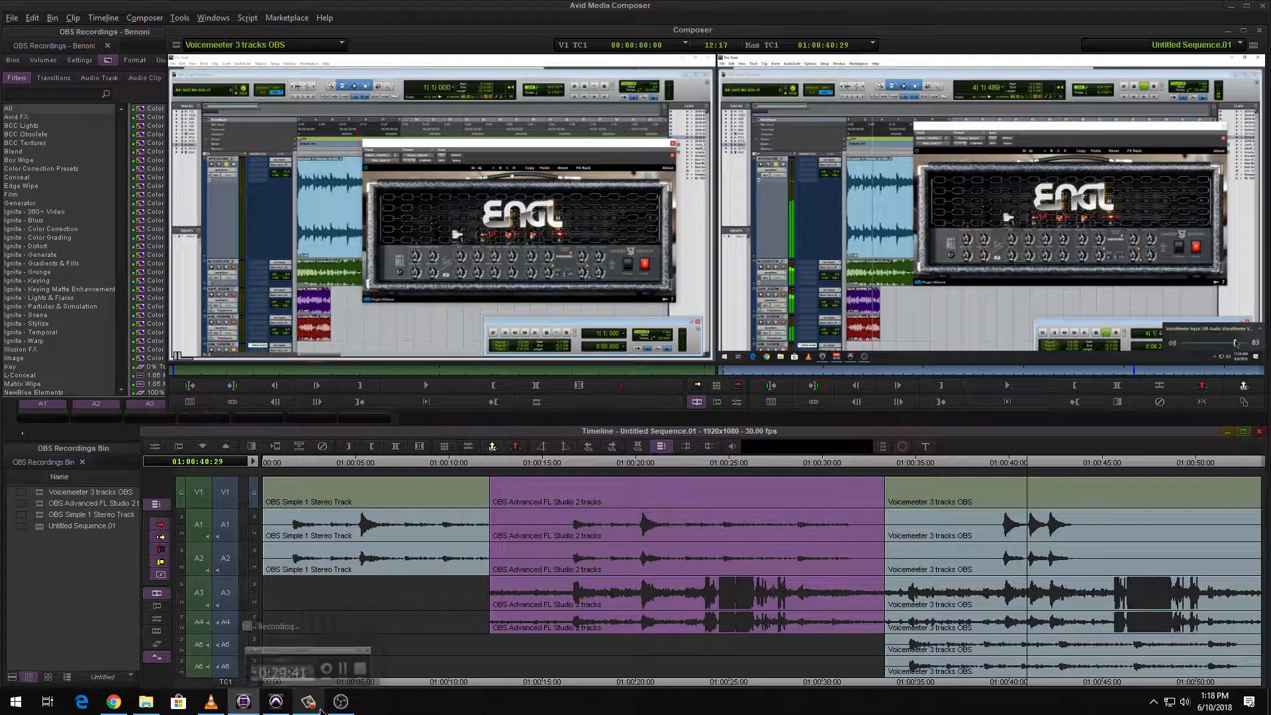
click(213, 704)
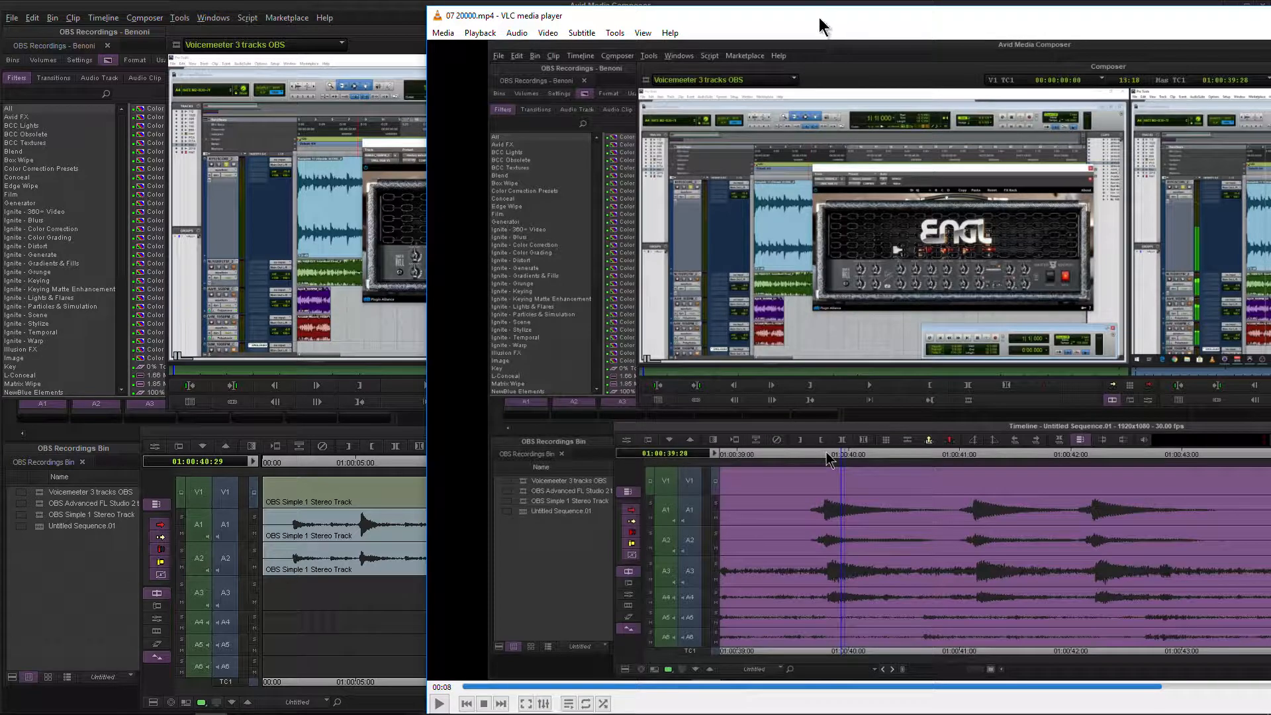
drag(820, 22, 785, 22)
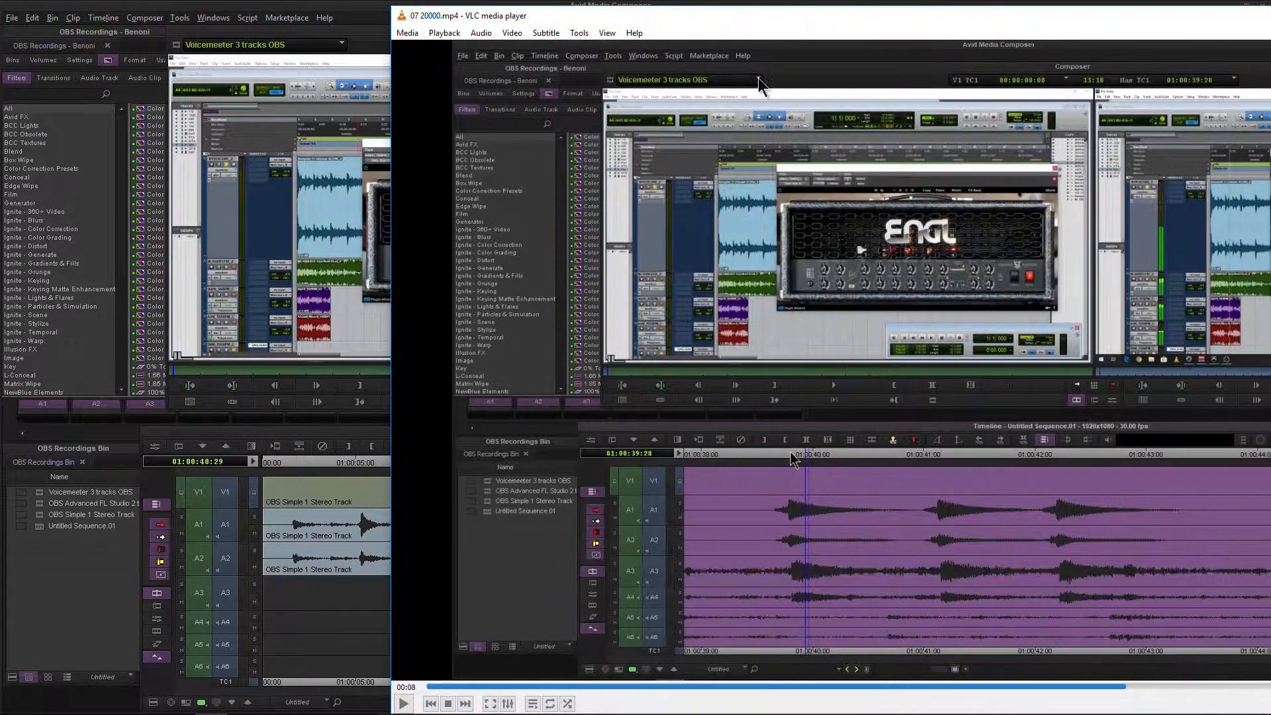
click(586, 686)
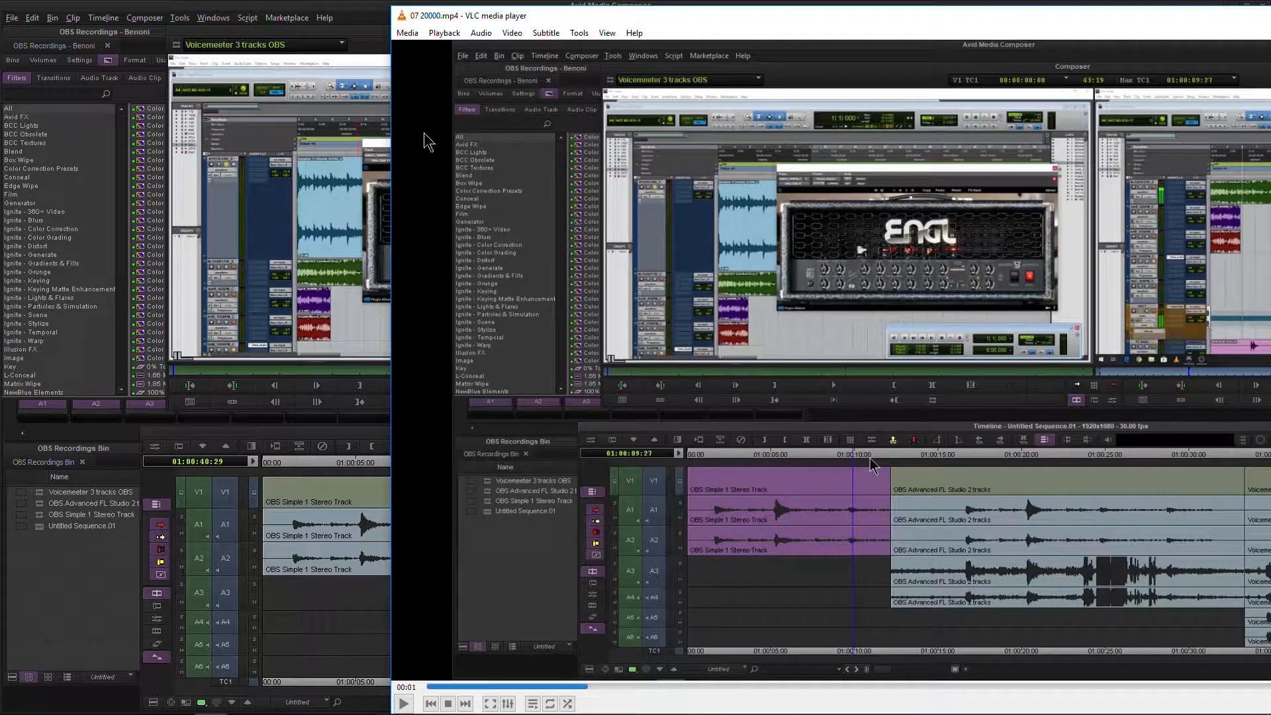
drag(666, 16, 1038, 15)
drag(936, 13, 629, 5)
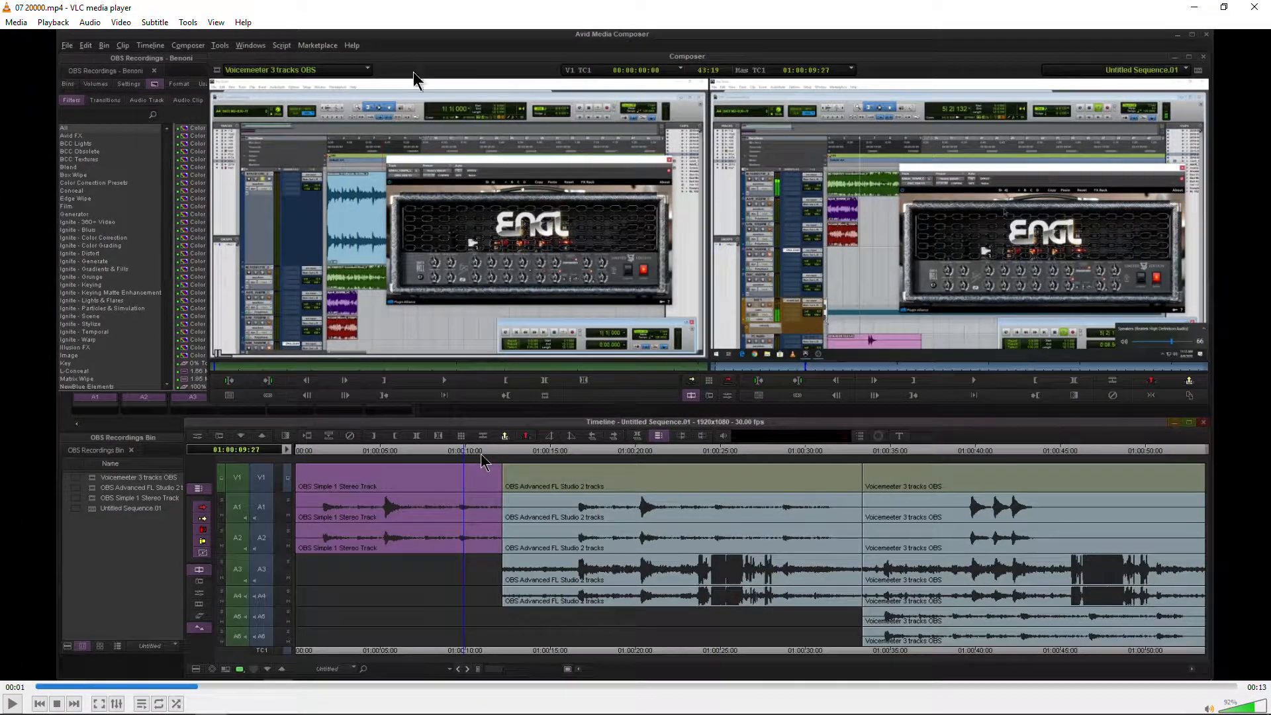
drag(378, 11, 821, 4)
Play 09 20000 FULL.mp4 from the playlist in full screen, and pause it at 00:07.
click(139, 702)
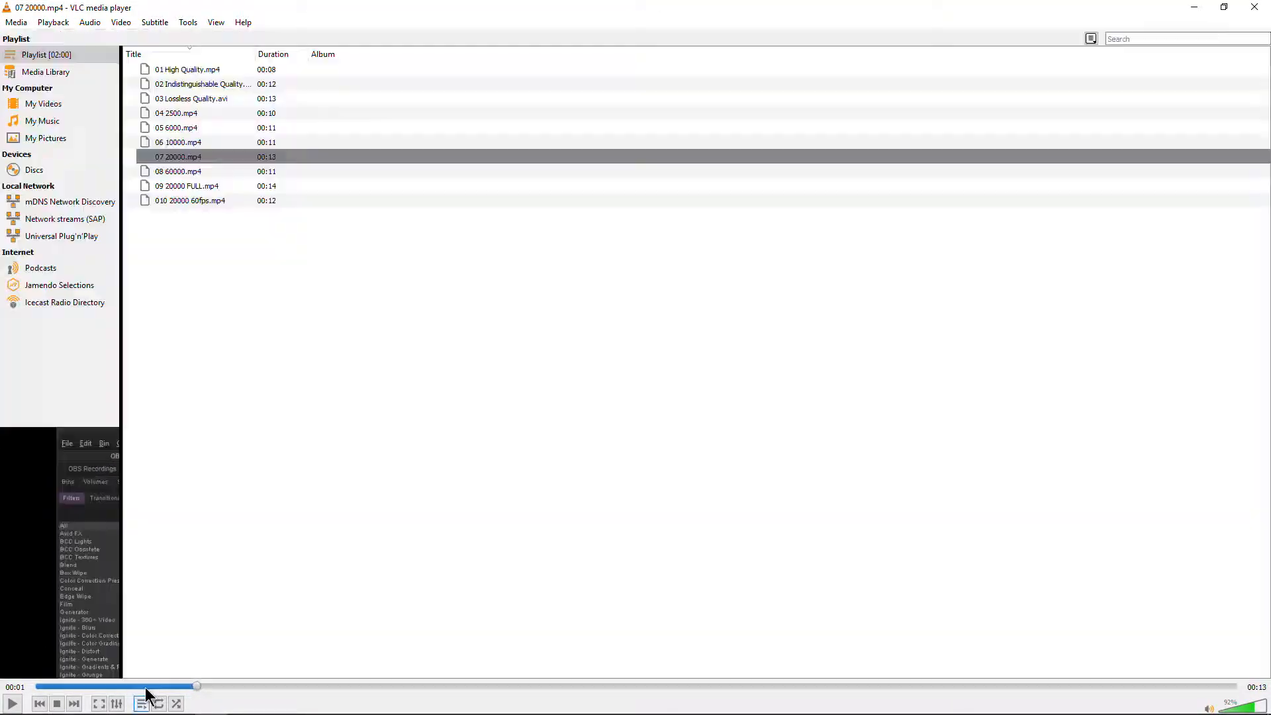
click(212, 187)
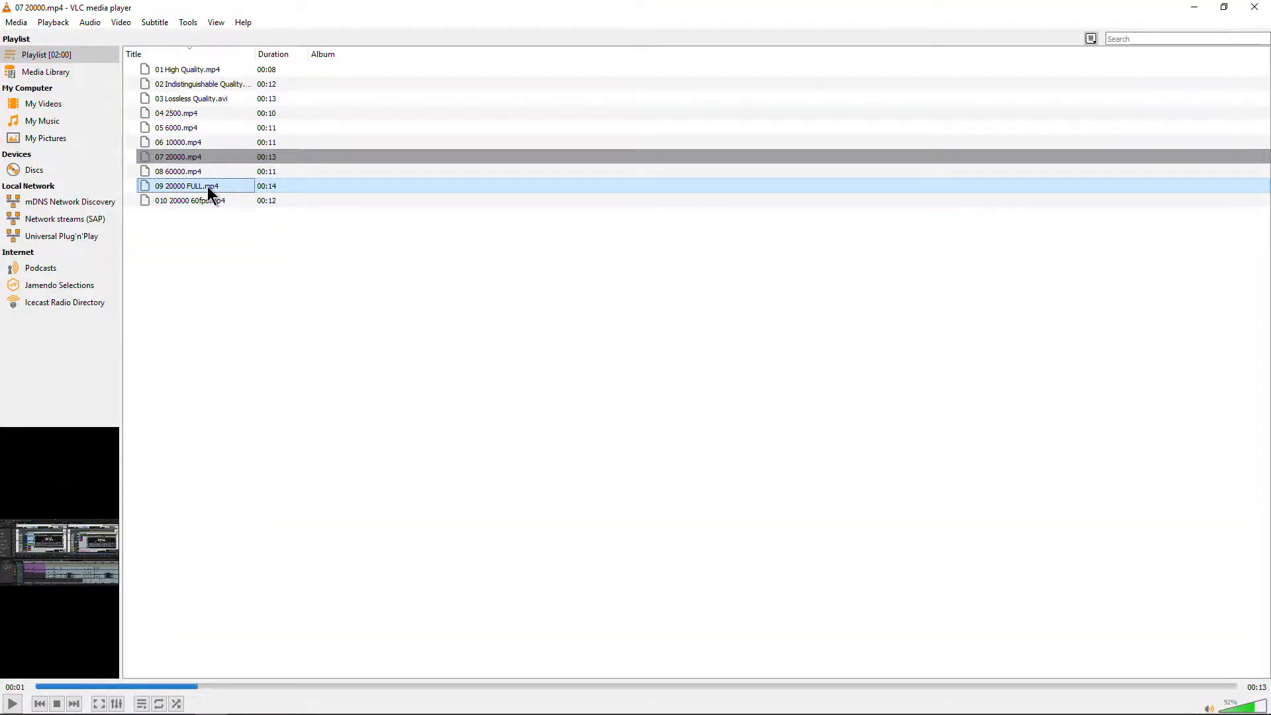
double_click(209, 188)
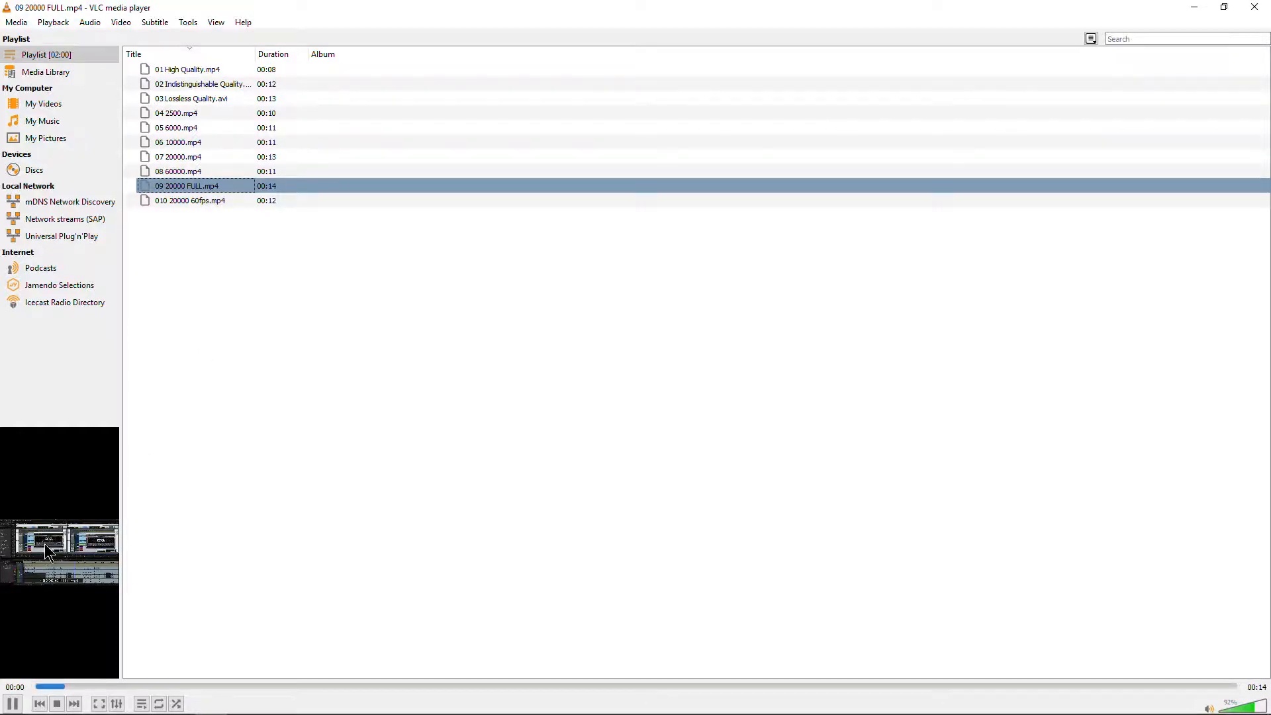
double_click(45, 543)
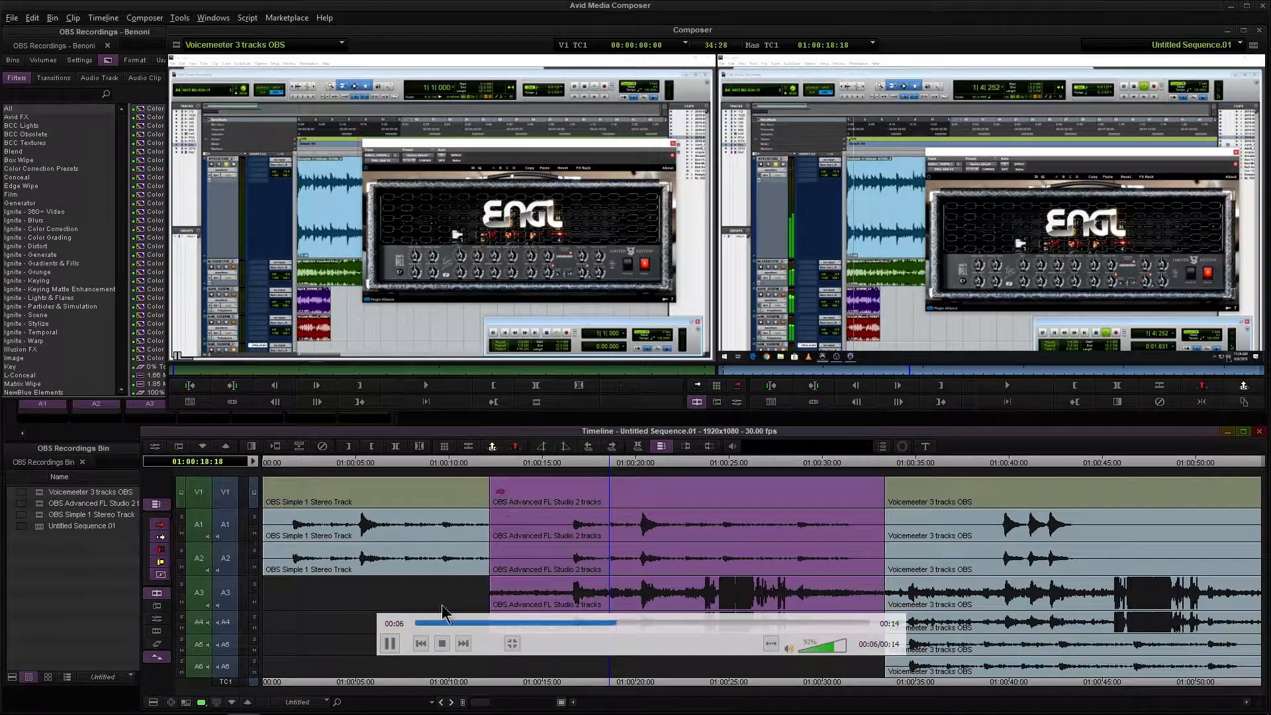
key(space)
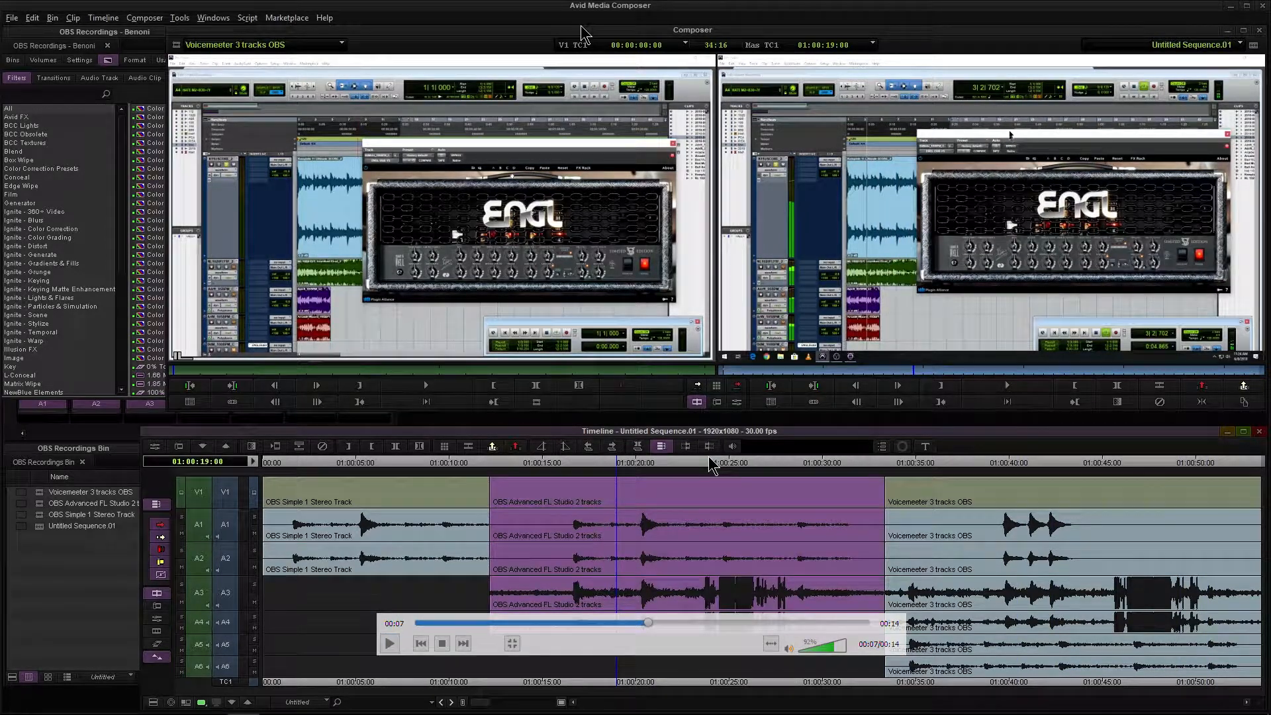
Compare the paused 09 20000 FULL.mp4 frame with the live Avid Media Composer window beside it, and view it briefly in full screen.
key(Escape)
drag(439, 9, 924, 31)
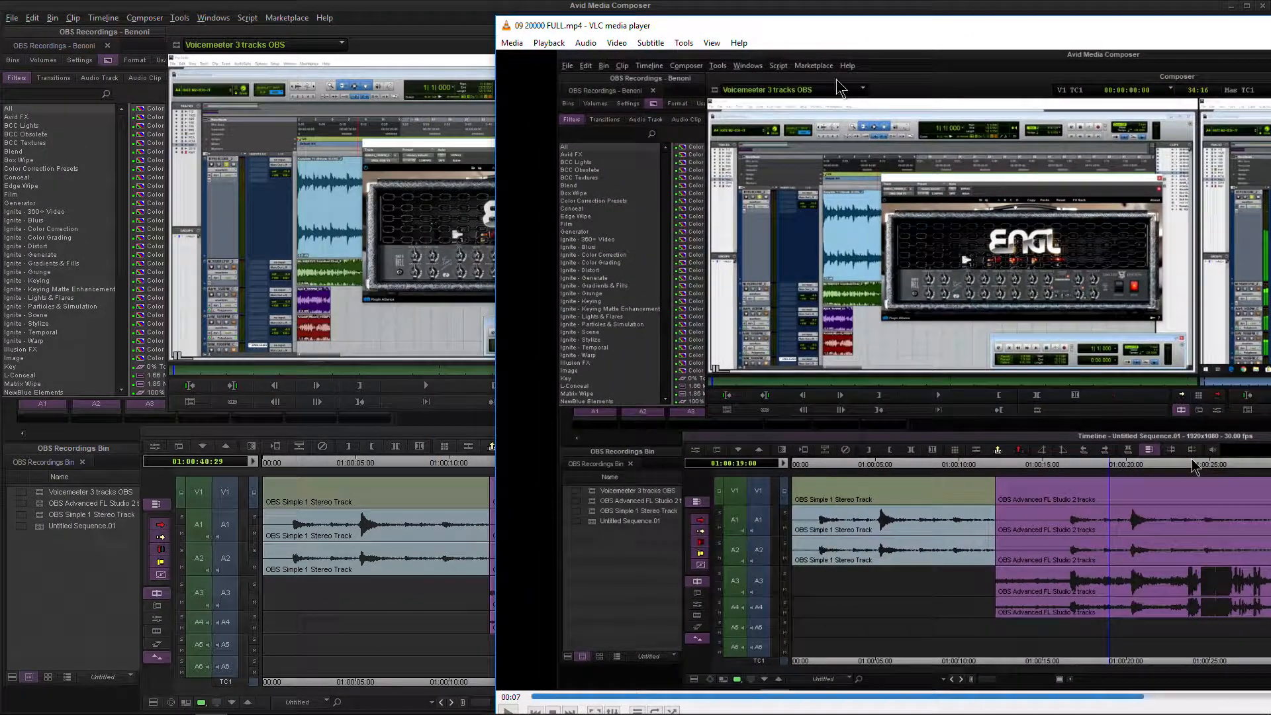
drag(751, 30, 885, 35)
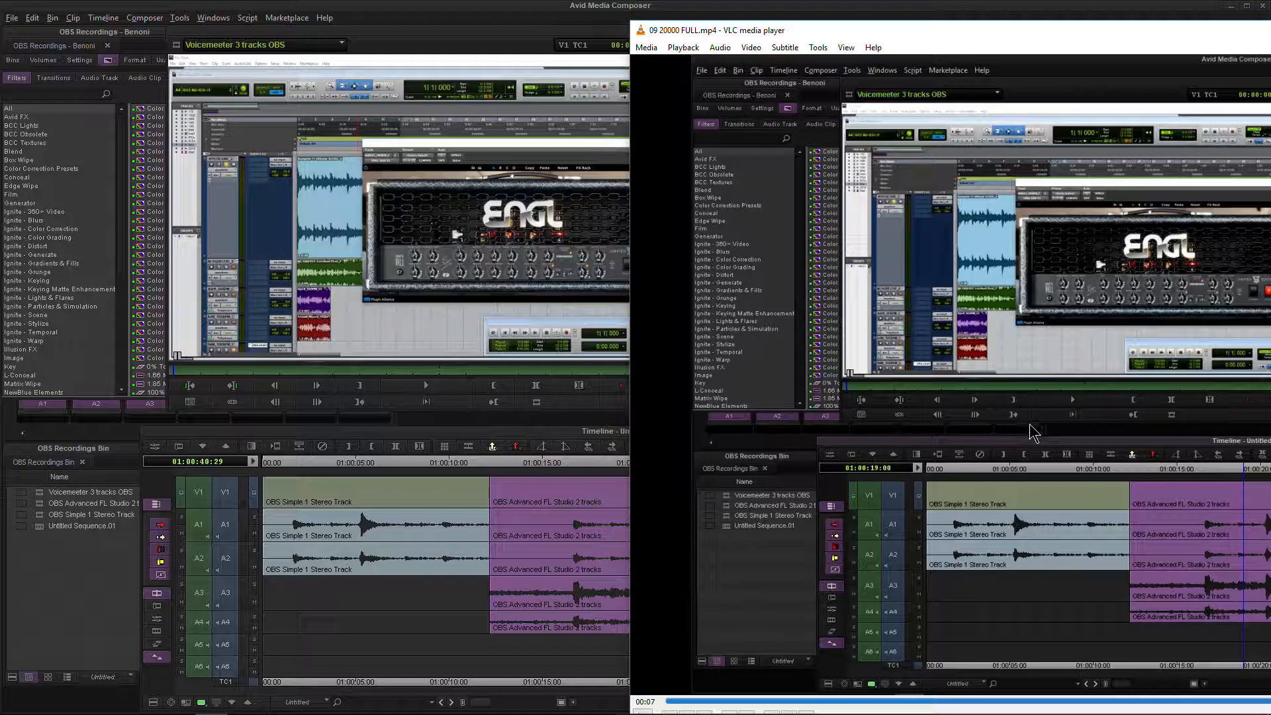
double_click(951, 27)
double_click(514, 518)
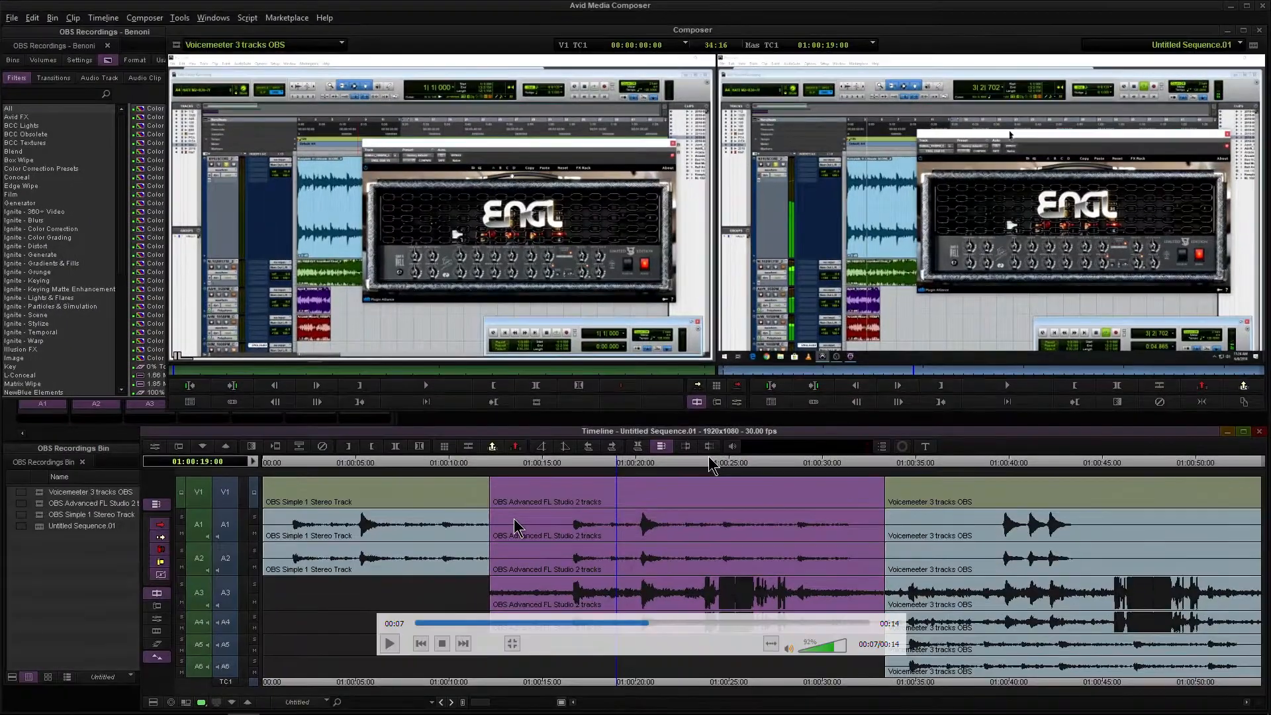
double_click(430, 351)
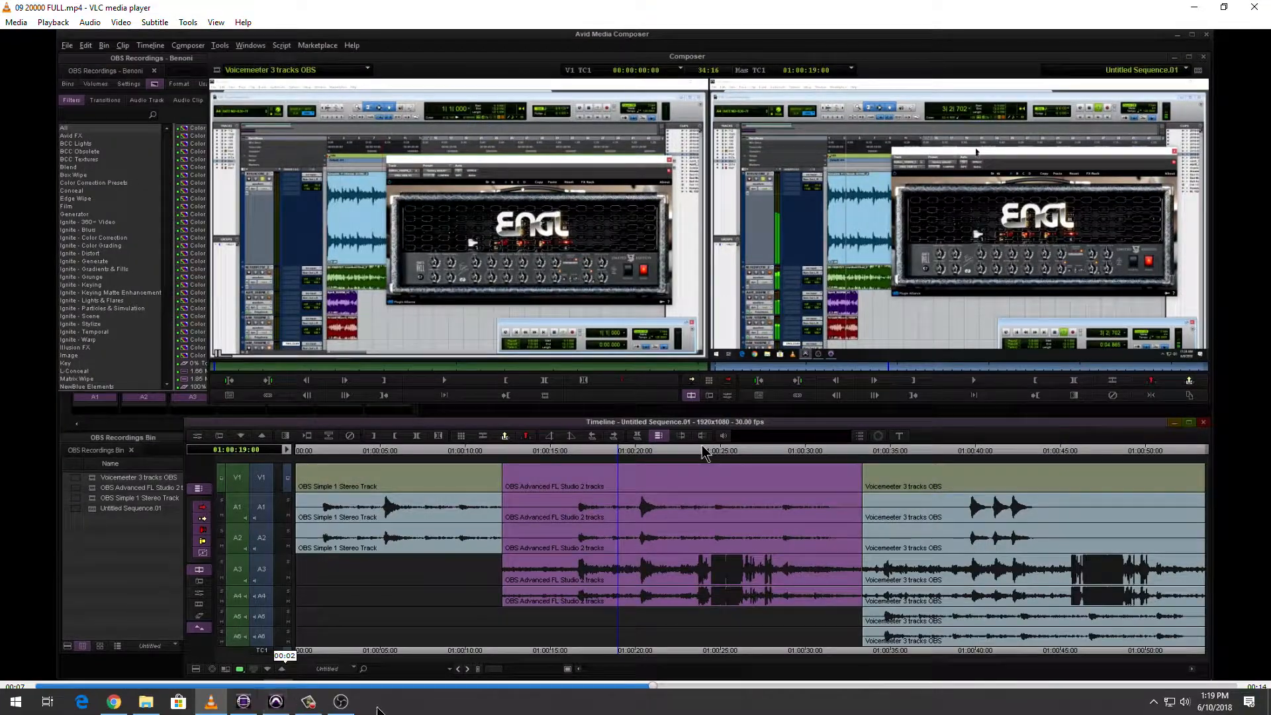
Switch to OBS and set the YUV Color Range to Full in the advanced settings.
click(340, 701)
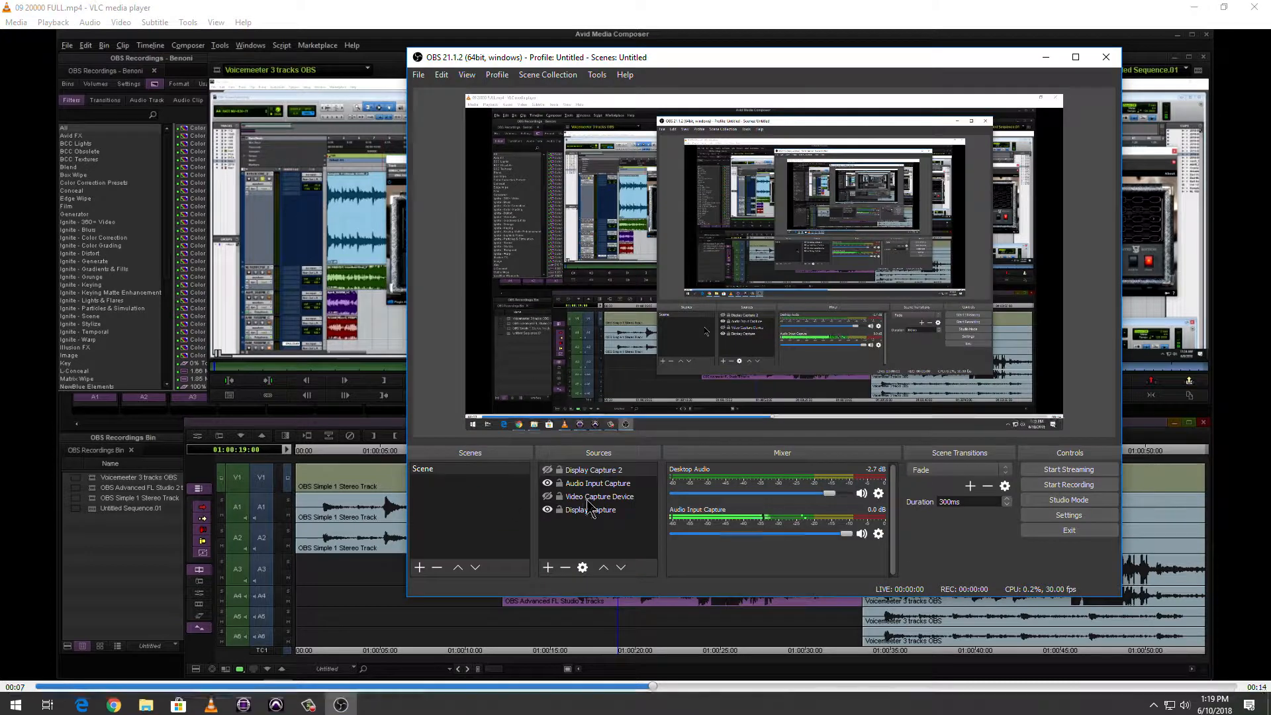
click(1071, 517)
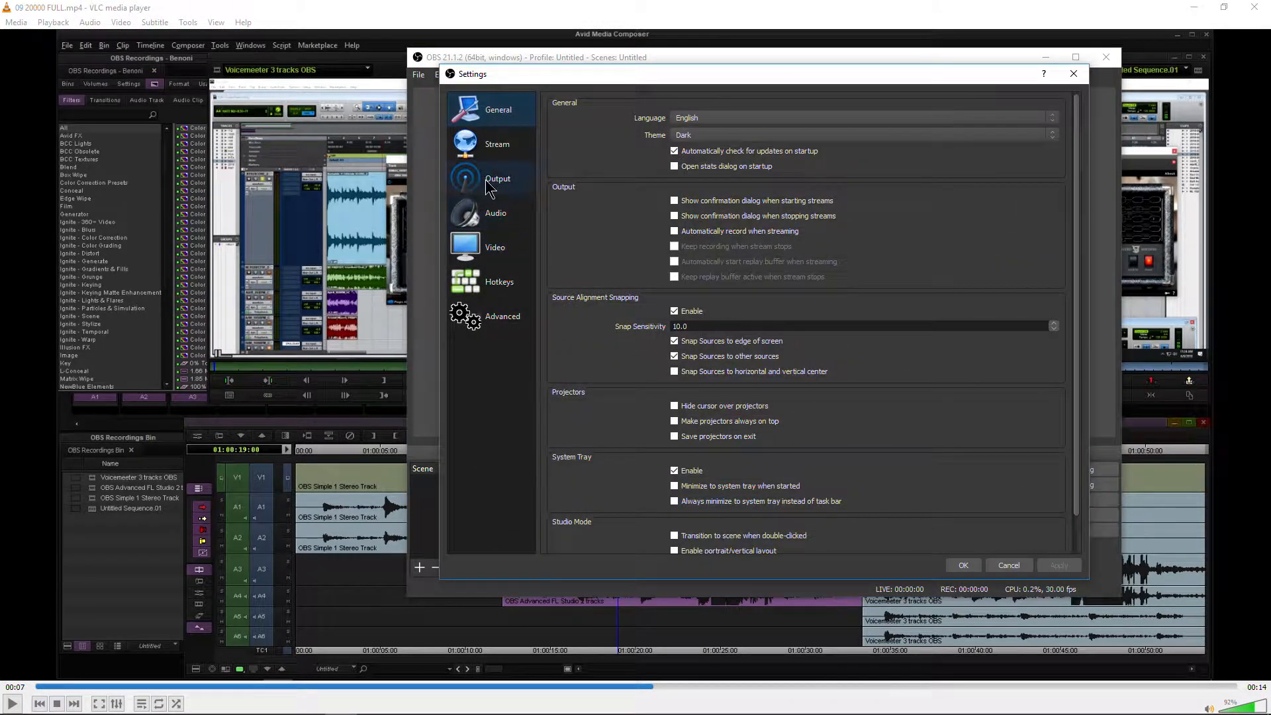
click(503, 316)
click(926, 198)
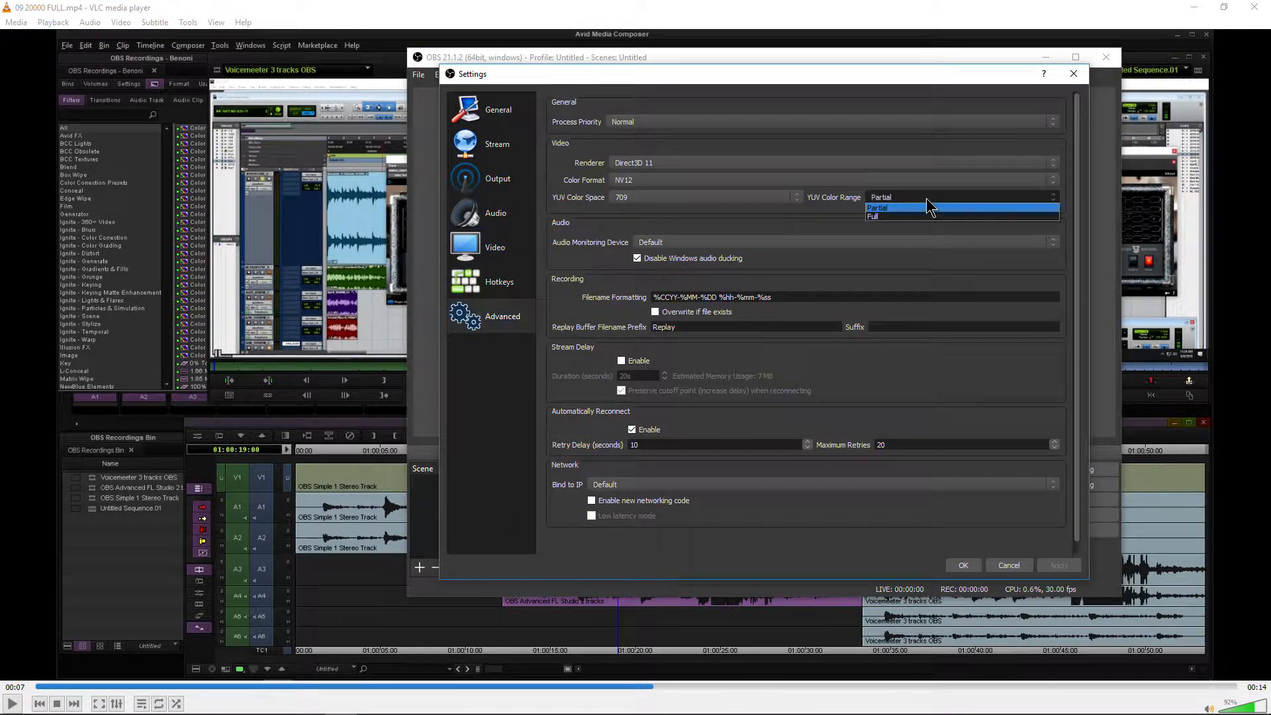
click(909, 217)
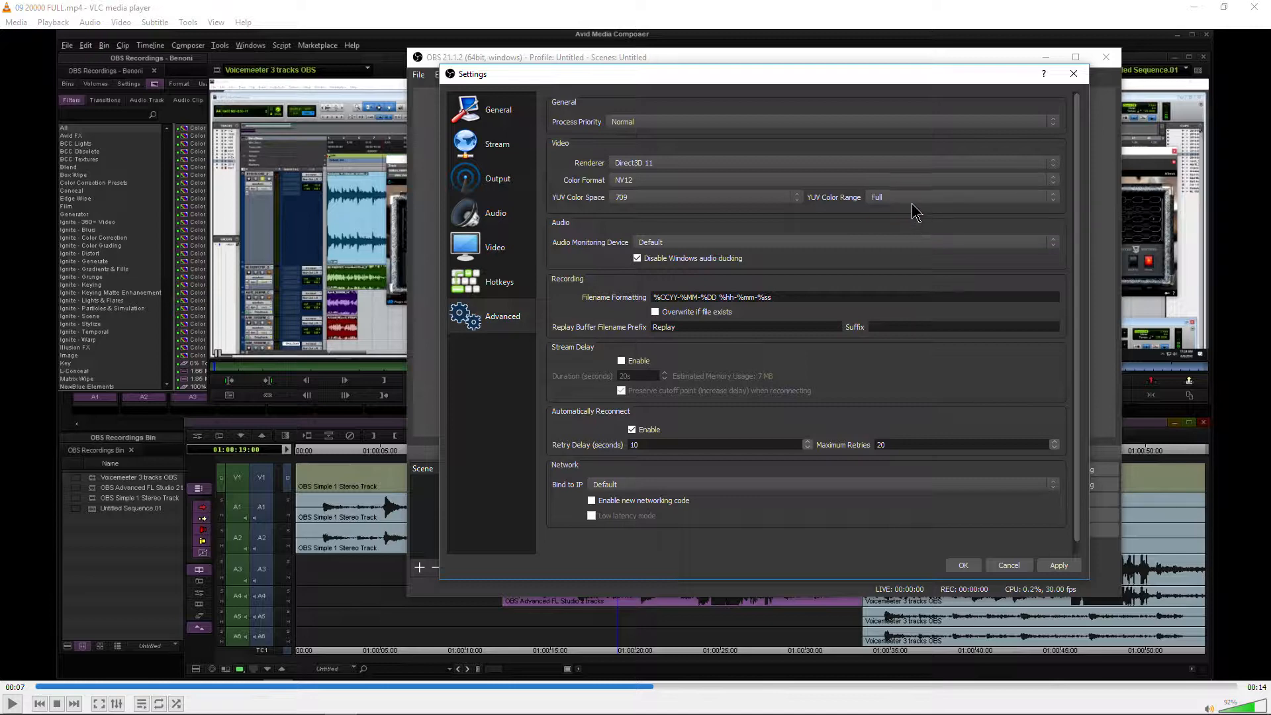
Set the YUV Color Range back to Partial, confirm the settings, and minimize OBS.
click(912, 199)
click(912, 209)
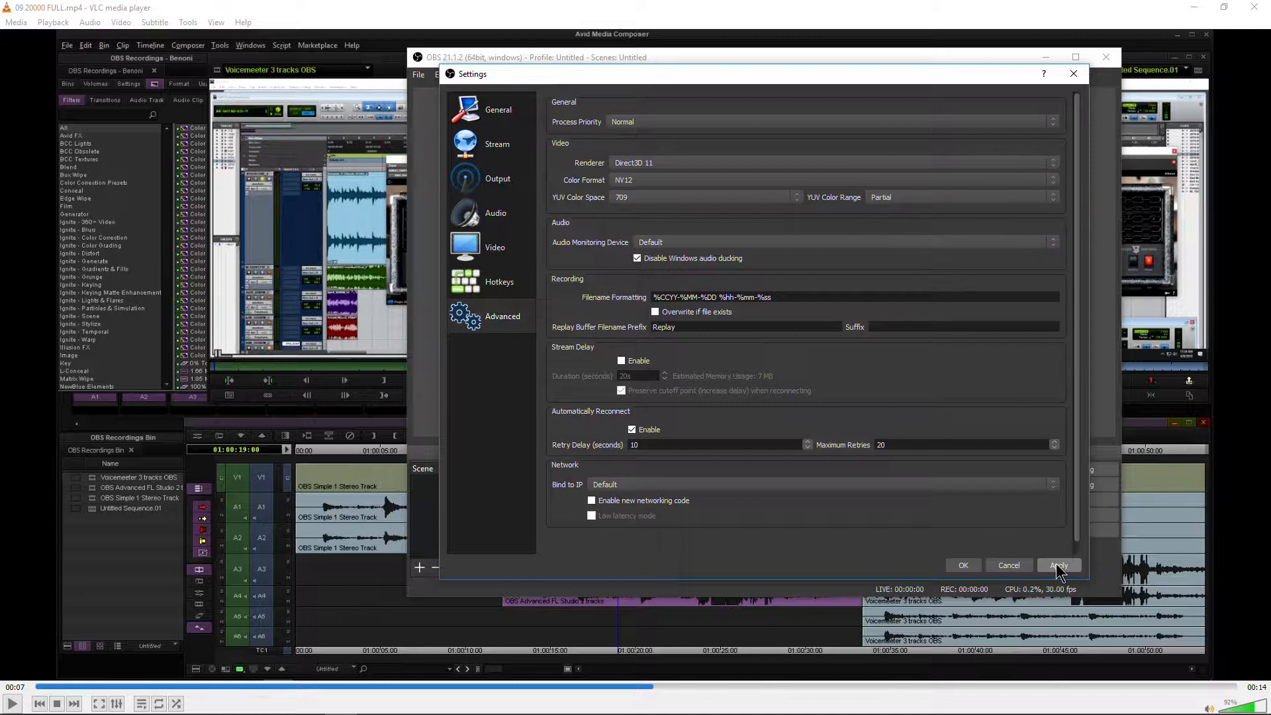
click(963, 565)
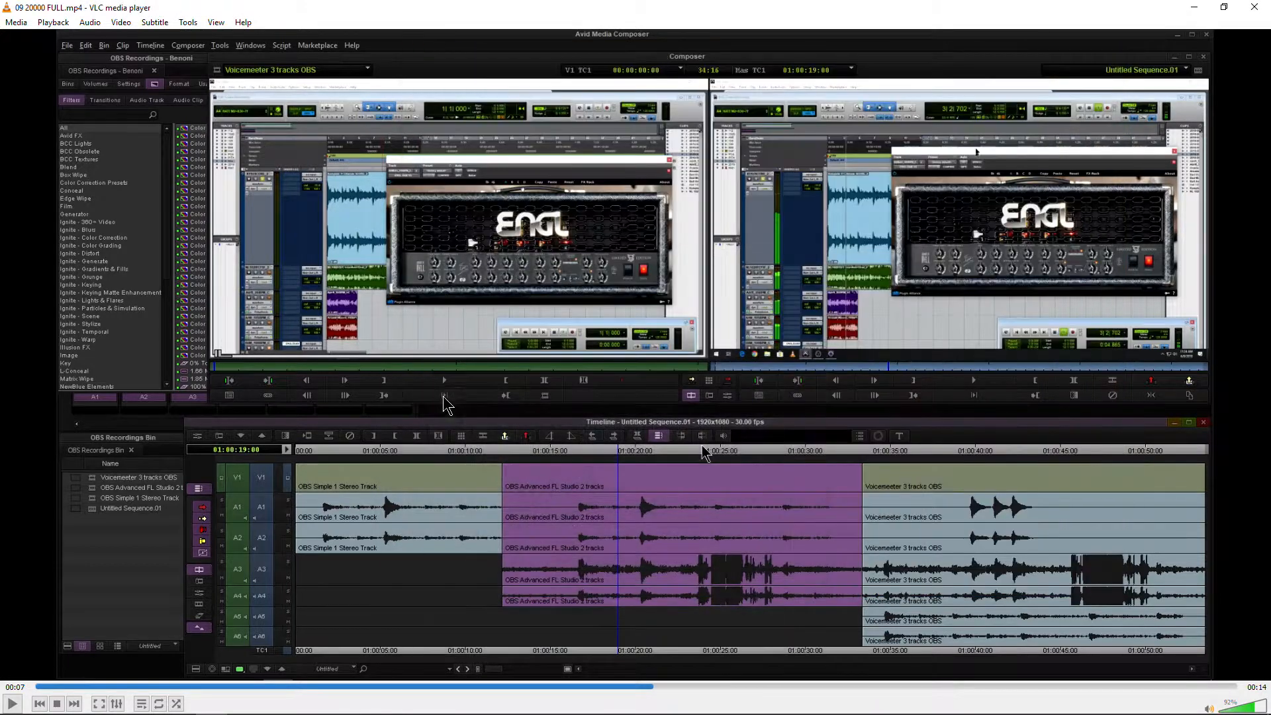
click(1046, 57)
click(141, 703)
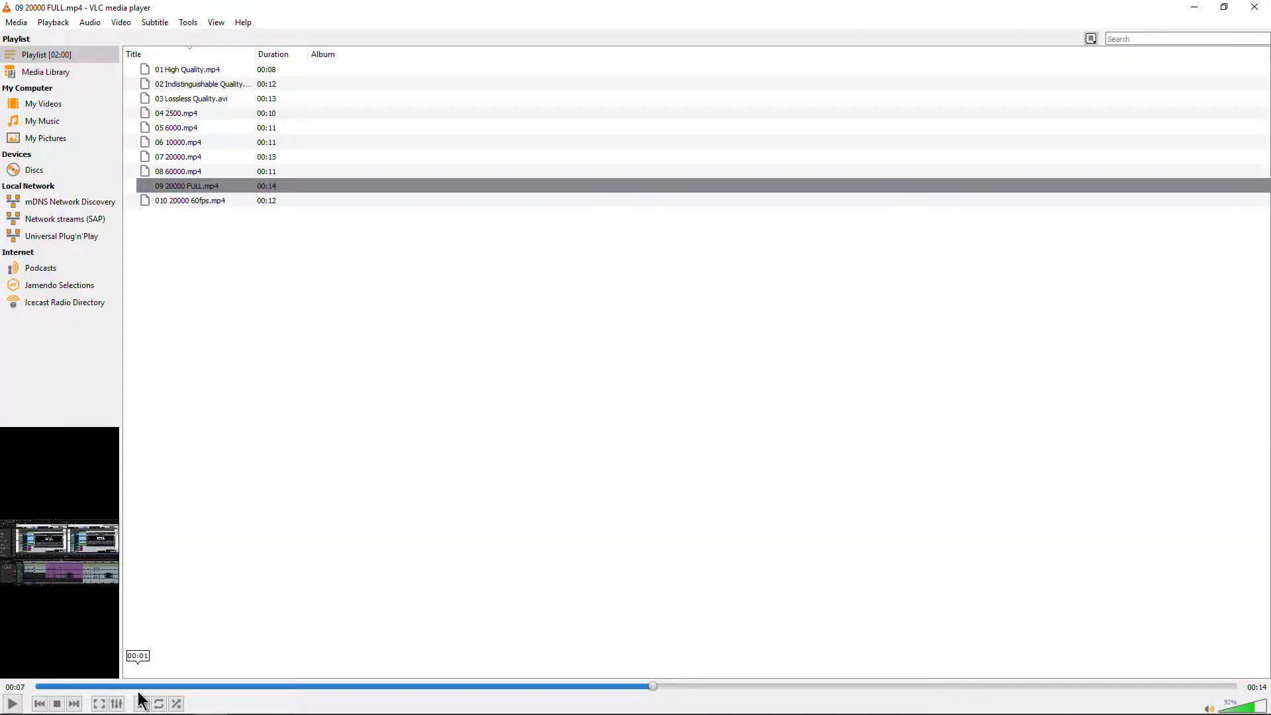
click(213, 201)
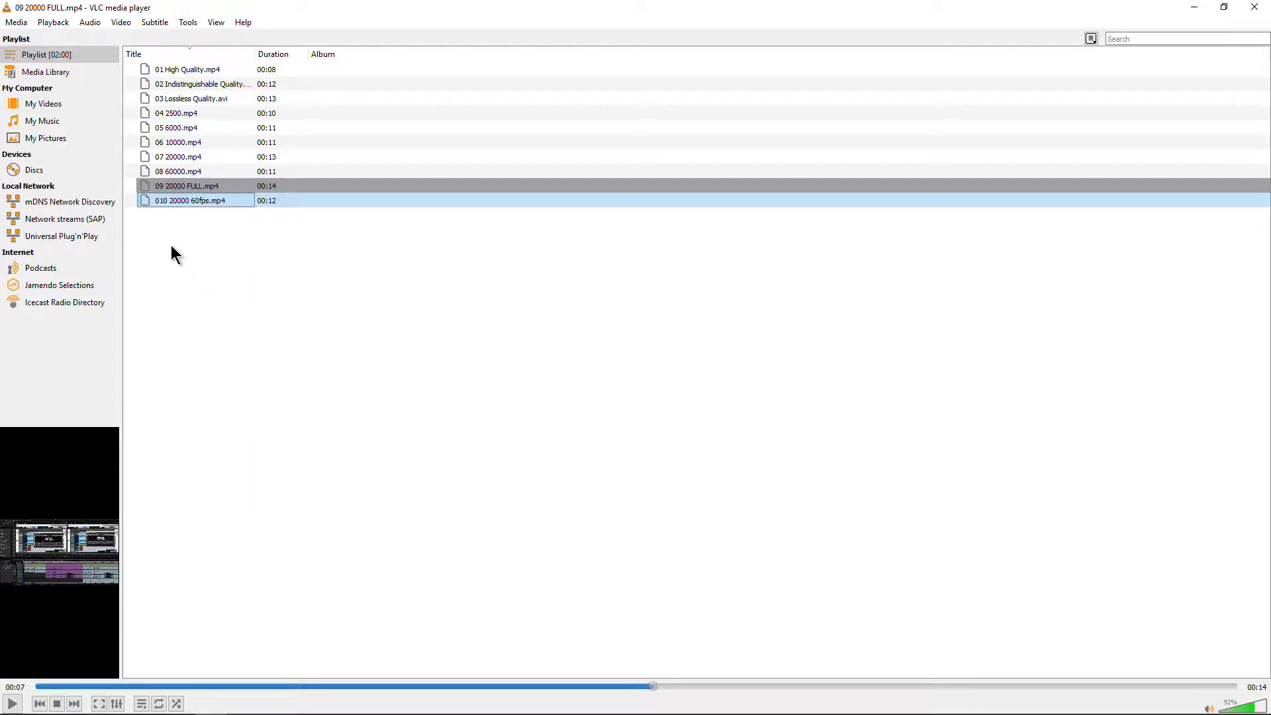
double_click(193, 200)
click(61, 534)
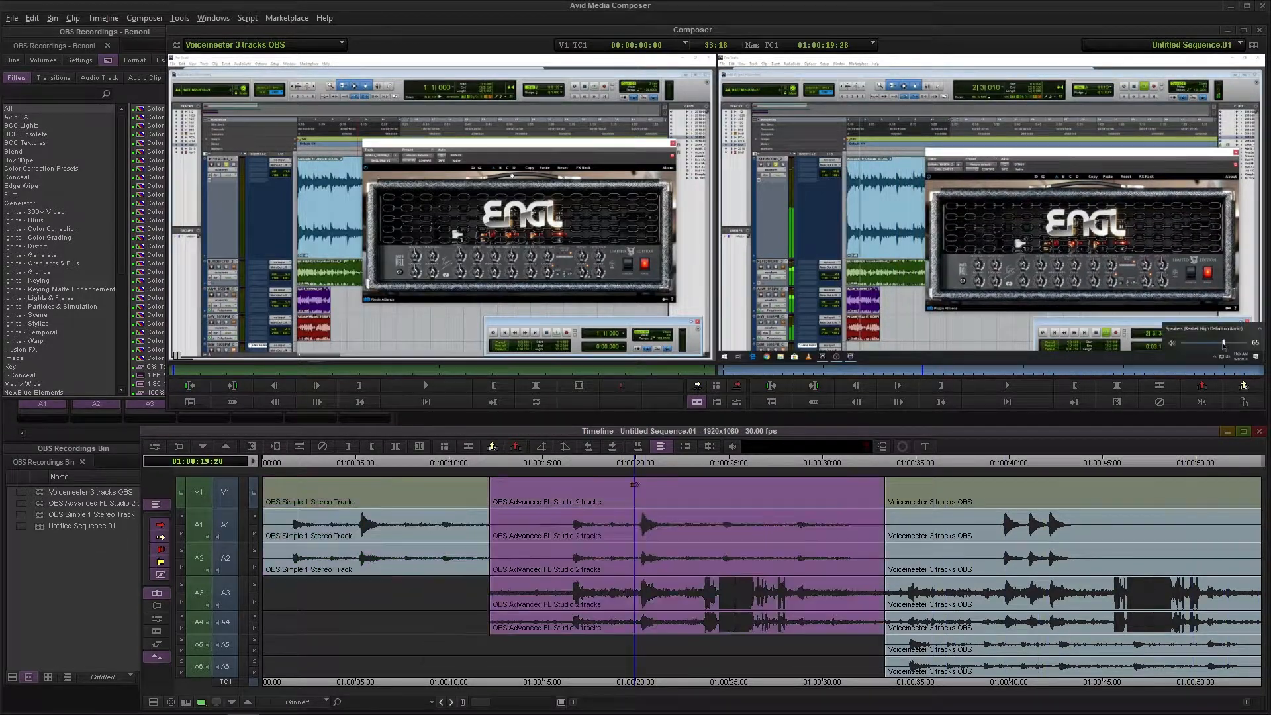
double_click(279, 659)
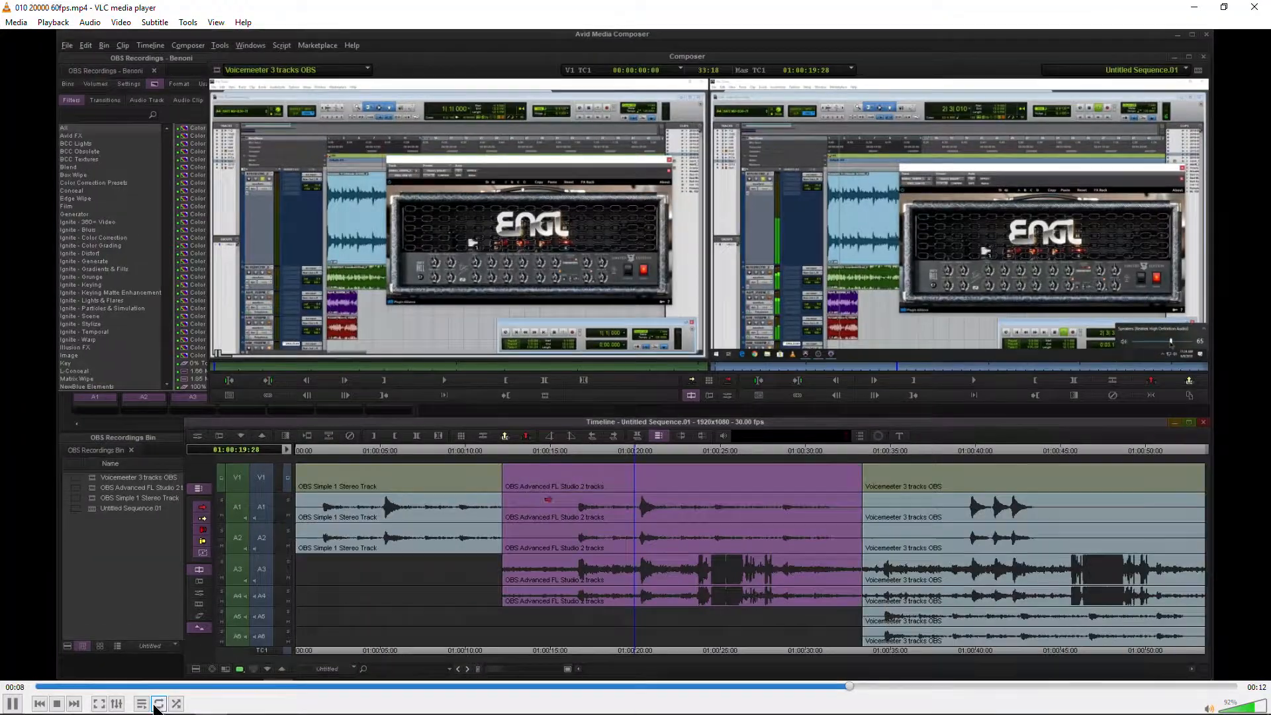
Play 07 20000.mp4 from the playlist in an enlarged view to compare it with the 60fps recording, and close VLC.
click(142, 704)
click(188, 171)
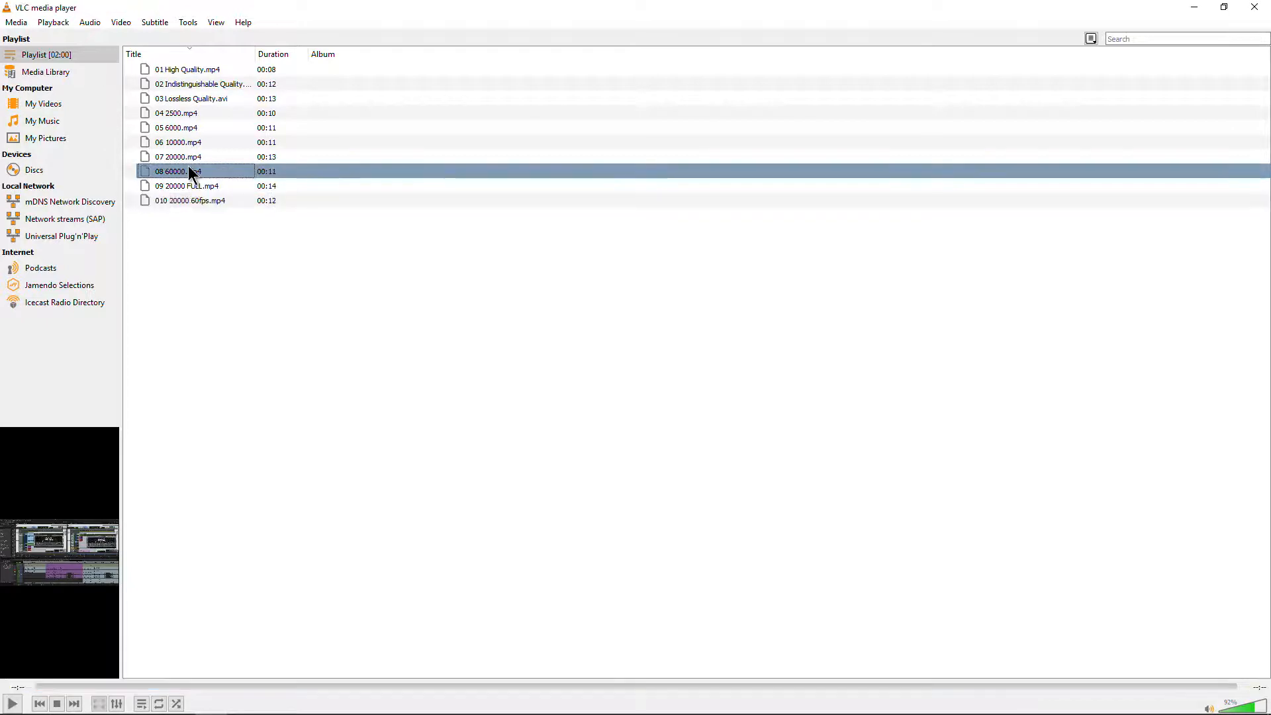
double_click(189, 154)
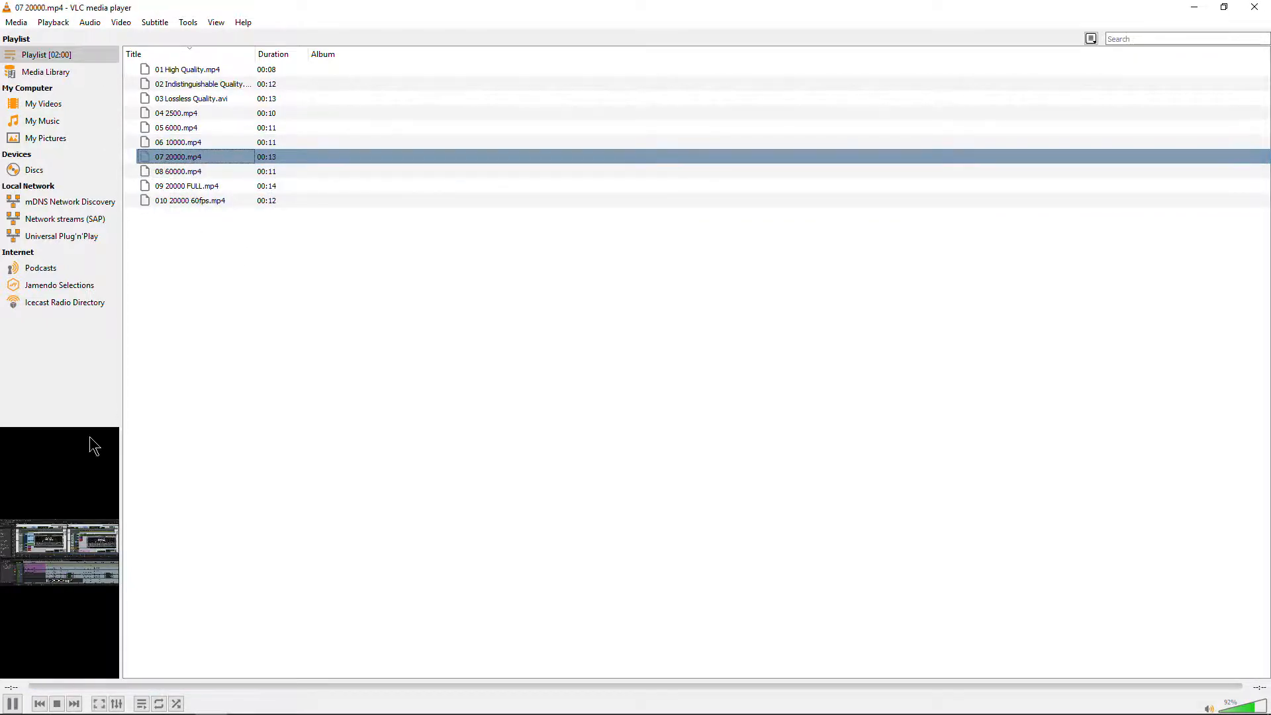
double_click(57, 555)
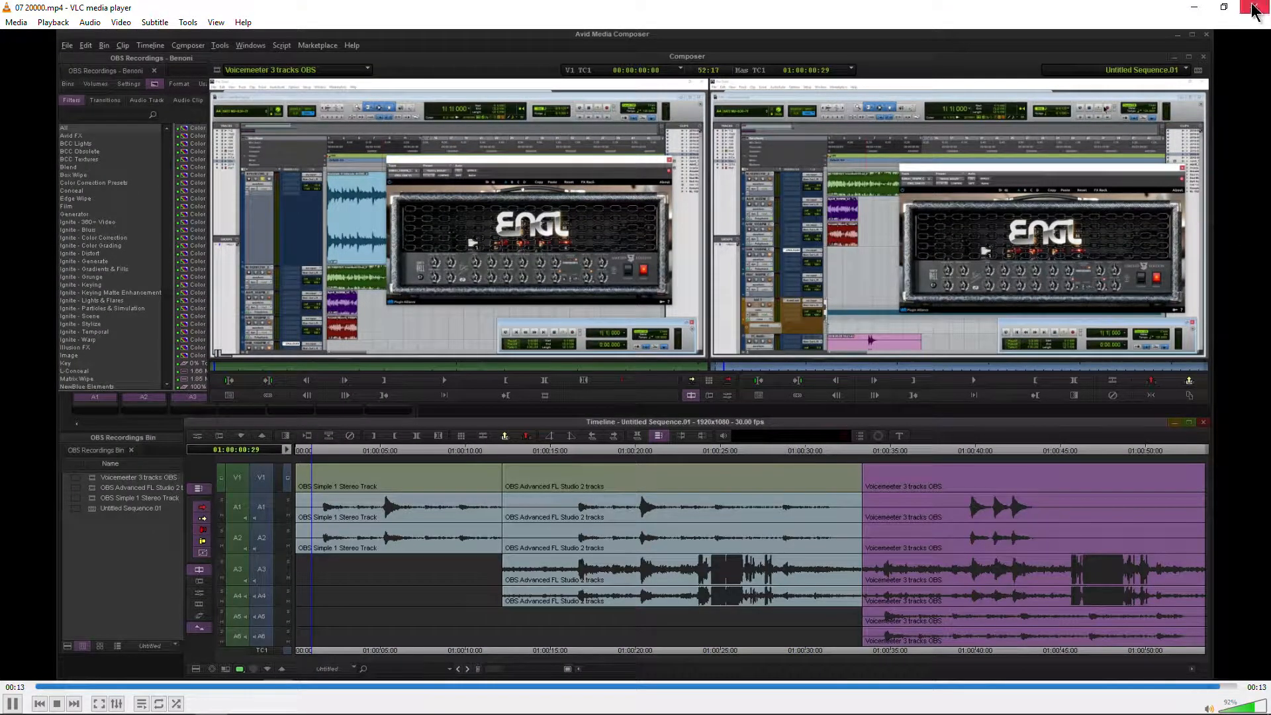
click(1253, 8)
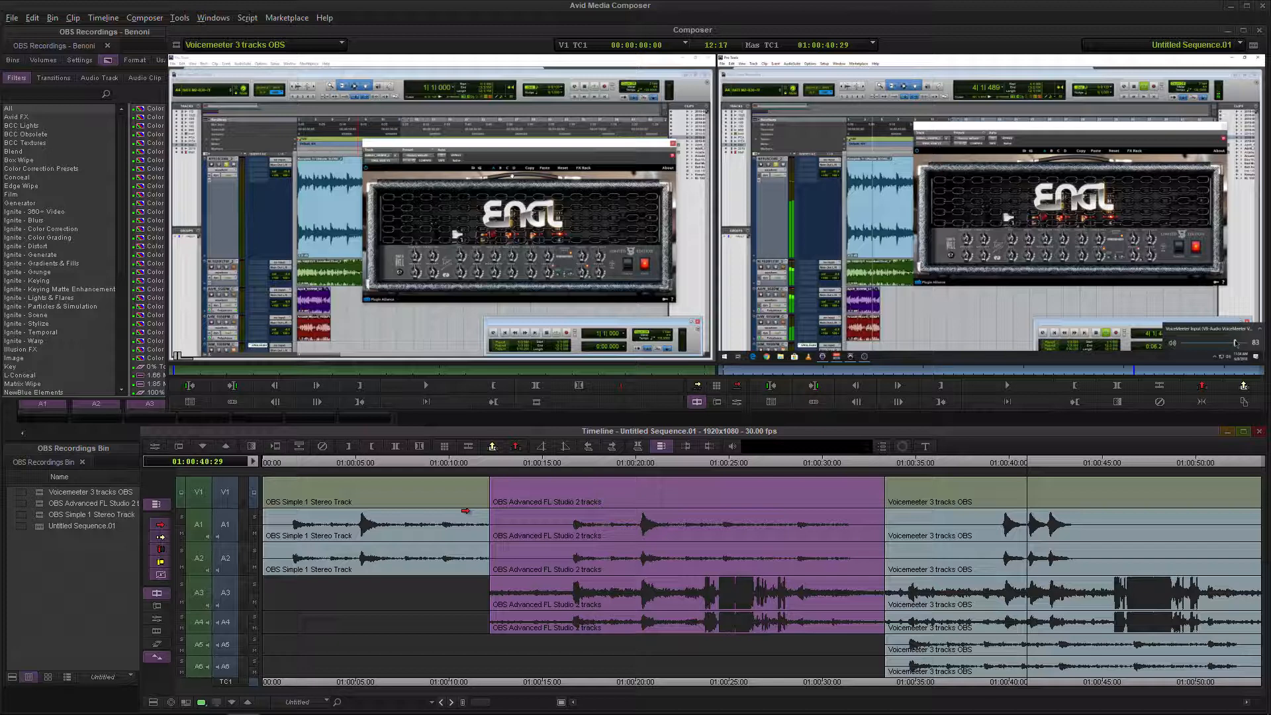
Bring Pro Tools to the front, switch to OBS, and set the Output Mode to Simple in the output settings.
mouse_move(409, 707)
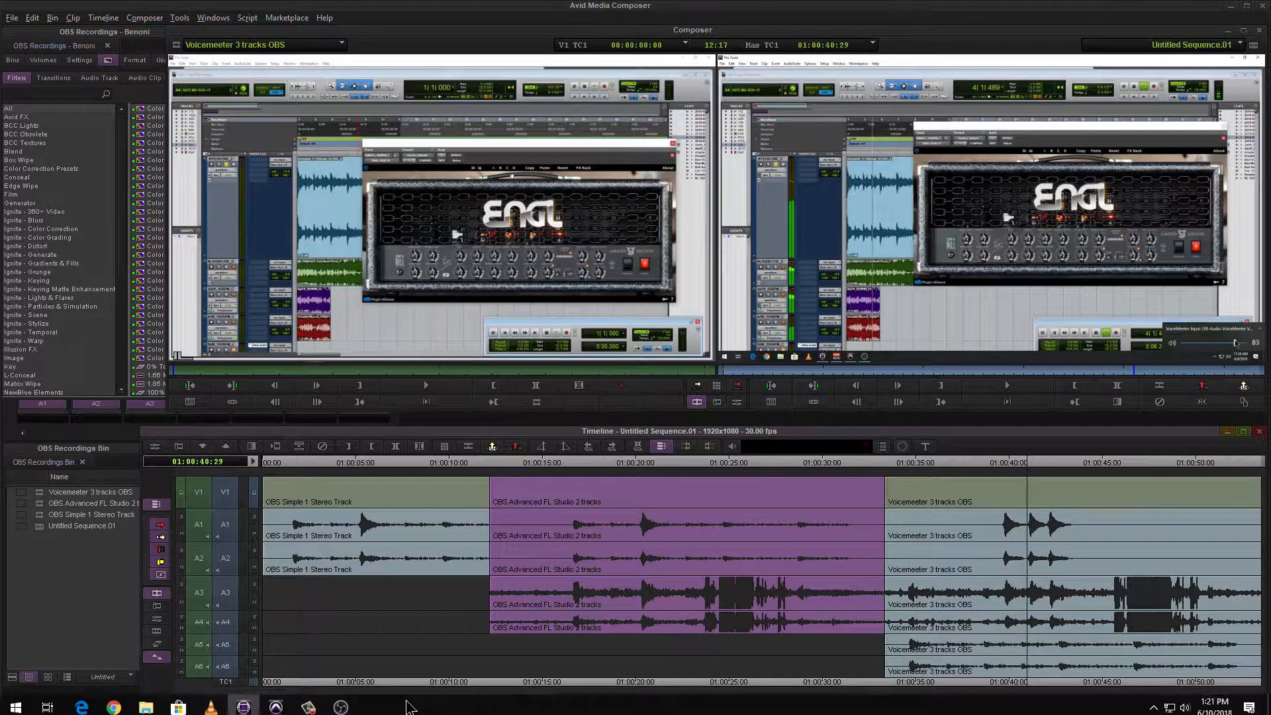
click(276, 707)
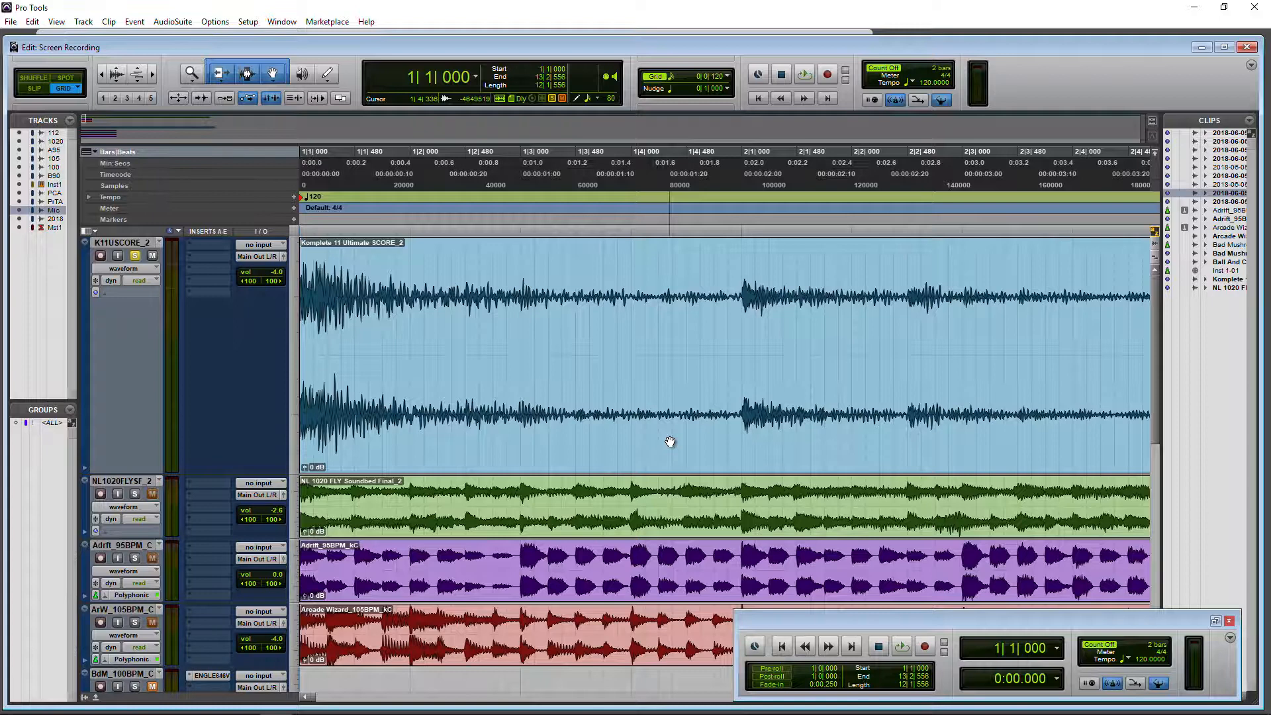
click(341, 707)
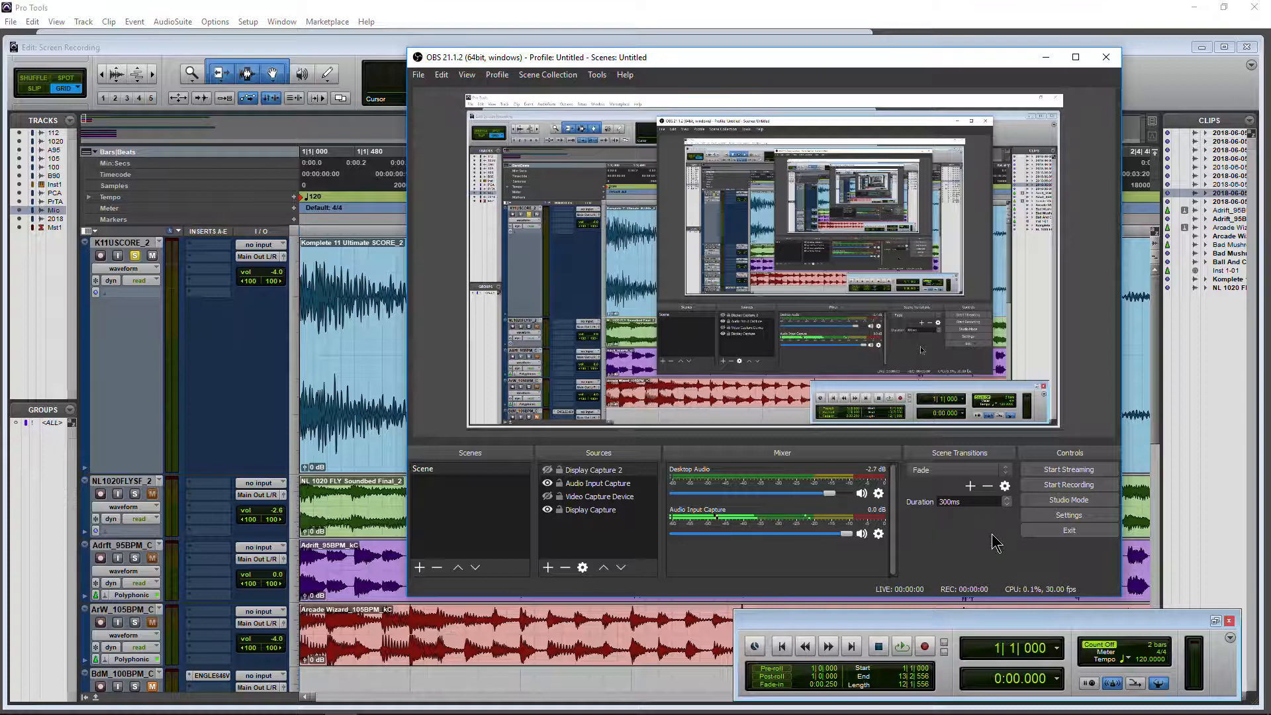
click(1067, 518)
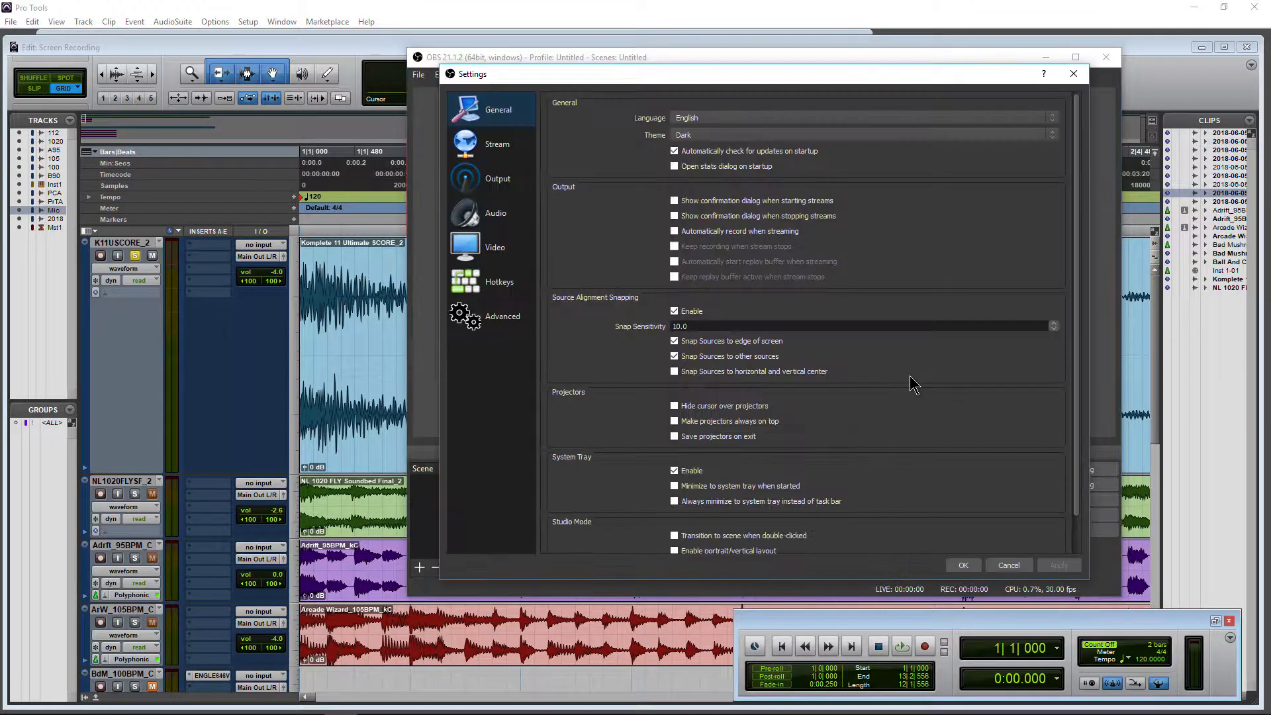
click(524, 191)
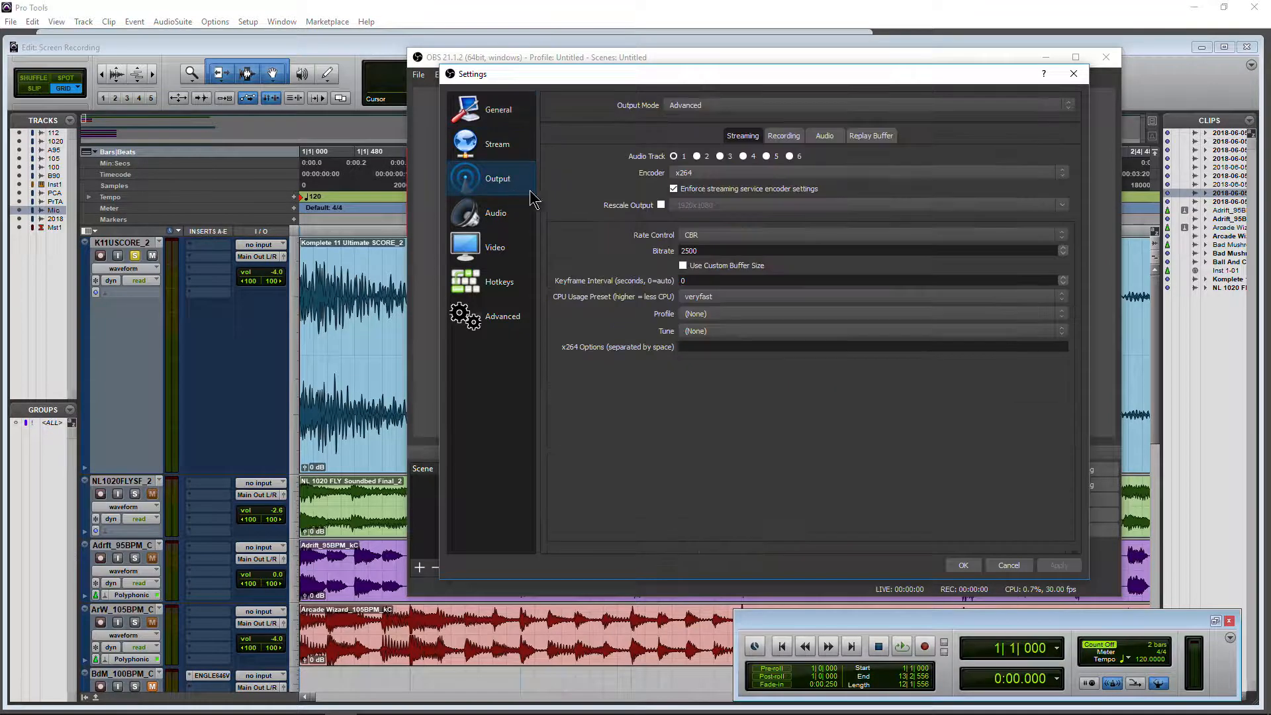
click(688, 106)
click(689, 118)
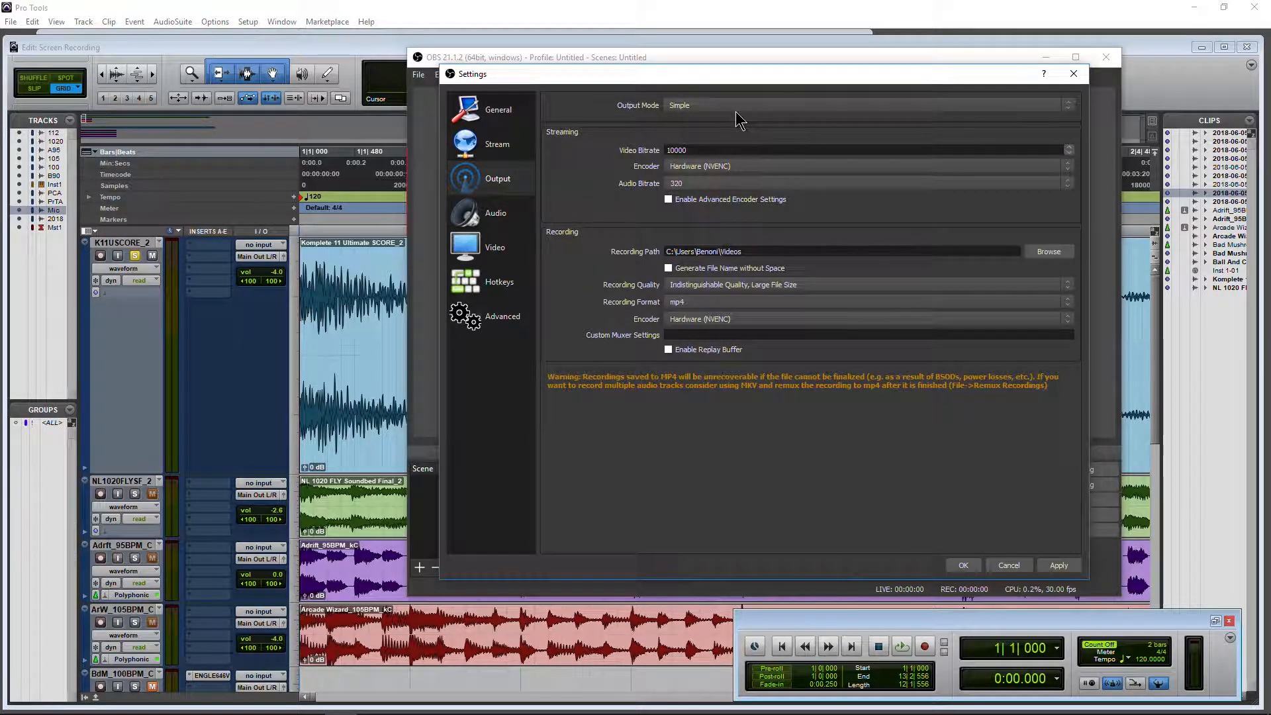
Examine the available recording formats and encoders without changing mp4 or Hardware (NVENC), and confirm the settings.
click(726, 303)
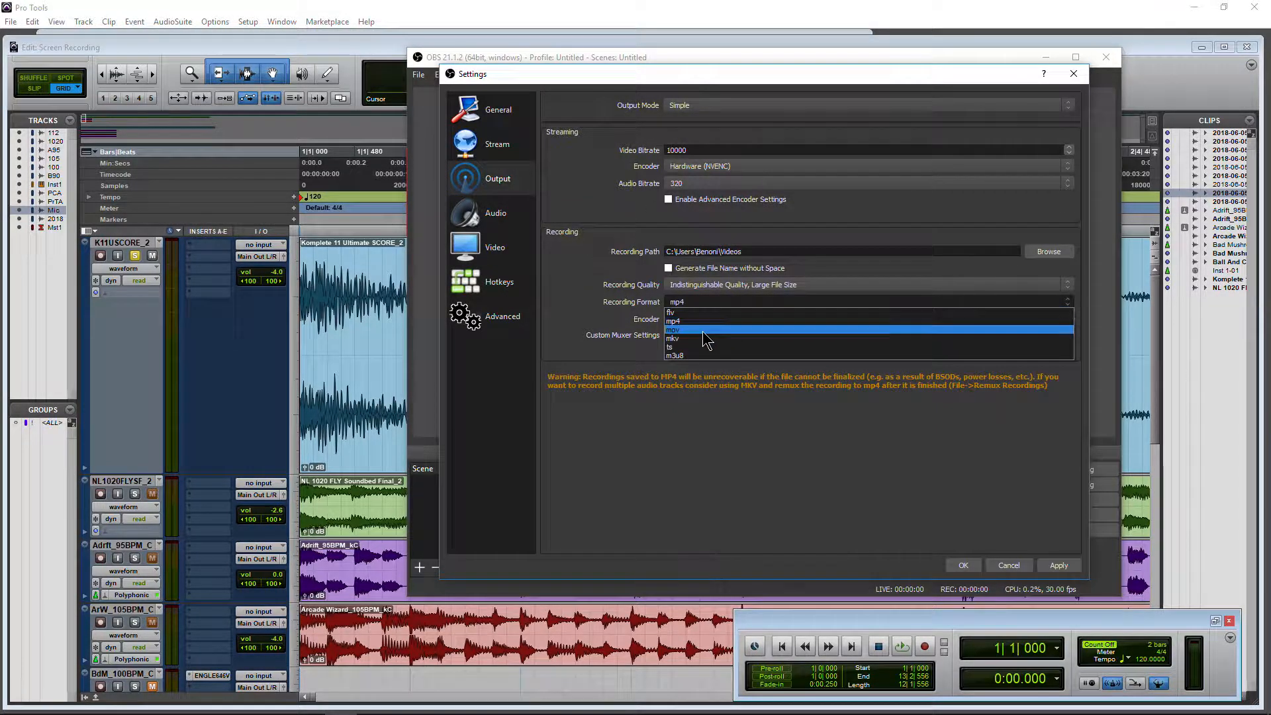
click(609, 321)
click(674, 321)
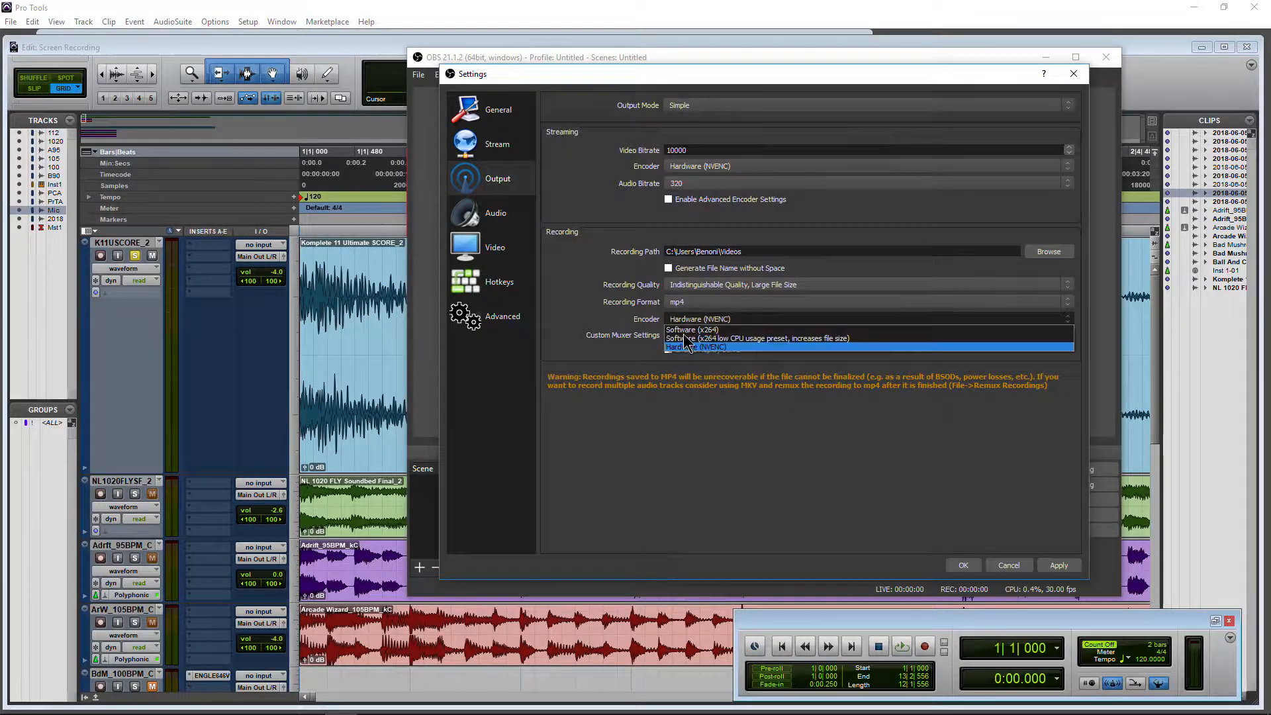
click(580, 313)
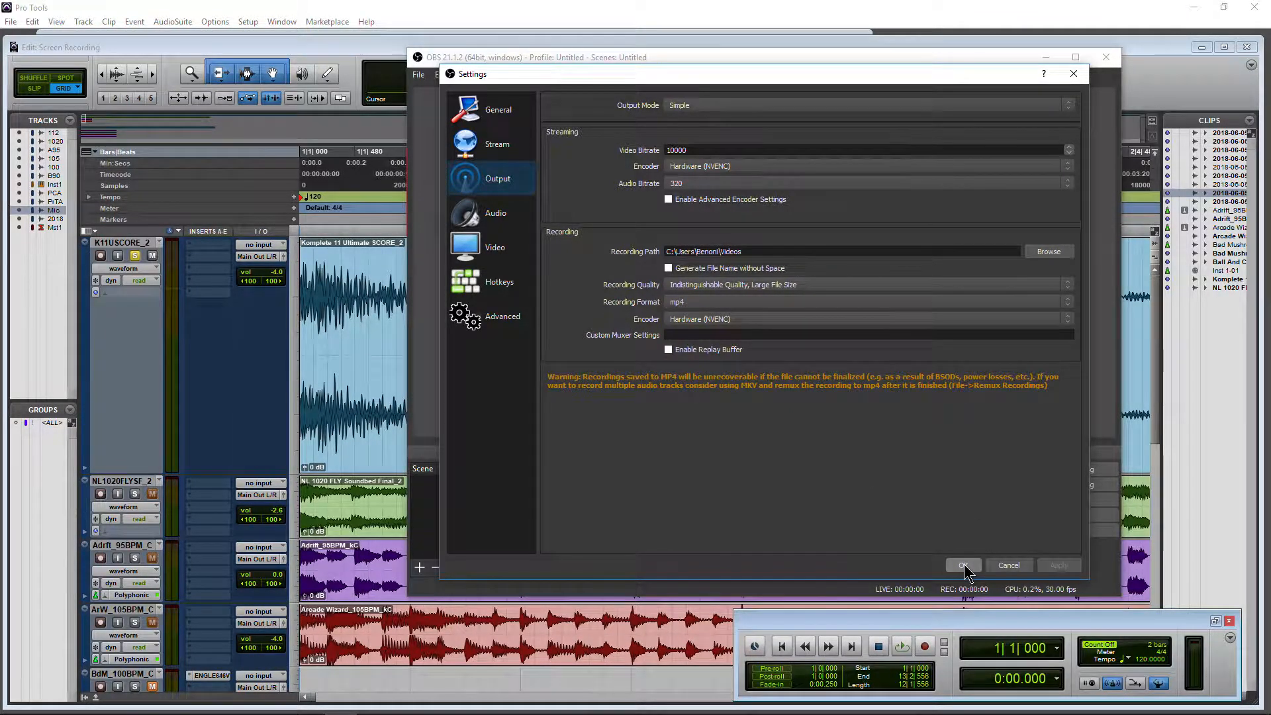
click(963, 564)
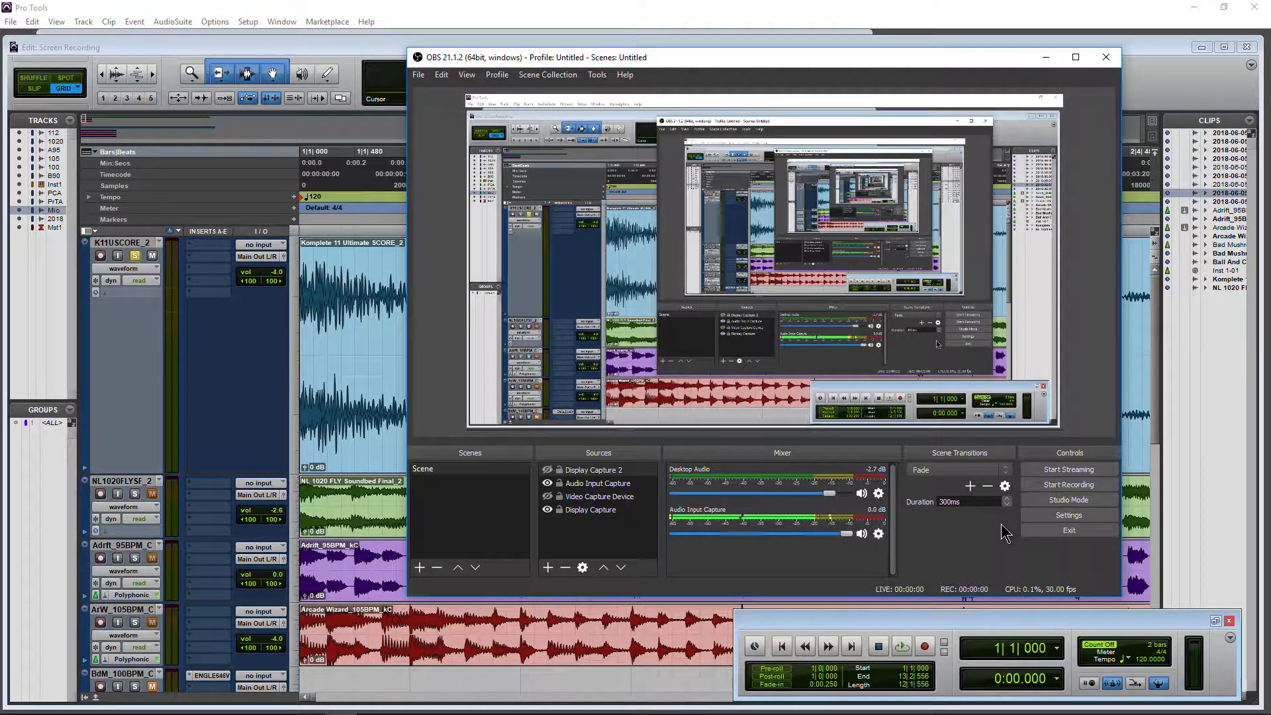
Set the Output Mode to Advanced, review the recording settings and per-track audio bitrates, and apply the change.
click(1054, 517)
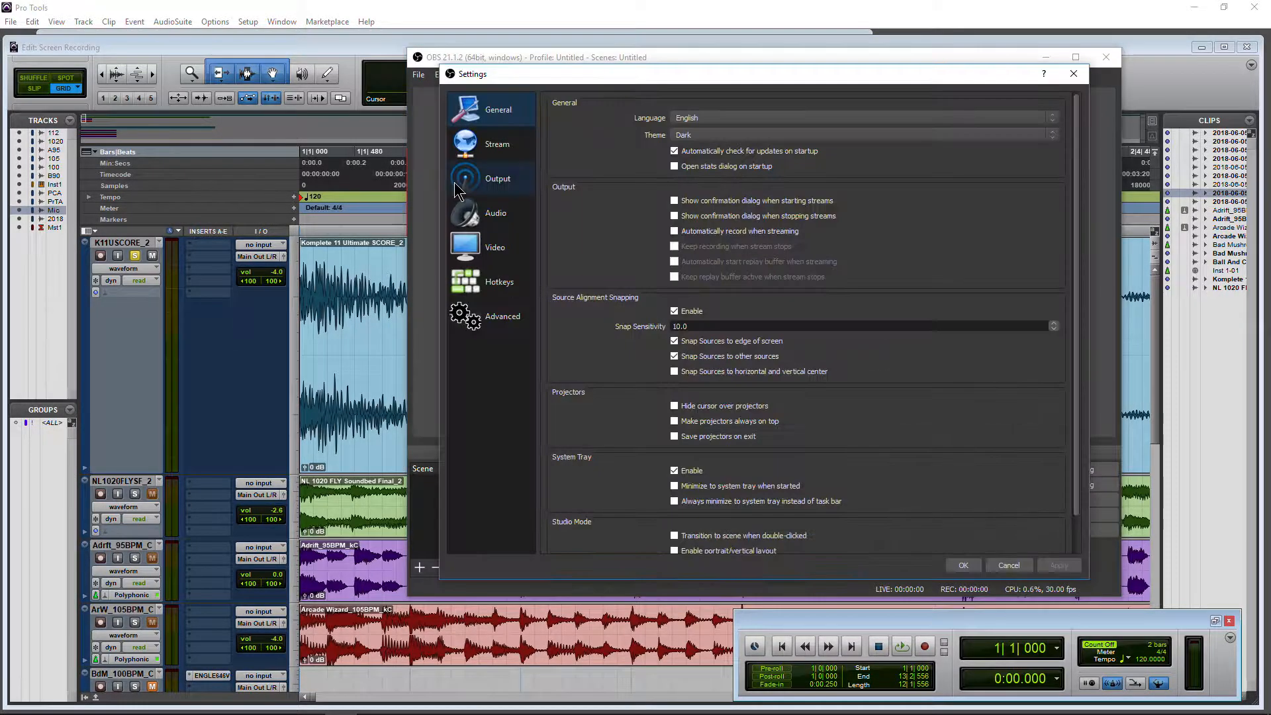
click(463, 179)
click(754, 116)
click(744, 123)
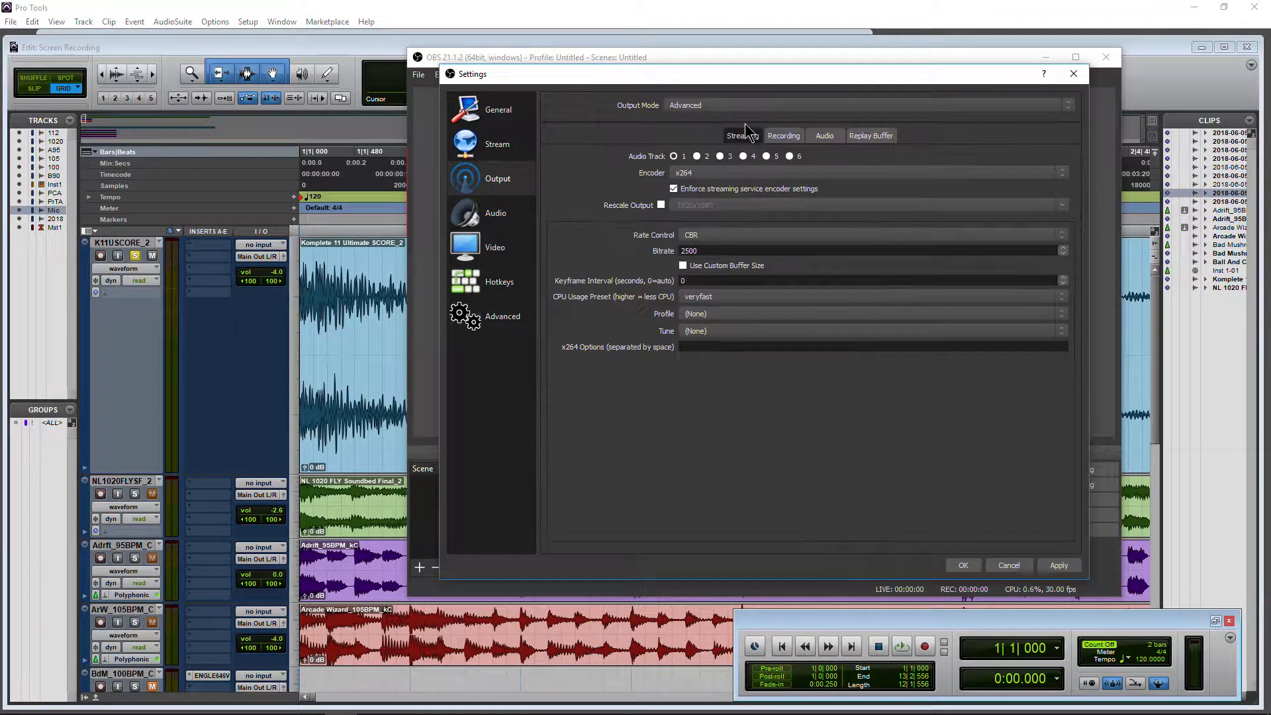
click(782, 136)
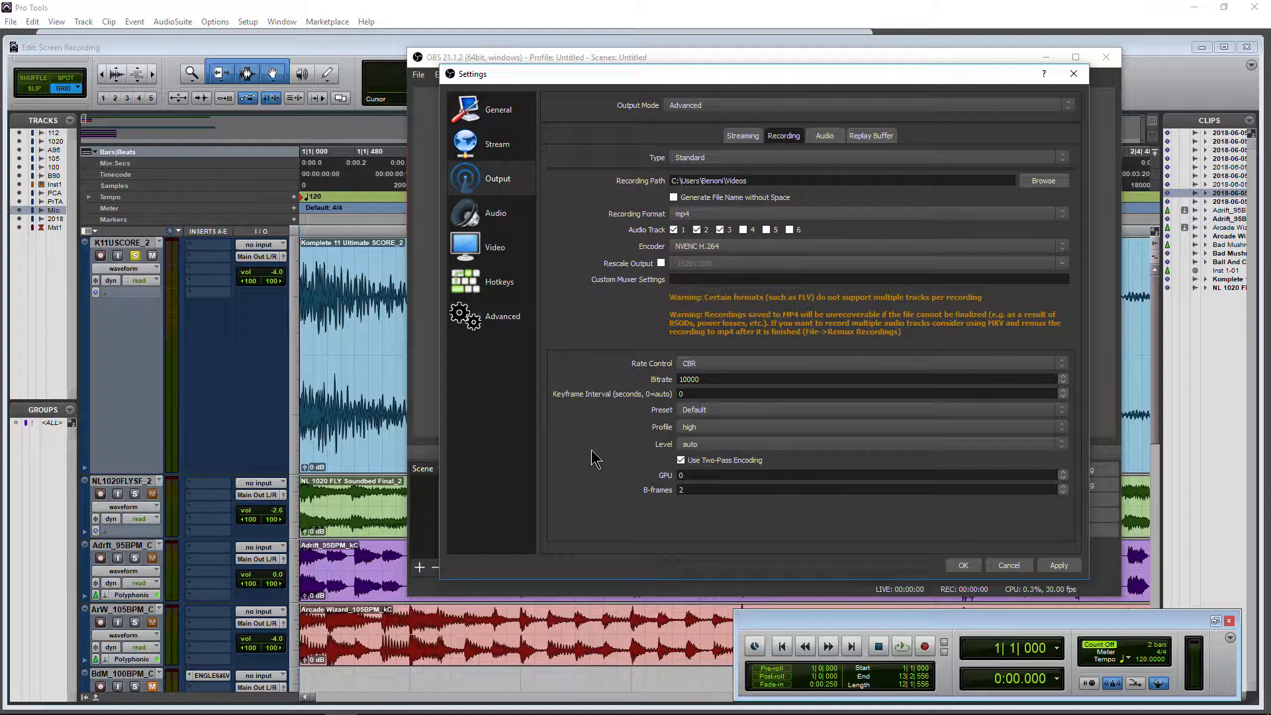
click(824, 135)
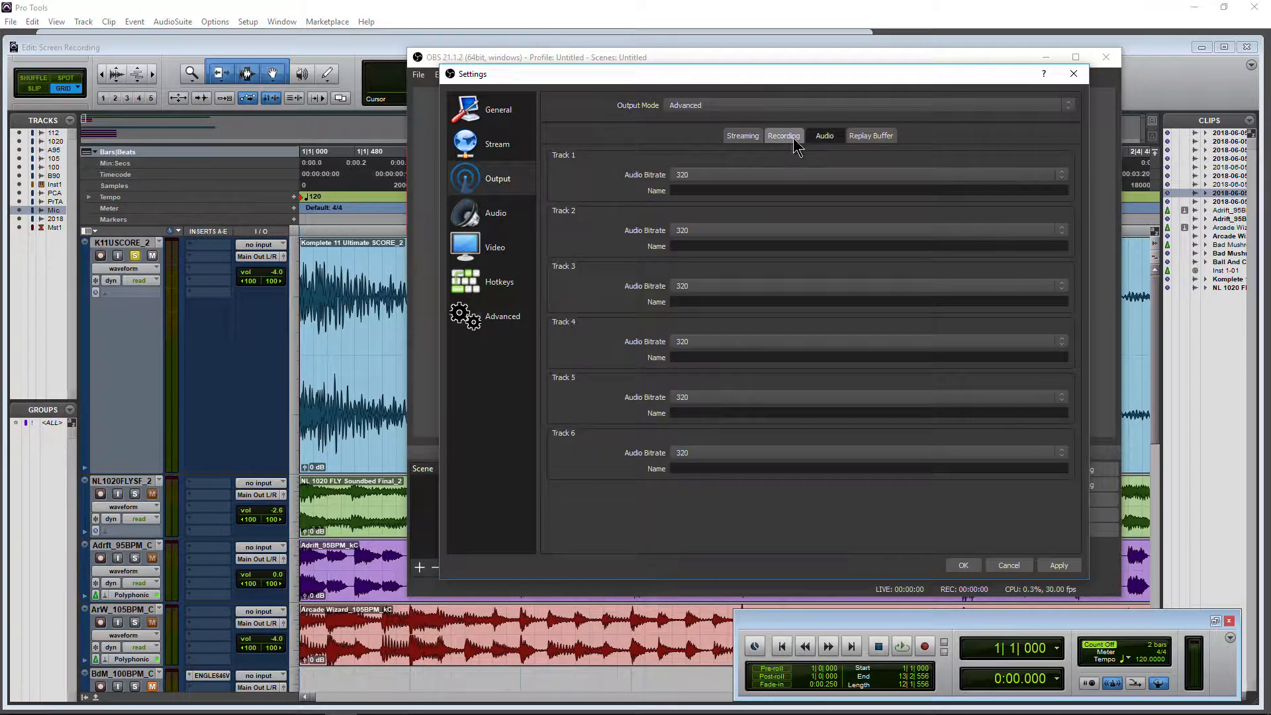
click(788, 137)
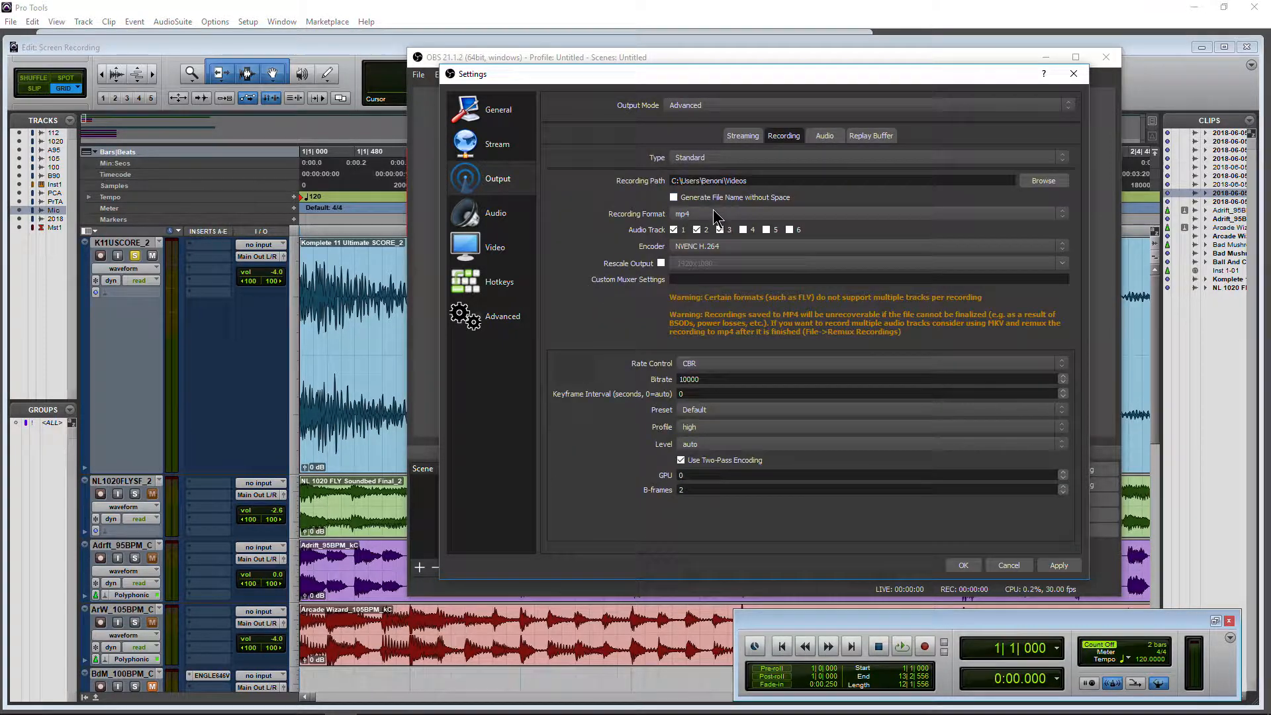
click(1058, 565)
Review the audio, video and advanced settings, including the YUV Color Range options, leaving the range at Partial.
click(500, 217)
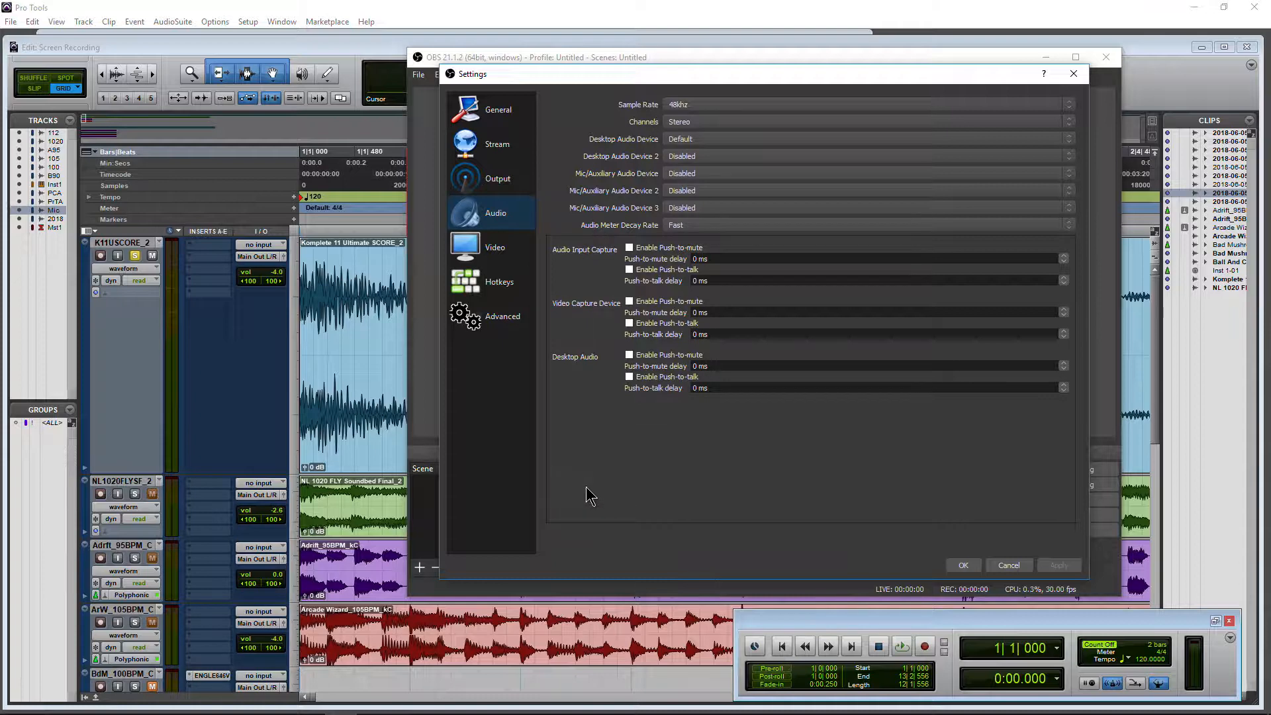
click(500, 250)
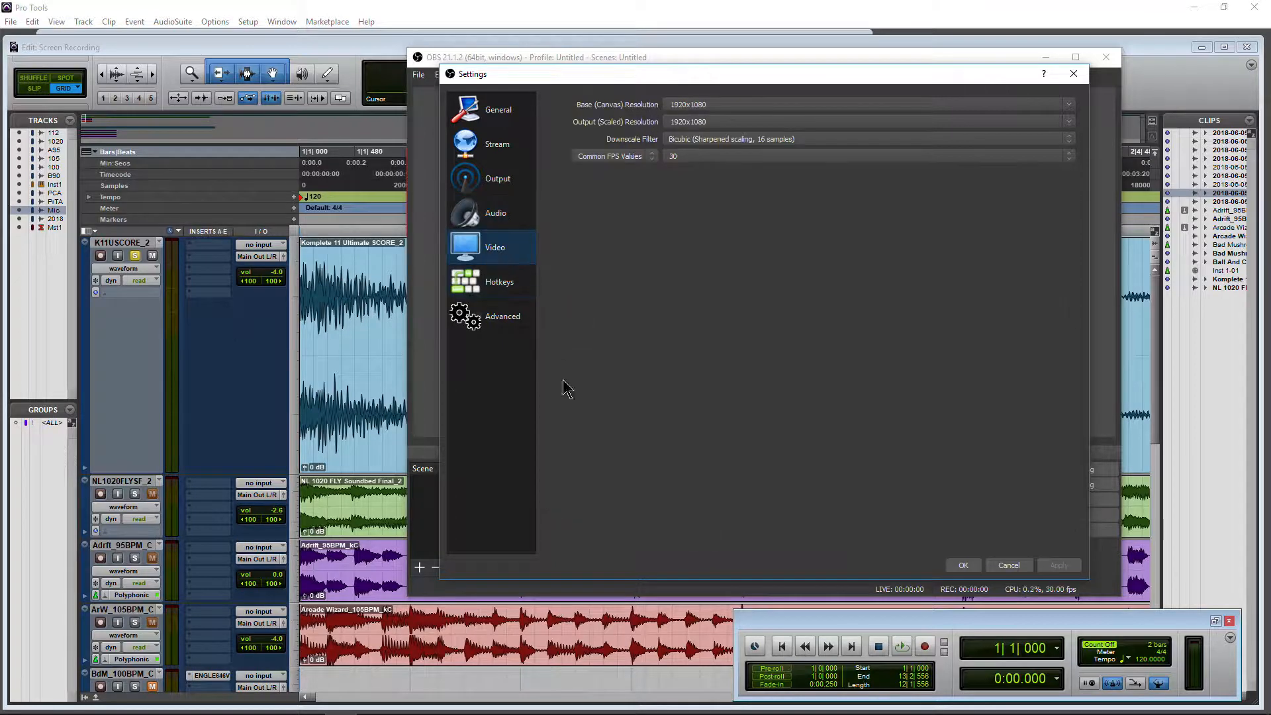
click(507, 326)
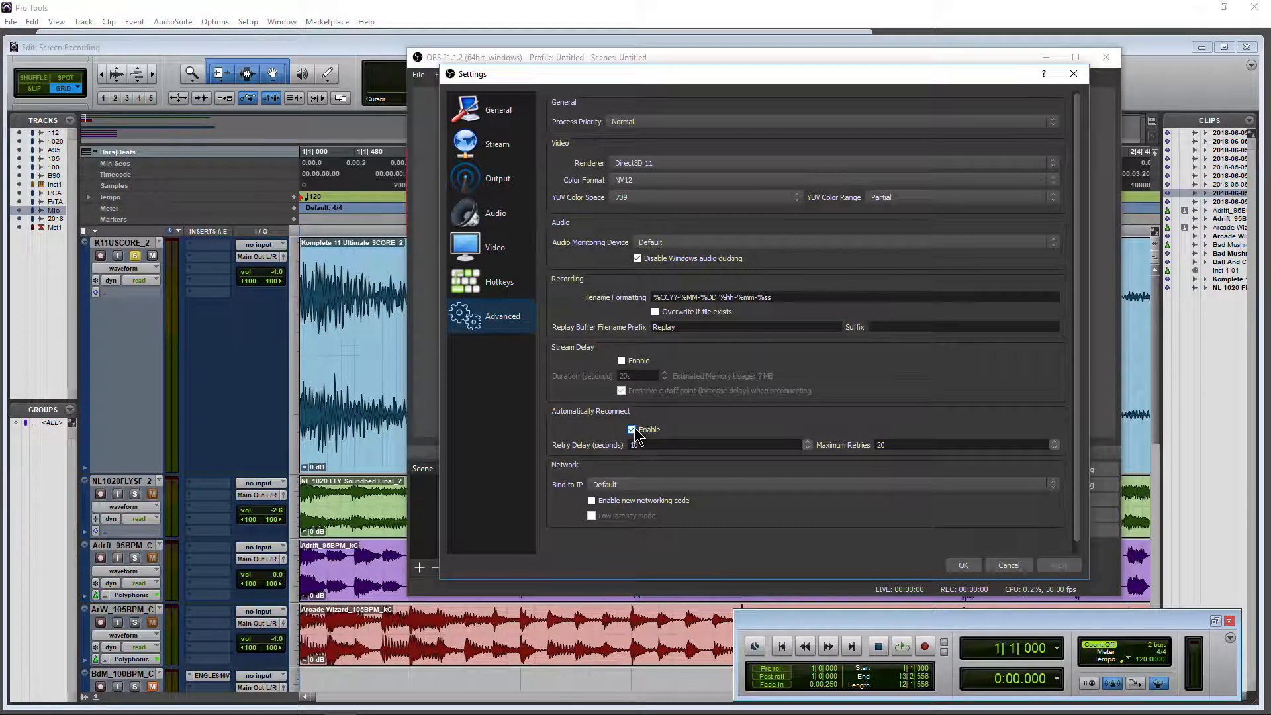
click(912, 200)
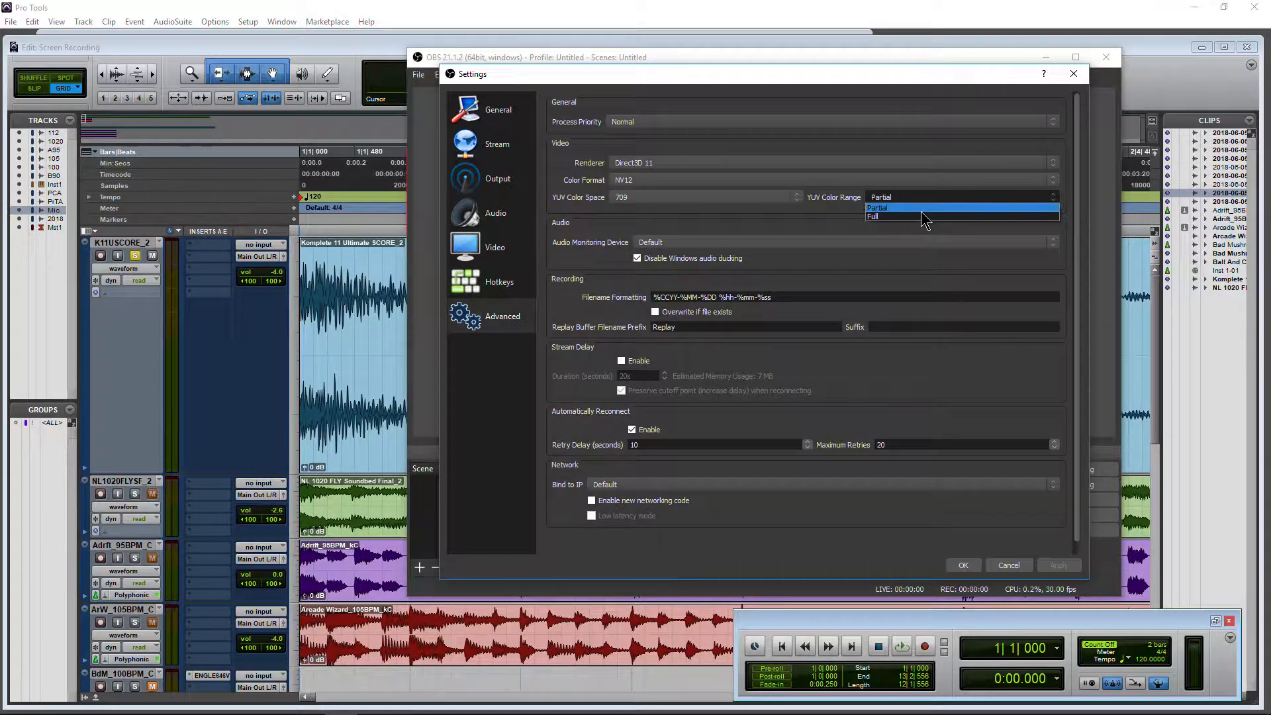
click(921, 209)
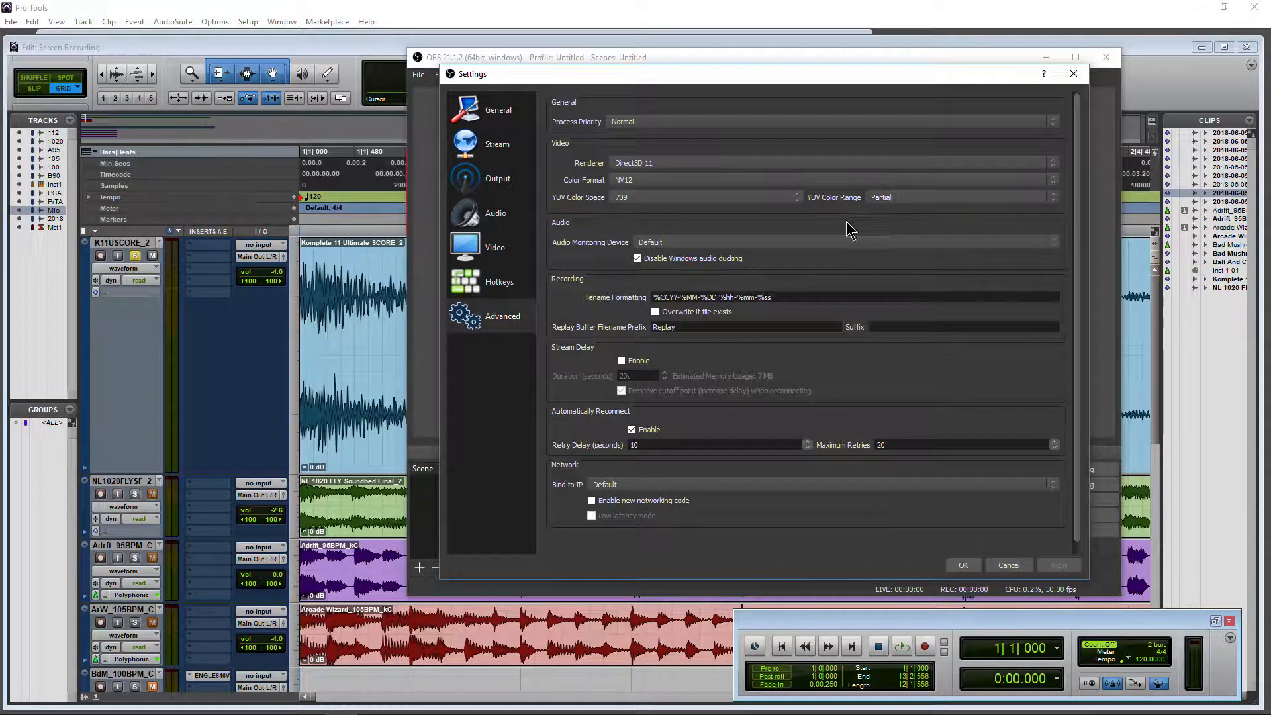
Try 601 as the YUV Color Space, set it back to 709, and apply and close the settings.
click(757, 202)
click(716, 214)
click(715, 194)
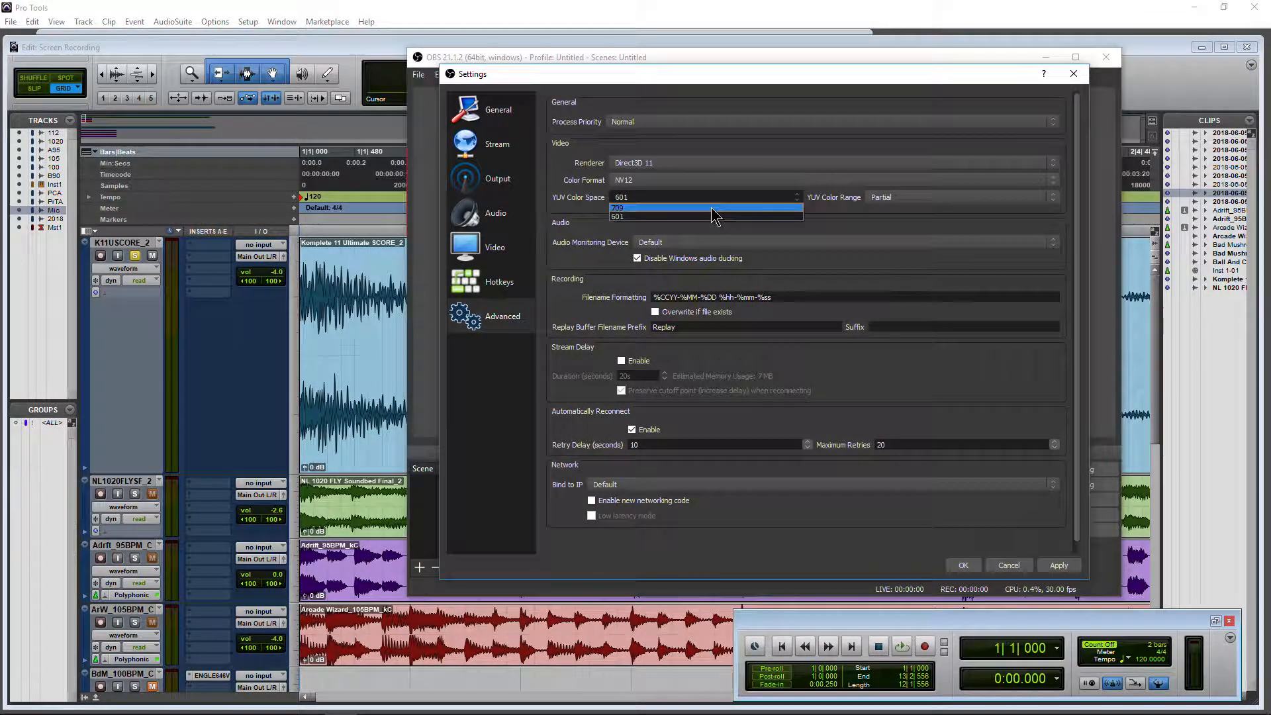
click(721, 217)
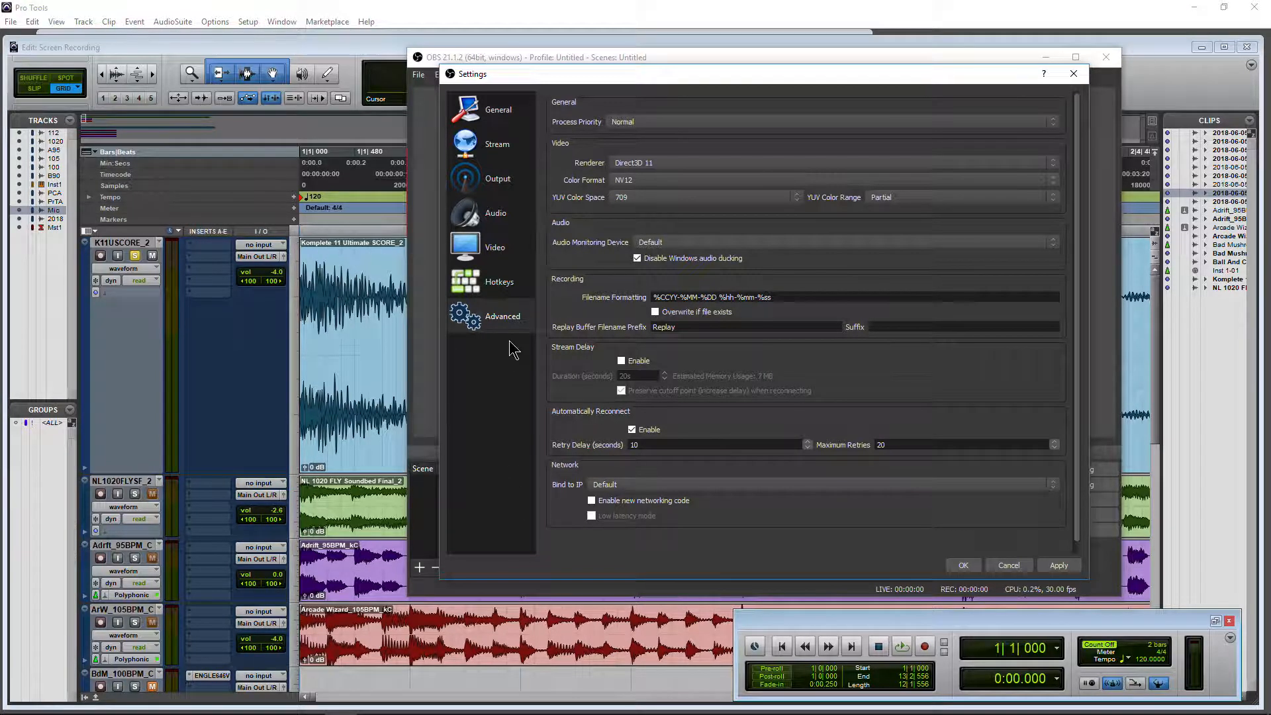
click(1059, 566)
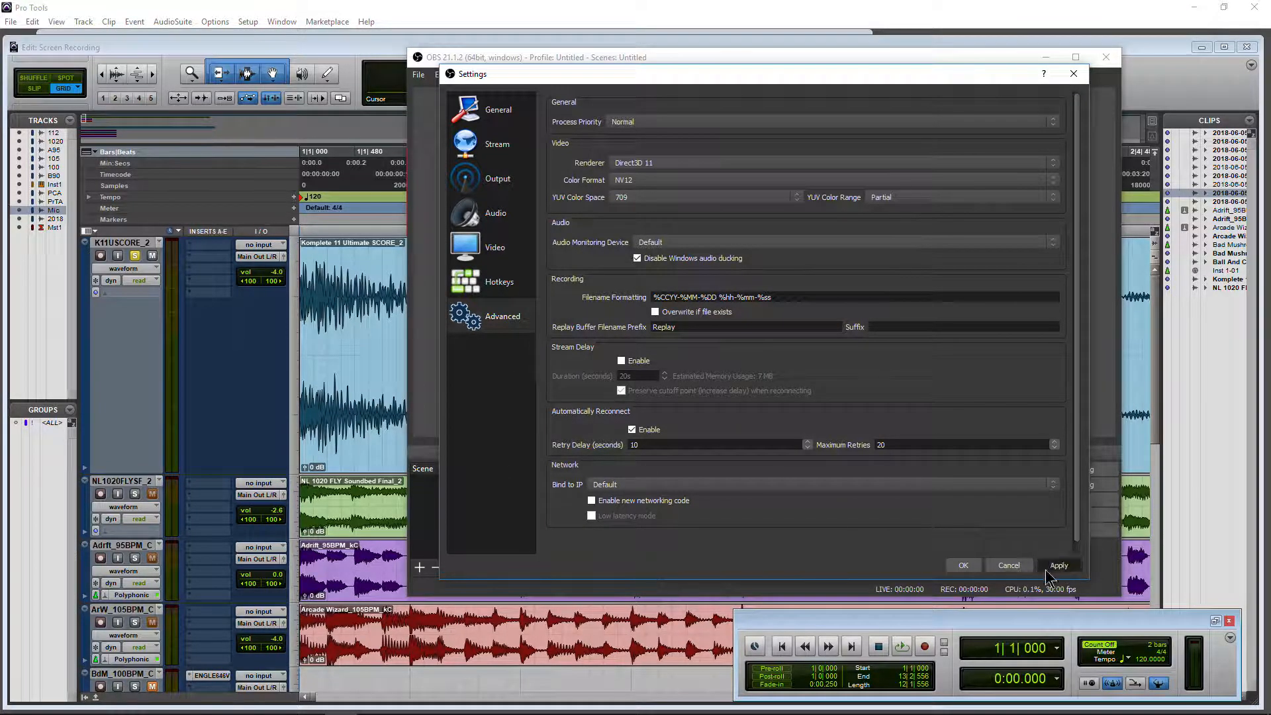
click(950, 564)
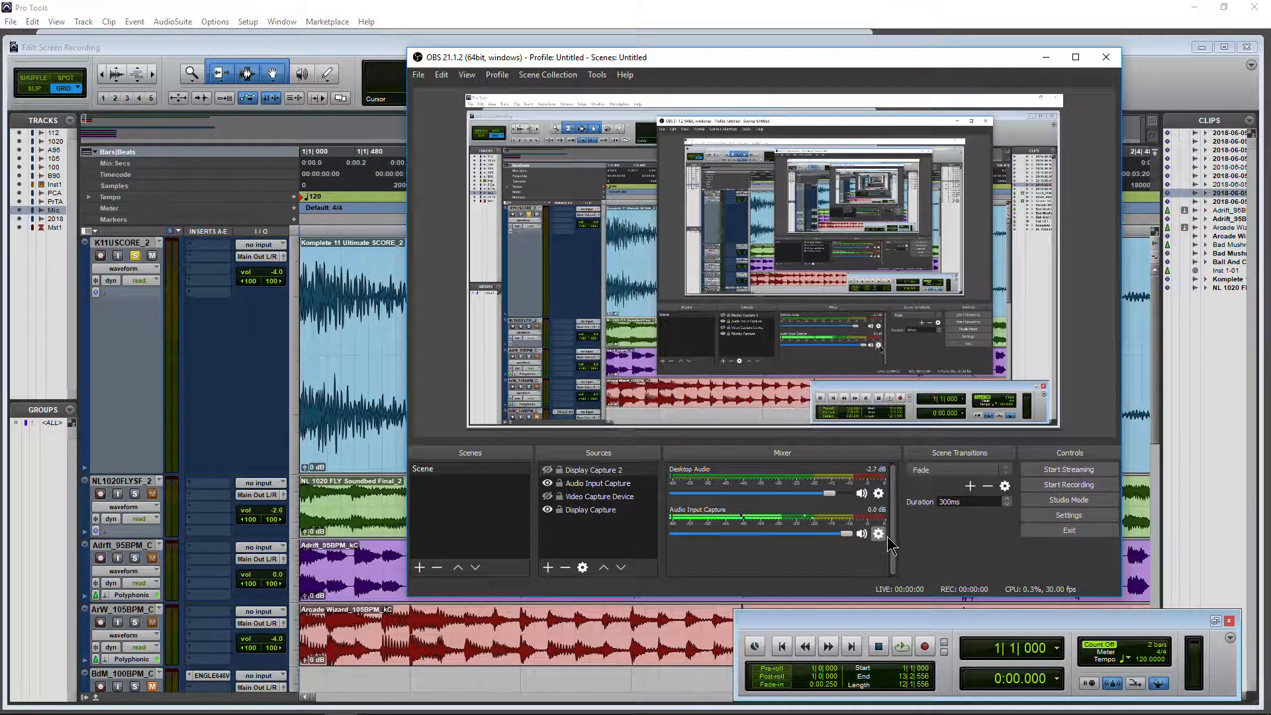
click(880, 537)
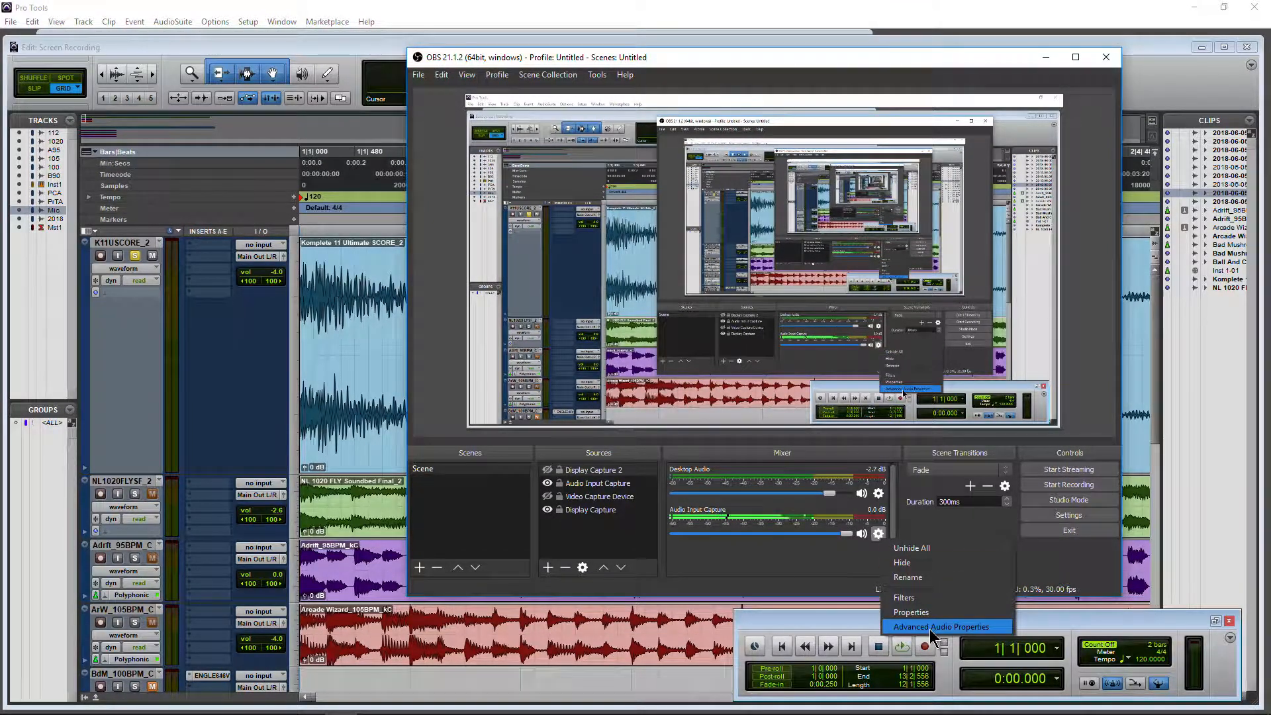
click(771, 565)
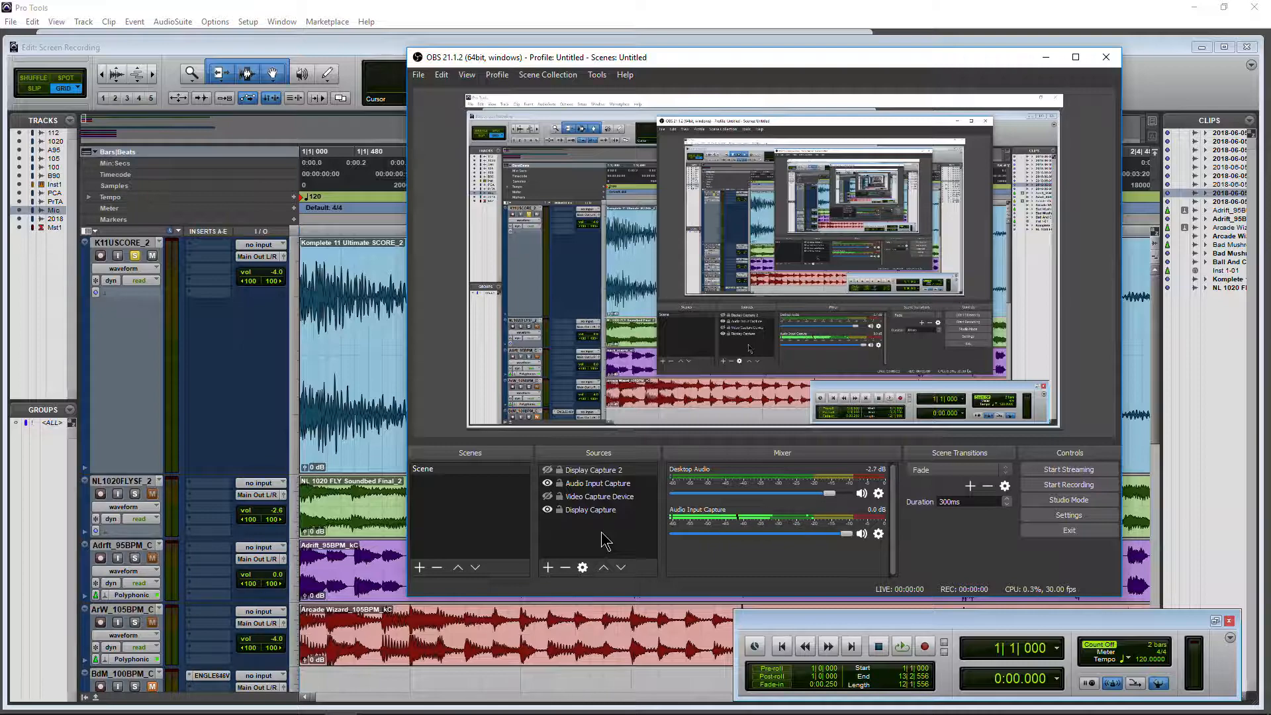
Shrink the Display Capture source toward the canvas's upper-right corner and scale it back to fill the whole canvas.
click(606, 356)
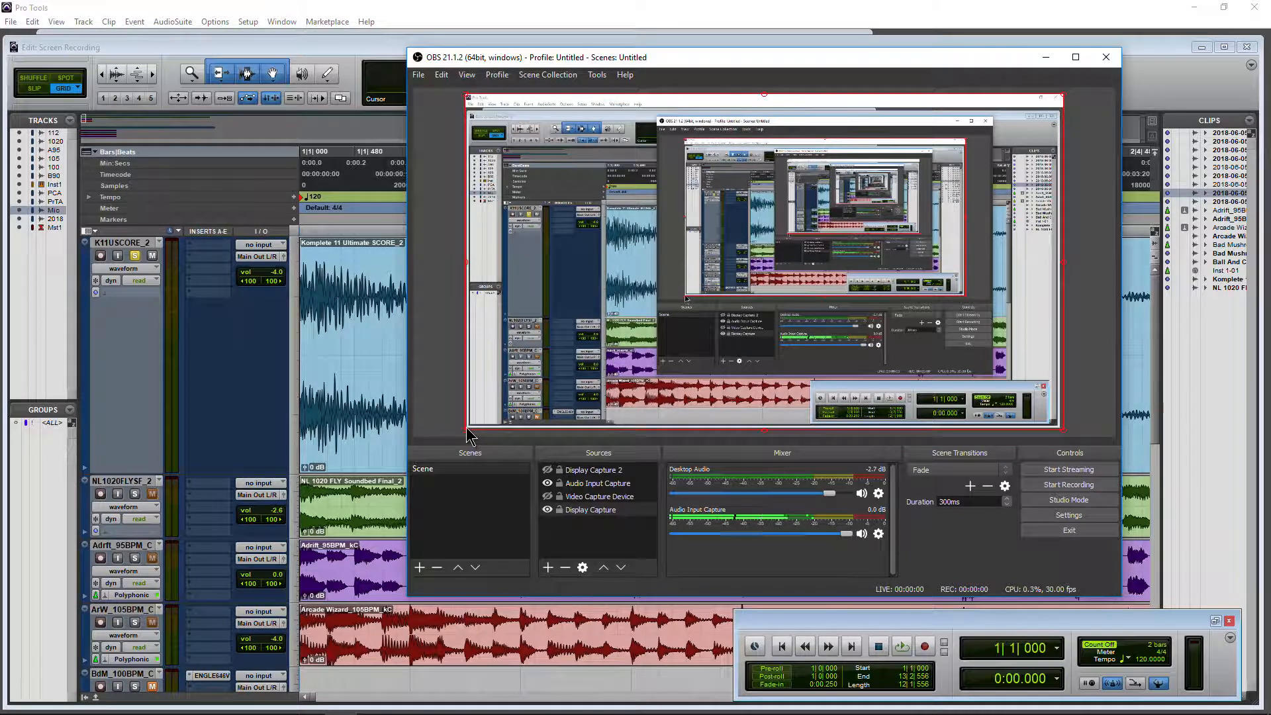
drag(467, 435, 786, 263)
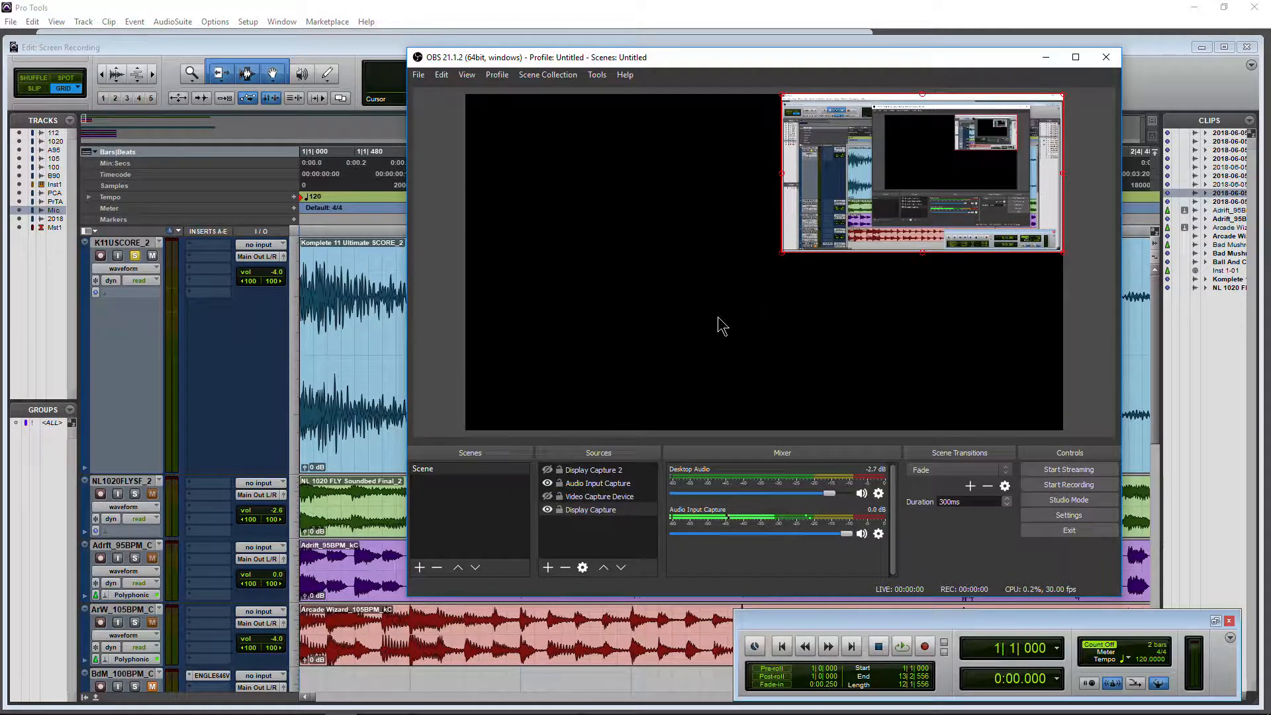
drag(786, 260, 473, 417)
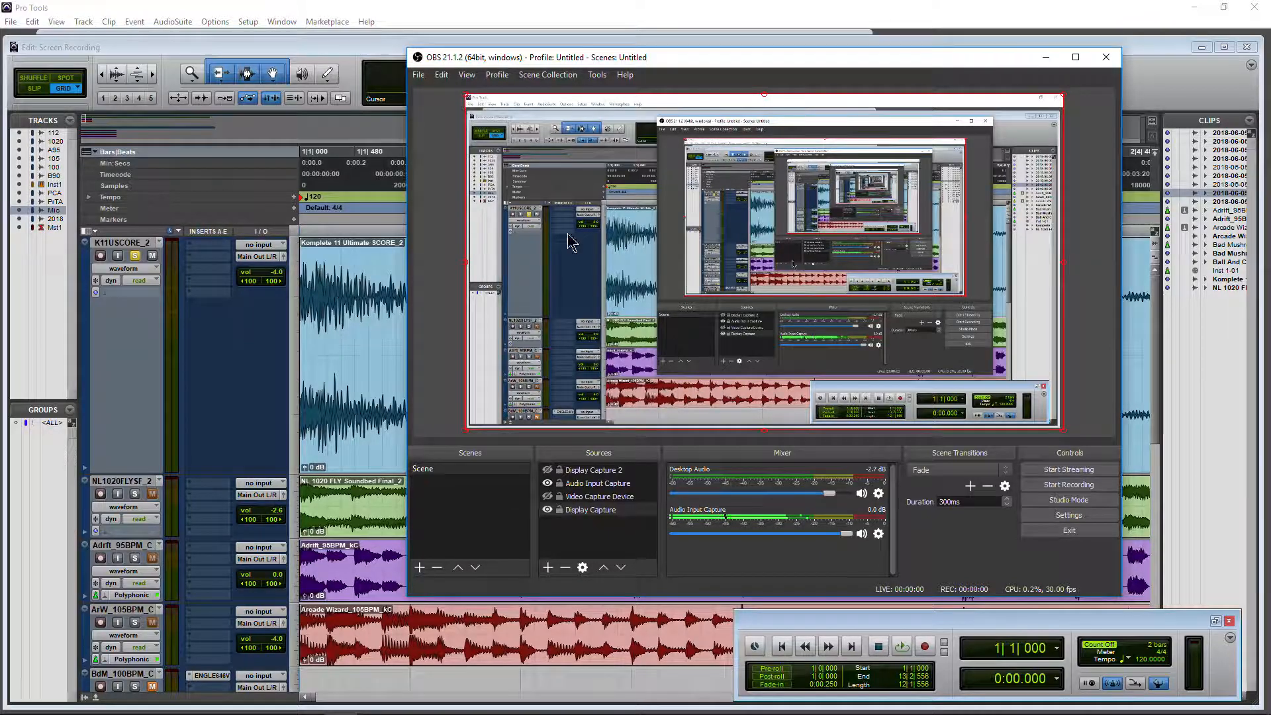
click(499, 76)
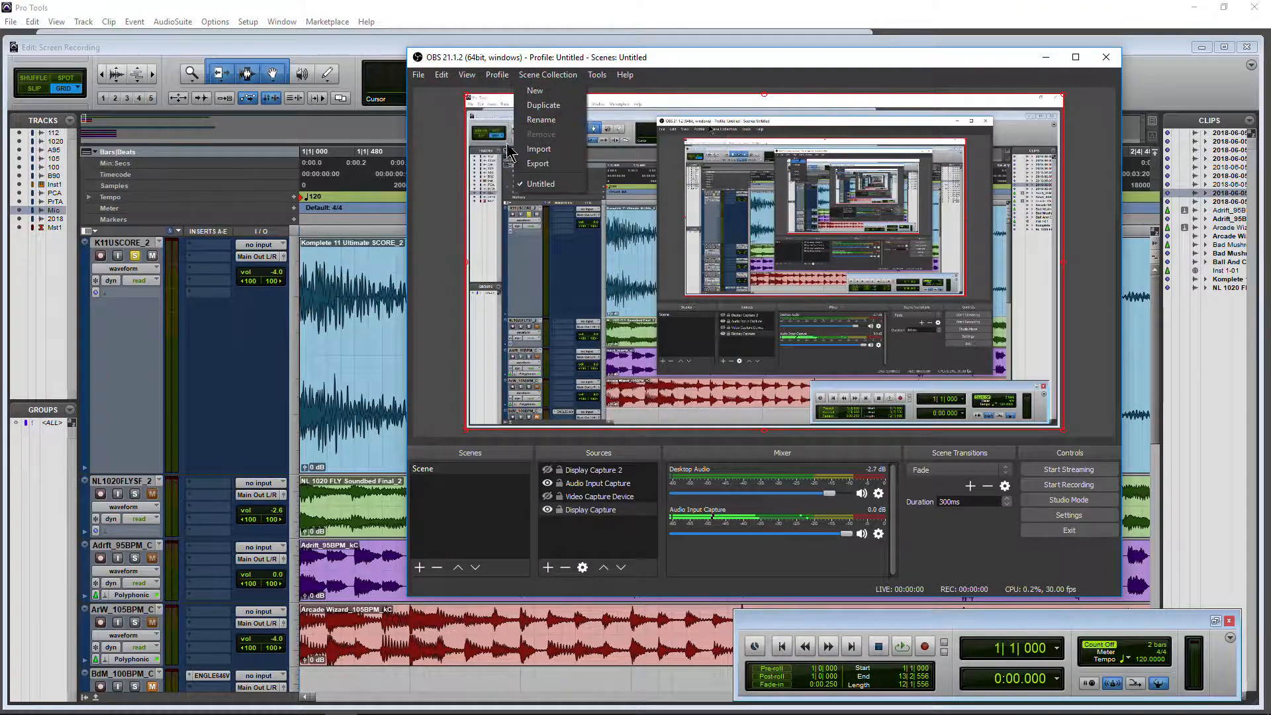
mouse_move(552, 76)
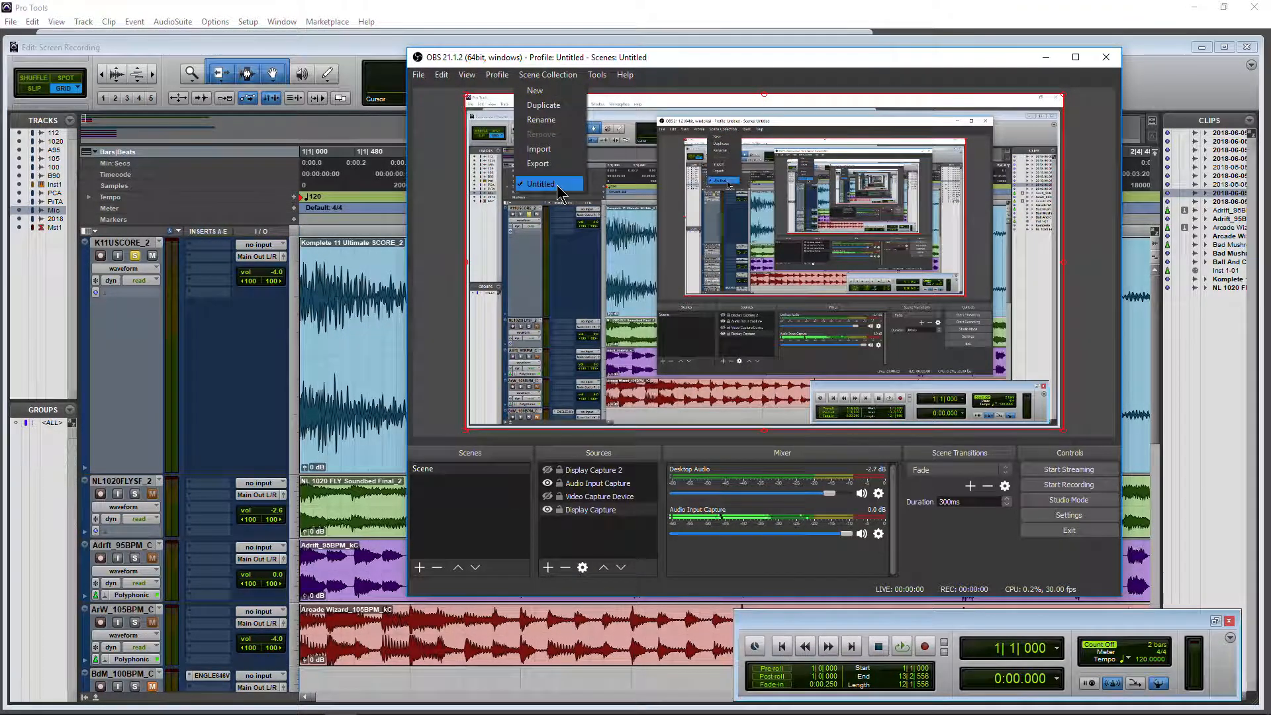
click(681, 290)
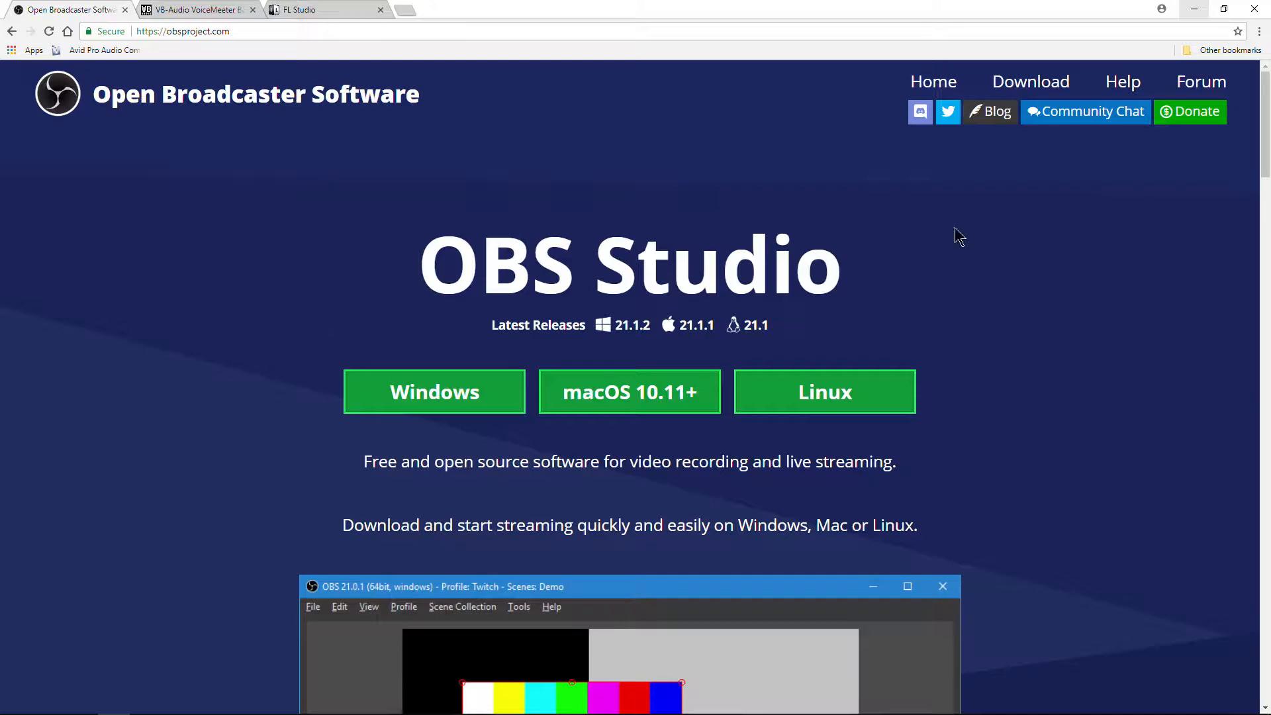
Minimize the browser, Media Composer and the Videos folder window, and reposition the OBS window on the cleared desktop.
click(1193, 15)
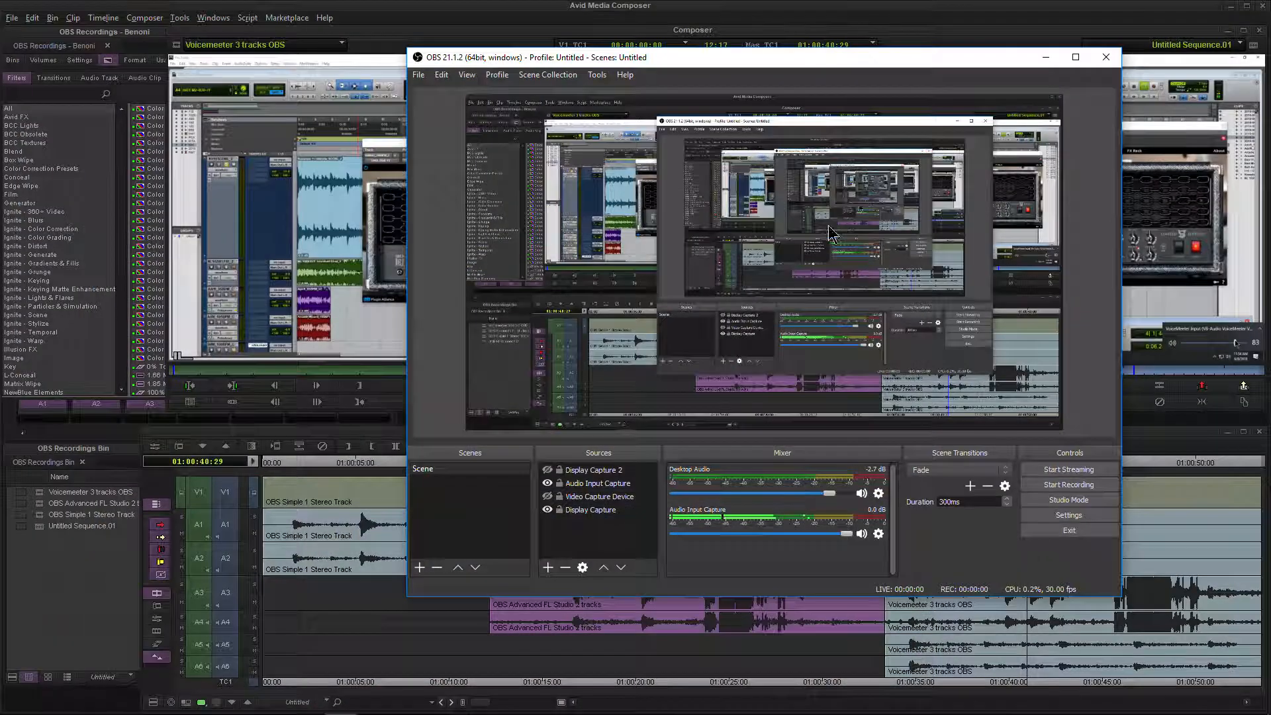
click(1231, 6)
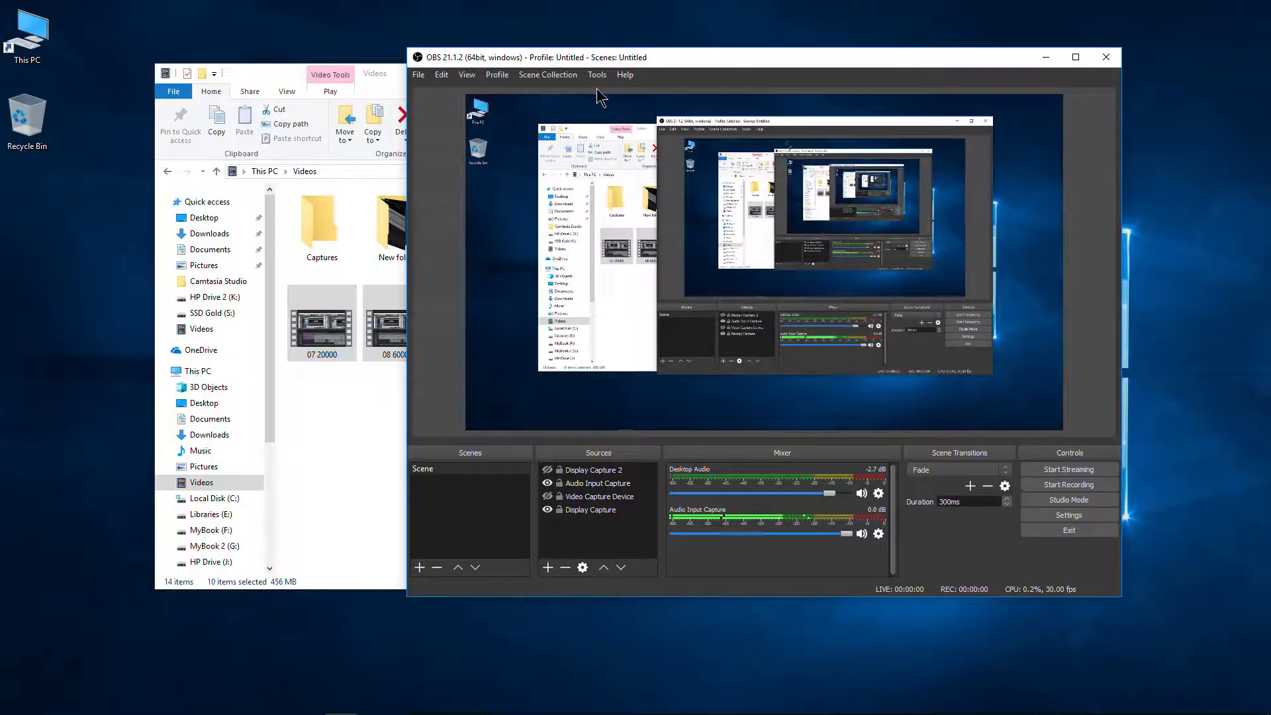
drag(382, 73, 326, 73)
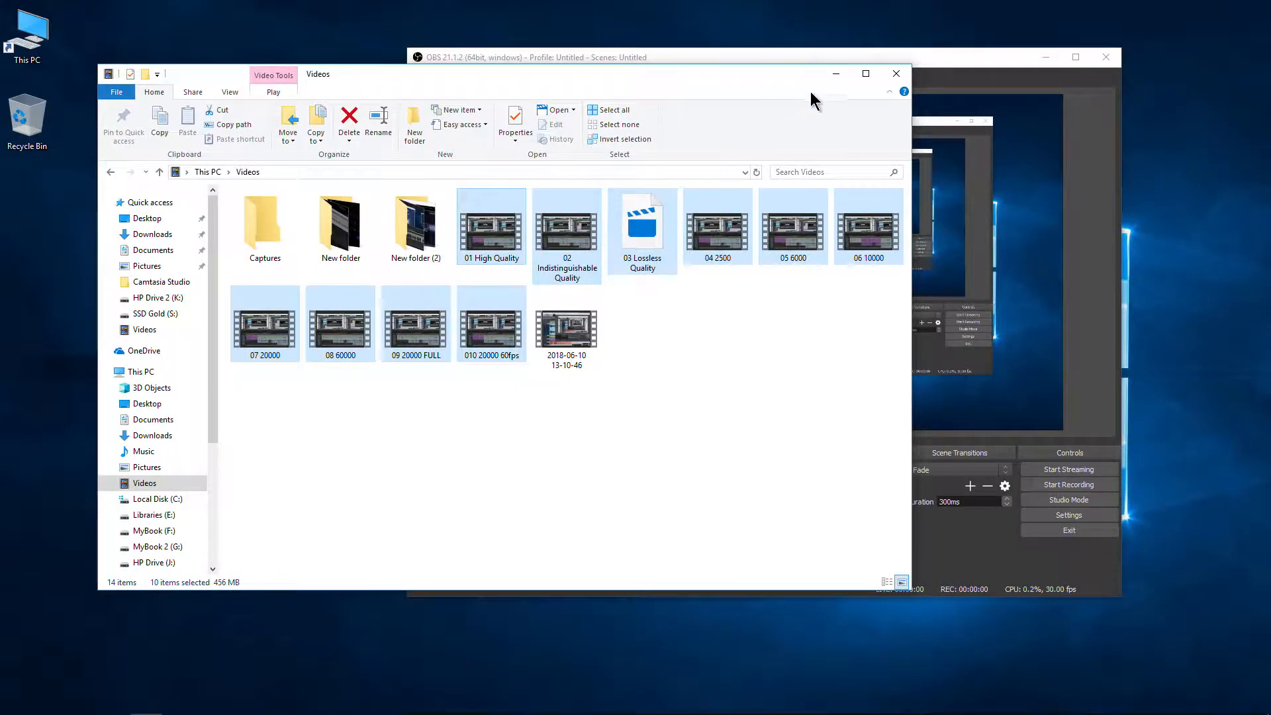
click(836, 75)
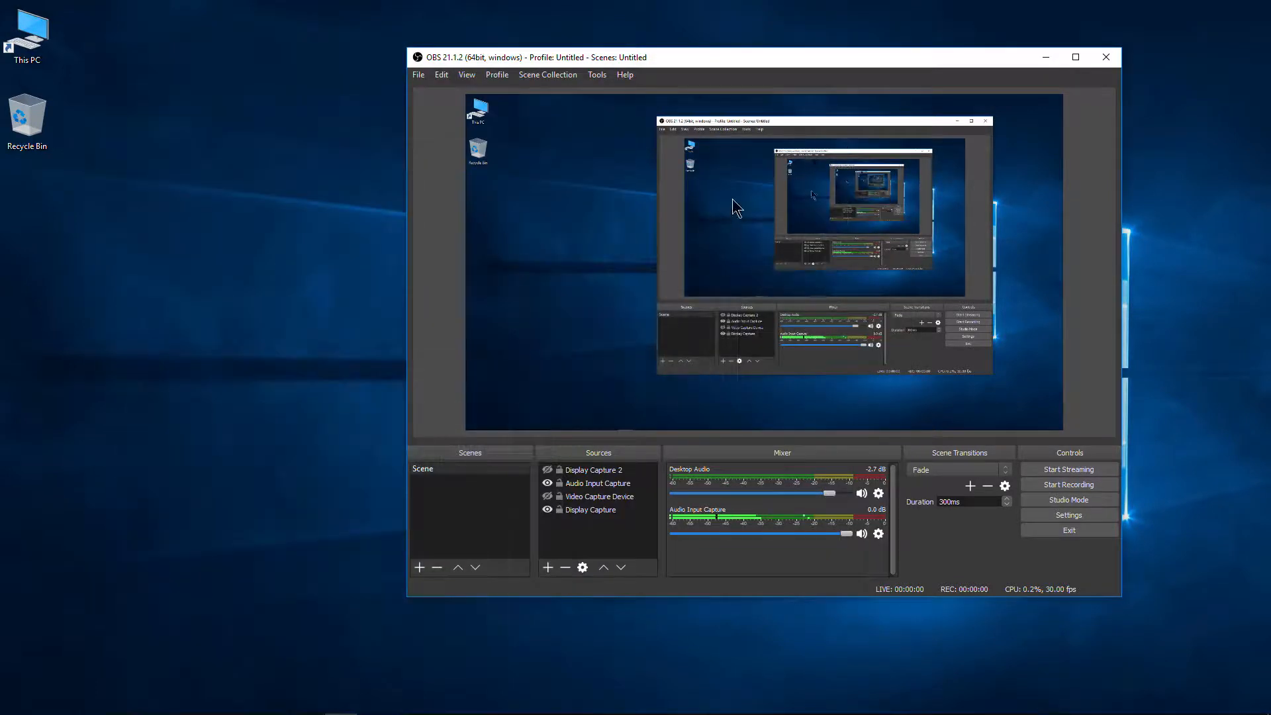
drag(772, 56, 837, 41)
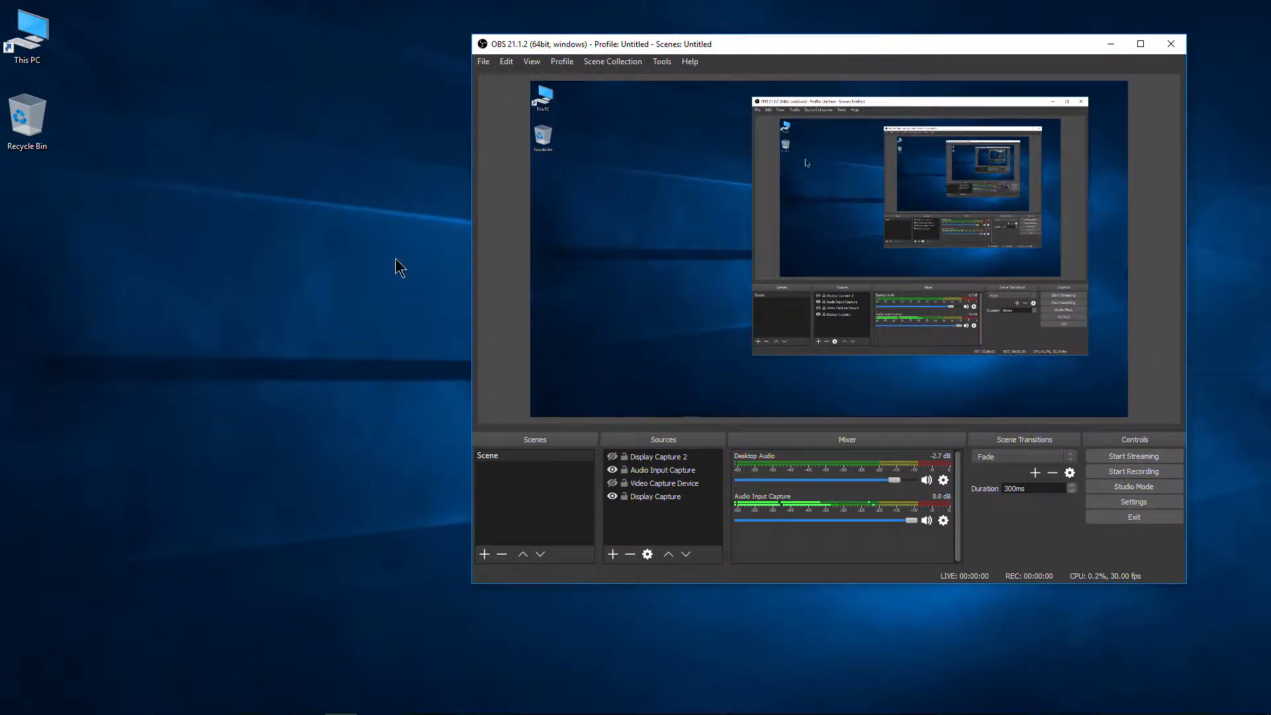